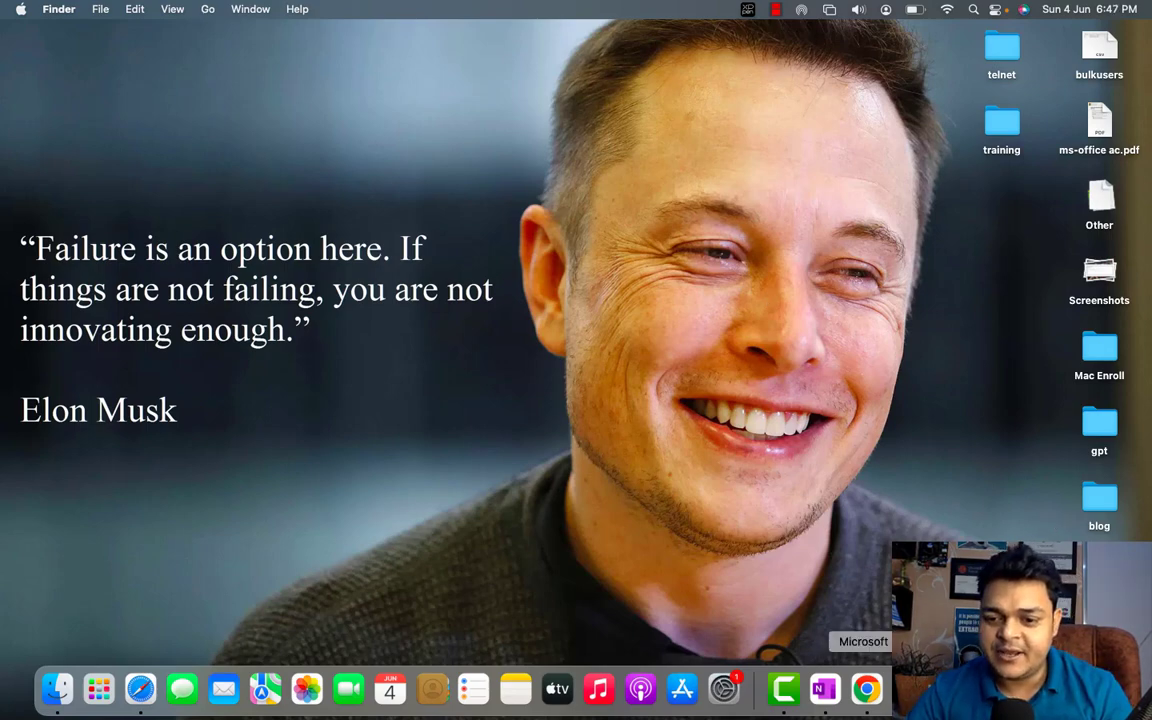
# Connect to the remote PC at 192.168.1.2, accepting its unverified certificate warning
pyautogui.click(908, 689)
pyautogui.doubleClick(100, 155)
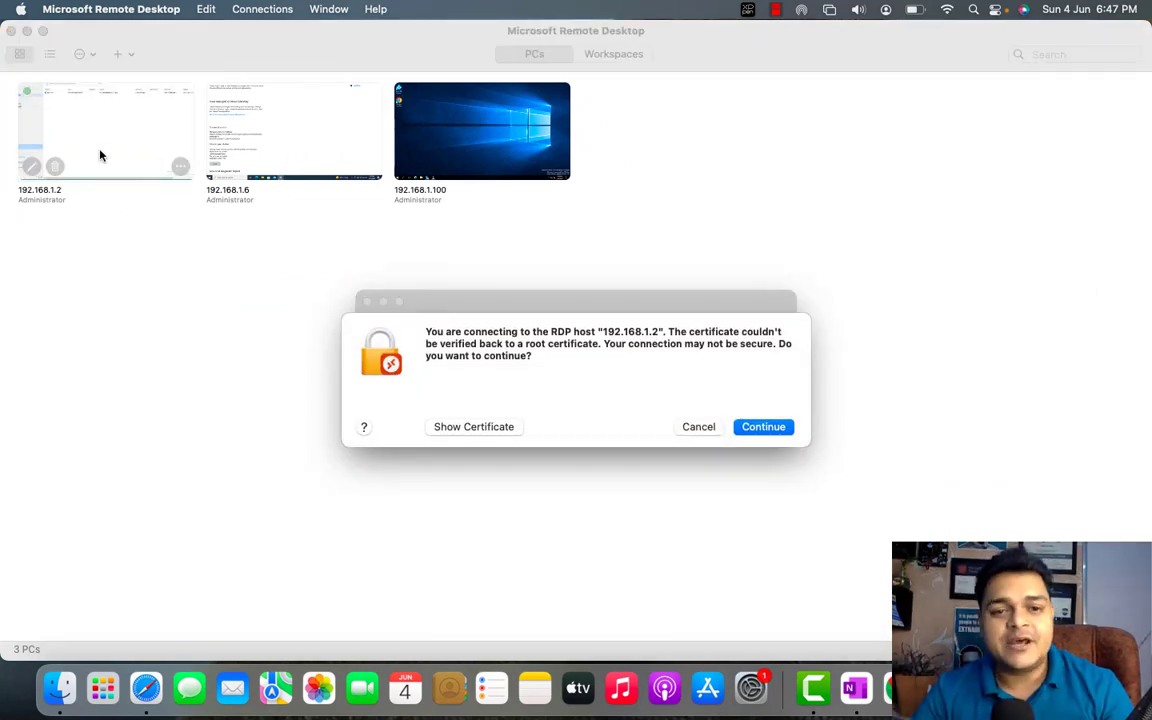
pyautogui.click(763, 427)
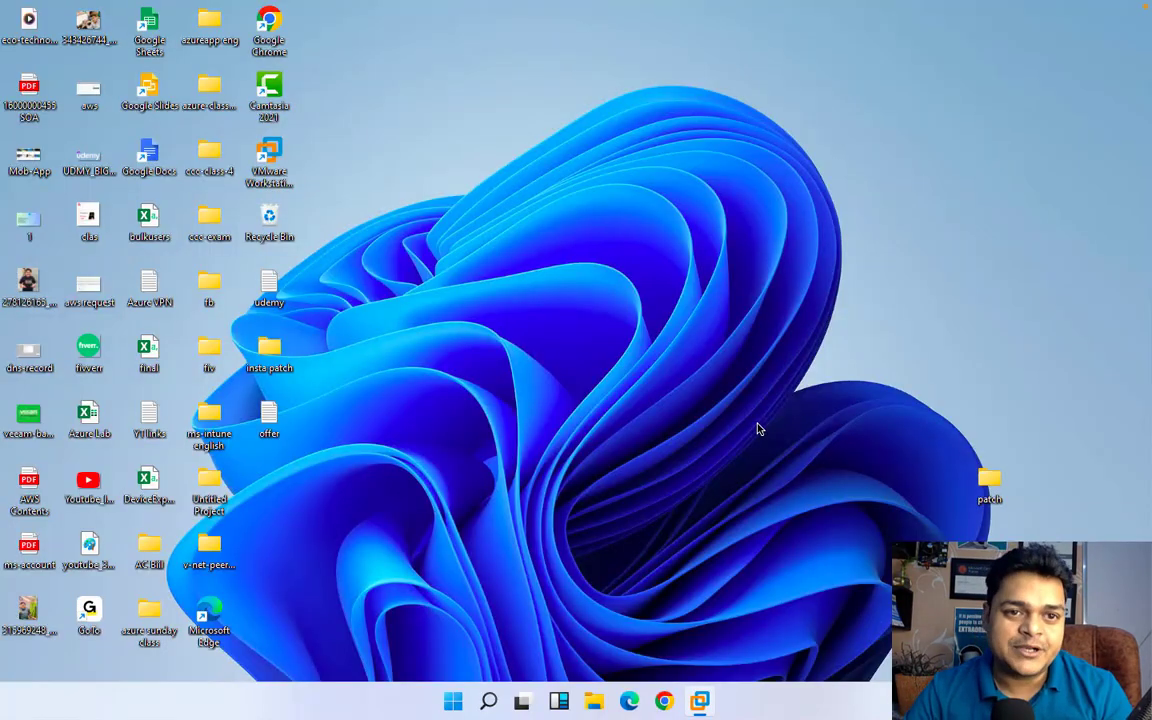
# Sort the remote desktop icons by size, refresh the desktop, and minimise the client
pyautogui.rightClick(702, 273)
pyautogui.moveTo(785, 308)
pyautogui.click(922, 317)
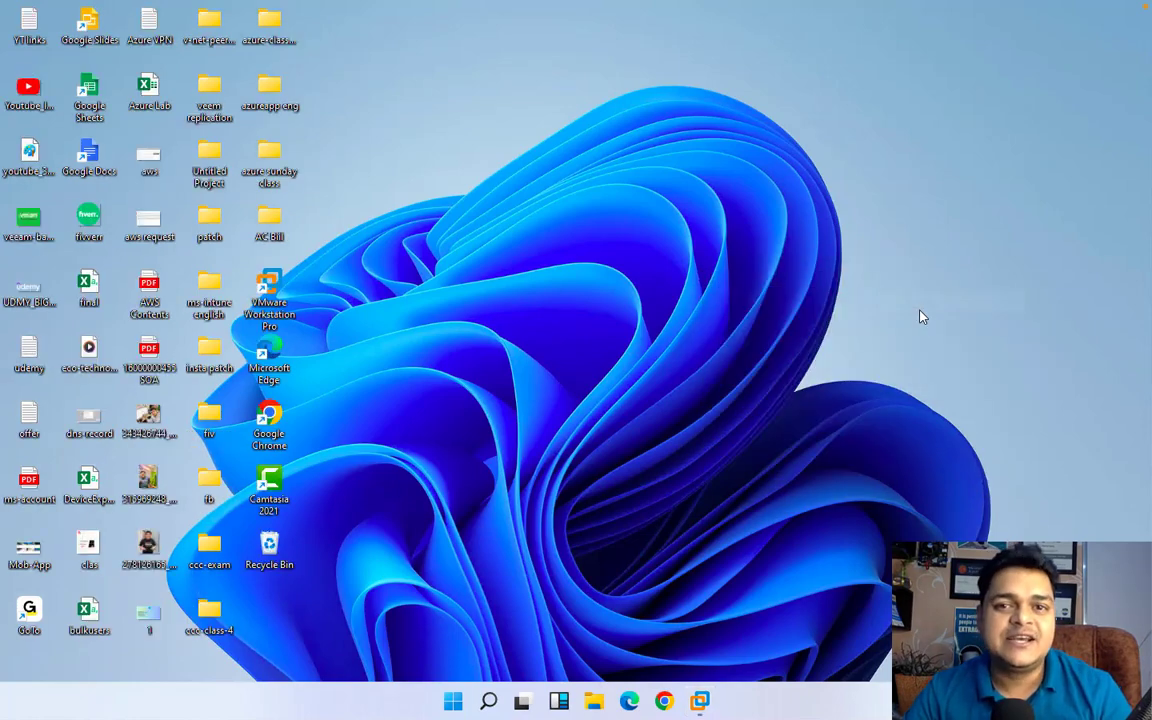
pyautogui.rightClick(640, 230)
pyautogui.click(699, 279)
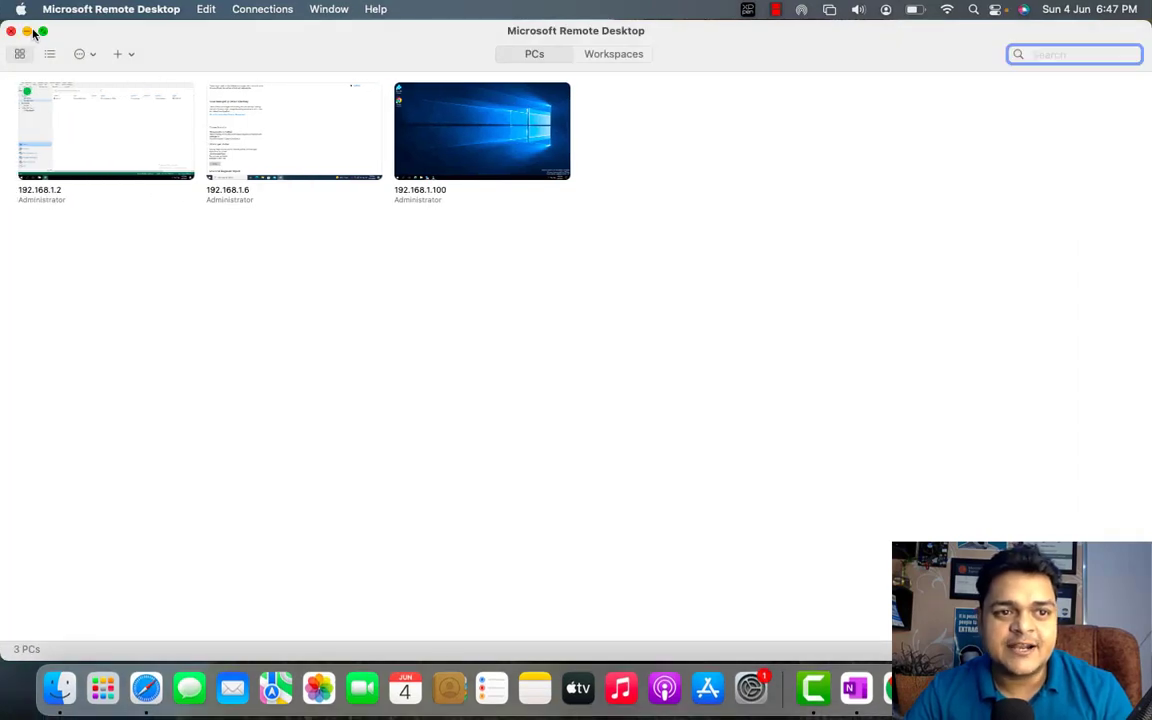
pyautogui.click(27, 33)
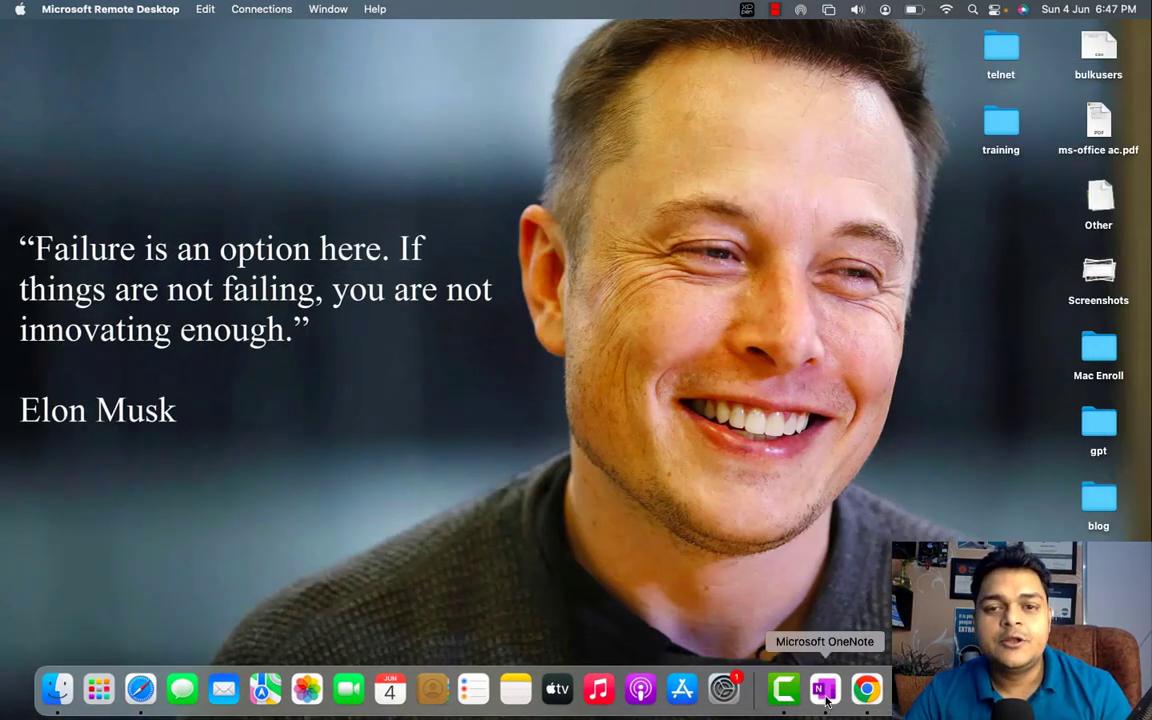
# In OneNote, go to the Desktop-ITBD-Batch-Feb-21 section's Basic of Networking page
pyautogui.click(824, 688)
pyautogui.click(18, 131)
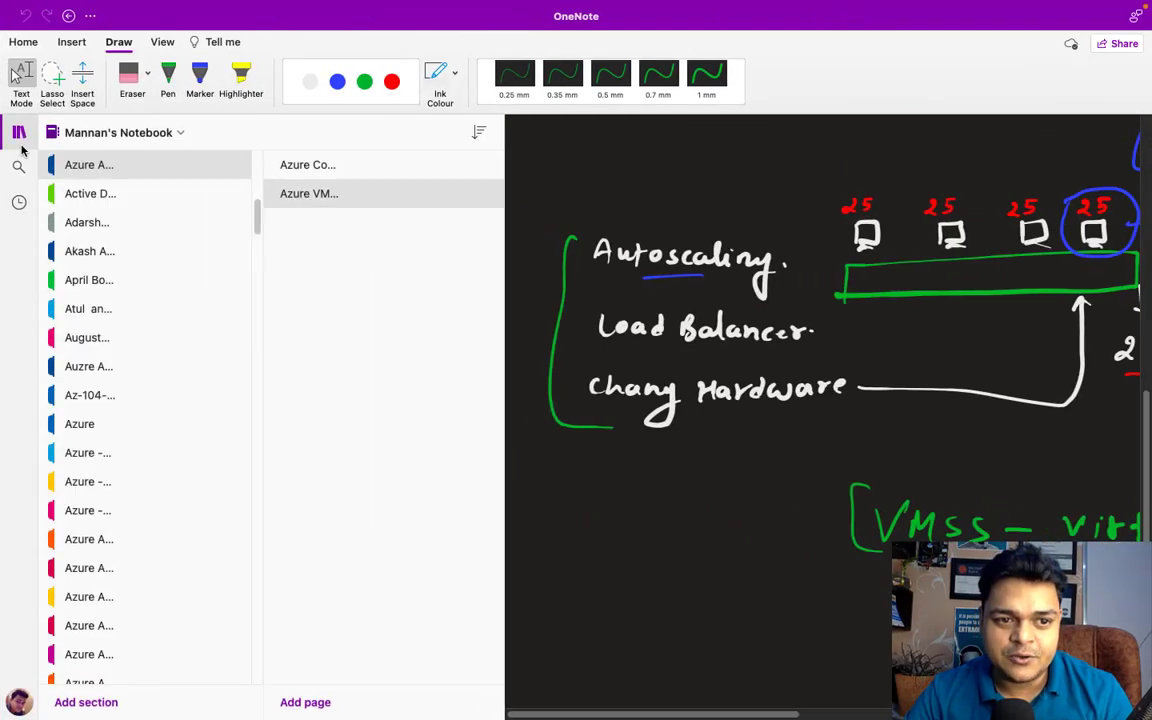
pyautogui.scroll(-2, 119, 481)
pyautogui.scroll(-10, 119, 481)
pyautogui.scroll(-5, 113, 665)
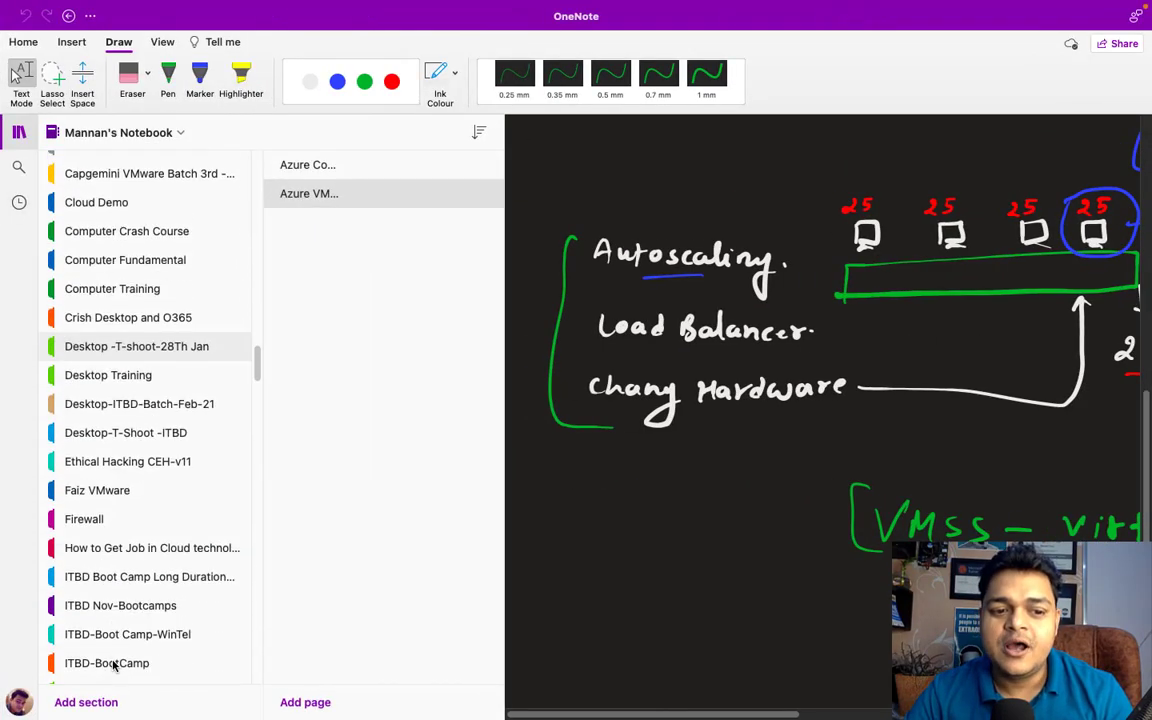
pyautogui.click(150, 389)
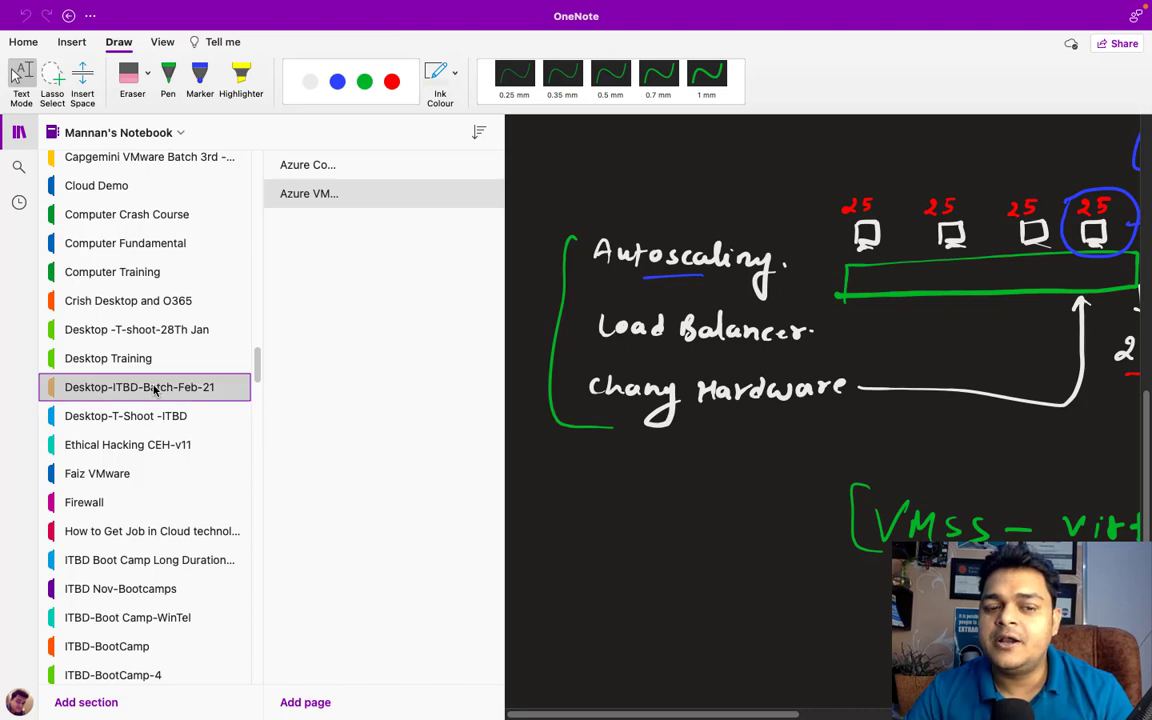
pyautogui.click(345, 308)
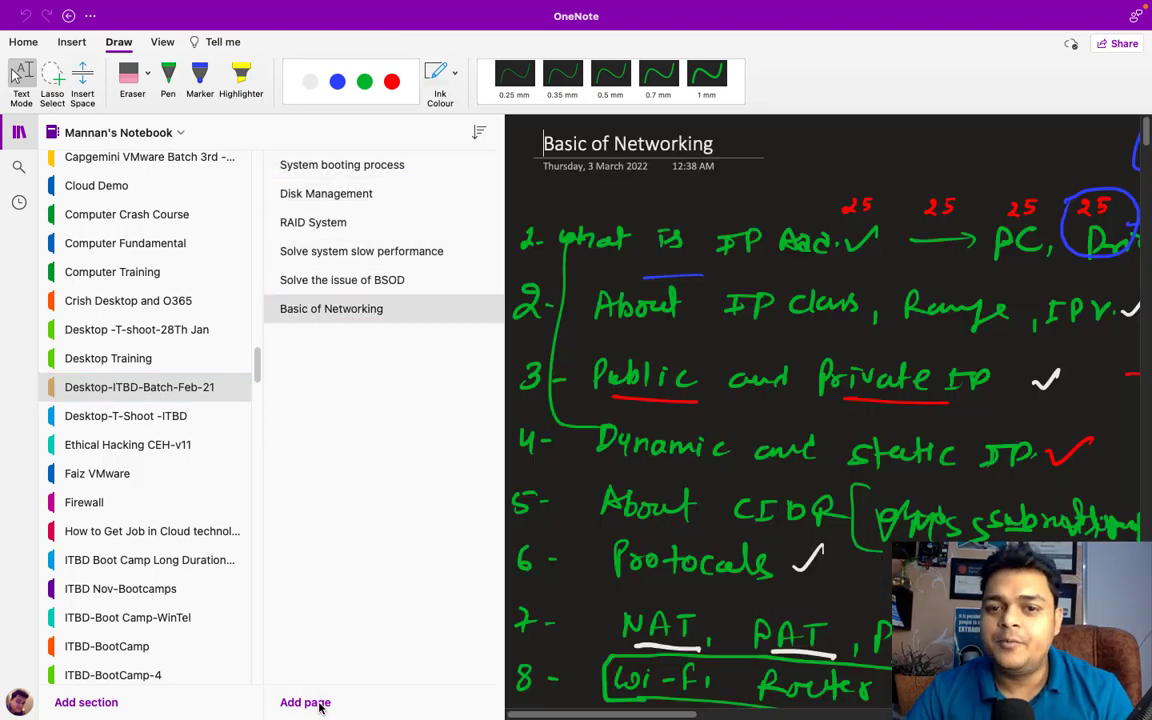
# Add a new page and rename it 'Patch Management'
pyautogui.click(310, 703)
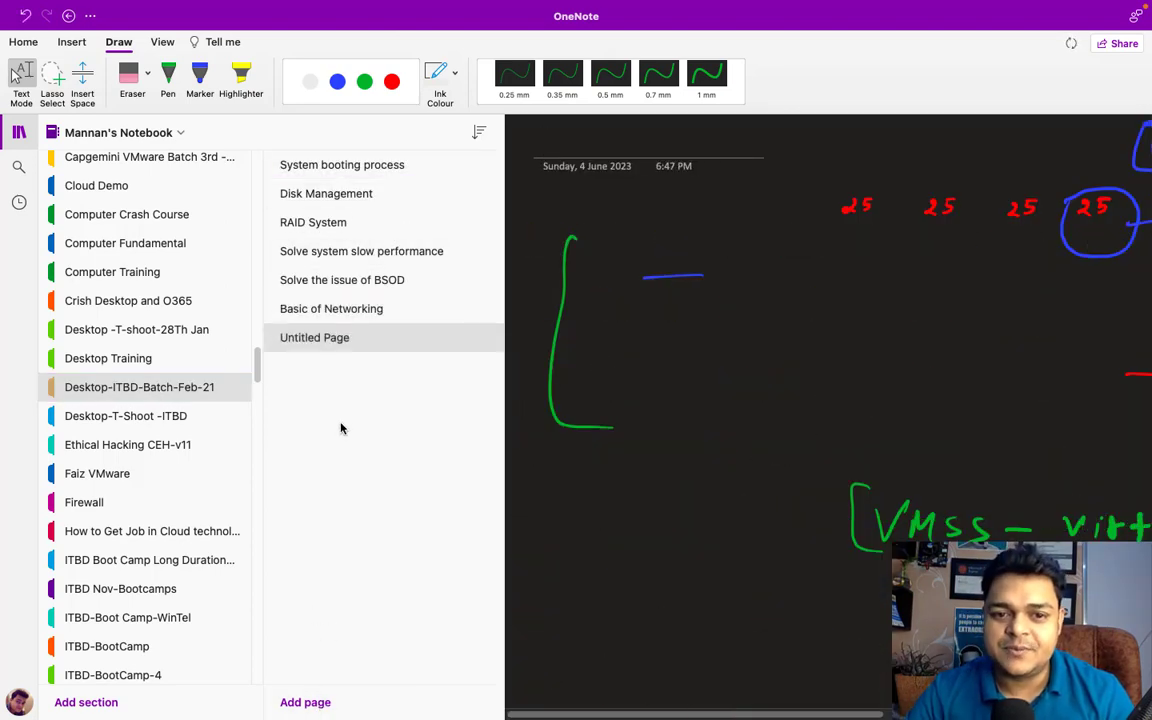
pyautogui.moveTo(32, 5)
pyautogui.click(14, 38)
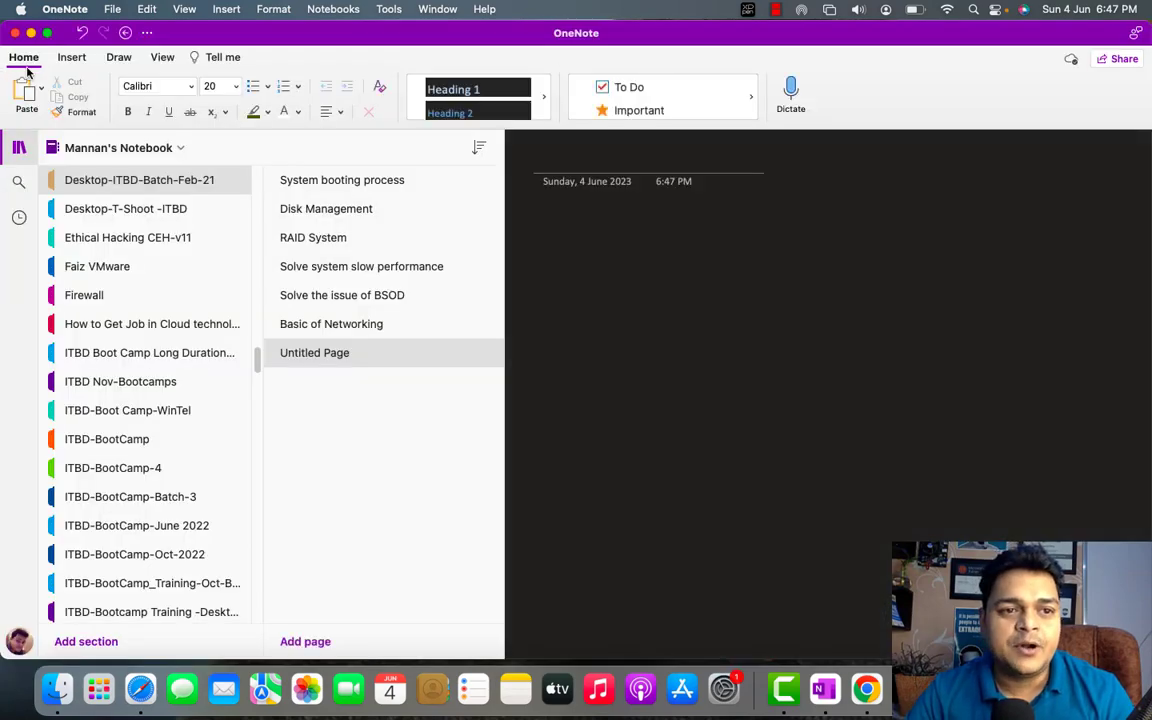
pyautogui.rightClick(339, 357)
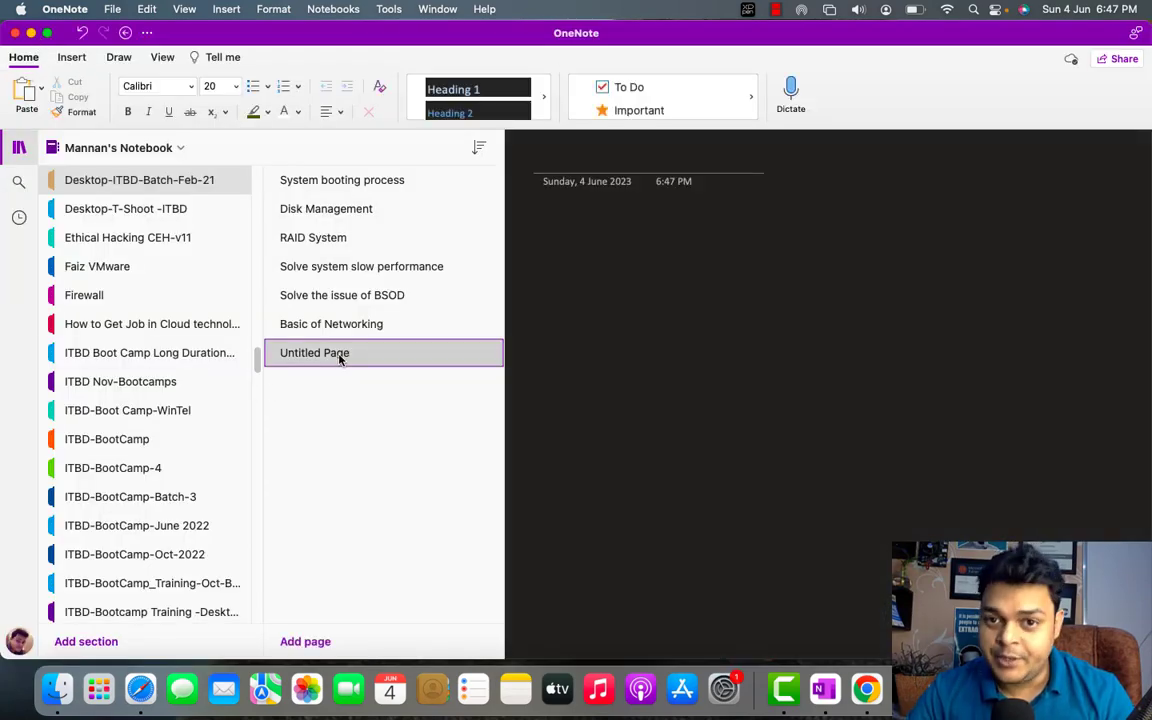
pyautogui.click(388, 342)
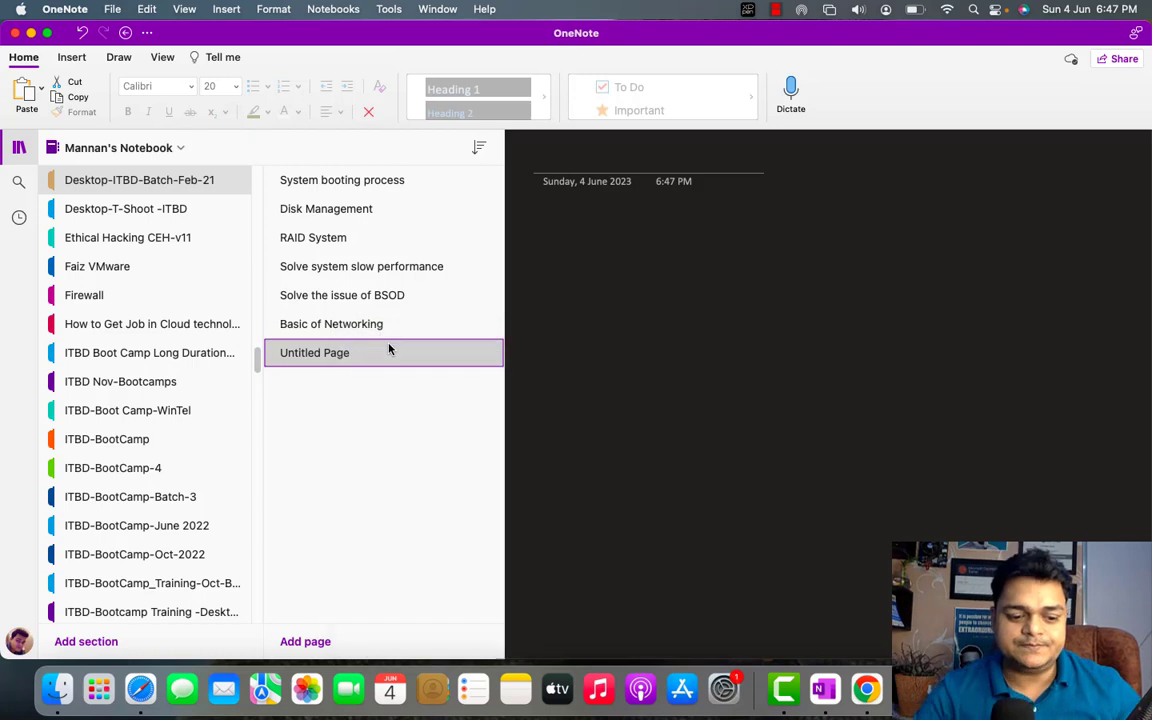
pyautogui.write('Patch')
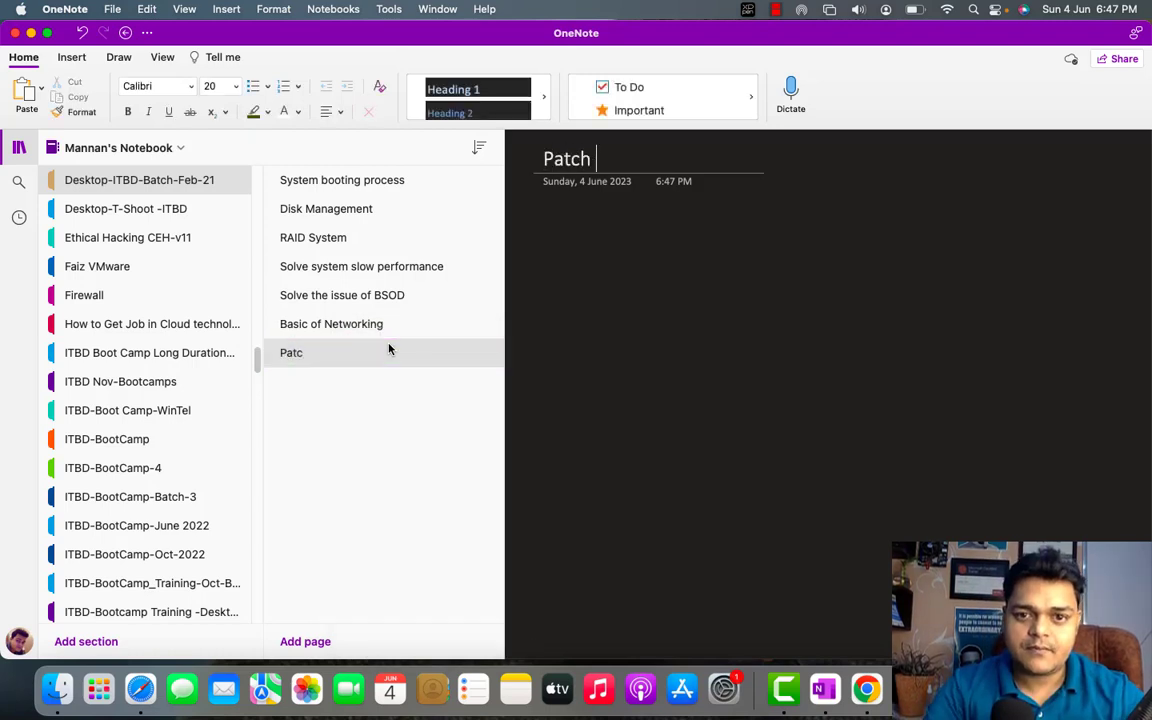
pyautogui.write(' Management')
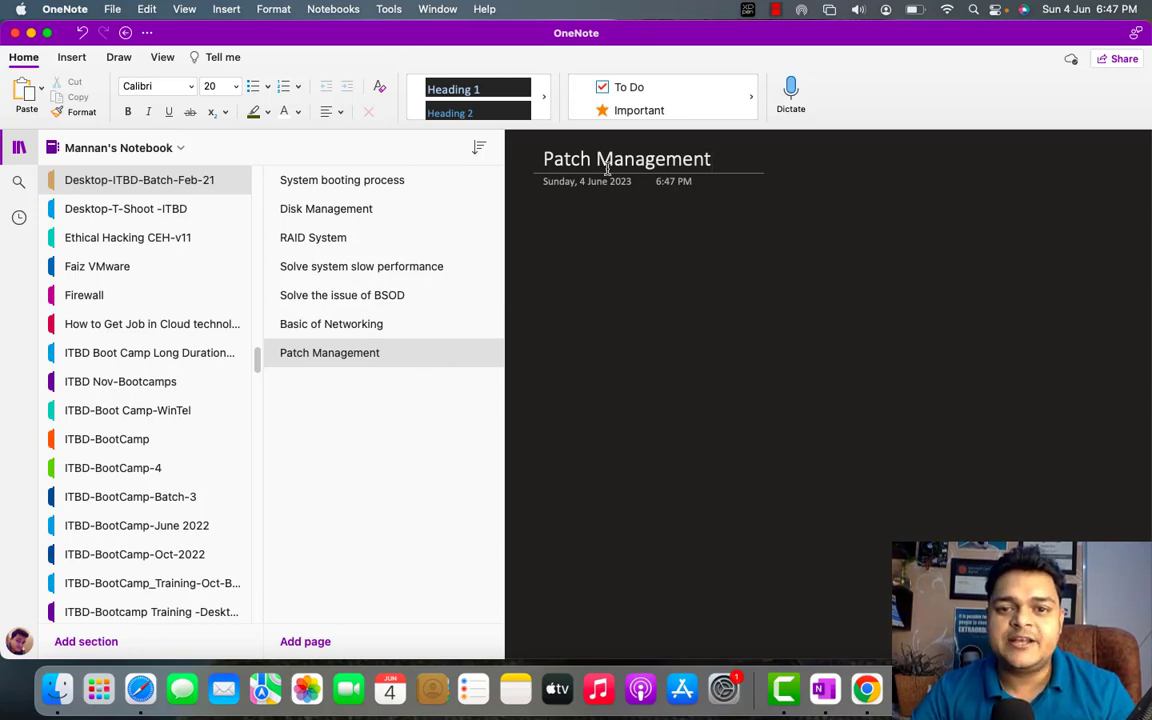
pyautogui.click(46, 32)
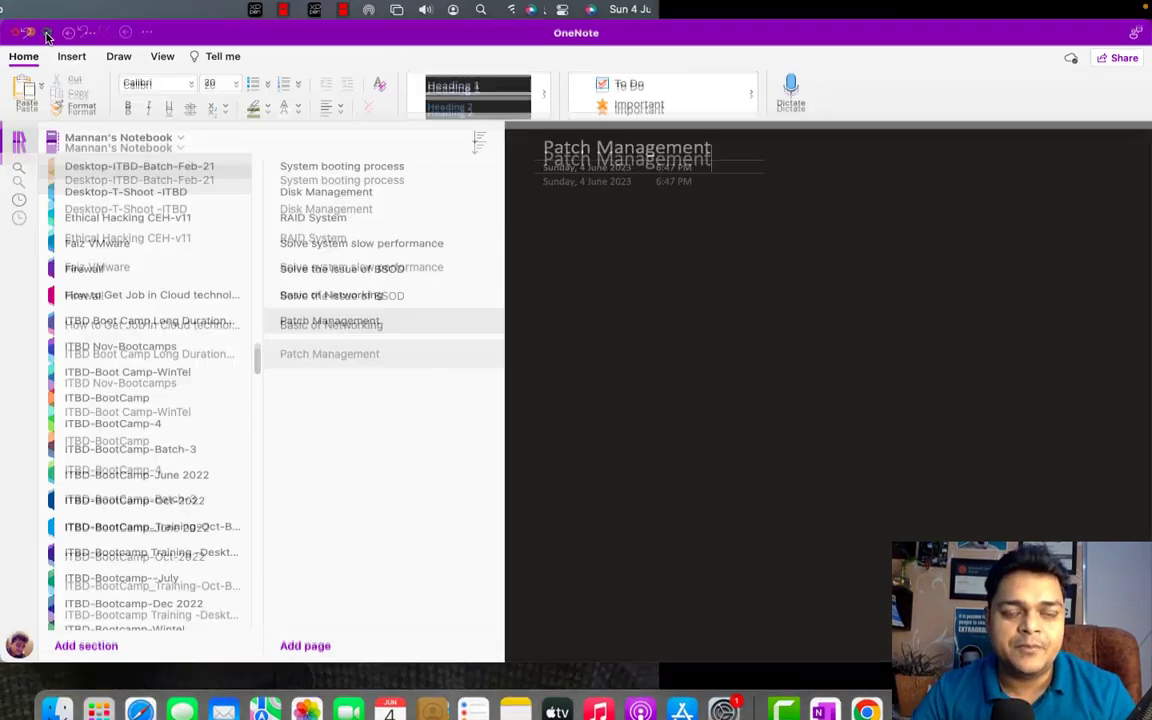
# Draw two white monitors on the page, labelled win-11 and win-10
pyautogui.click(19, 135)
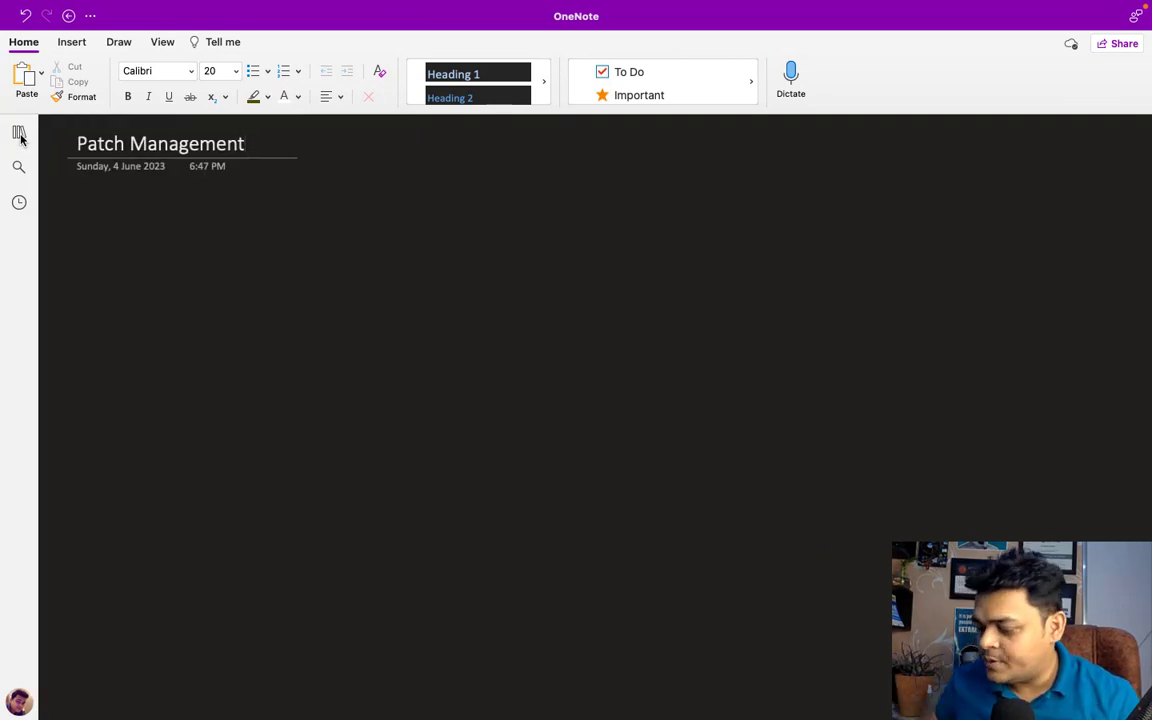
pyautogui.click(118, 42)
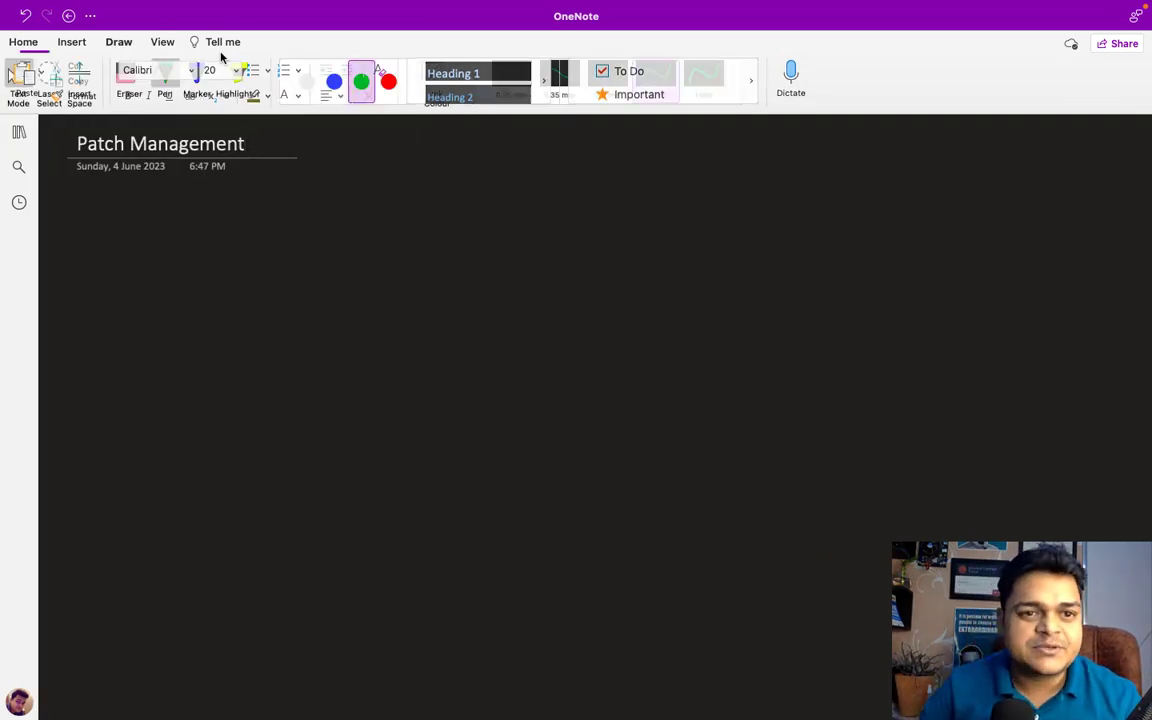
pyautogui.click(310, 81)
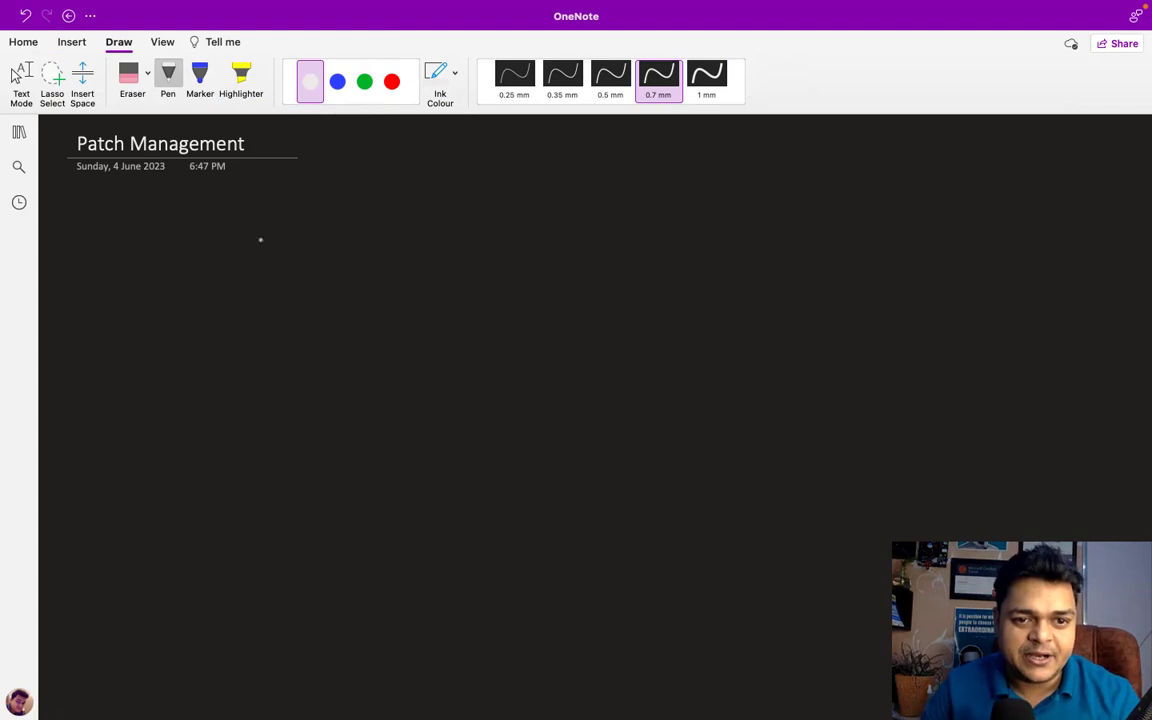
pyautogui.moveTo(722, 221)
pyautogui.mouseDown()
pyautogui.moveTo(751, 221)
pyautogui.moveTo(760, 252)
pyautogui.moveTo(740, 253)
pyautogui.moveTo(746, 266)
pyautogui.mouseUp()
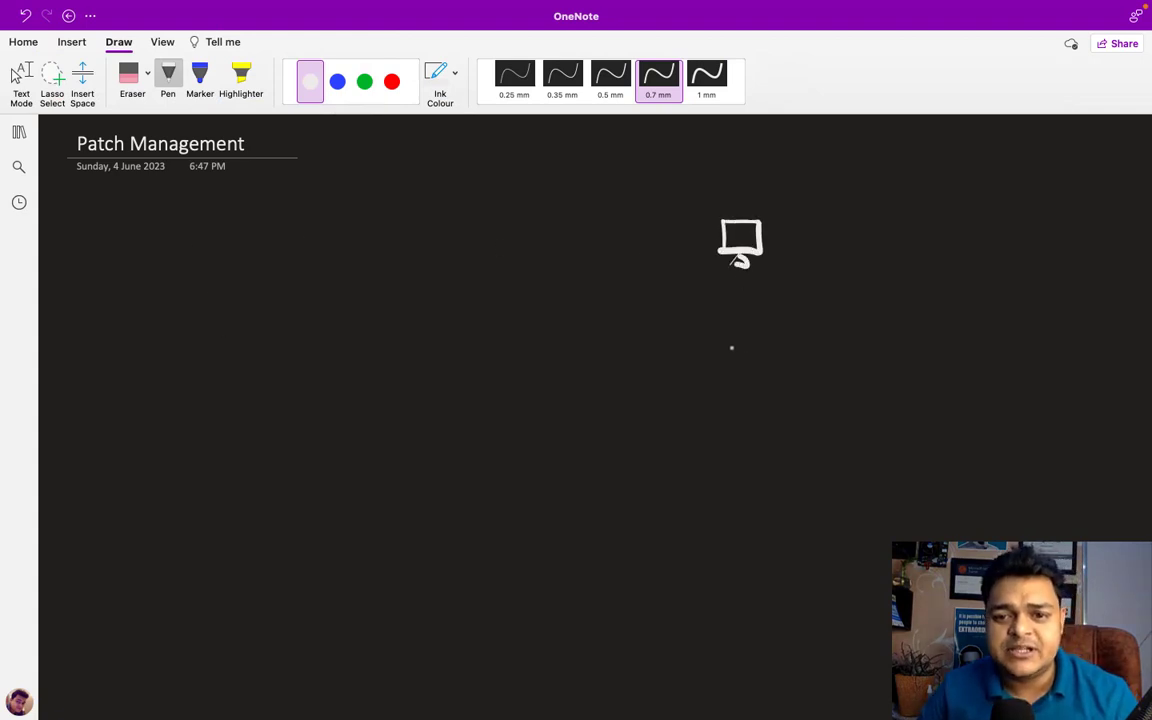
pyautogui.moveTo(733, 336)
pyautogui.mouseDown()
pyautogui.moveTo(728, 365)
pyautogui.moveTo(770, 360)
pyautogui.moveTo(735, 372)
pyautogui.moveTo(758, 378)
pyautogui.mouseUp()
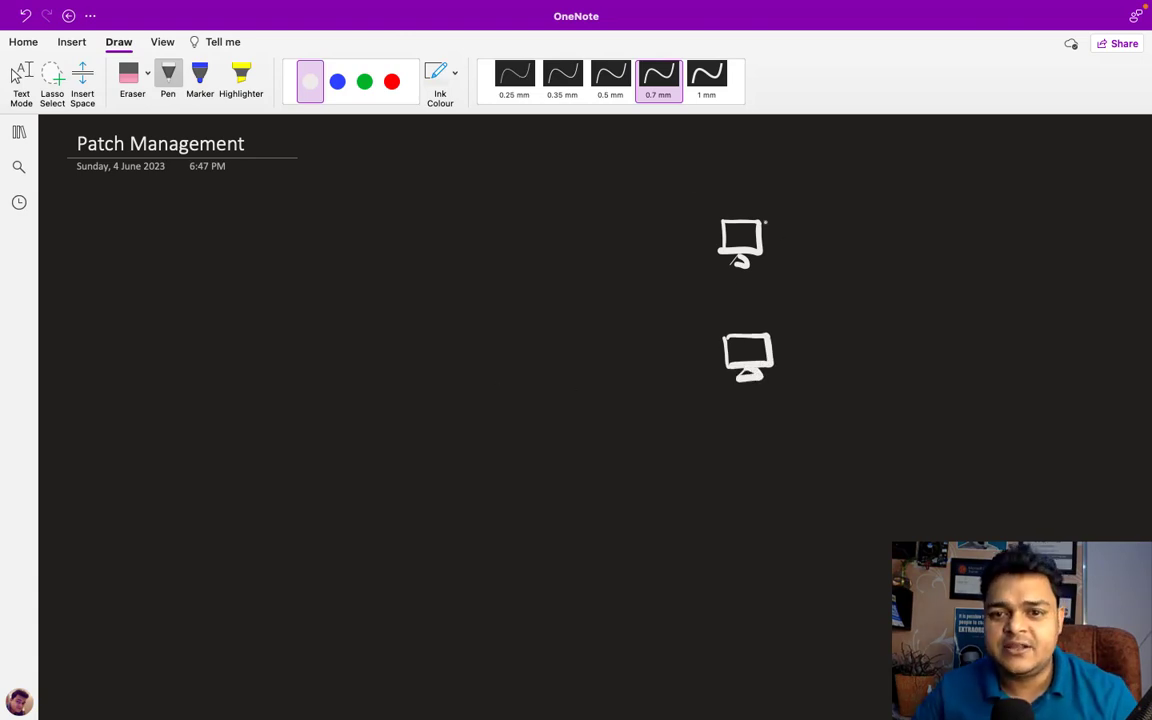
pyautogui.moveTo(718, 192); pyautogui.dragTo(795, 208)
pyautogui.click(743, 195)
pyautogui.click(743, 201)
pyautogui.moveTo(807, 193); pyautogui.dragTo(808, 213)
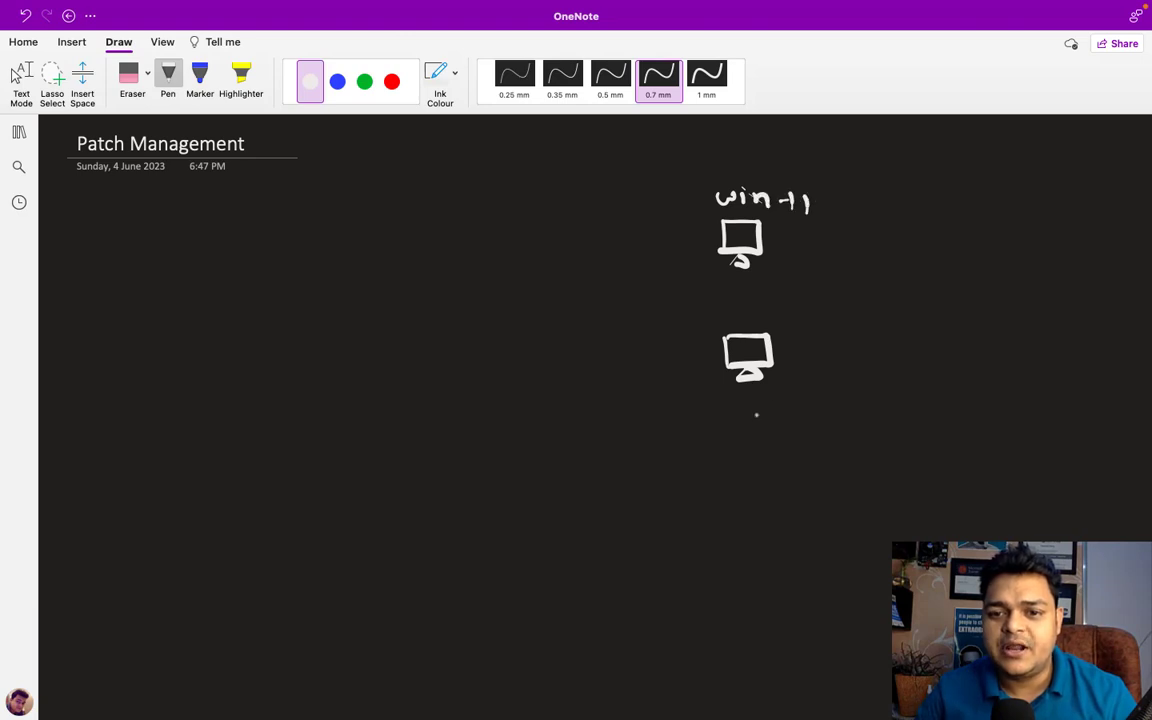
pyautogui.moveTo(737, 405)
pyautogui.mouseDown()
pyautogui.moveTo(750, 418)
pyautogui.moveTo(757, 406)
pyautogui.mouseUp()
pyautogui.click(763, 403)
pyautogui.moveTo(763, 408)
pyautogui.mouseDown()
pyautogui.moveTo(764, 419)
pyautogui.moveTo(806, 414)
pyautogui.mouseUp()
pyautogui.moveTo(818, 405)
pyautogui.mouseDown()
pyautogui.moveTo(818, 422)
pyautogui.moveTo(833, 408)
pyautogui.mouseUp()
# In green, write 'Automatic Update - Allow' with an arrow from win-11
pyautogui.click(372, 89)
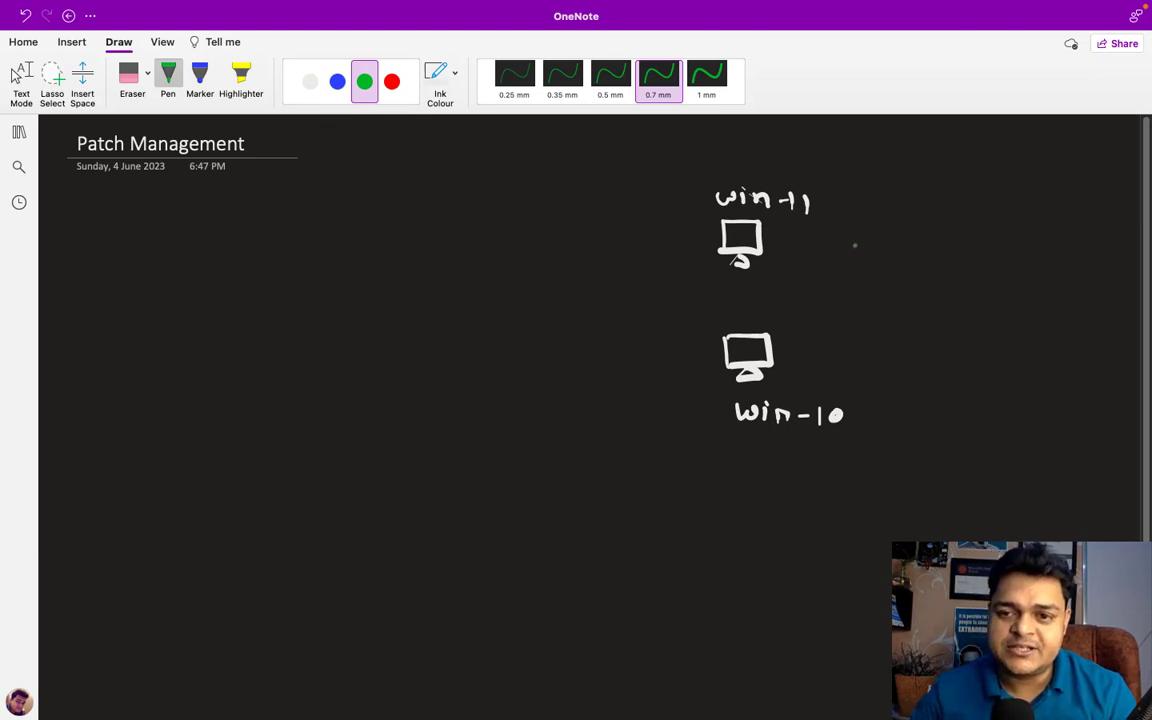
pyautogui.moveTo(857, 252)
pyautogui.mouseDown()
pyautogui.moveTo(869, 229)
pyautogui.moveTo(879, 252)
pyautogui.mouseUp()
pyautogui.moveTo(862, 243)
pyautogui.mouseDown()
pyautogui.moveTo(892, 250)
pyautogui.moveTo(910, 231)
pyautogui.moveTo(961, 247)
pyautogui.mouseUp()
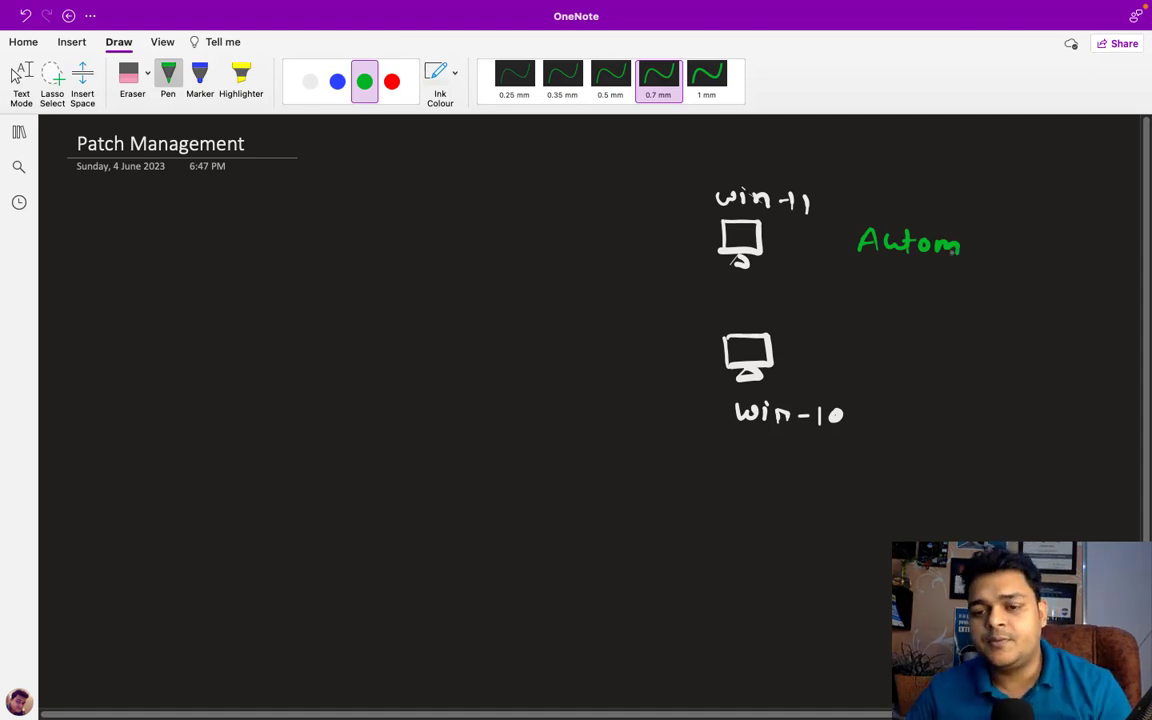
pyautogui.moveTo(980, 240); pyautogui.dragTo(992, 256)
pyautogui.moveTo(984, 244); pyautogui.dragTo(1003, 239)
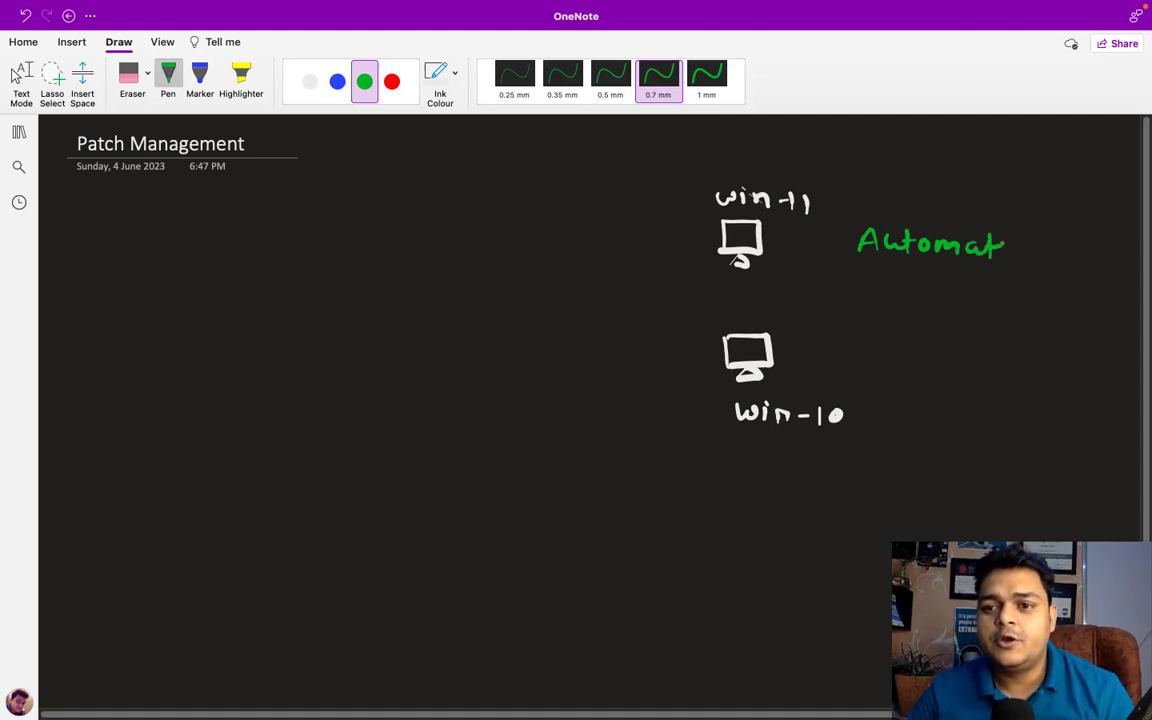
pyautogui.moveTo(900, 274)
pyautogui.mouseDown()
pyautogui.moveTo(903, 287)
pyautogui.moveTo(916, 275)
pyautogui.moveTo(932, 290)
pyautogui.moveTo(957, 274)
pyautogui.moveTo(986, 293)
pyautogui.moveTo(1045, 296)
pyautogui.moveTo(1035, 298)
pyautogui.mouseUp()
pyautogui.moveTo(1045, 279)
pyautogui.mouseDown()
pyautogui.moveTo(1045, 298)
pyautogui.moveTo(1100, 285)
pyautogui.mouseUp()
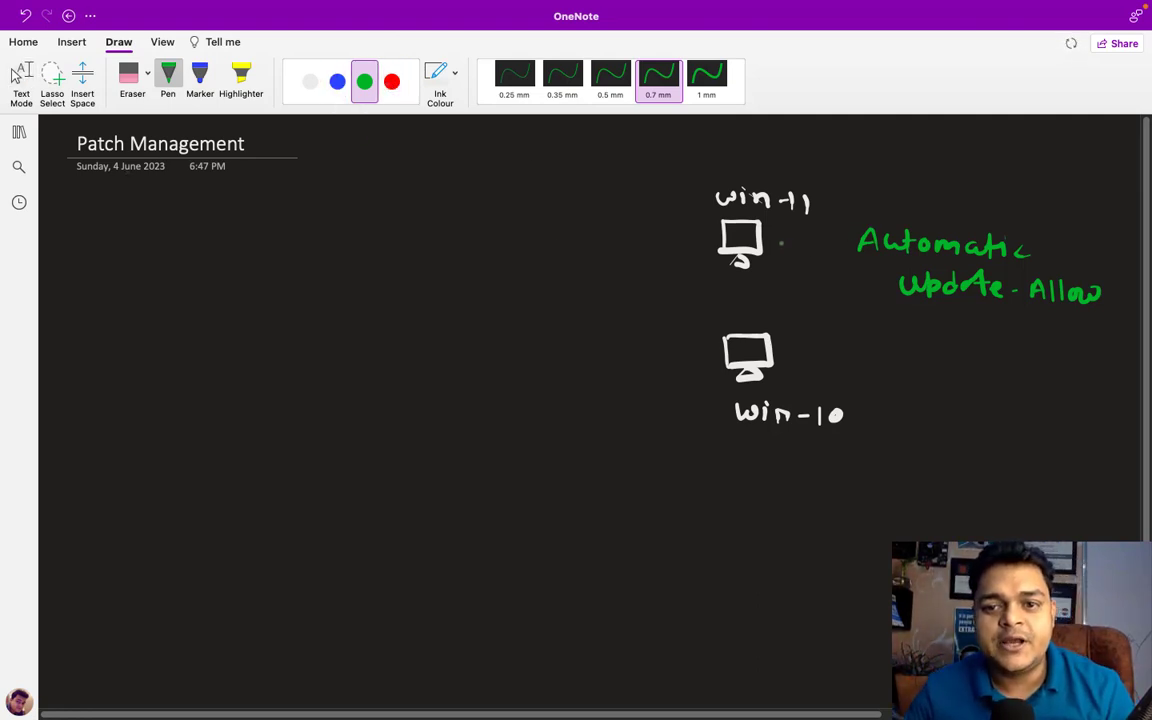
pyautogui.moveTo(775, 242)
pyautogui.mouseDown()
pyautogui.moveTo(829, 243)
pyautogui.moveTo(823, 250)
pyautogui.mouseUp()
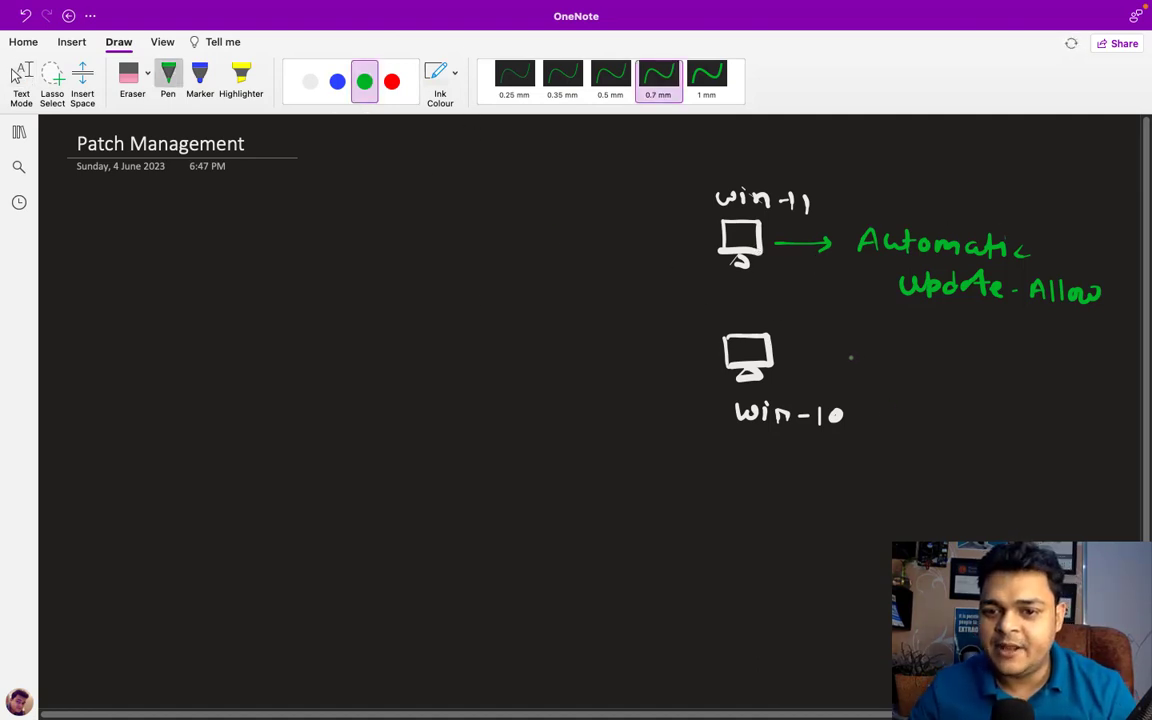
# Draw a blue arrow from win-10 to 'Manual patching', then start a white third monitor
pyautogui.click(337, 81)
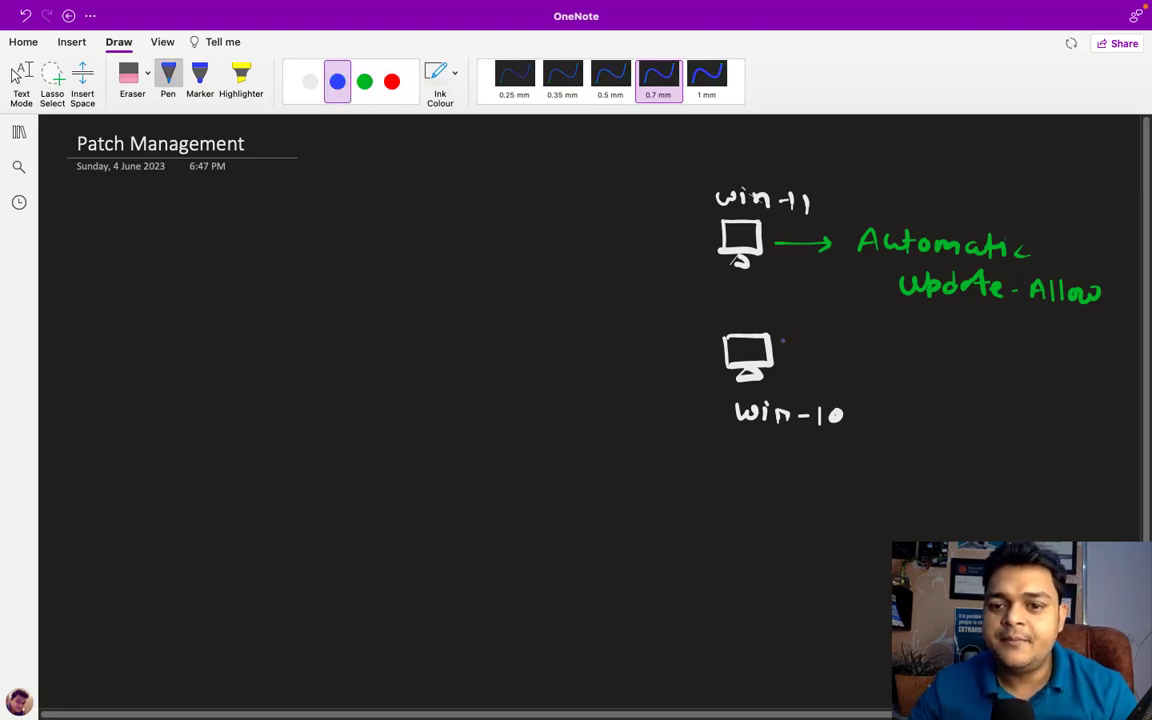
pyautogui.moveTo(802, 347); pyautogui.dragTo(831, 348)
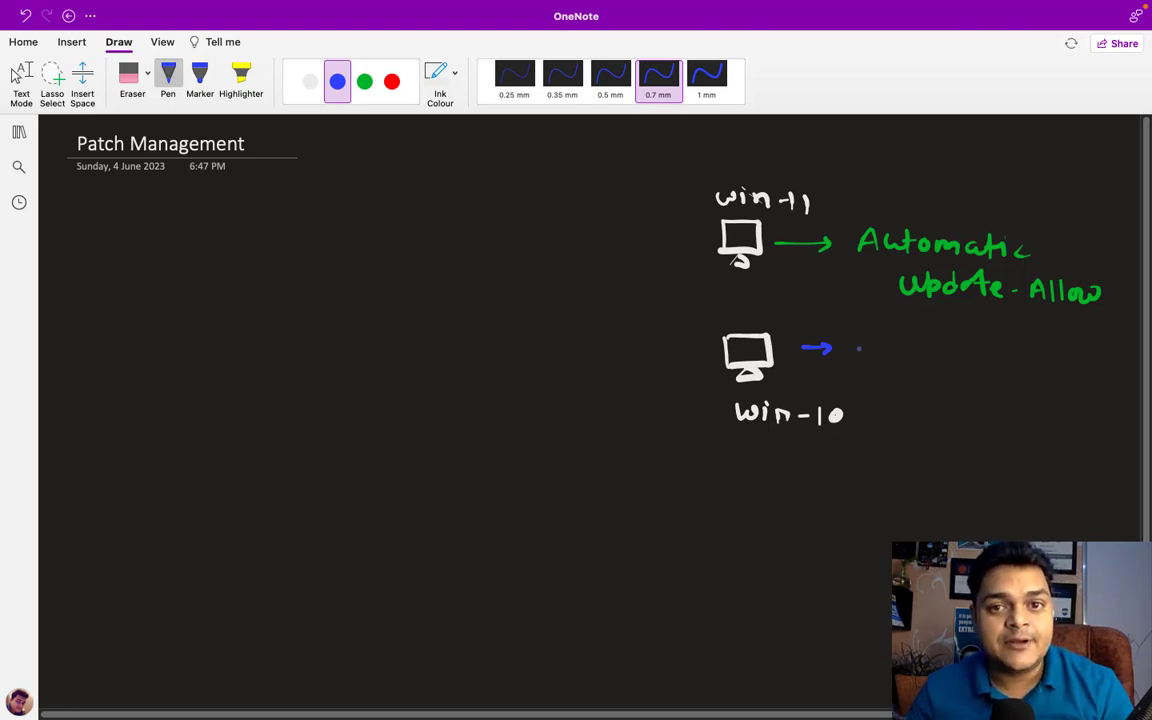
pyautogui.click(20, 76)
pyautogui.click(20, 76)
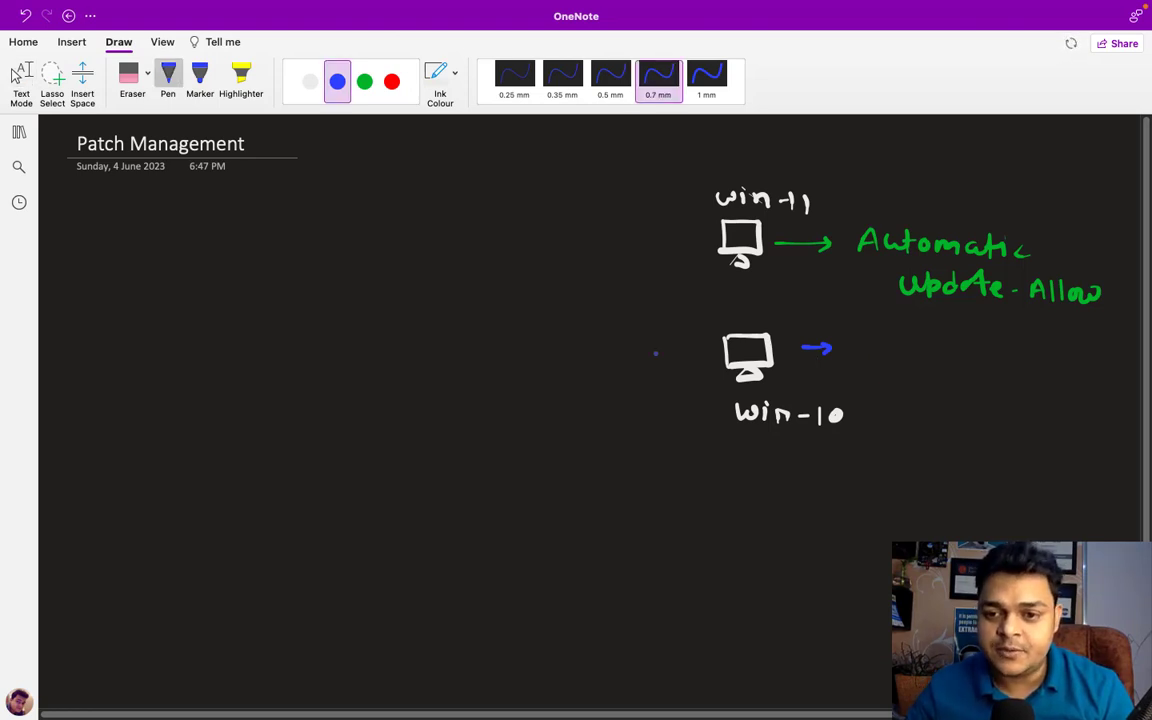
pyautogui.moveTo(861, 342)
pyautogui.mouseDown()
pyautogui.moveTo(877, 357)
pyautogui.moveTo(958, 346)
pyautogui.moveTo(1031, 372)
pyautogui.mouseUp()
pyautogui.moveTo(1040, 345)
pyautogui.mouseDown()
pyautogui.moveTo(1054, 372)
pyautogui.moveTo(1104, 383)
pyautogui.mouseUp()
pyautogui.click(1116, 371)
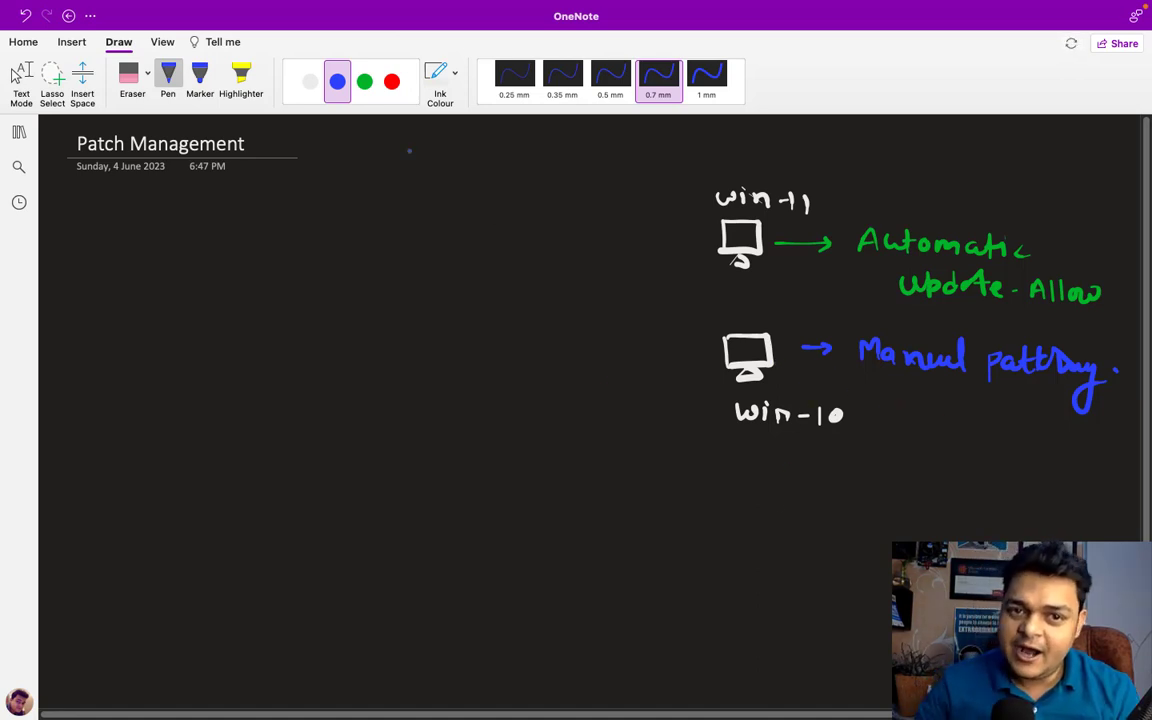
pyautogui.click(309, 84)
pyautogui.moveTo(726, 508)
pyautogui.mouseDown()
pyautogui.moveTo(727, 541)
pyautogui.moveTo(769, 512)
pyautogui.moveTo(726, 540)
pyautogui.mouseUp()
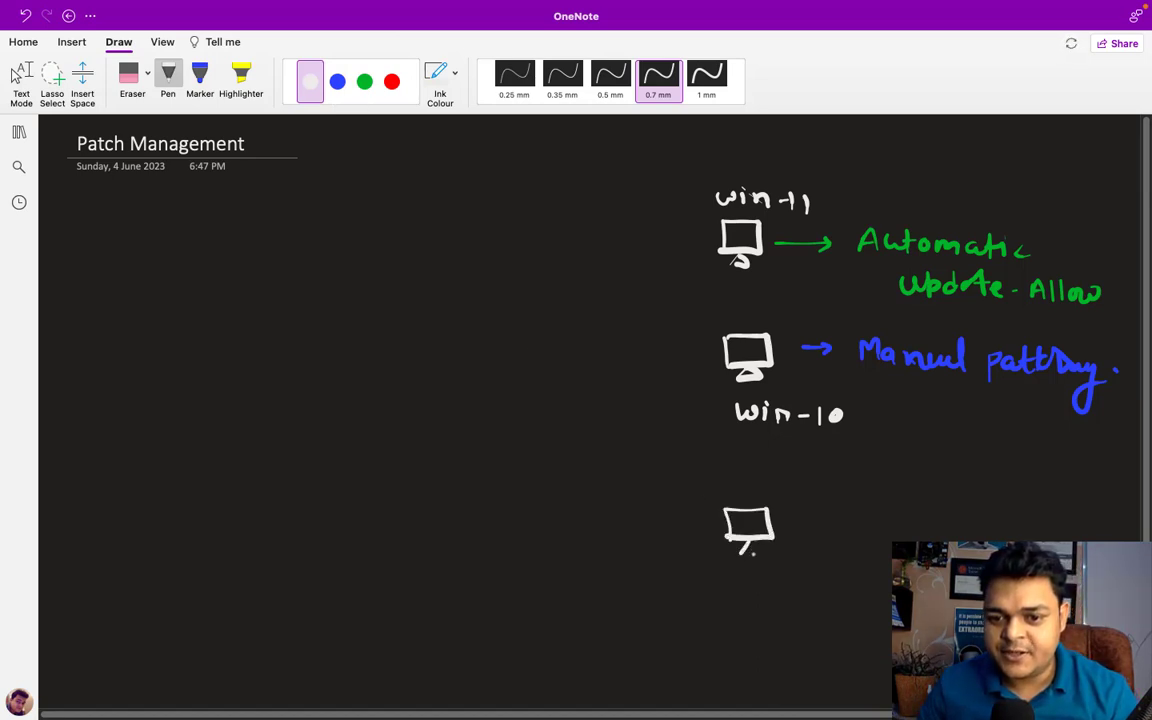
# Finish the third monitor and add a red arrow pointing to WSUS
pyautogui.moveTo(752, 542); pyautogui.dragTo(766, 554)
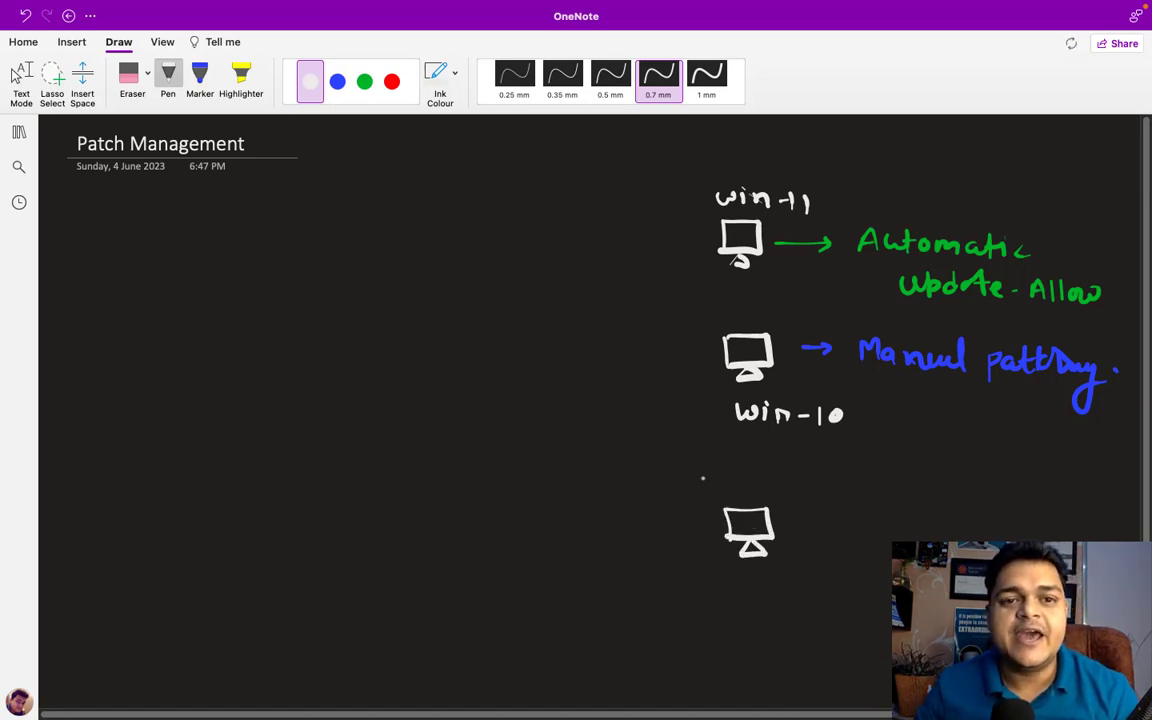
pyautogui.click(391, 82)
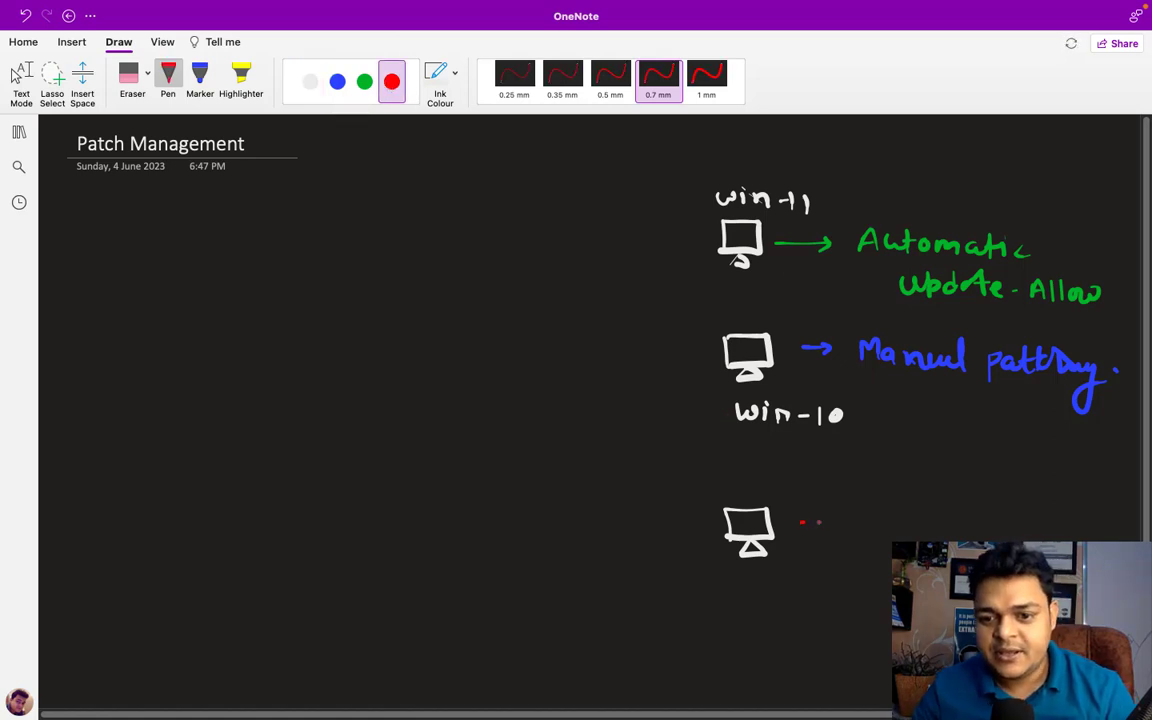
pyautogui.moveTo(801, 521); pyautogui.dragTo(840, 521)
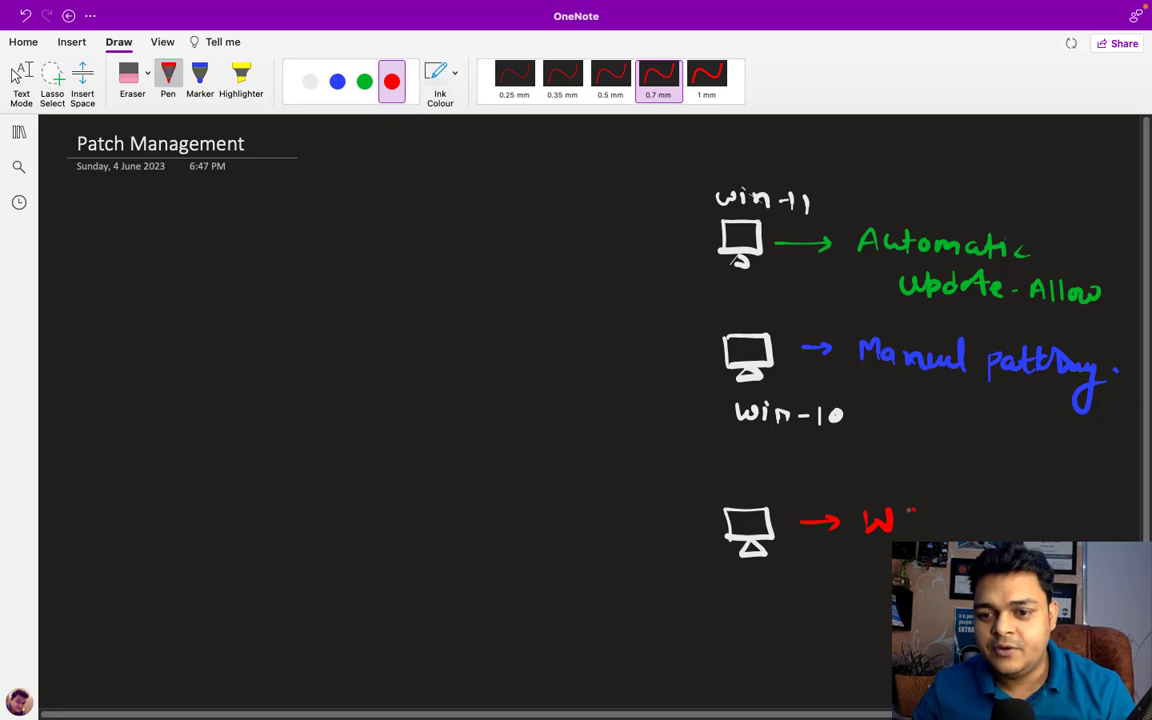
pyautogui.moveTo(916, 511)
pyautogui.mouseDown()
pyautogui.moveTo(905, 529)
pyautogui.moveTo(949, 513)
pyautogui.mouseUp()
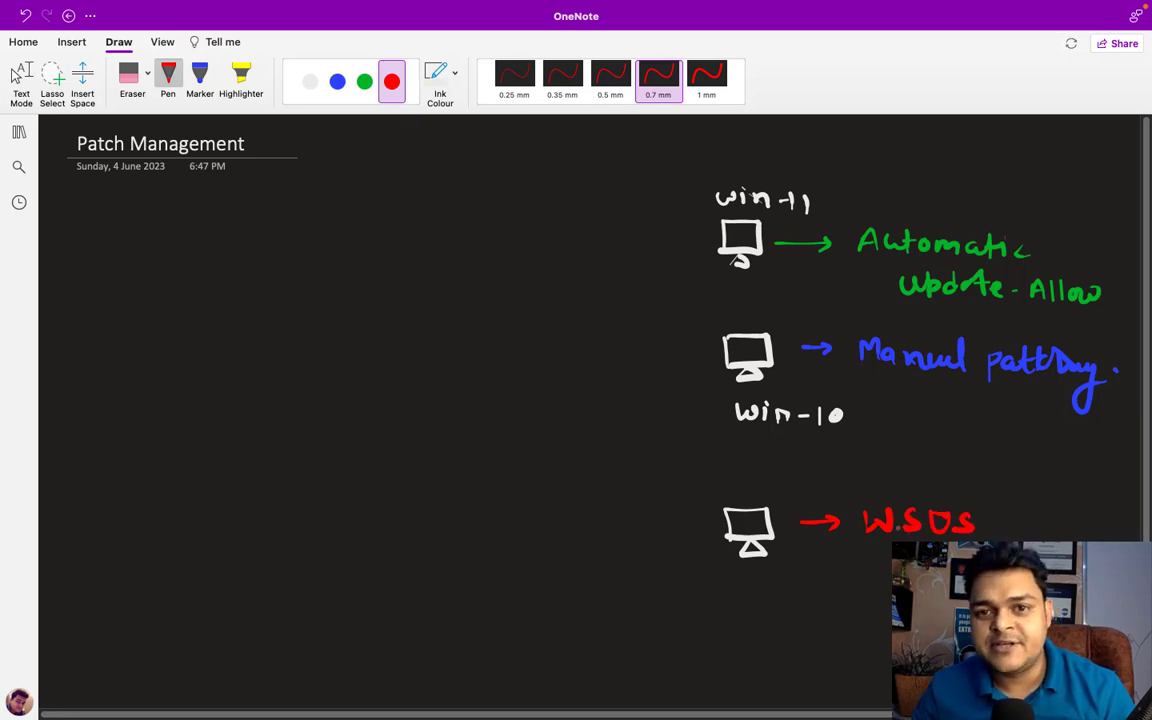
# Draw a fourth white monitor with a green arrow and an S
pyautogui.click(310, 81)
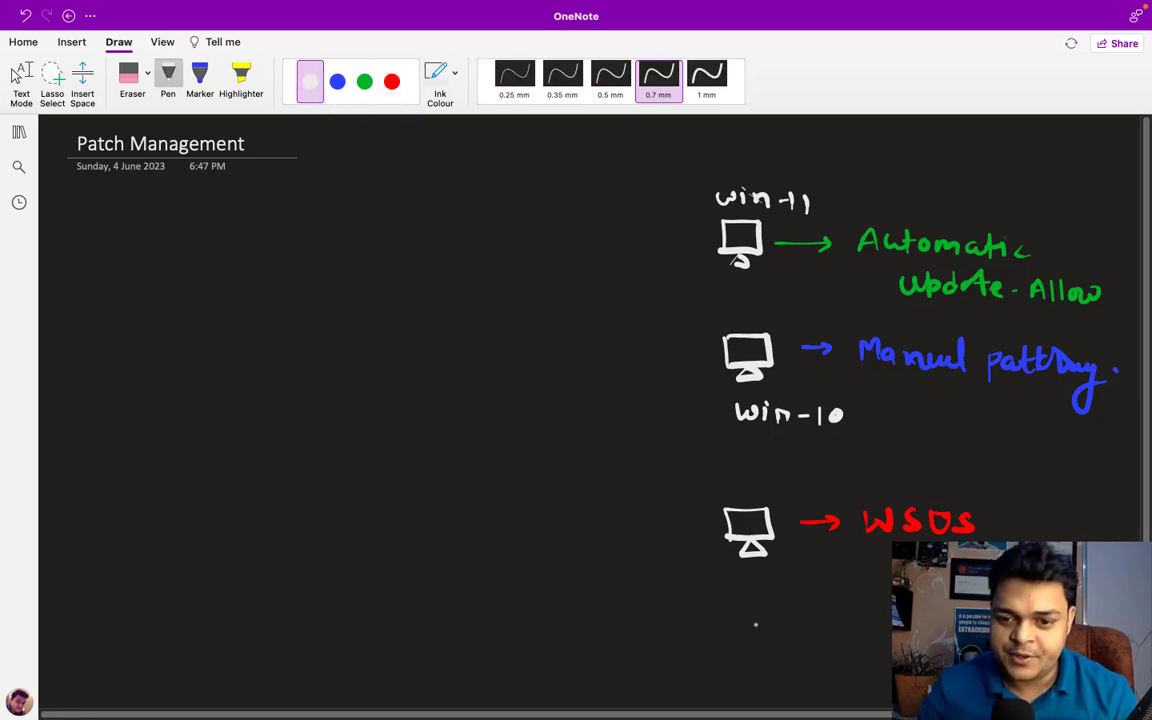
pyautogui.moveTo(725, 630)
pyautogui.mouseDown()
pyautogui.moveTo(776, 615)
pyautogui.moveTo(778, 650)
pyautogui.moveTo(727, 652)
pyautogui.moveTo(766, 667)
pyautogui.mouseUp()
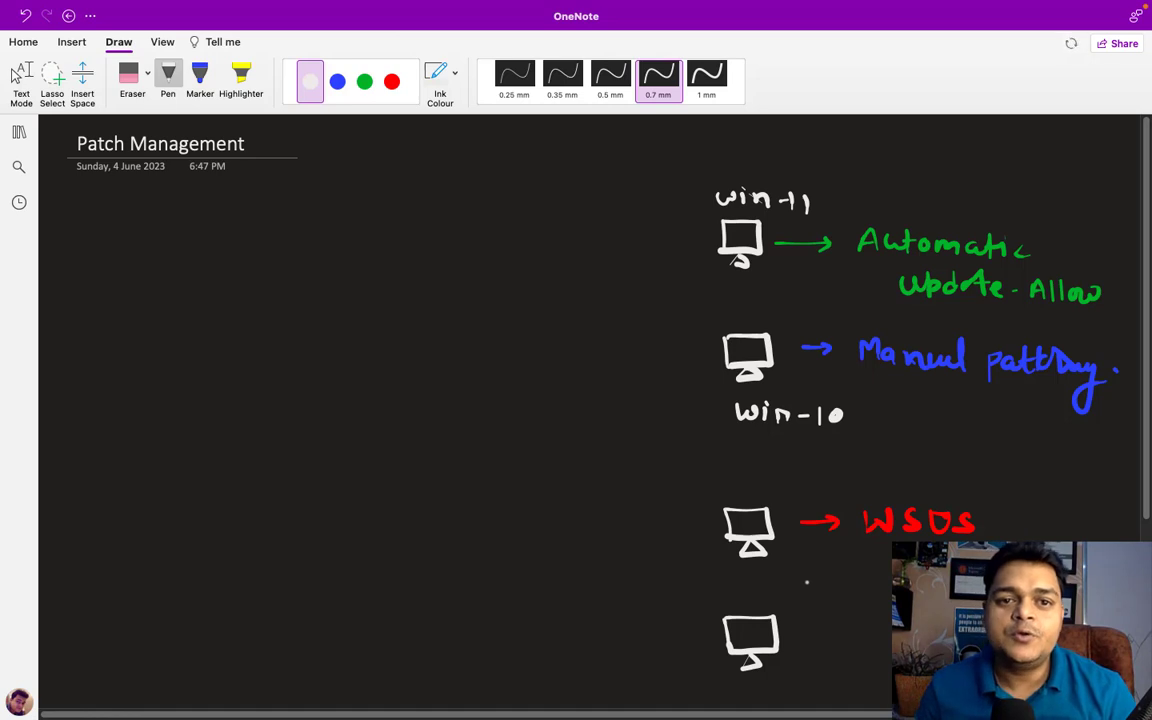
pyautogui.click(365, 82)
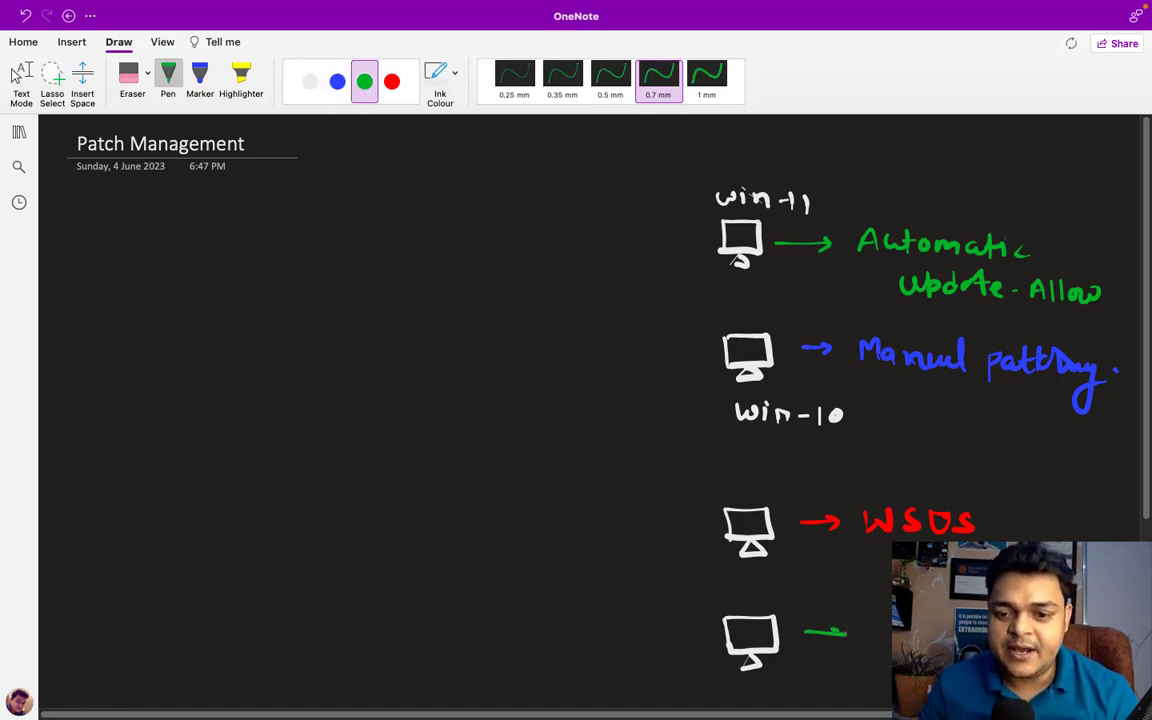
pyautogui.moveTo(836, 625); pyautogui.dragTo(836, 641)
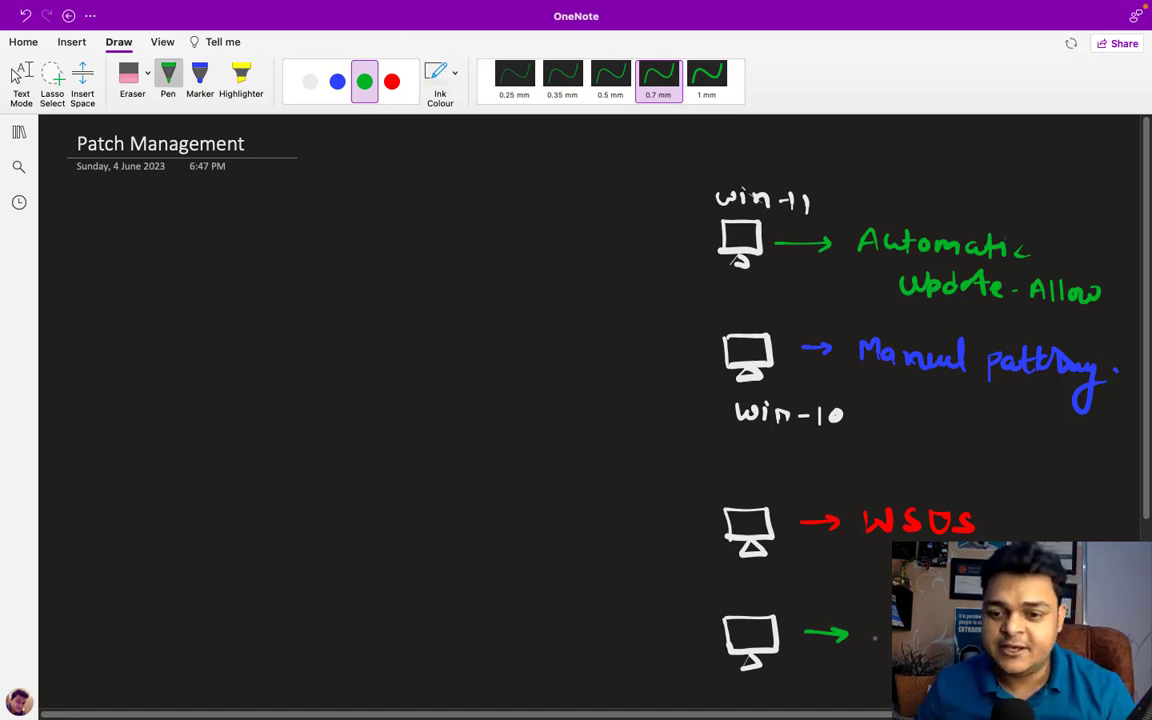
pyautogui.moveTo(888, 624); pyautogui.dragTo(869, 643)
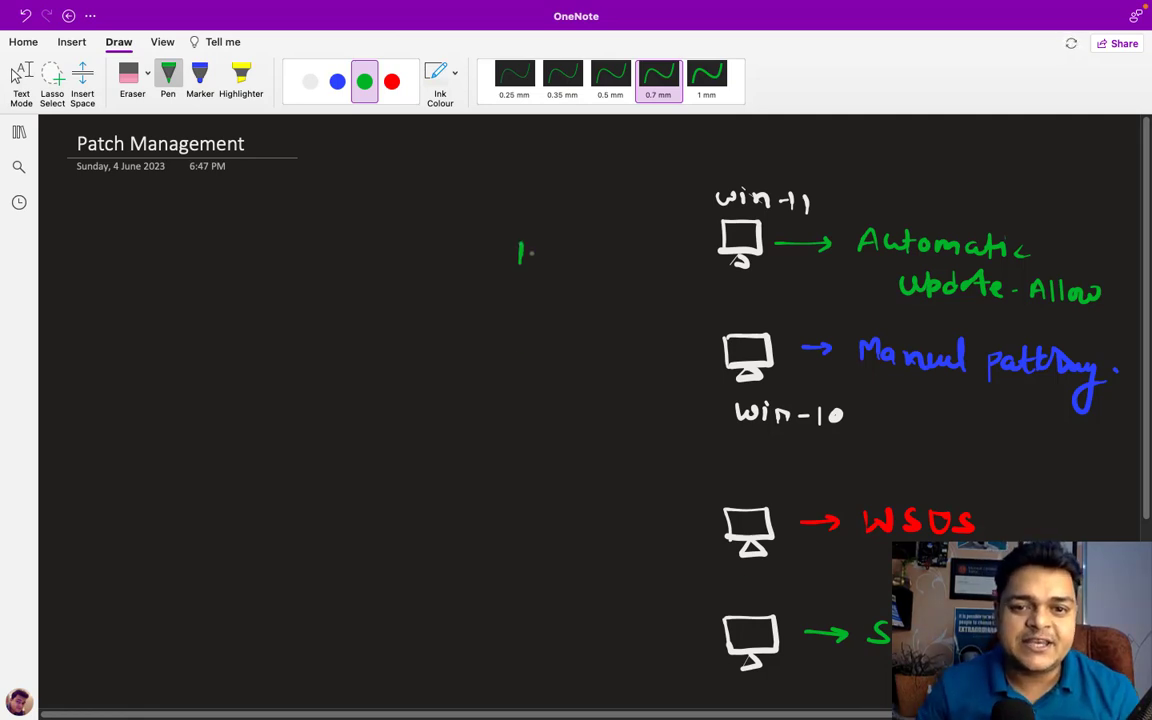
# Number the monitors in green up to 4 and leave inking mode
pyautogui.moveTo(526, 333); pyautogui.dragTo(513, 352)
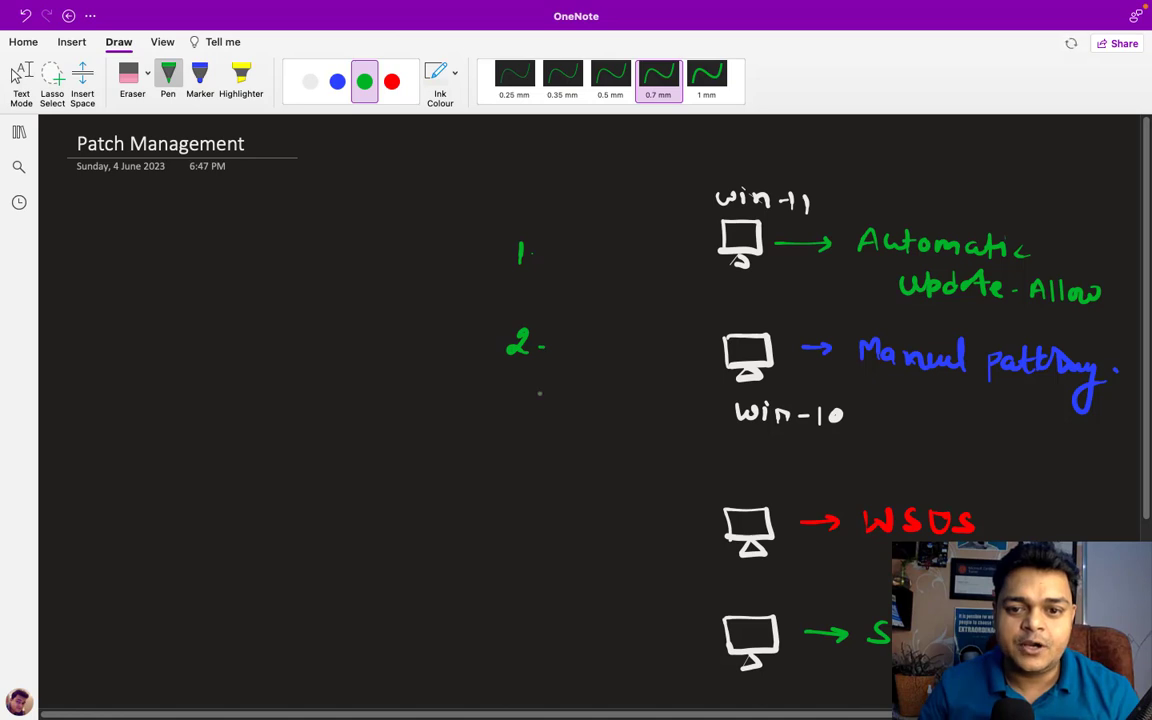
pyautogui.moveTo(528, 498); pyautogui.dragTo(527, 526)
pyautogui.click(552, 517)
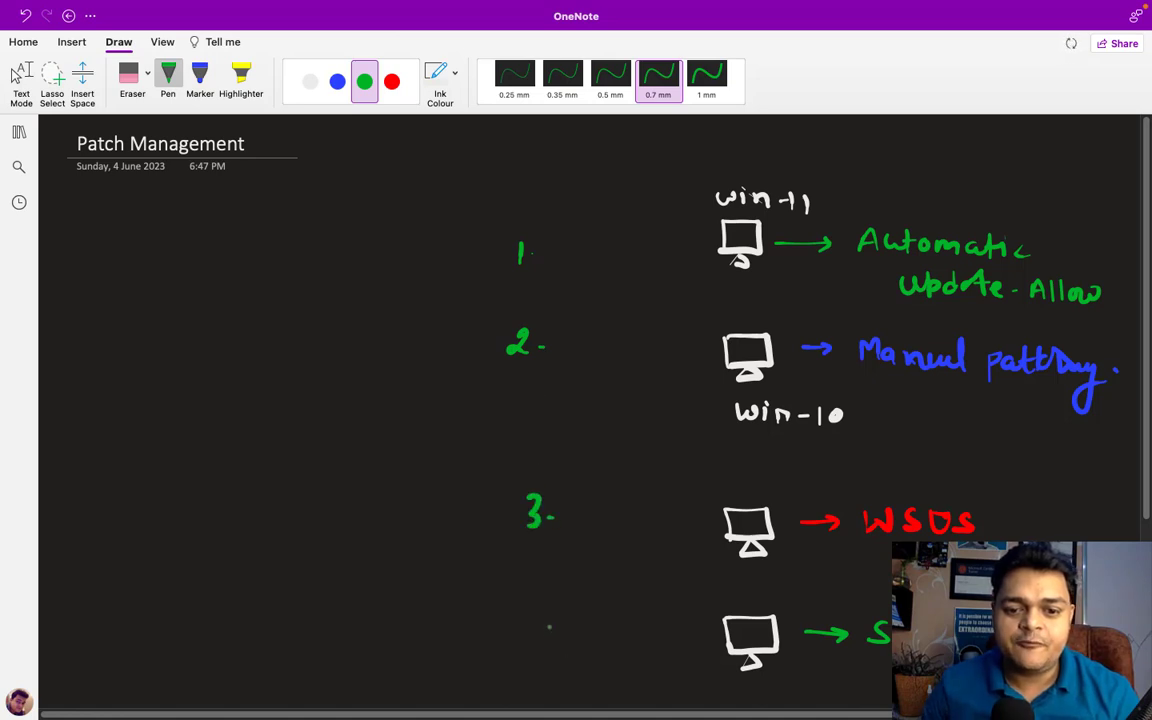
pyautogui.moveTo(549, 627); pyautogui.dragTo(566, 642)
pyautogui.moveTo(562, 624); pyautogui.dragTo(561, 655)
pyautogui.click(577, 649)
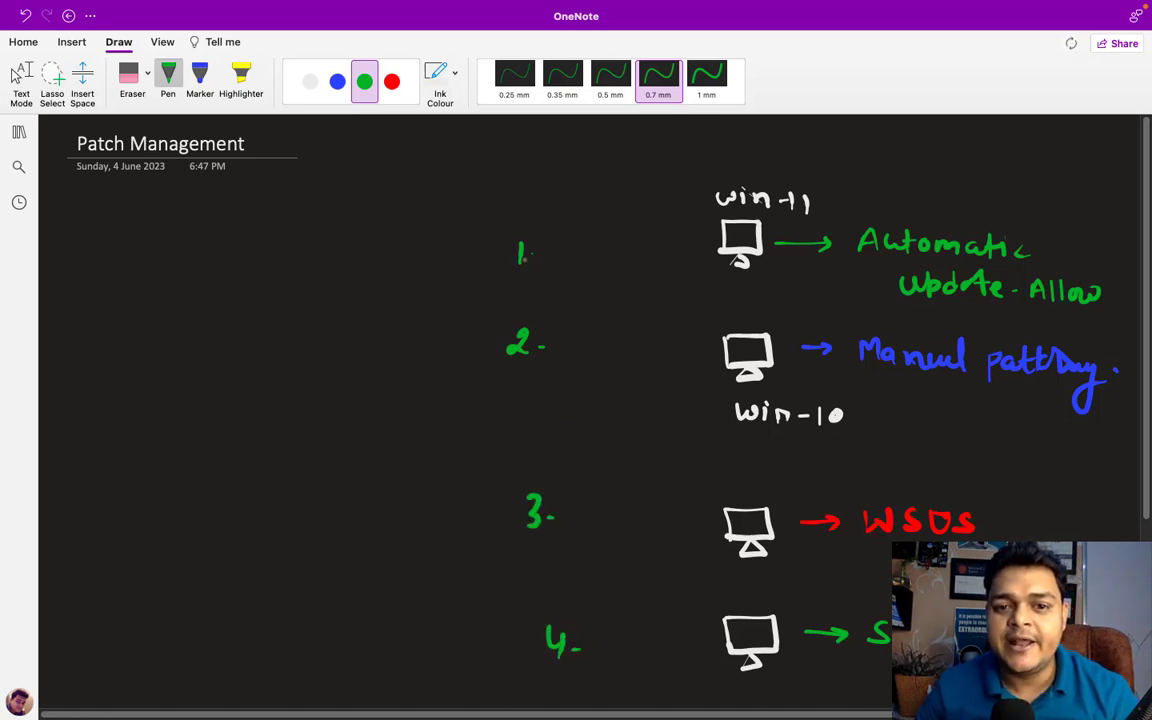
pyautogui.press('Escape')
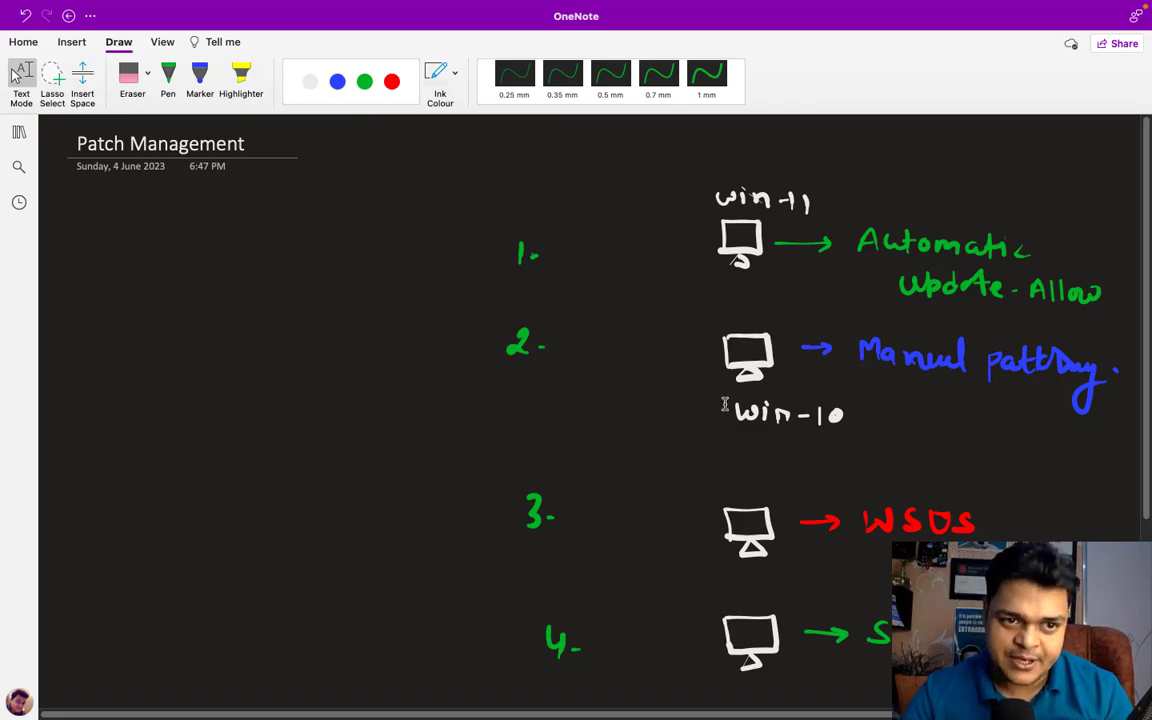
pyautogui.hotkey('ctrl', 'Left')
# Bring up the New Domain virtual machine in VMware and show it full screen
pyautogui.hotkey('ctrl', 'Right')
pyautogui.hotkey('ctrl', 'Right')
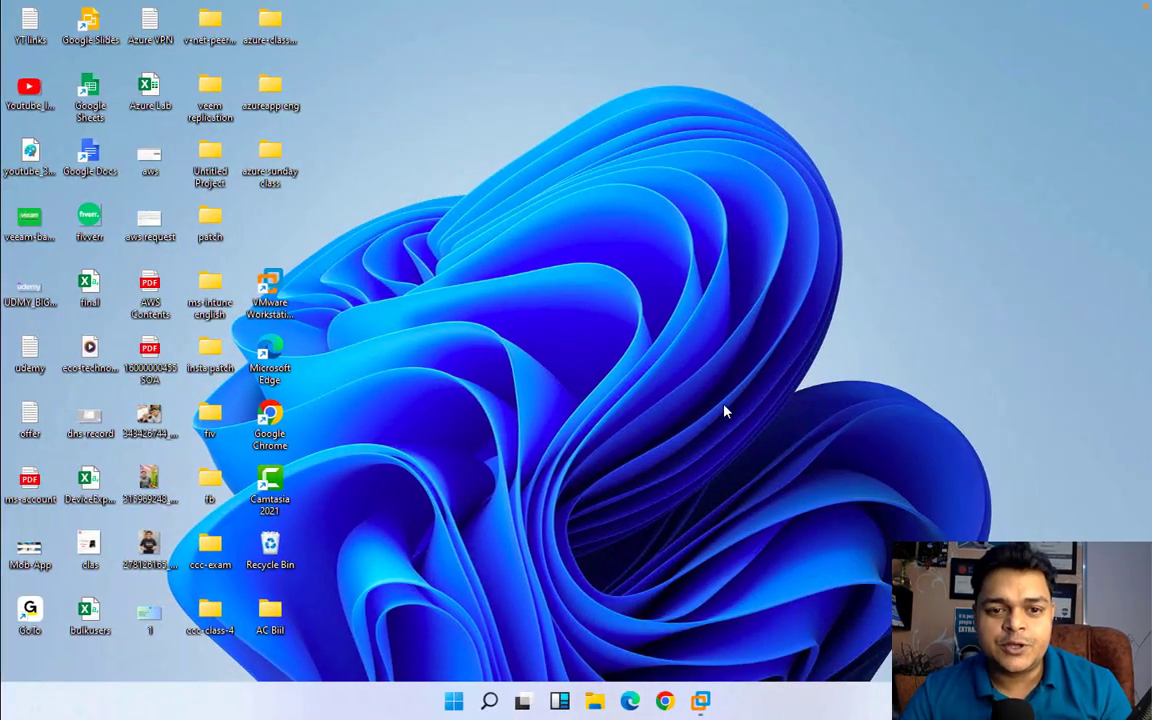
pyautogui.moveTo(717, 698)
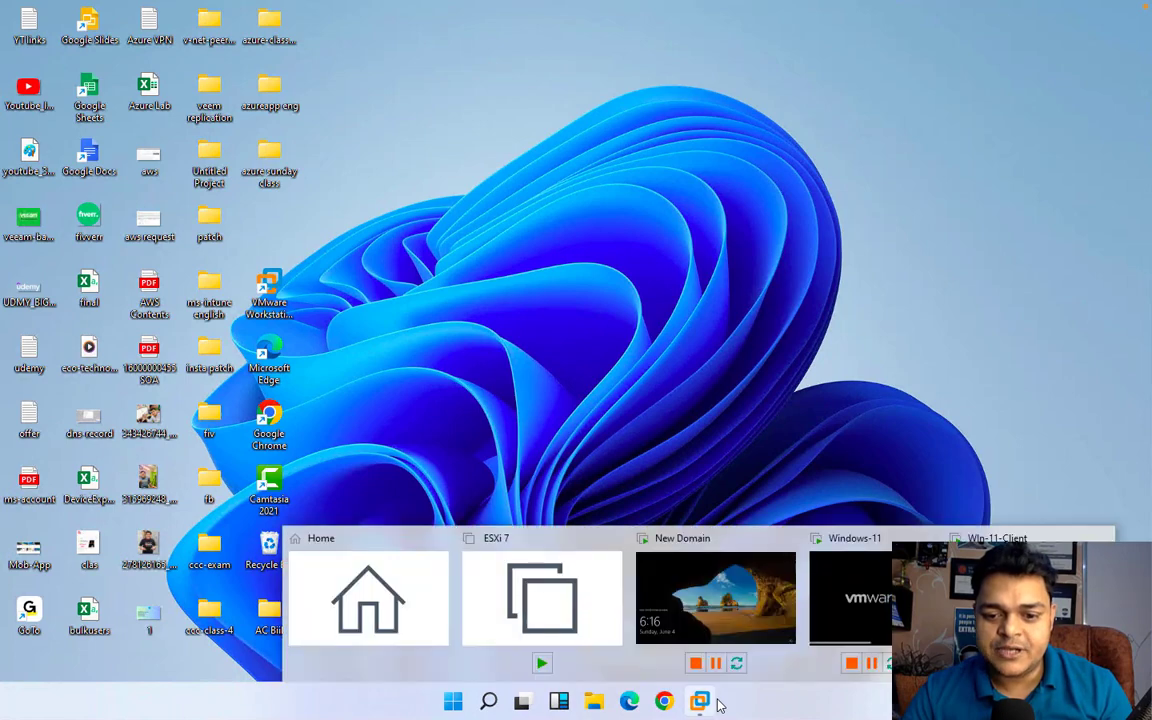
pyautogui.click(725, 593)
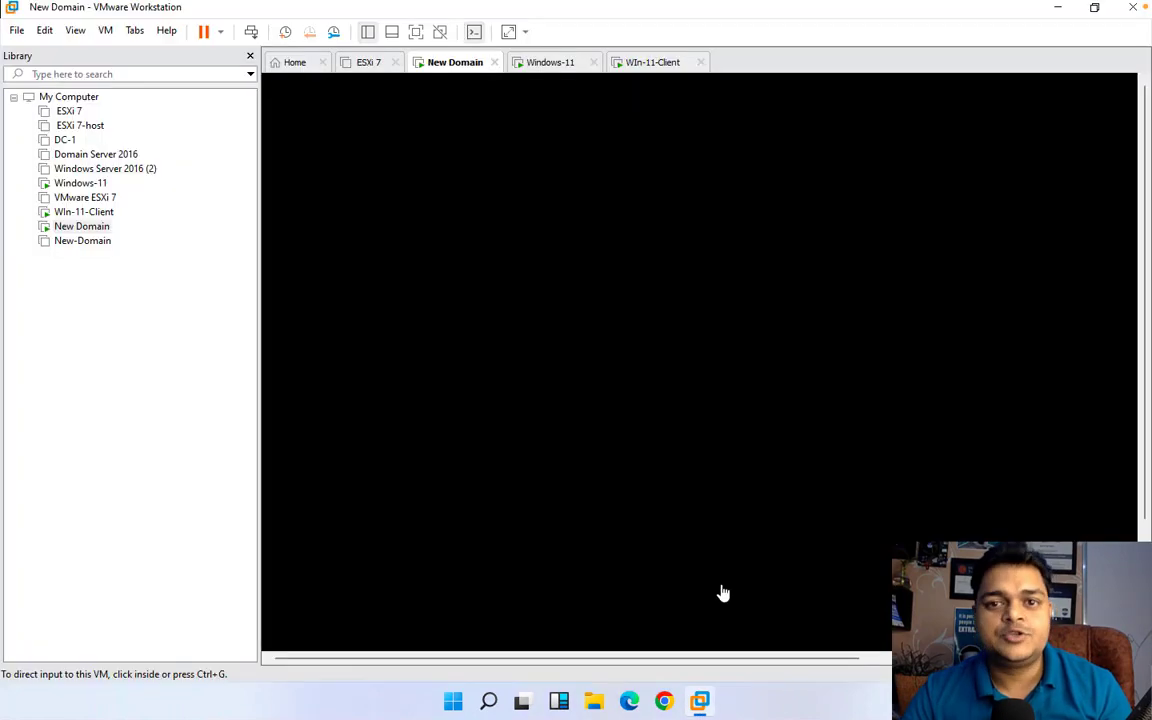
pyautogui.click(416, 31)
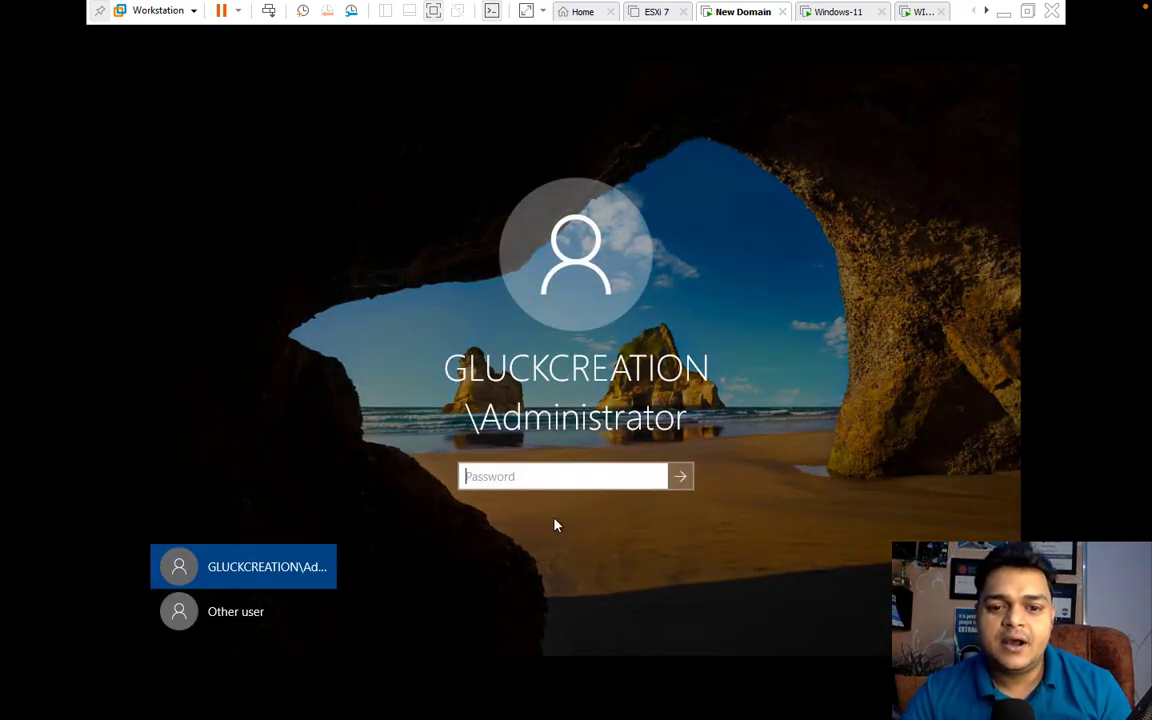
# Sign in as Administrator on the New Domain VM, then on the Windows-11 VM
pyautogui.write('•')
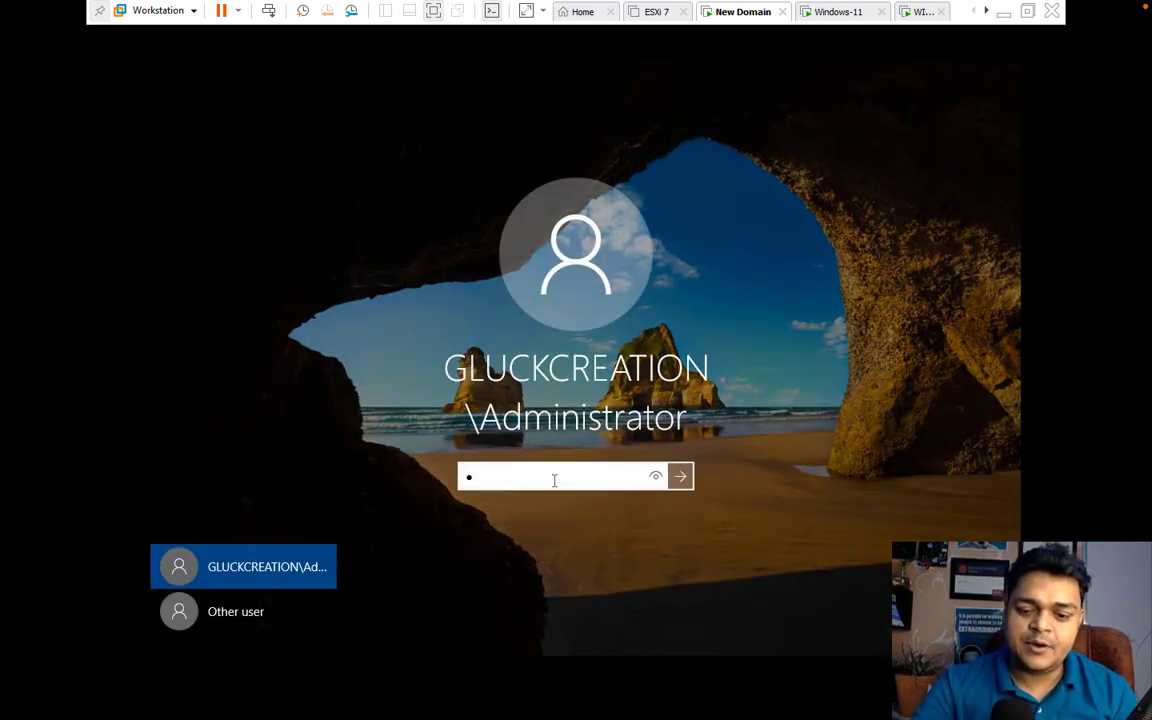
pyautogui.write('••••••••')
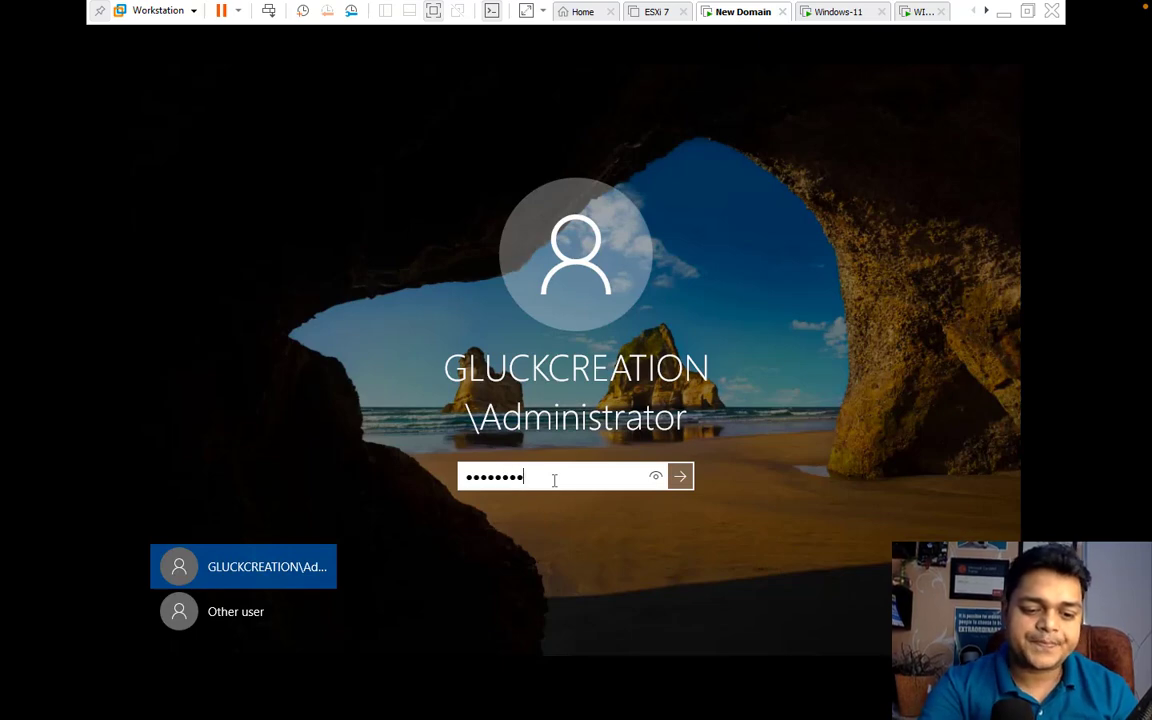
pyautogui.press('Return')
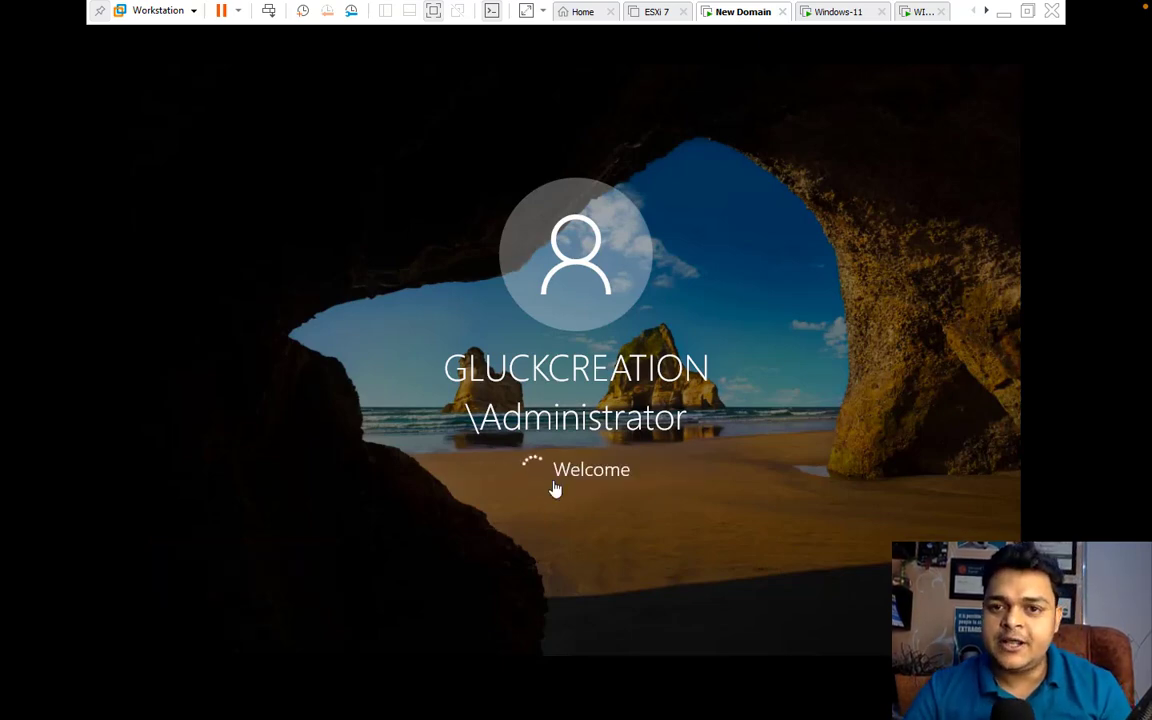
pyautogui.click(833, 15)
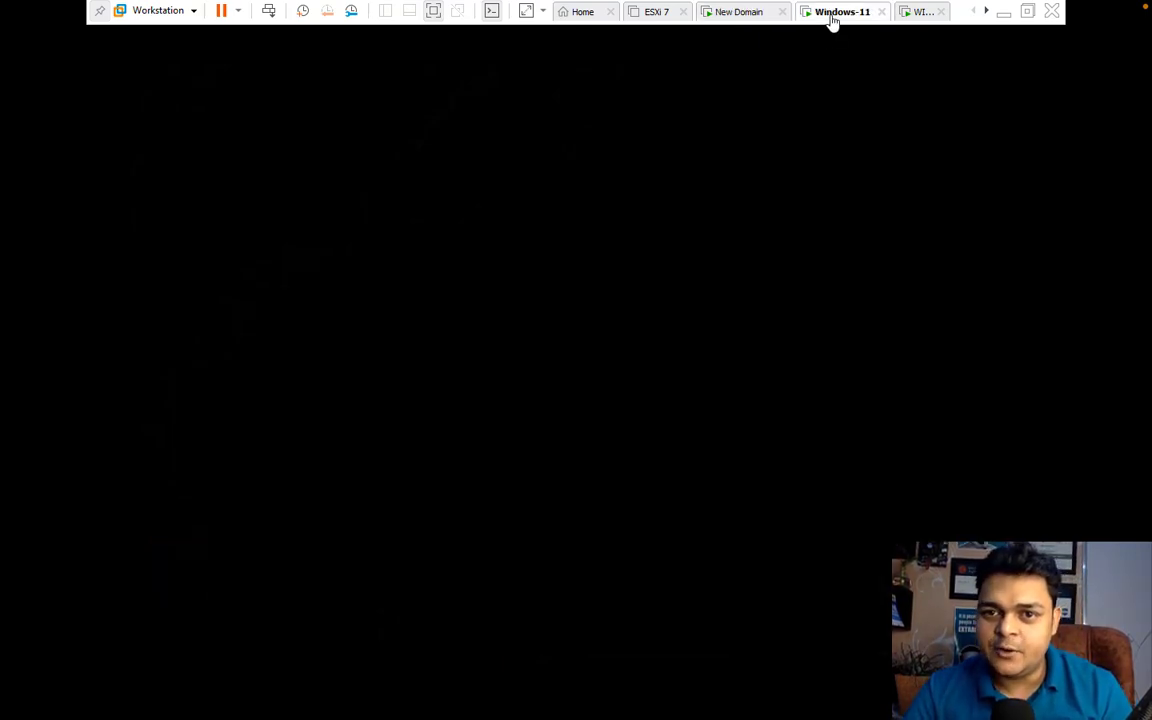
pyautogui.click(268, 11)
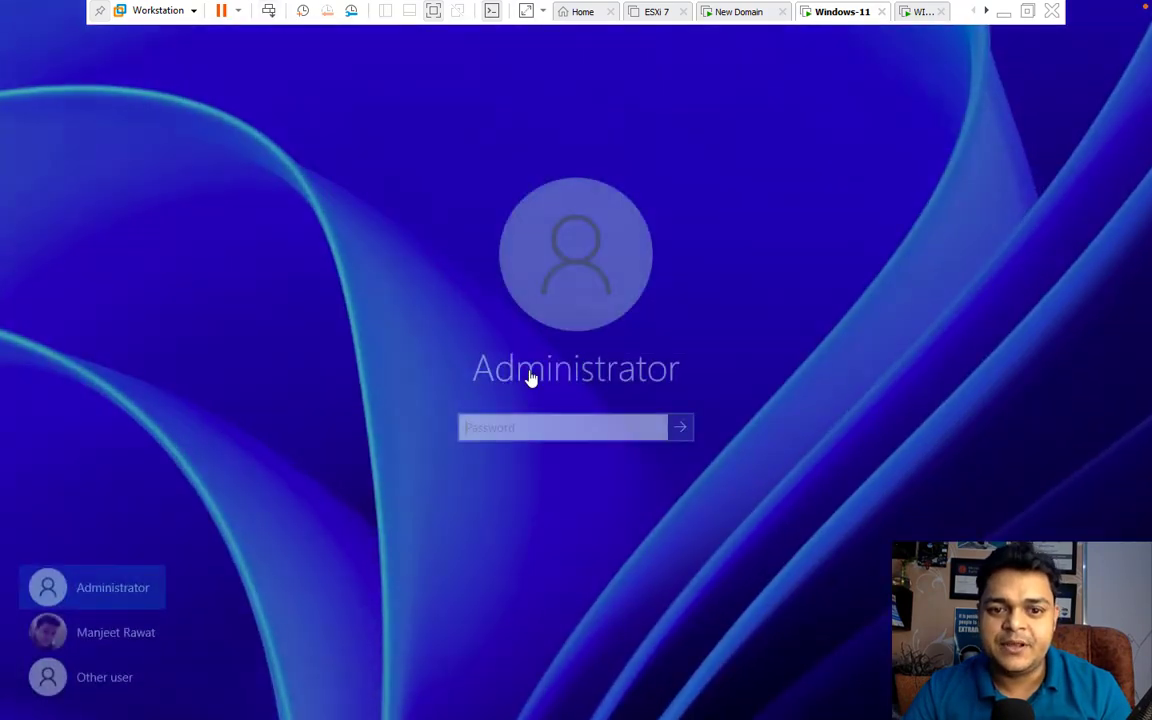
pyautogui.write('P')
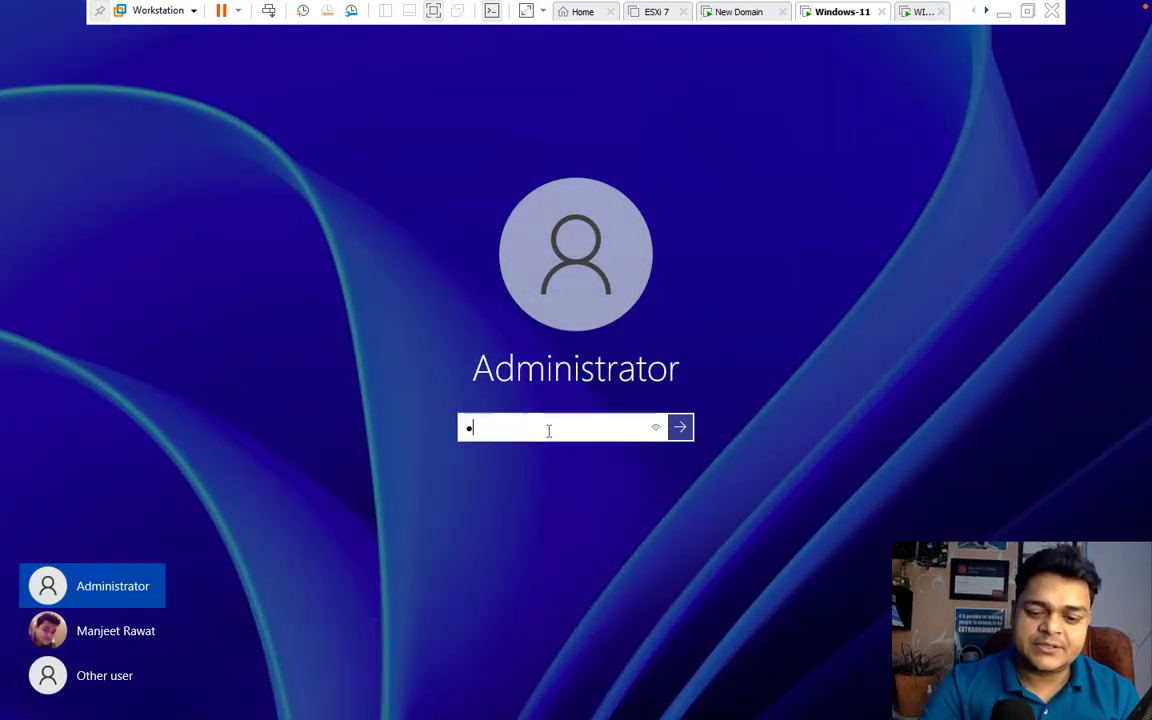
pyautogui.write('a$$w0rd')
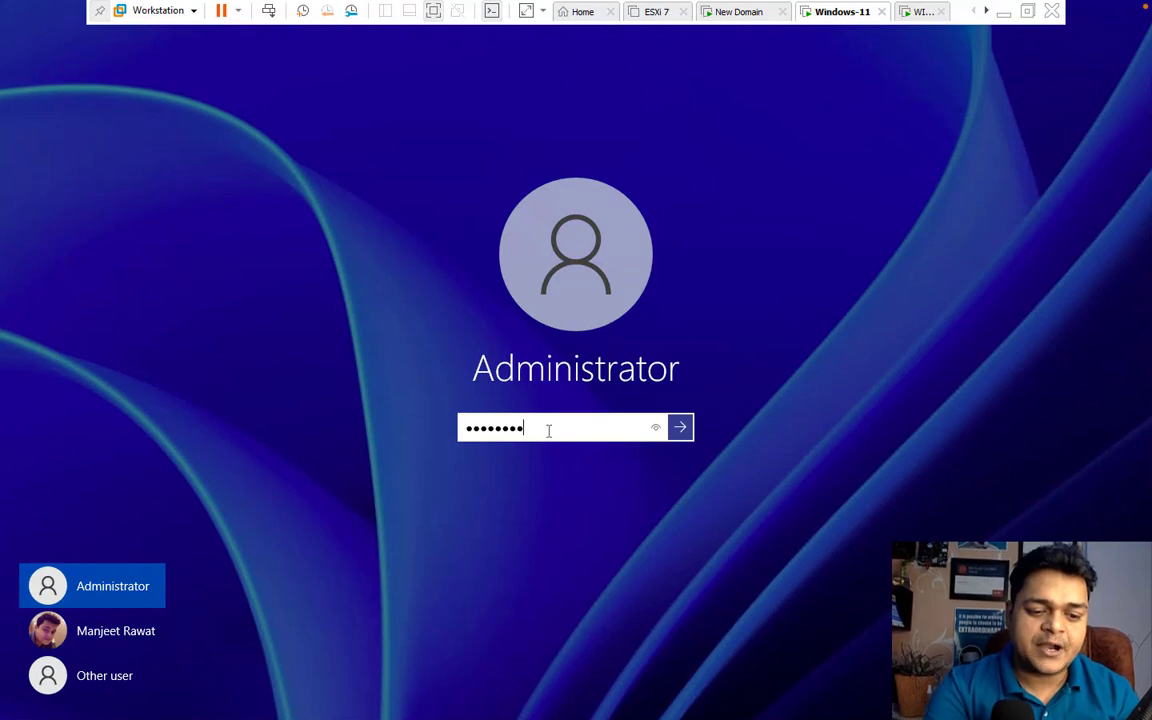
pyautogui.press('Return')
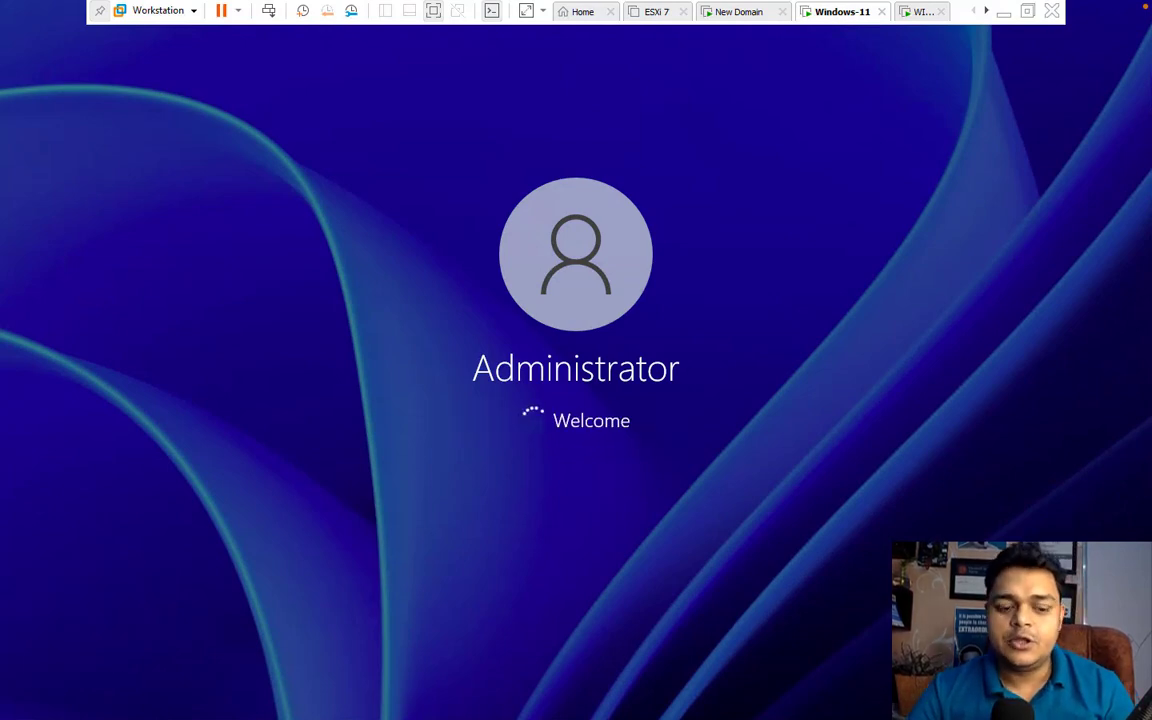
# Sign in to the Win-11-Client VM as Administrator and return to Windows-11
pyautogui.click(920, 12)
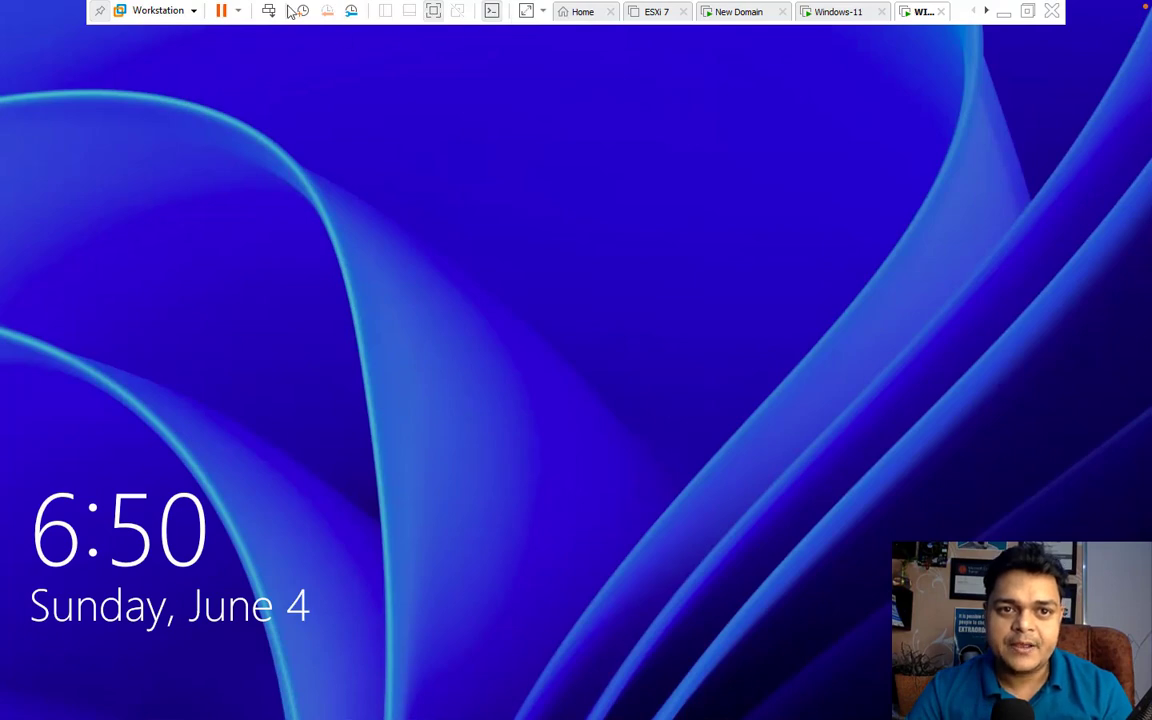
pyautogui.click(514, 368)
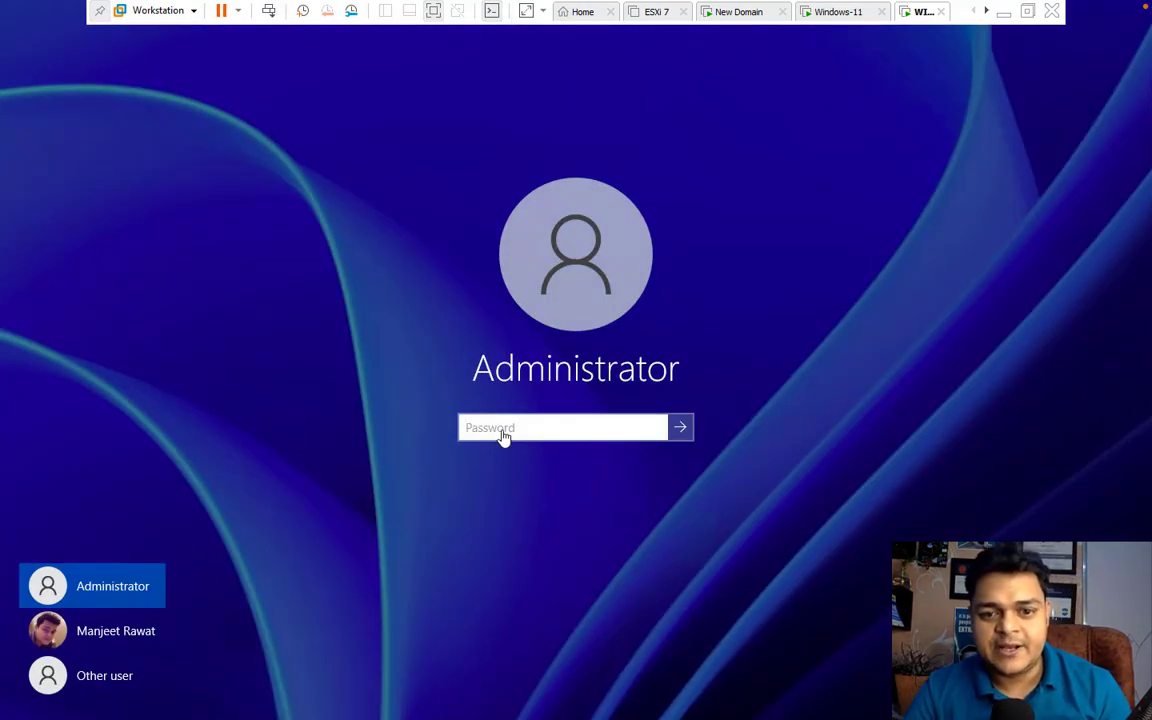
pyautogui.write('P@s')
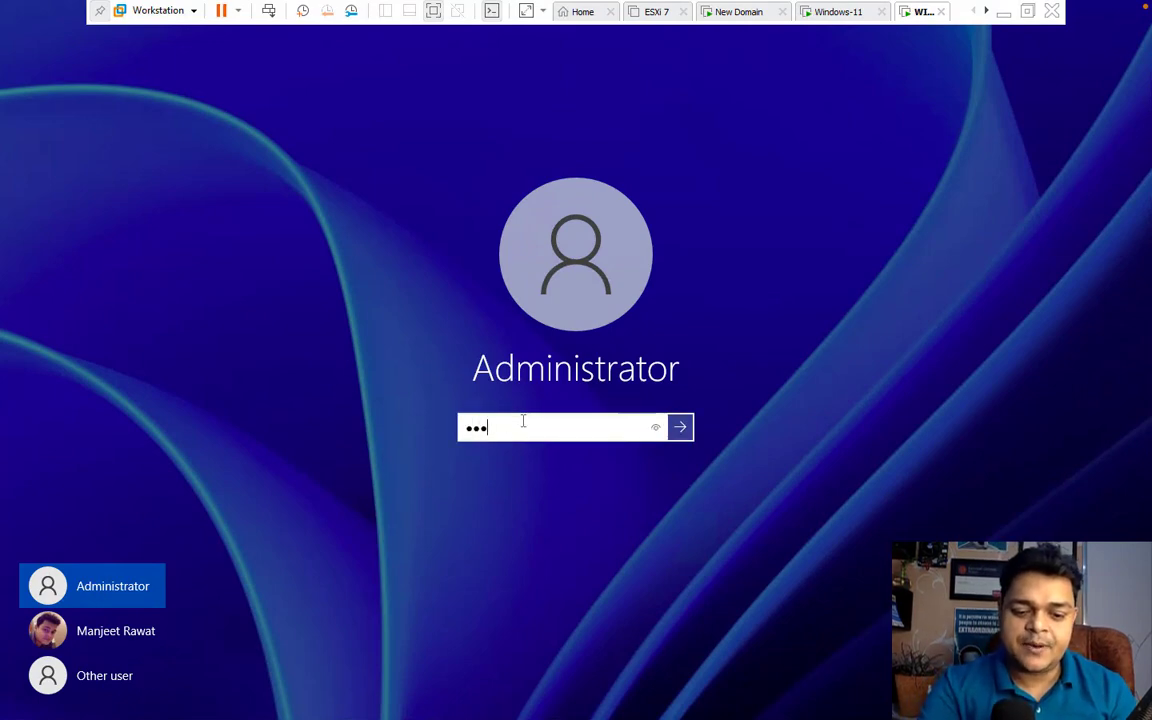
pyautogui.write('sw0rd')
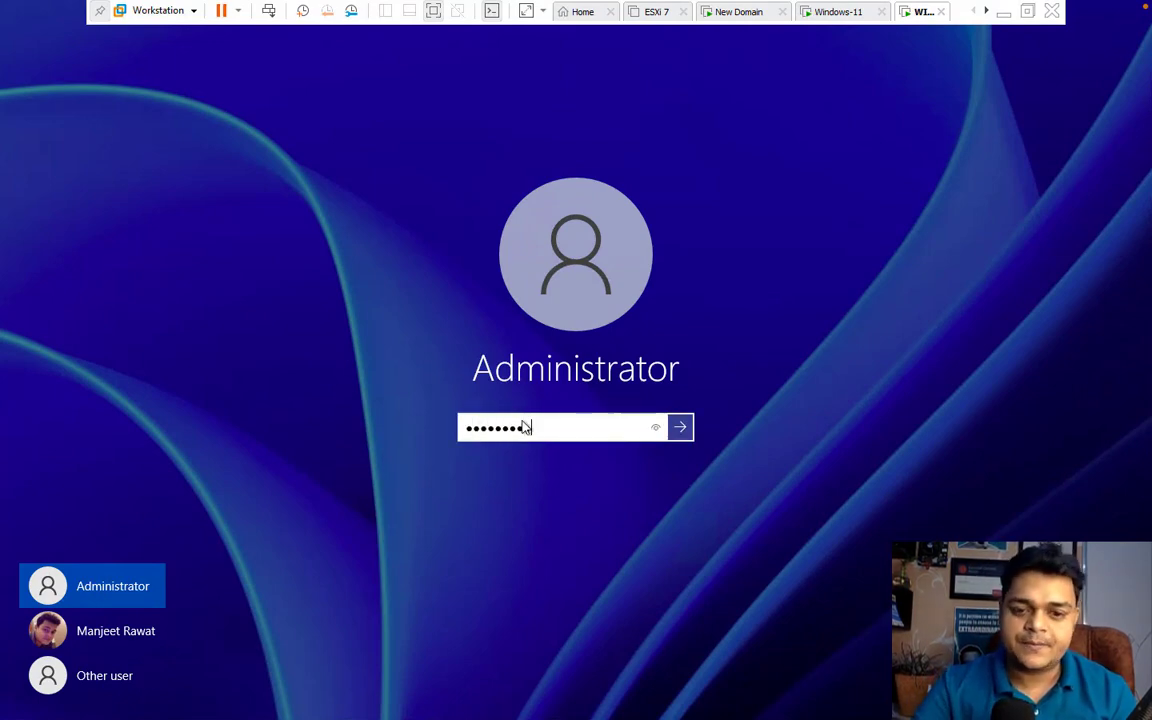
pyautogui.press('Return')
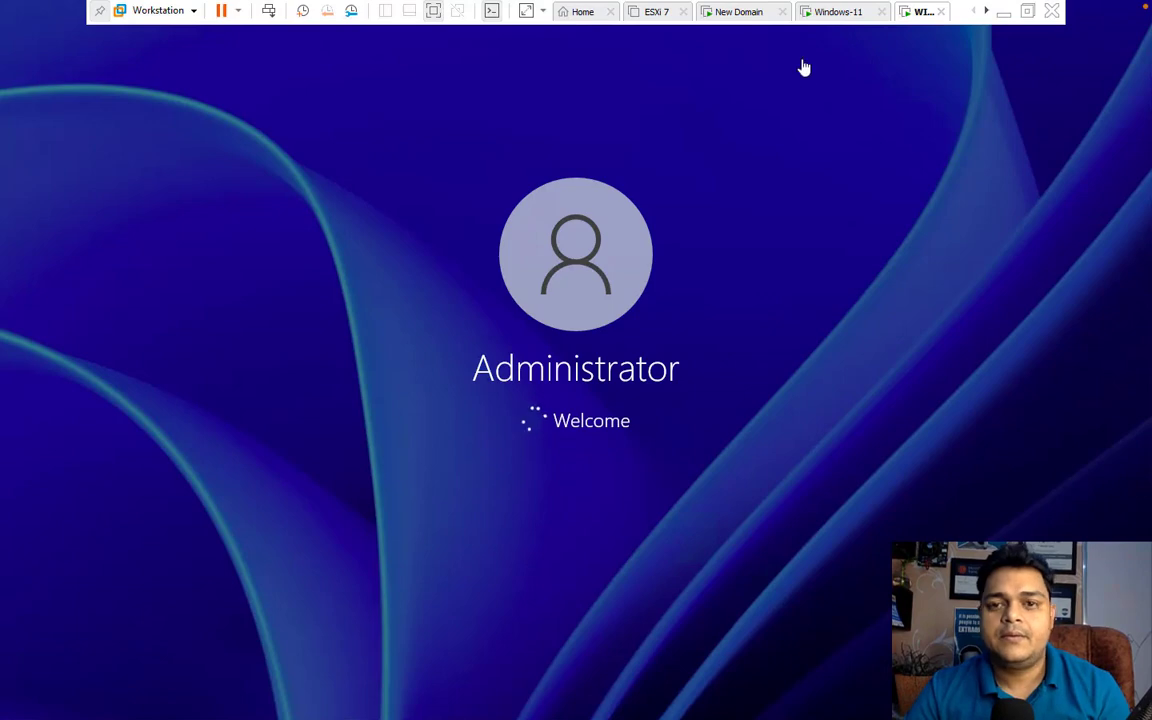
pyautogui.click(740, 12)
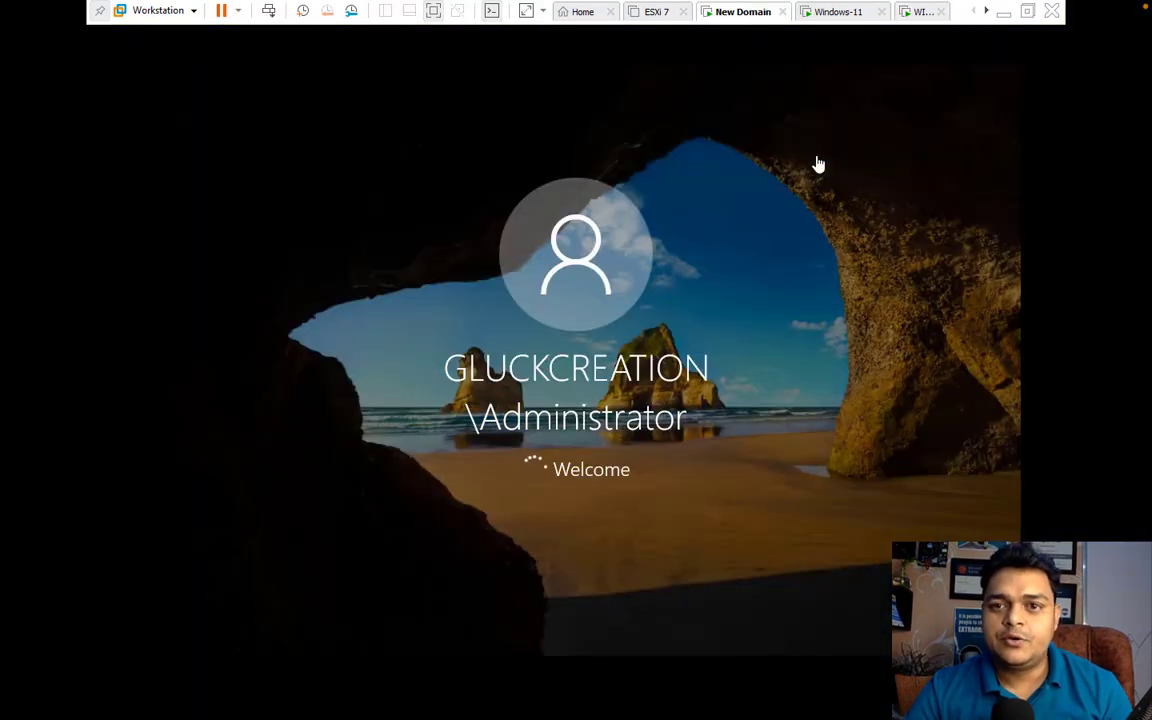
pyautogui.click(838, 14)
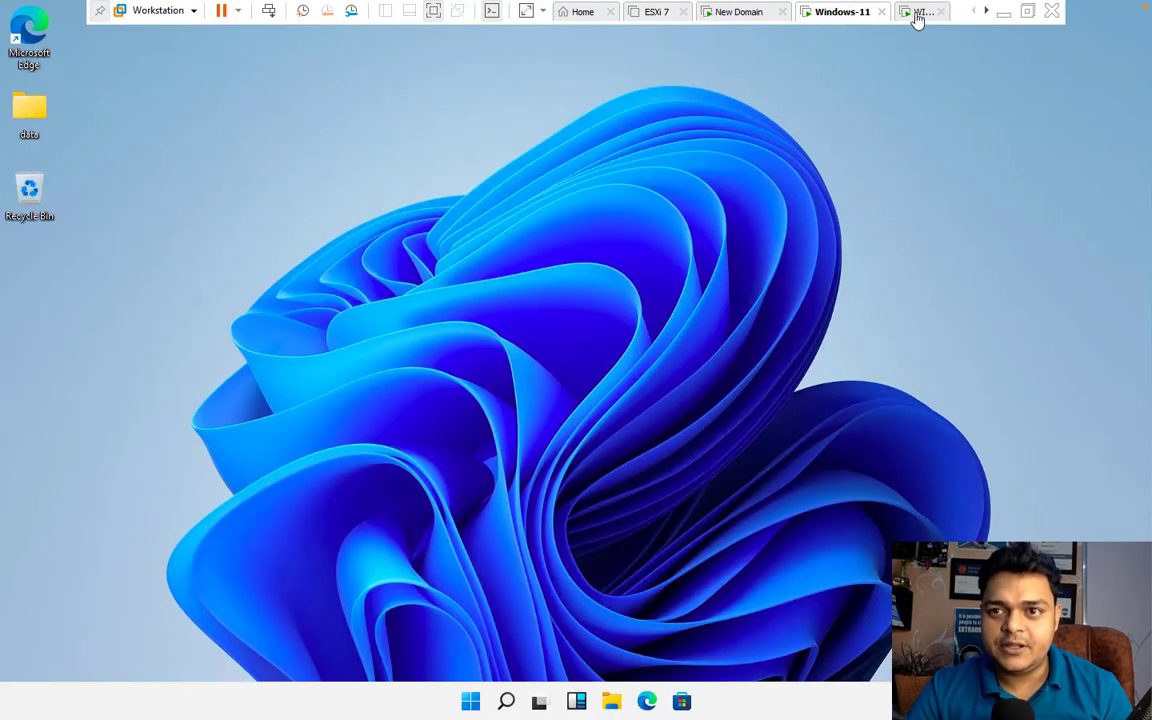
# On the Windows-11 VM, open System Properties with sysdm.cpl and close it
pyautogui.click(918, 13)
pyautogui.click(835, 12)
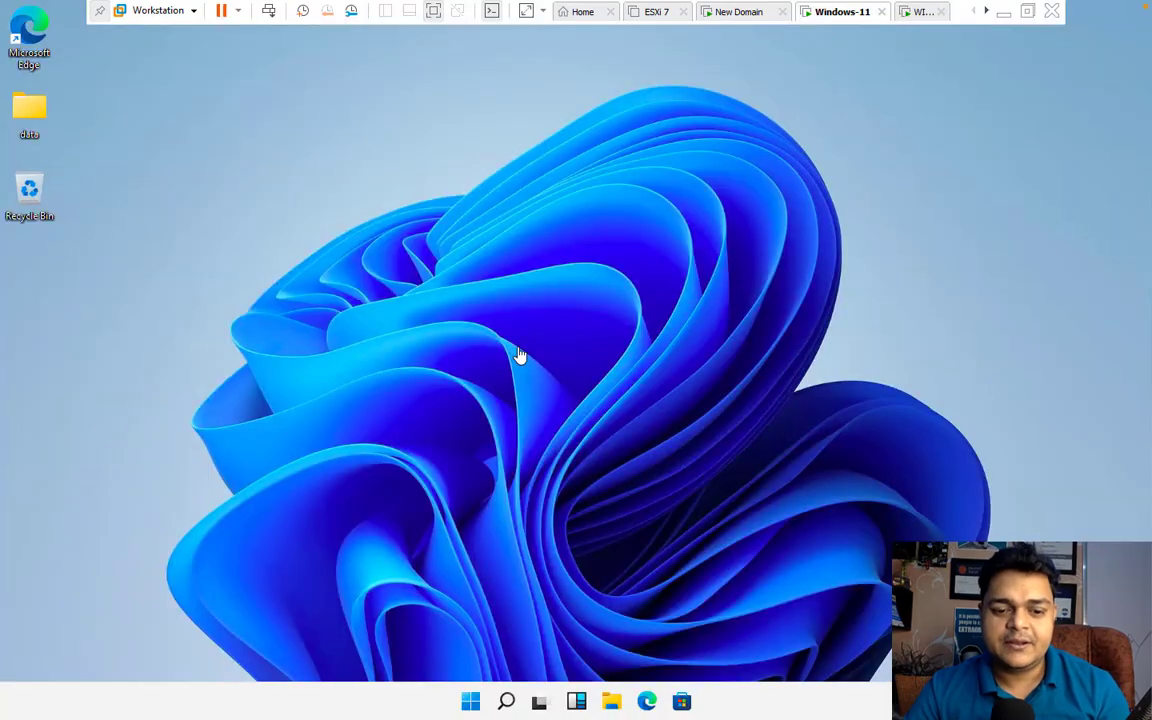
pyautogui.press('super+r')
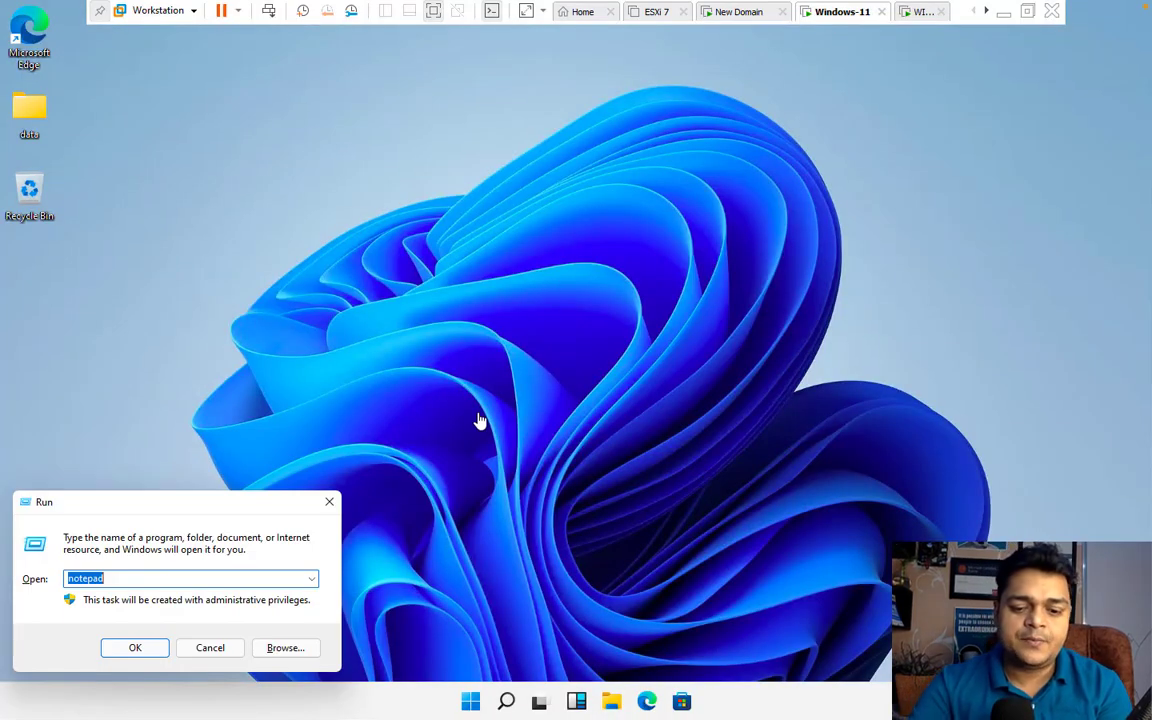
pyautogui.write('sys')
pyautogui.press('Down')
pyautogui.press('Return')
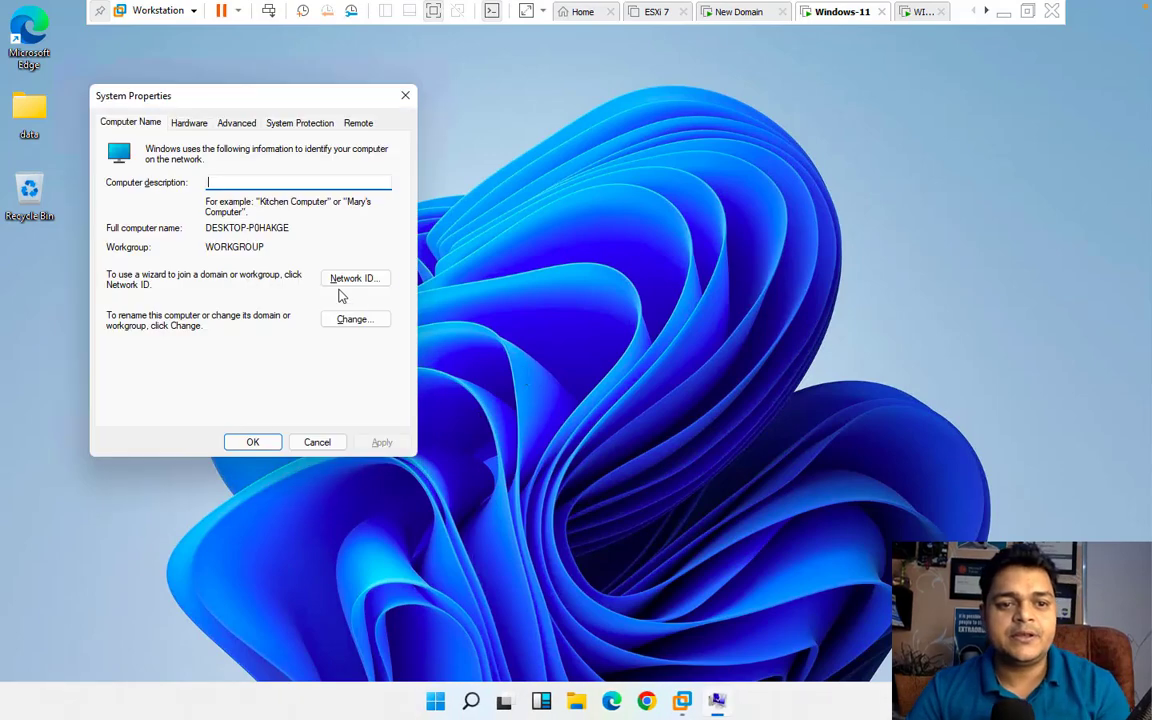
pyautogui.click(405, 95)
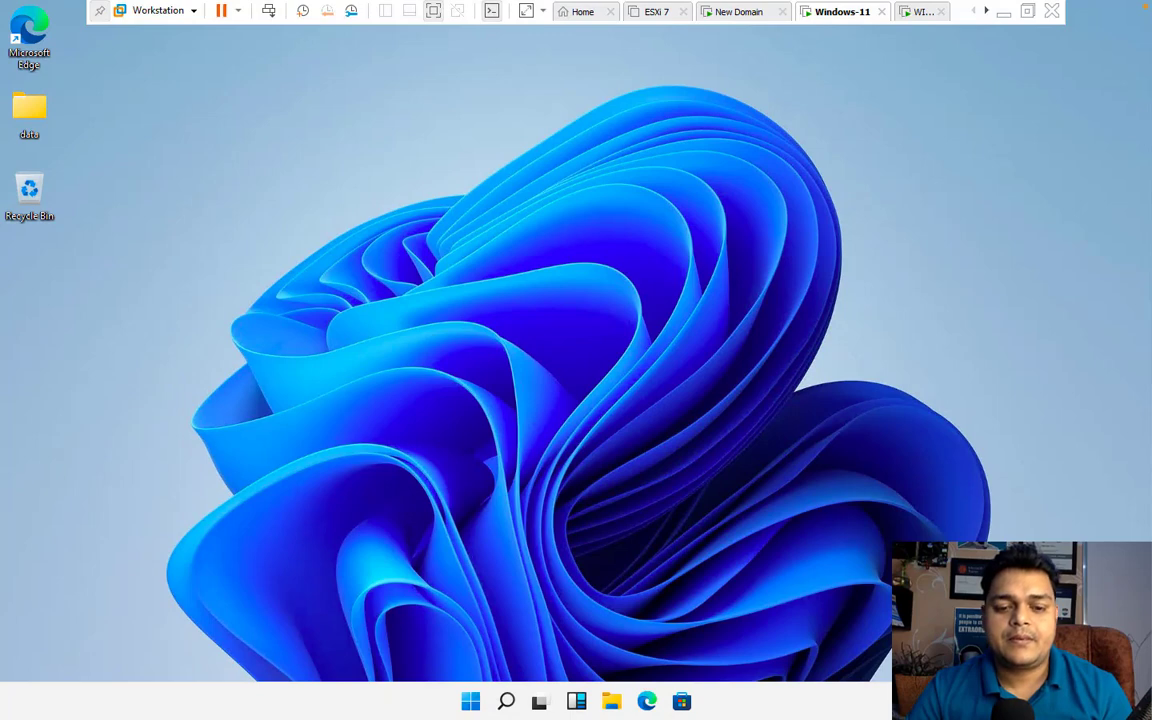
# Reopen System Properties and confirm HR-PC.gluckcreation.com in domain gluckcreation.com
pyautogui.rightClick(471, 703)
pyautogui.click(444, 617)
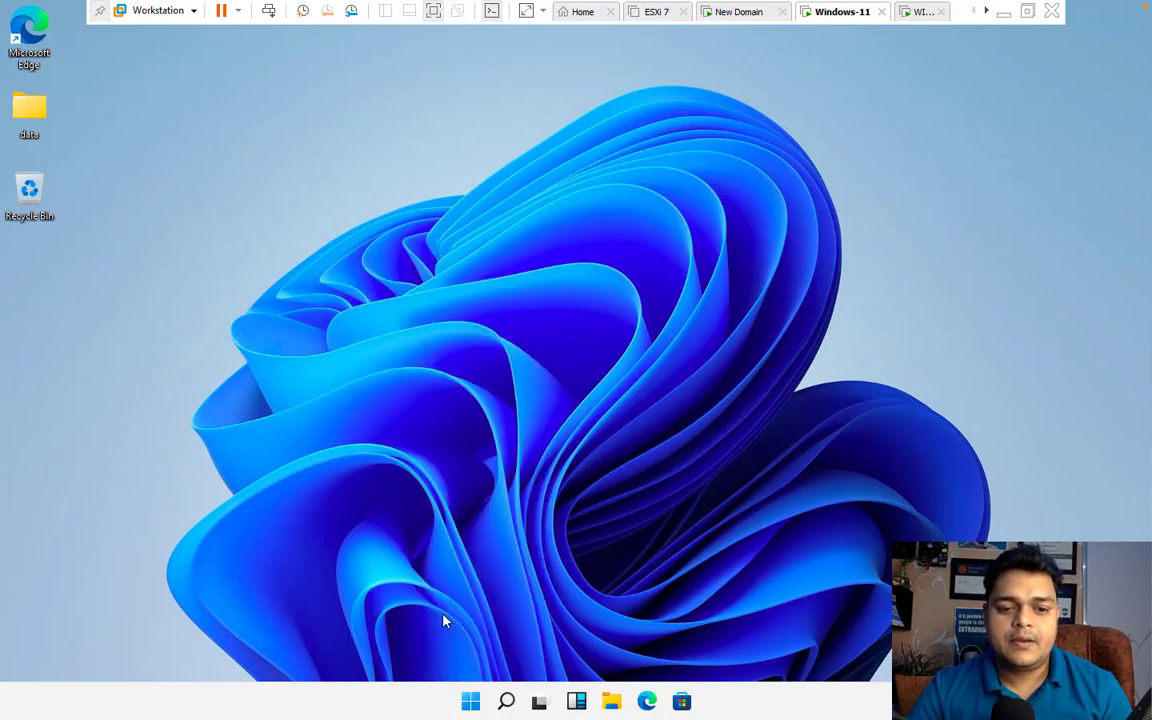
pyautogui.write('sy')
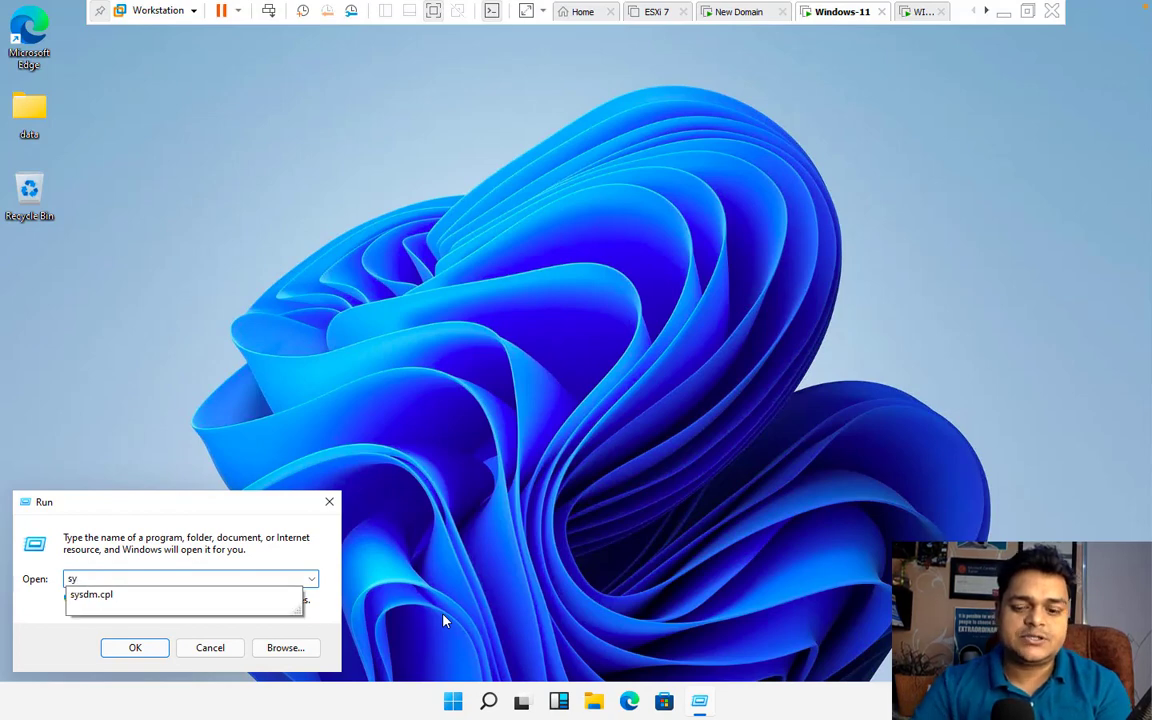
pyautogui.press('Down')
pyautogui.press('Return')
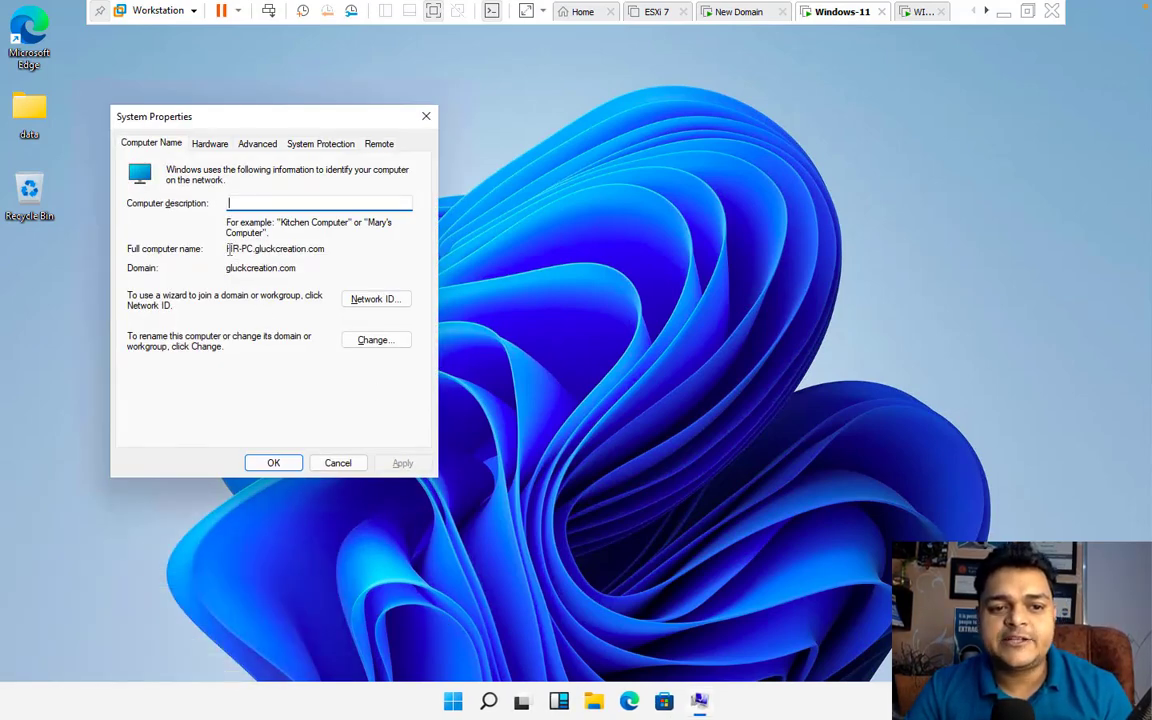
pyautogui.moveTo(228, 249); pyautogui.dragTo(332, 241)
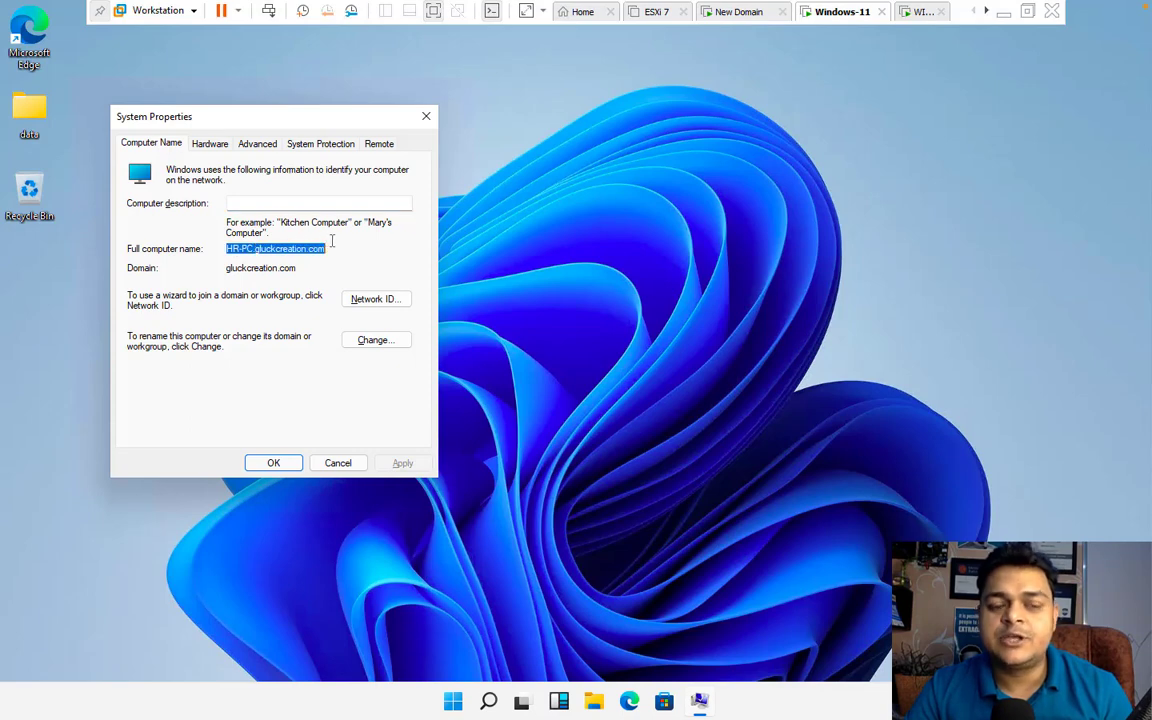
pyautogui.click(253, 265)
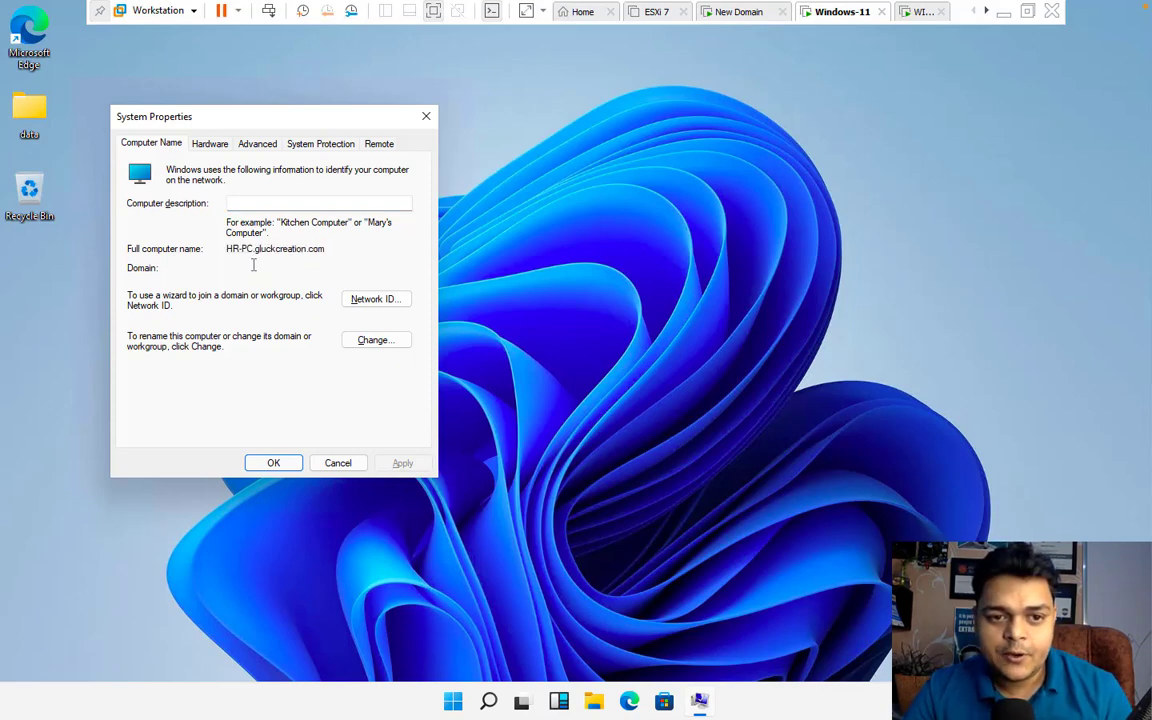
pyautogui.doubleClick(253, 265)
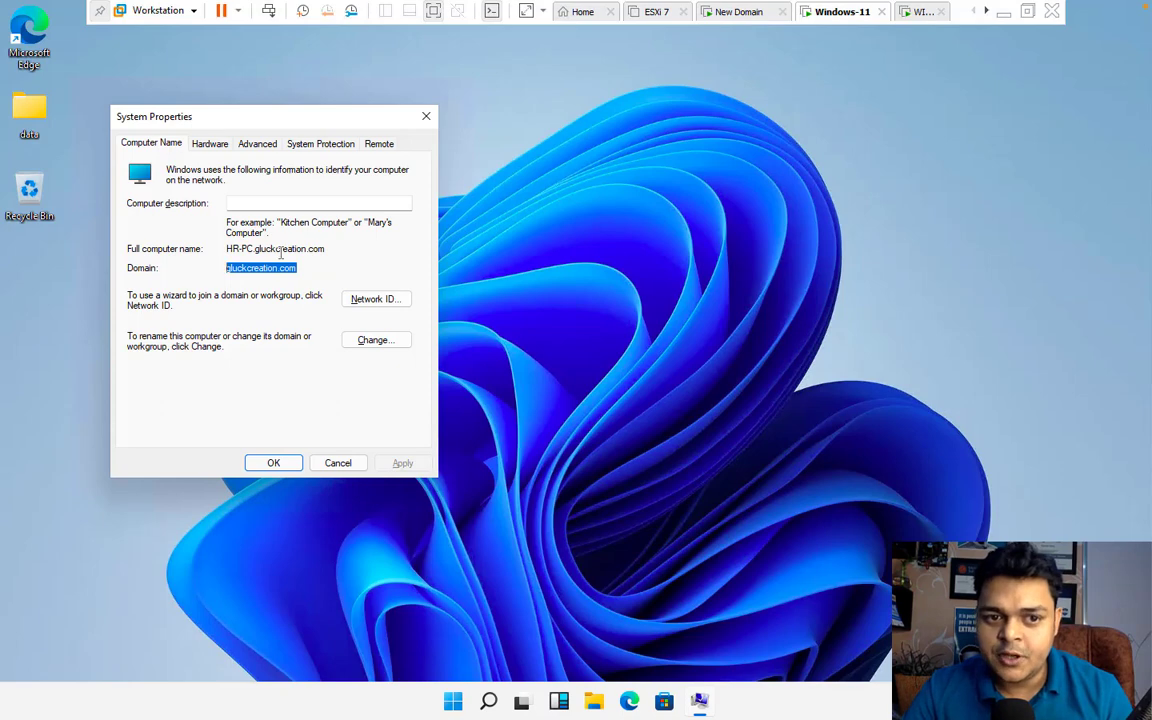
pyautogui.click(918, 12)
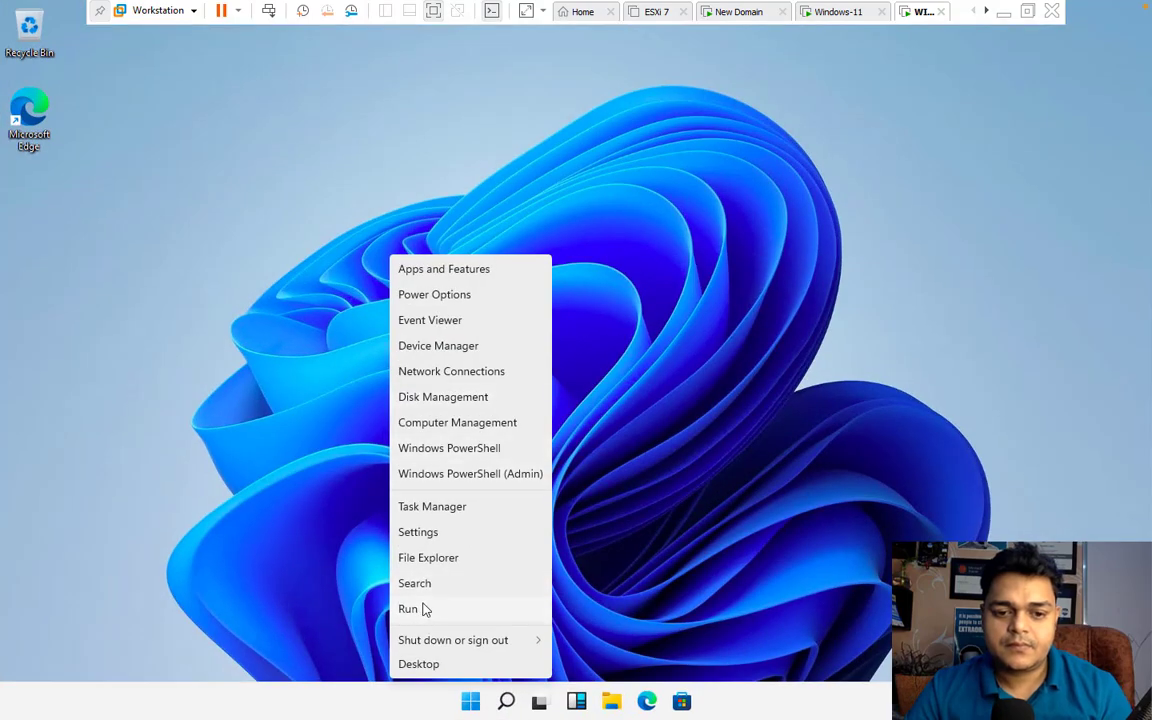
pyautogui.click(410, 609)
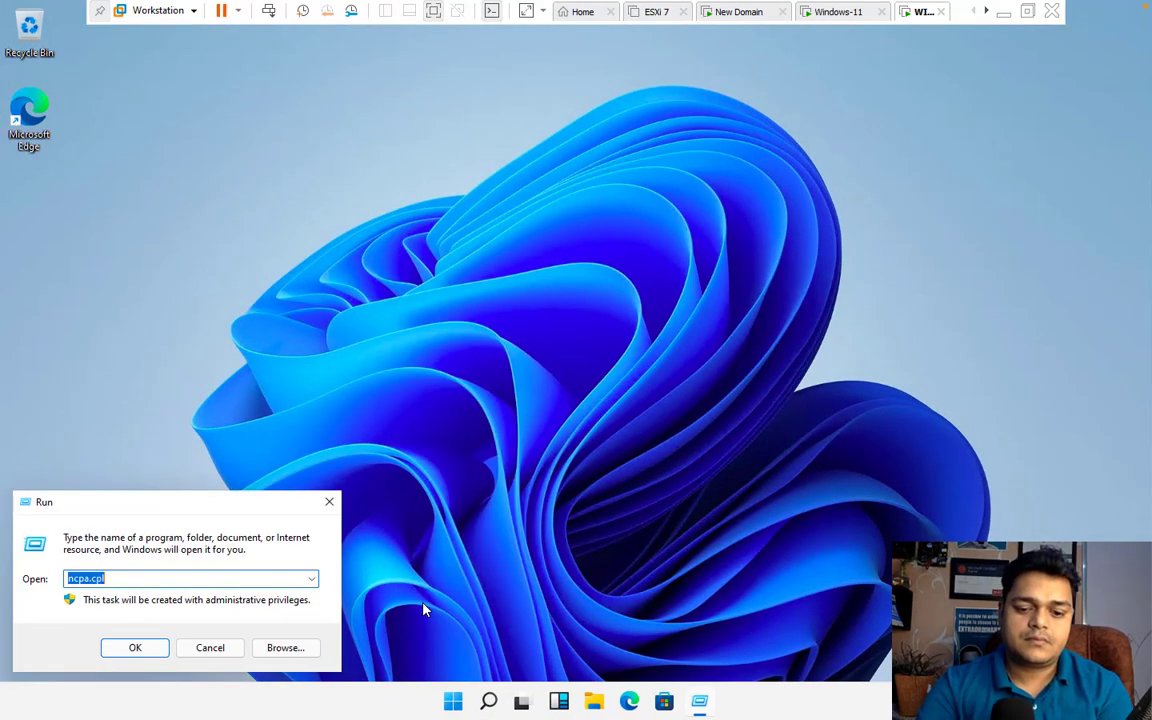
pyautogui.write('sys')
pyautogui.press('Down')
pyautogui.press('Return')
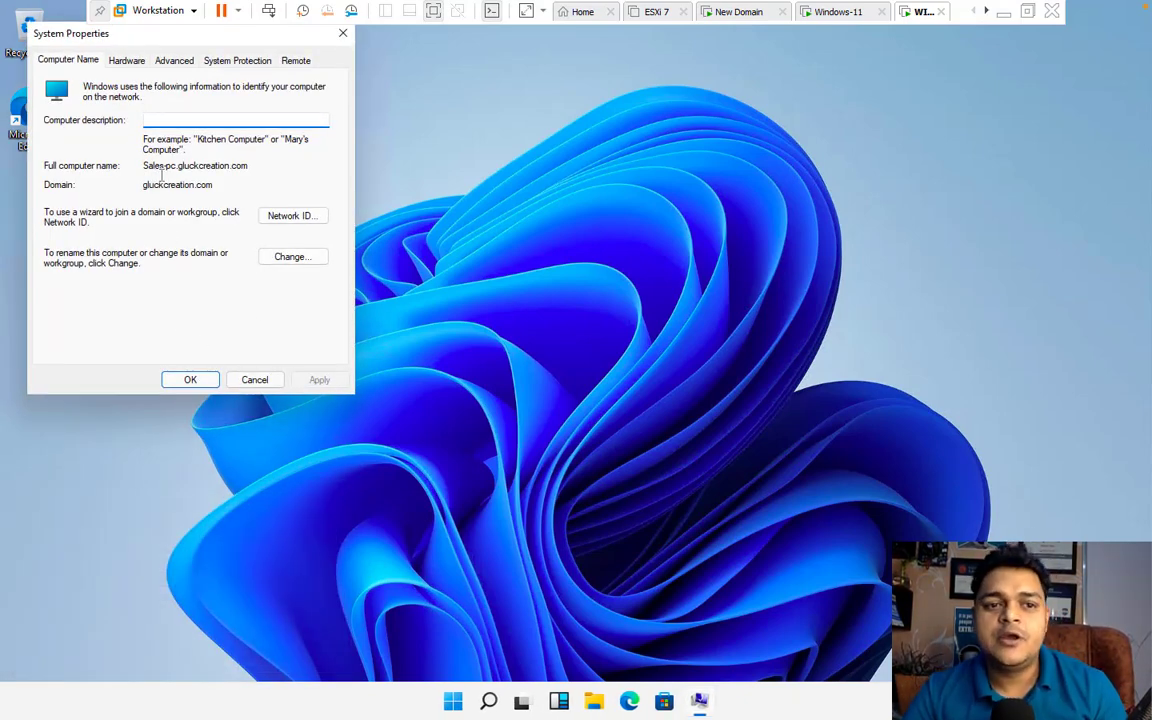
pyautogui.click(343, 36)
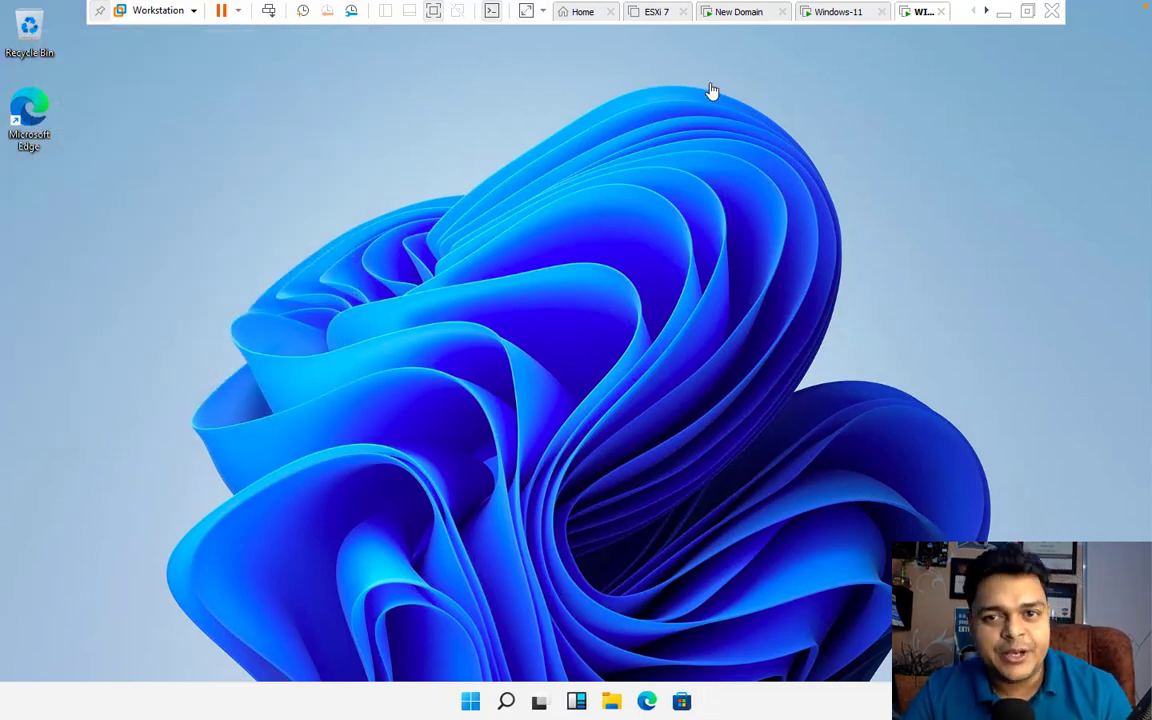
# Switch to the New Domain VM and let the GLUCKCREATION\Administrator sign-in reach the desktop
pyautogui.click(738, 12)
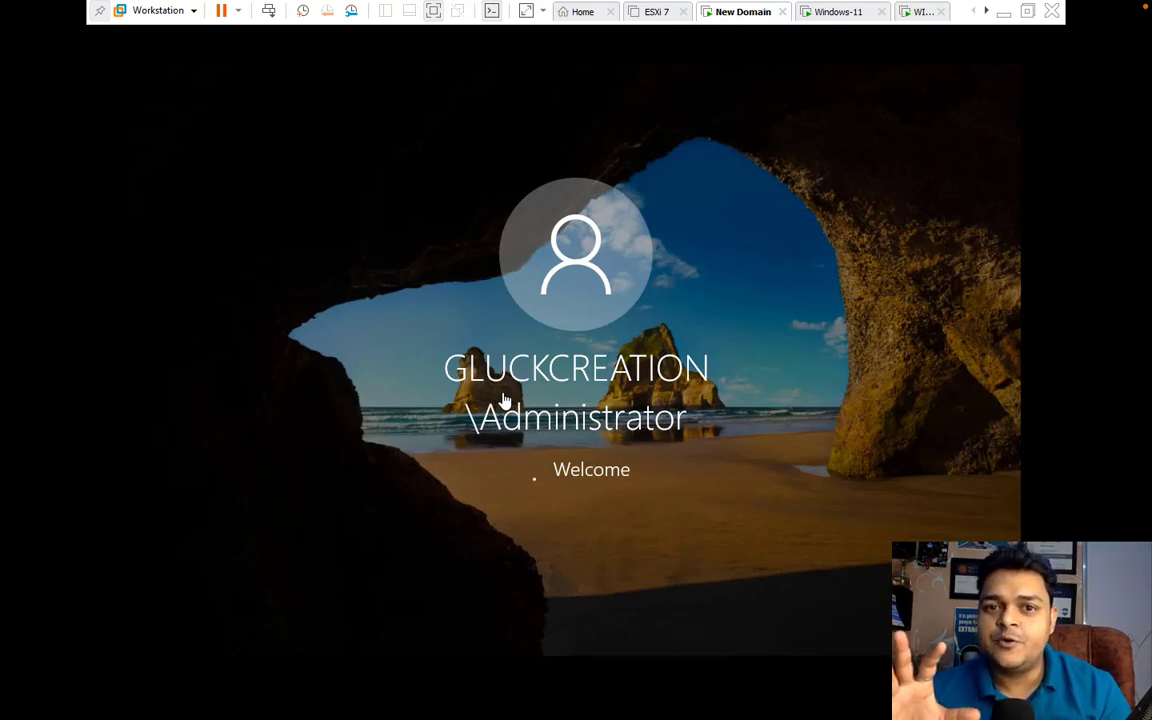
pyautogui.hotkey('ctrl', 'Left')
pyautogui.hotkey('ctrl', 'Left')
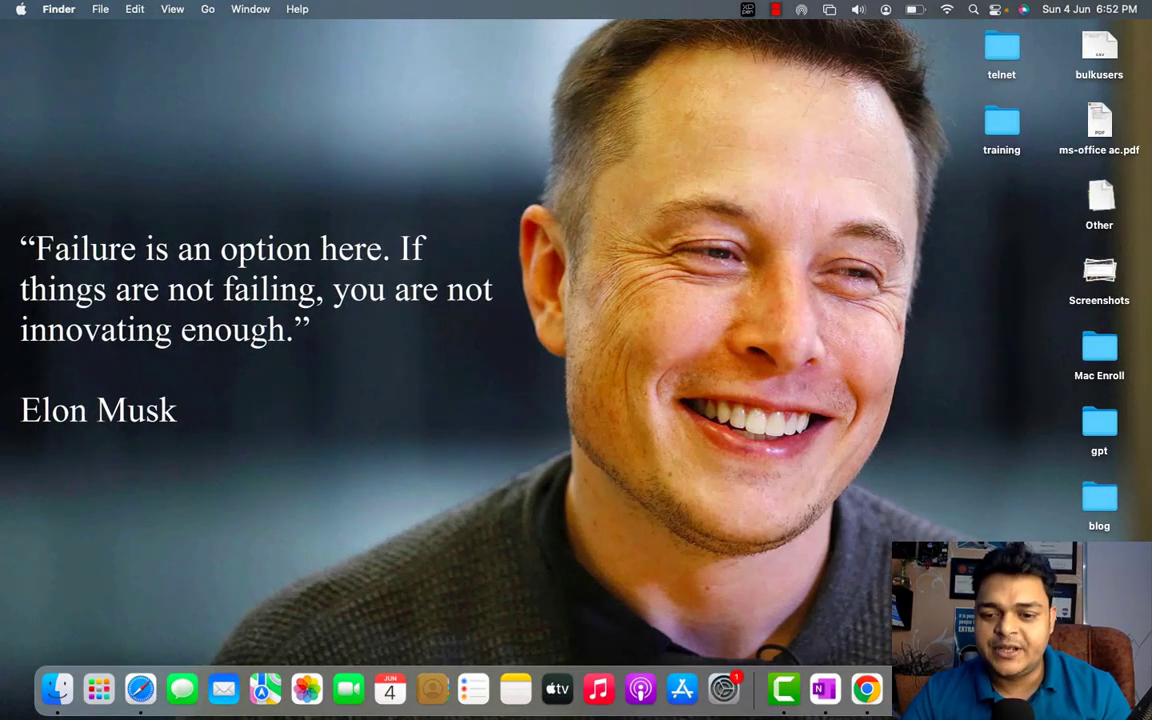
pyautogui.rightClick(786, 688)
pyautogui.click(811, 513)
pyautogui.hotkey('ctrl', 'Right')
pyautogui.hotkey('ctrl', 'Right')
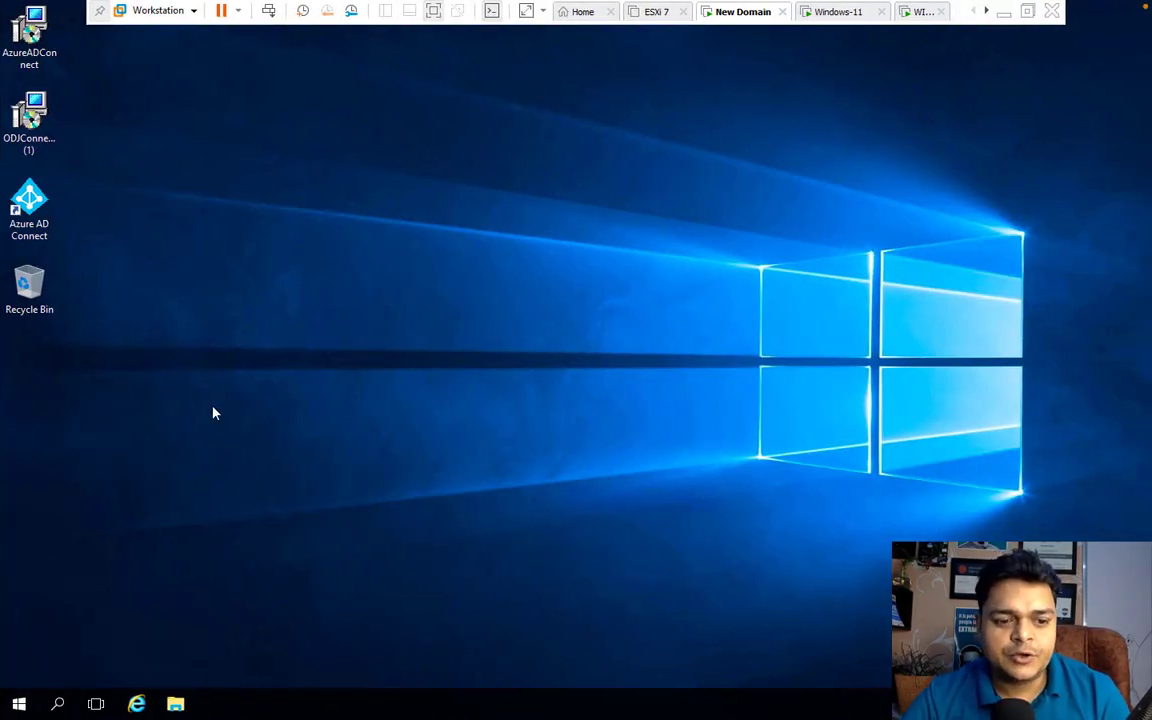
pyautogui.press('super+r')
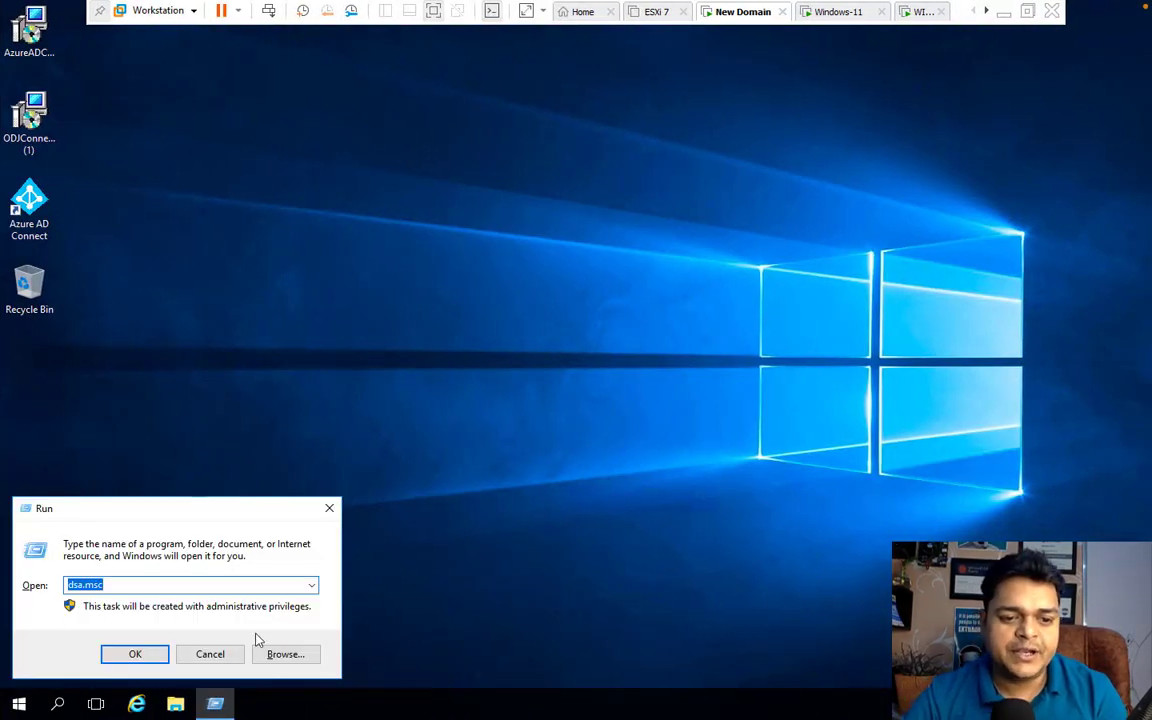
pyautogui.click(145, 660)
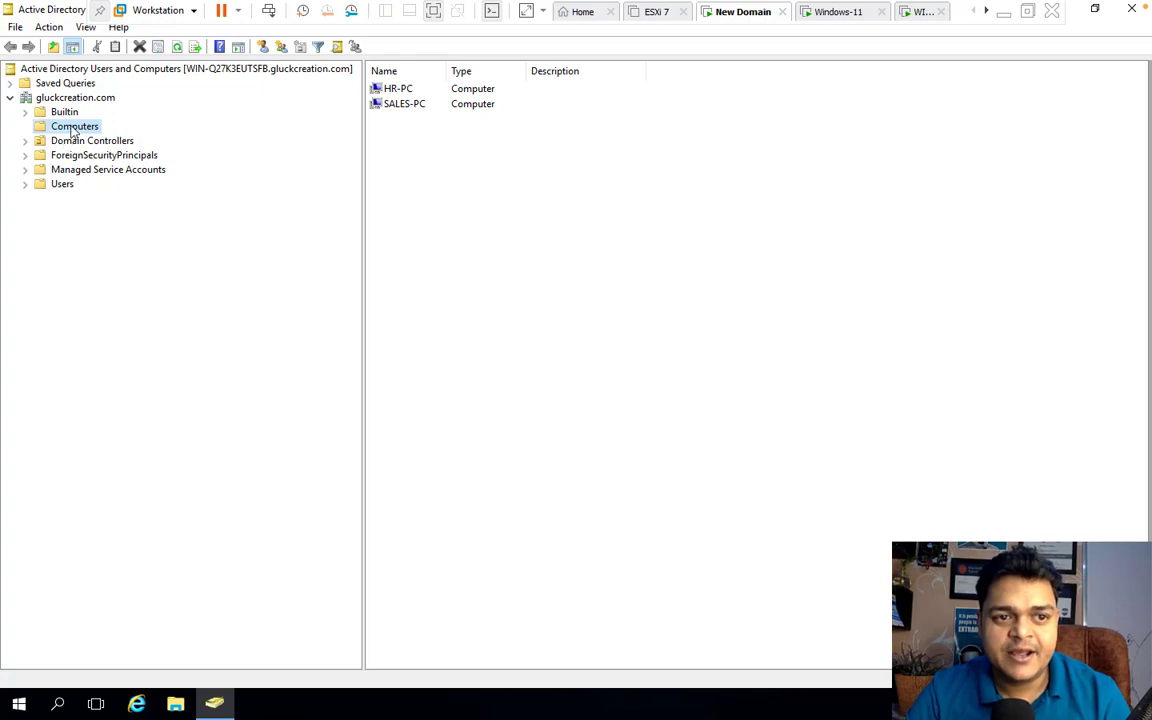
pyautogui.click(402, 92)
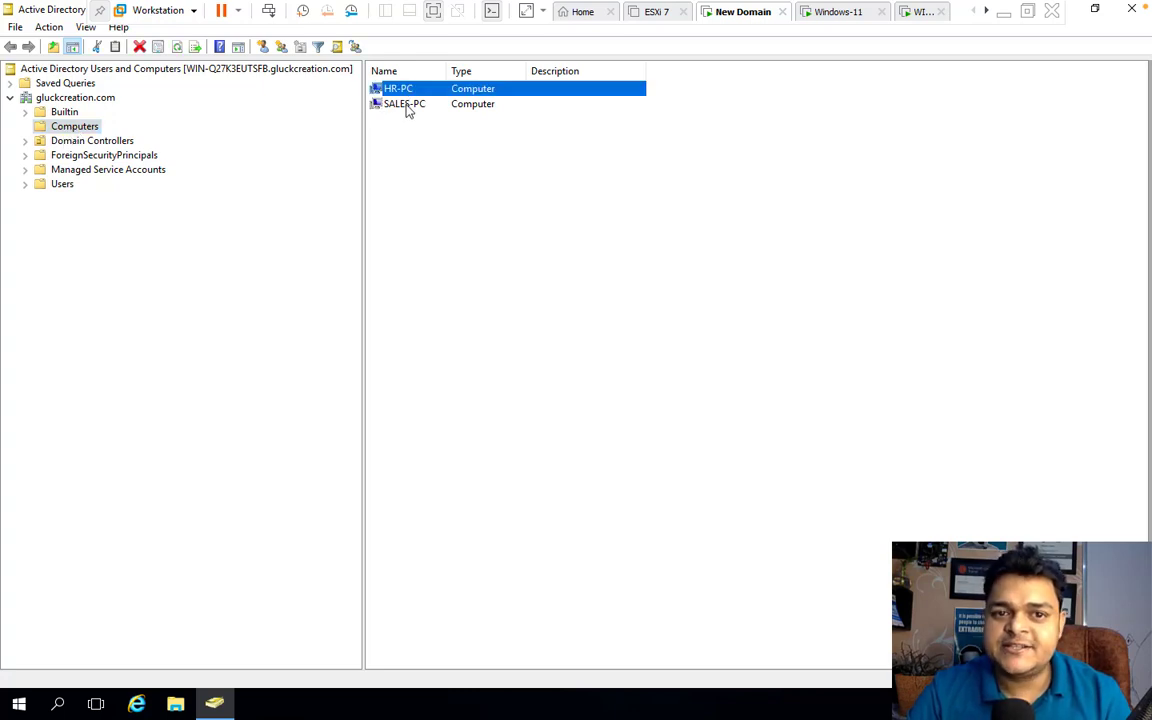
pyautogui.click(406, 107)
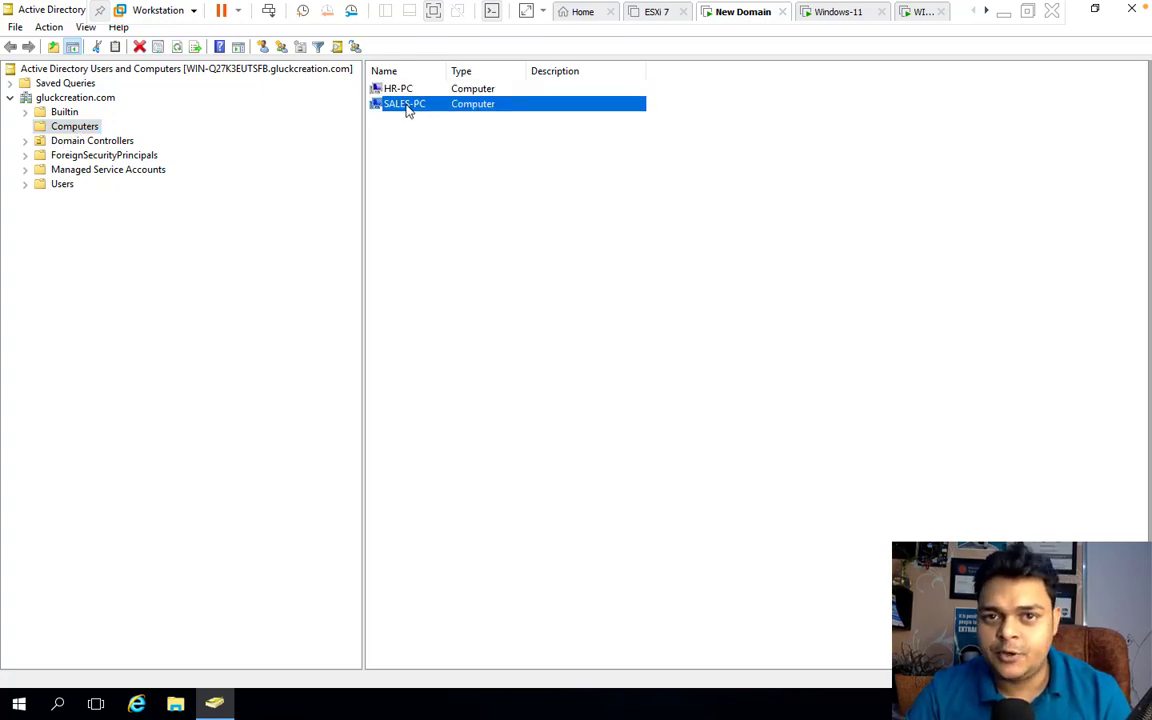
pyautogui.click(1131, 9)
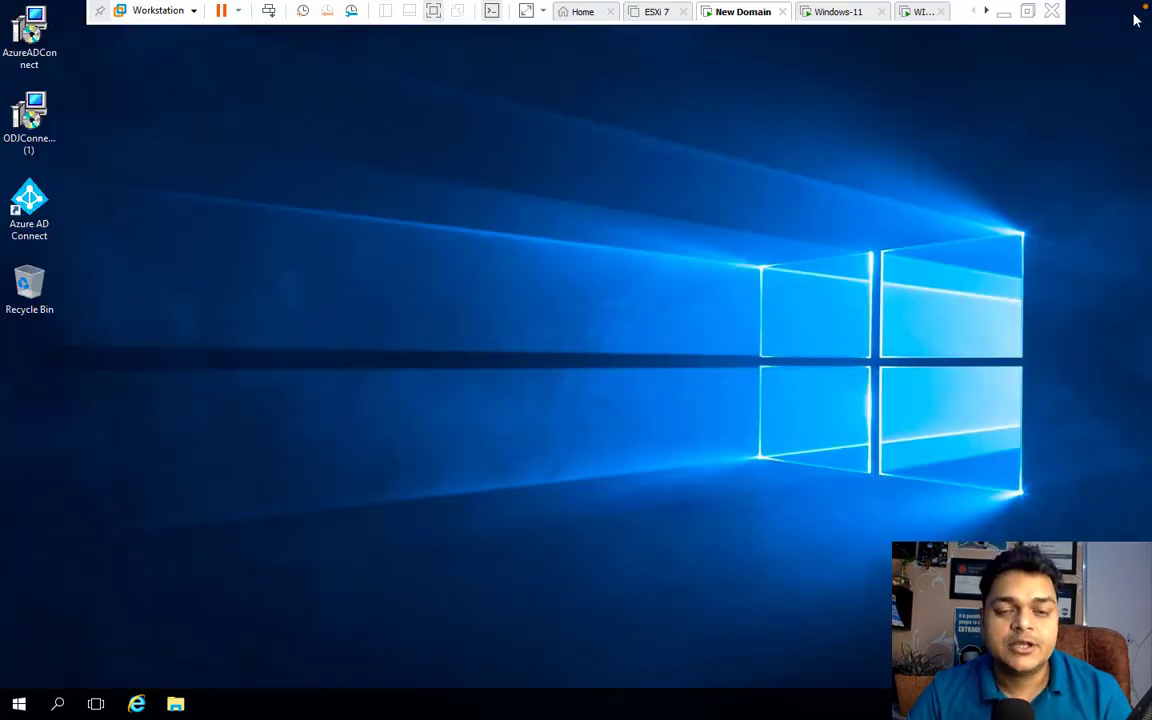
pyautogui.rightClick(638, 253)
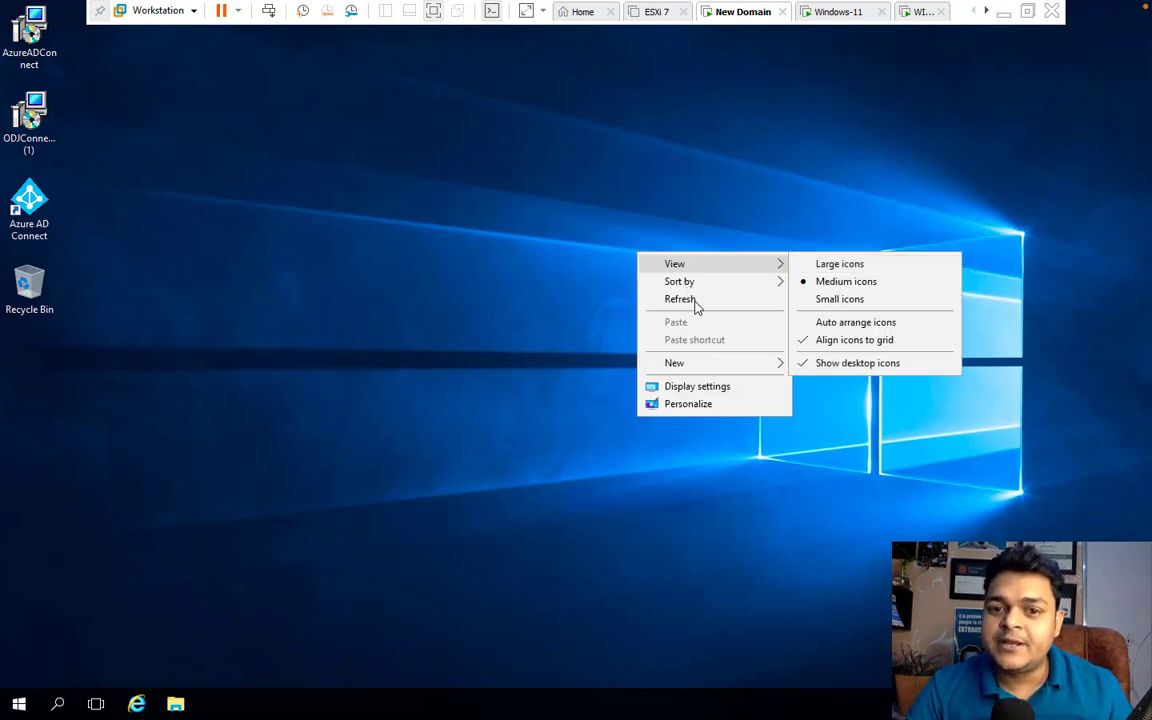
pyautogui.click(694, 300)
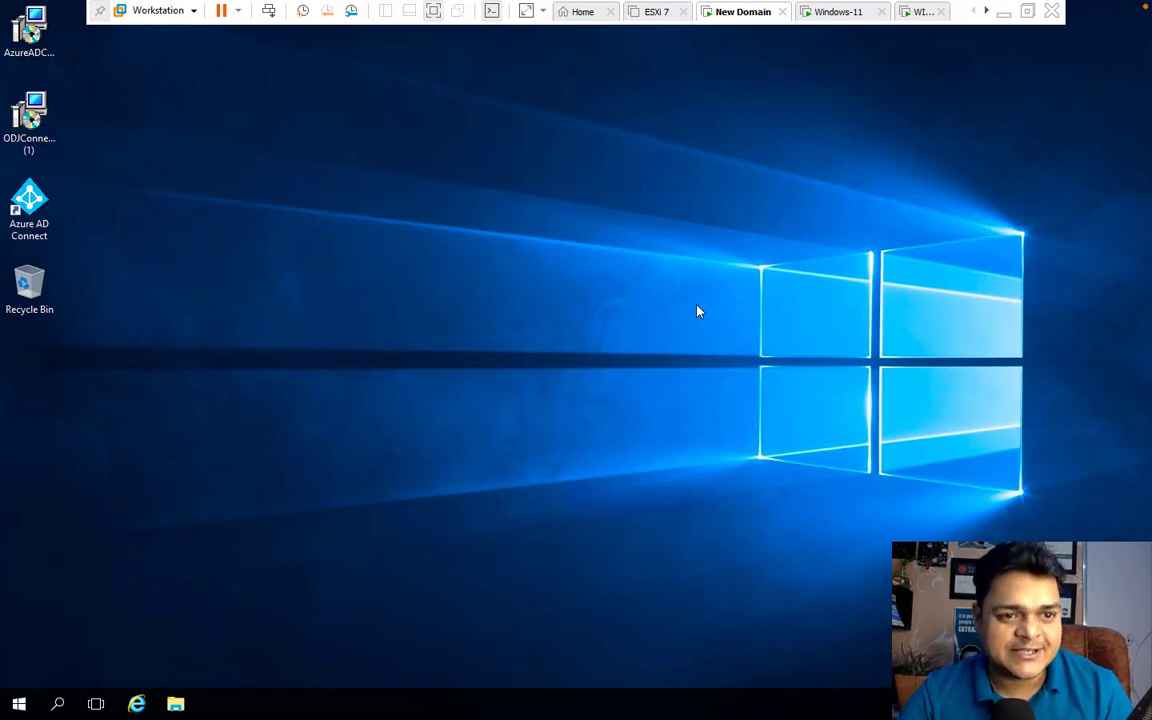
# Refresh the server desktop and launch Server Manager from the Start menu
pyautogui.rightClick(563, 245)
pyautogui.click(631, 299)
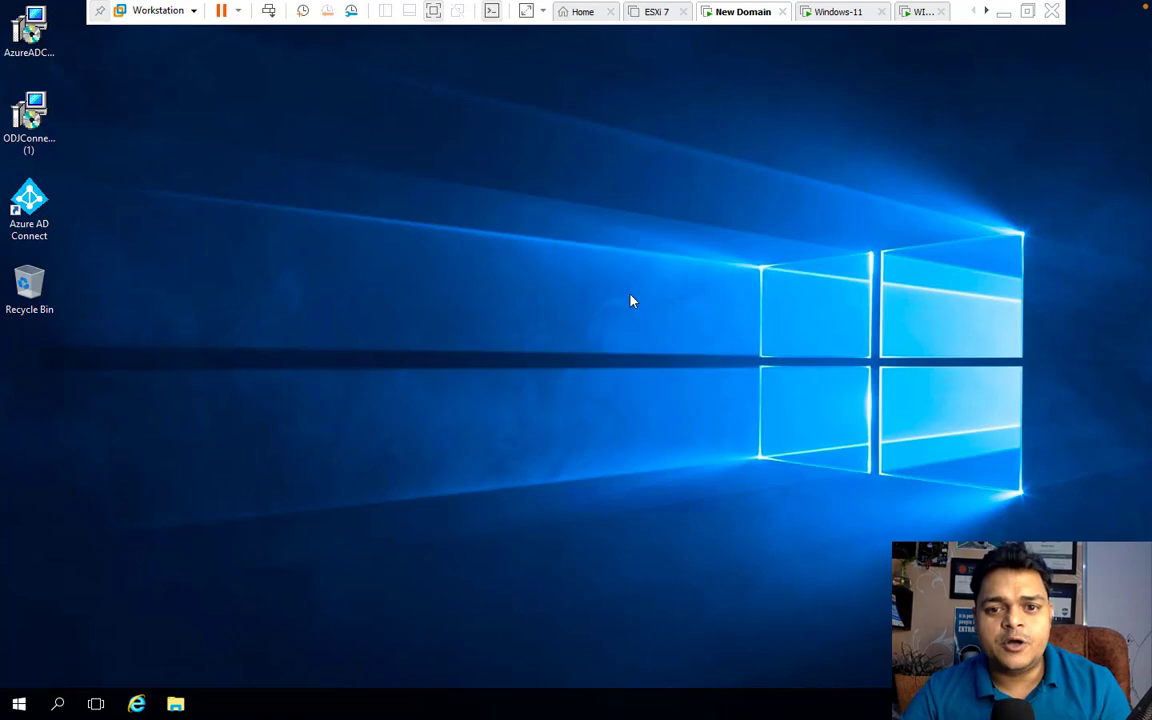
pyautogui.click(18, 704)
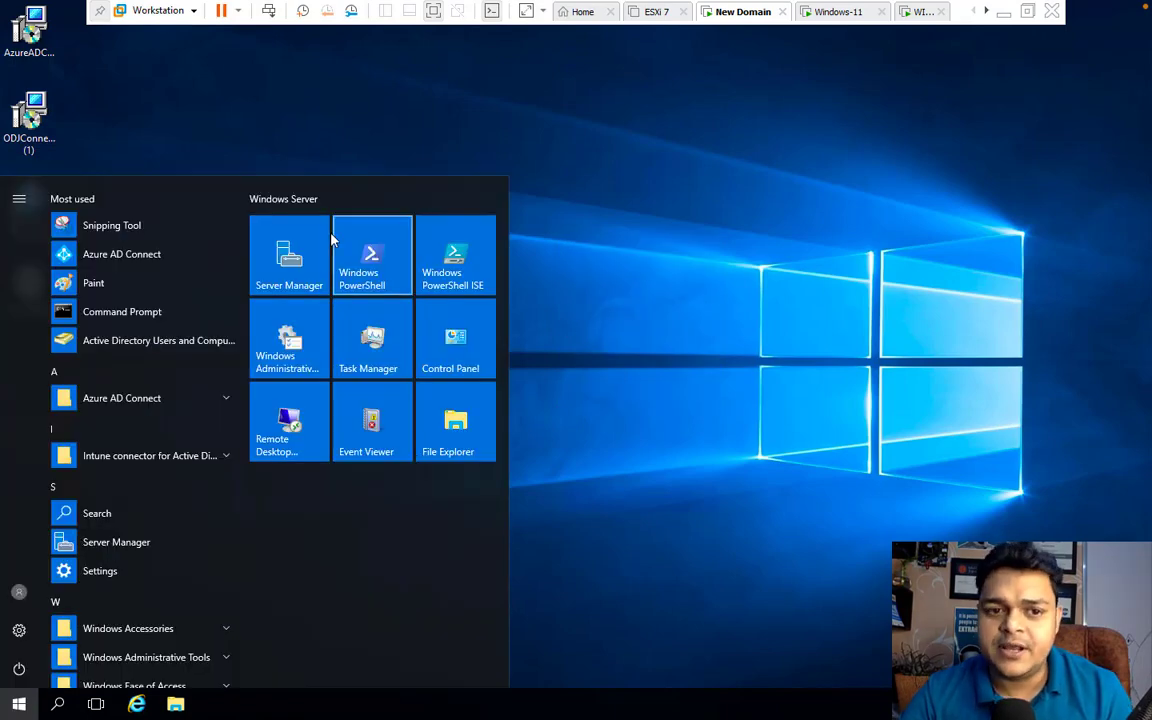
pyautogui.click(280, 228)
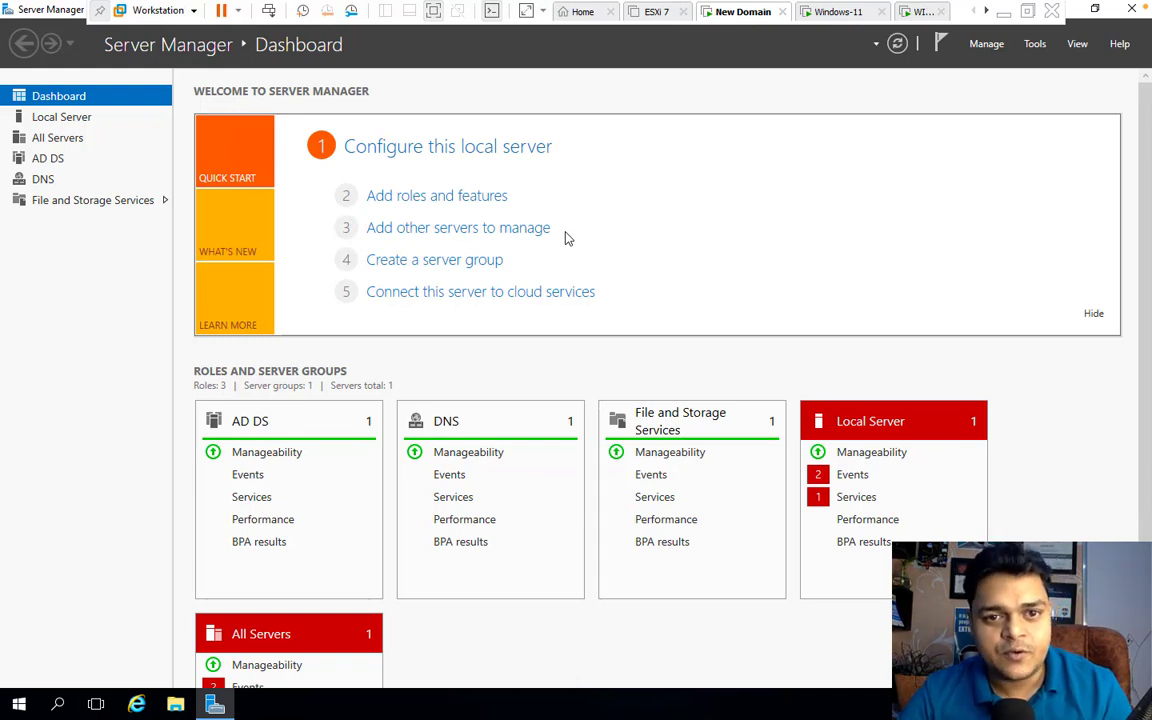
# Start a role-based Add Roles and Features install on this server, selecting Windows Server Update Services plus its required features
pyautogui.click(440, 200)
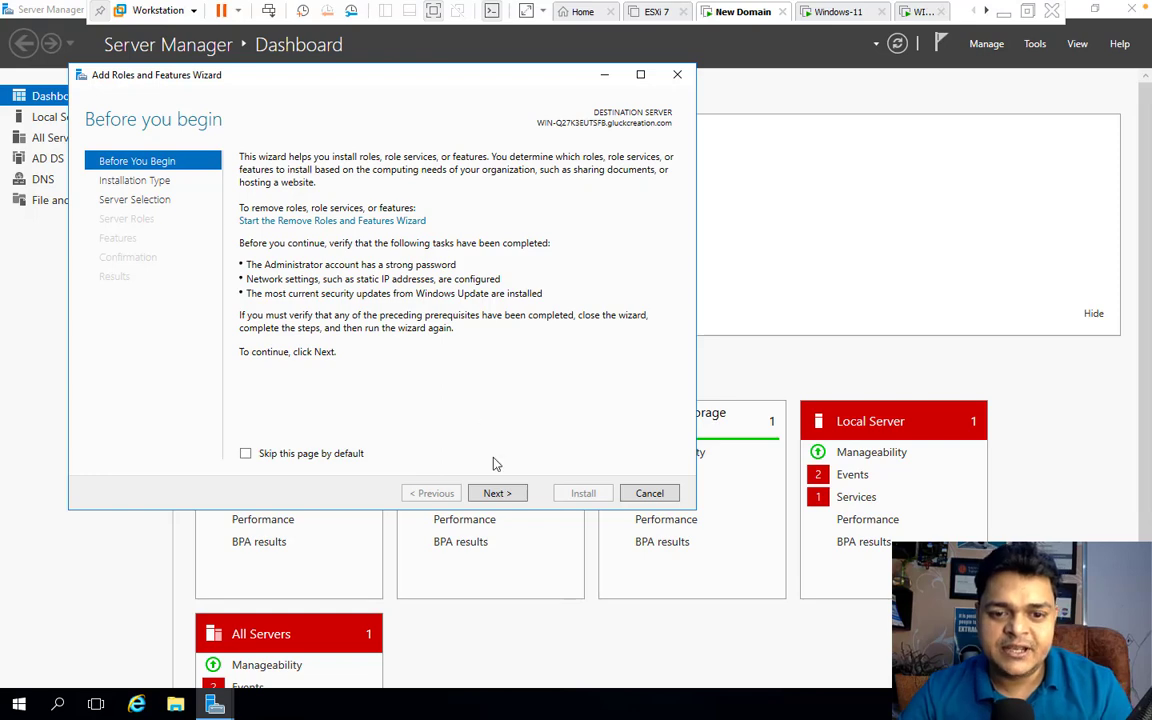
pyautogui.click(497, 493)
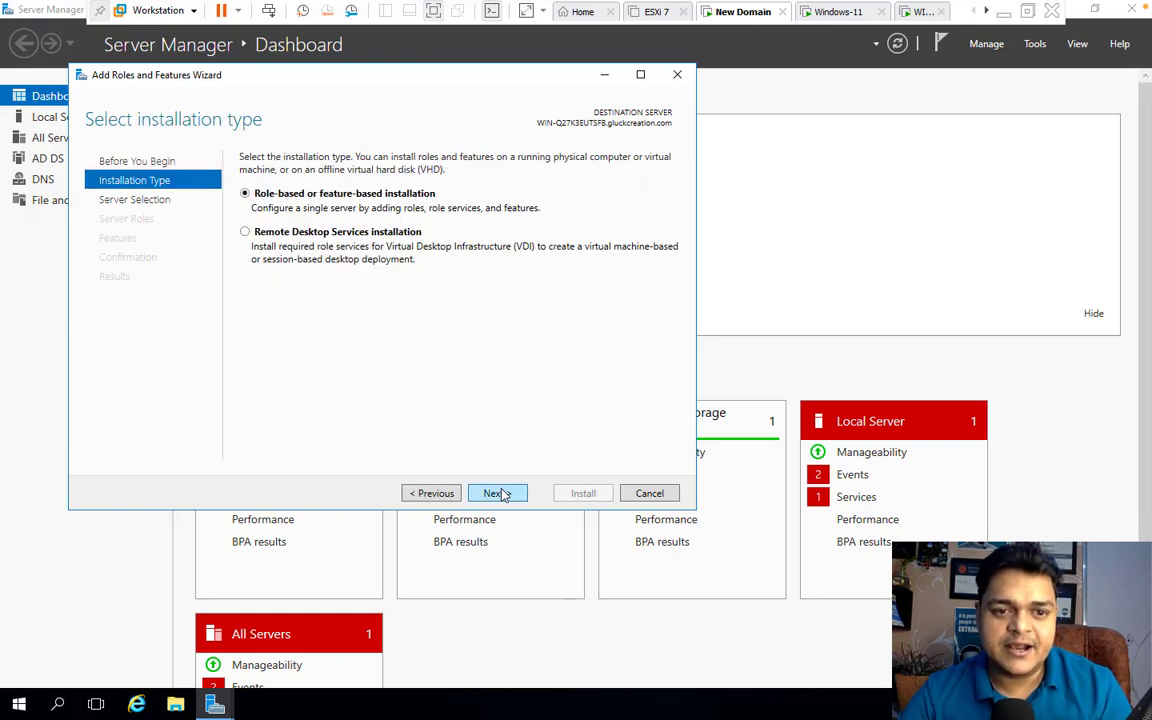
pyautogui.click(497, 493)
pyautogui.click(497, 493)
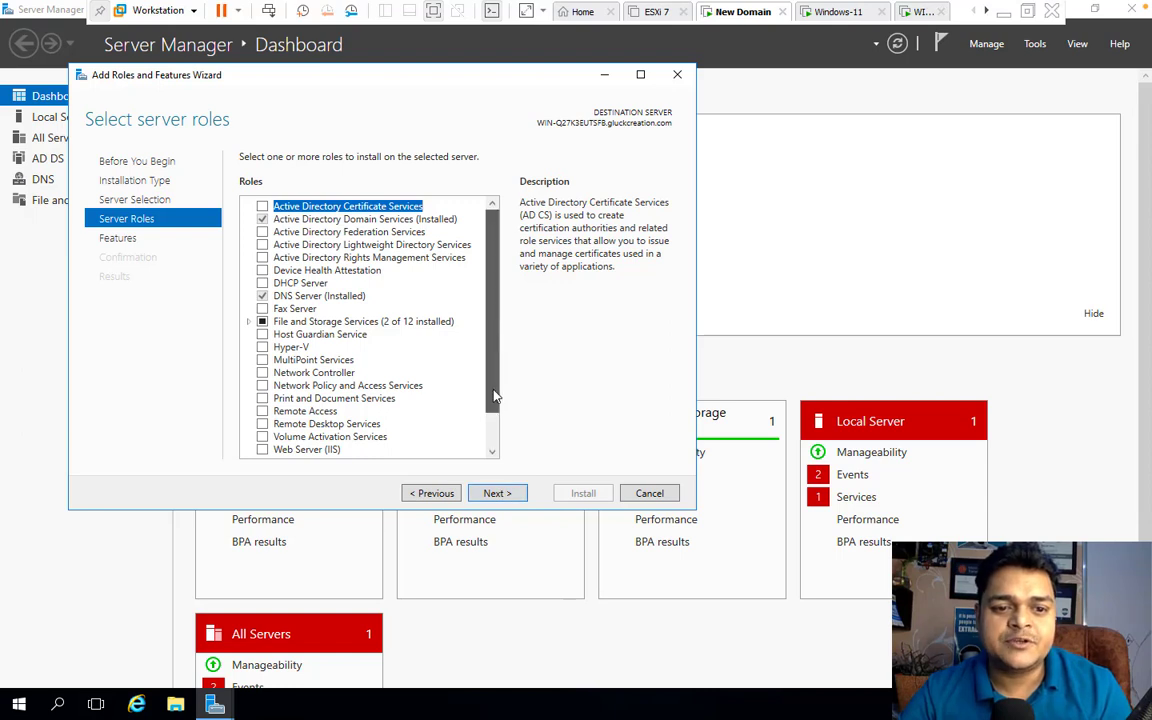
pyautogui.scroll(-1, 493, 395)
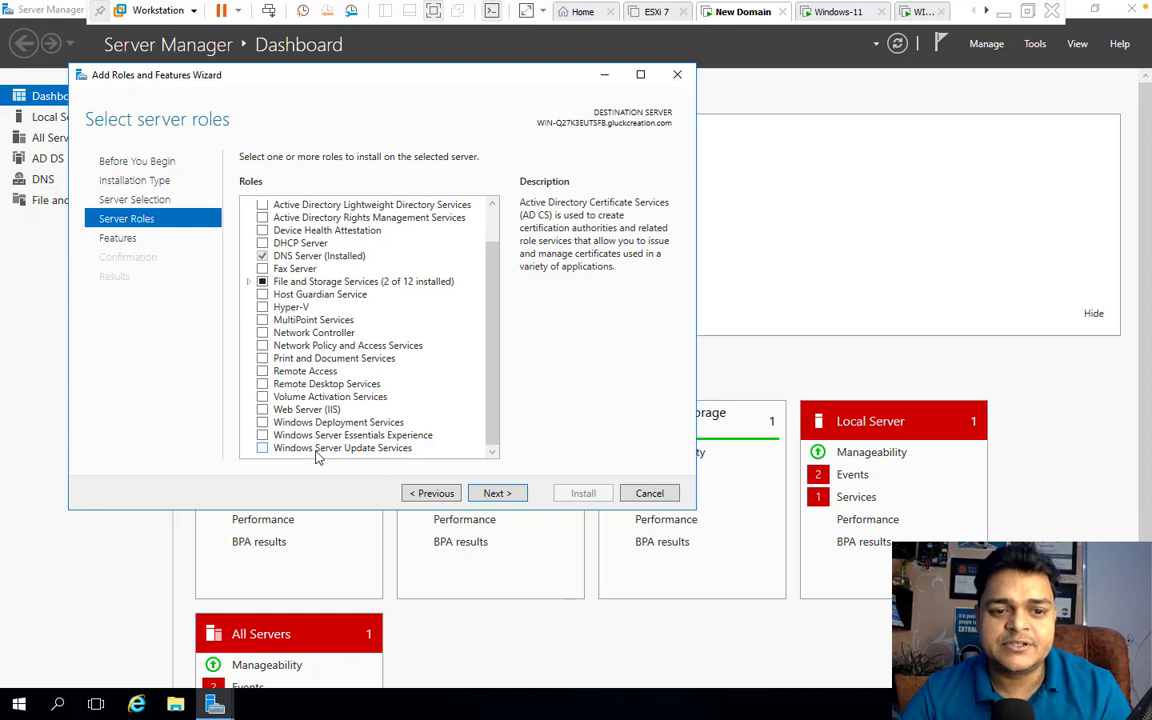
pyautogui.click(262, 448)
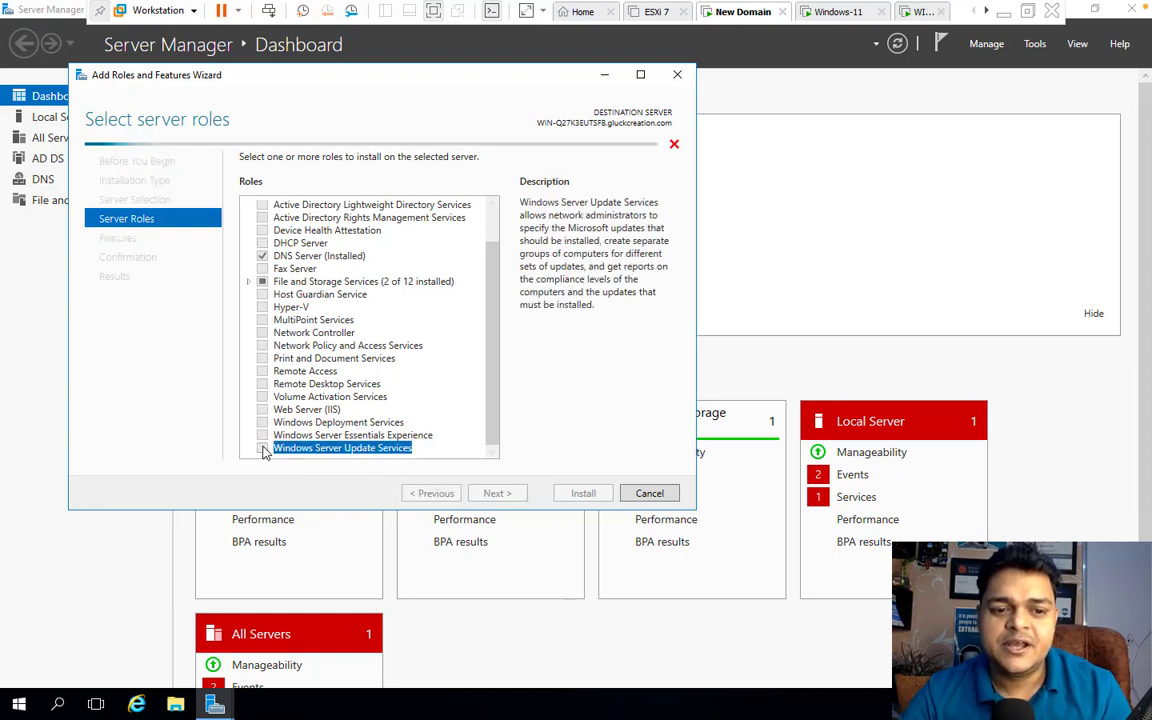
pyautogui.click(432, 430)
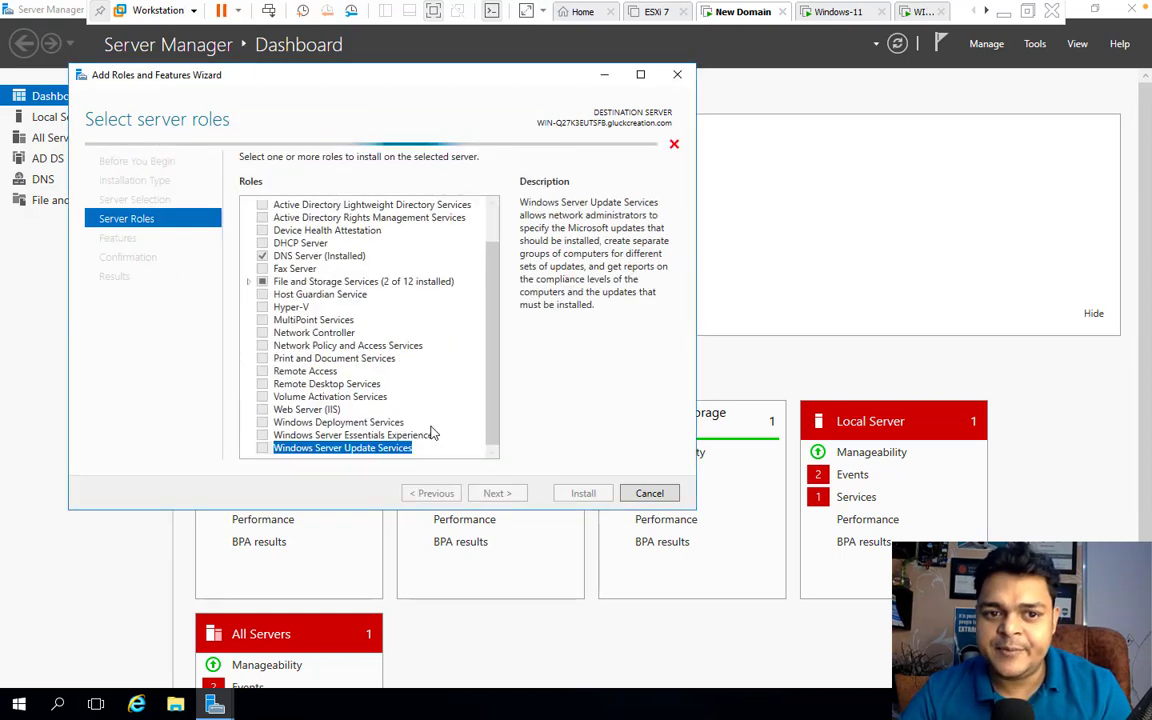
pyautogui.click(497, 494)
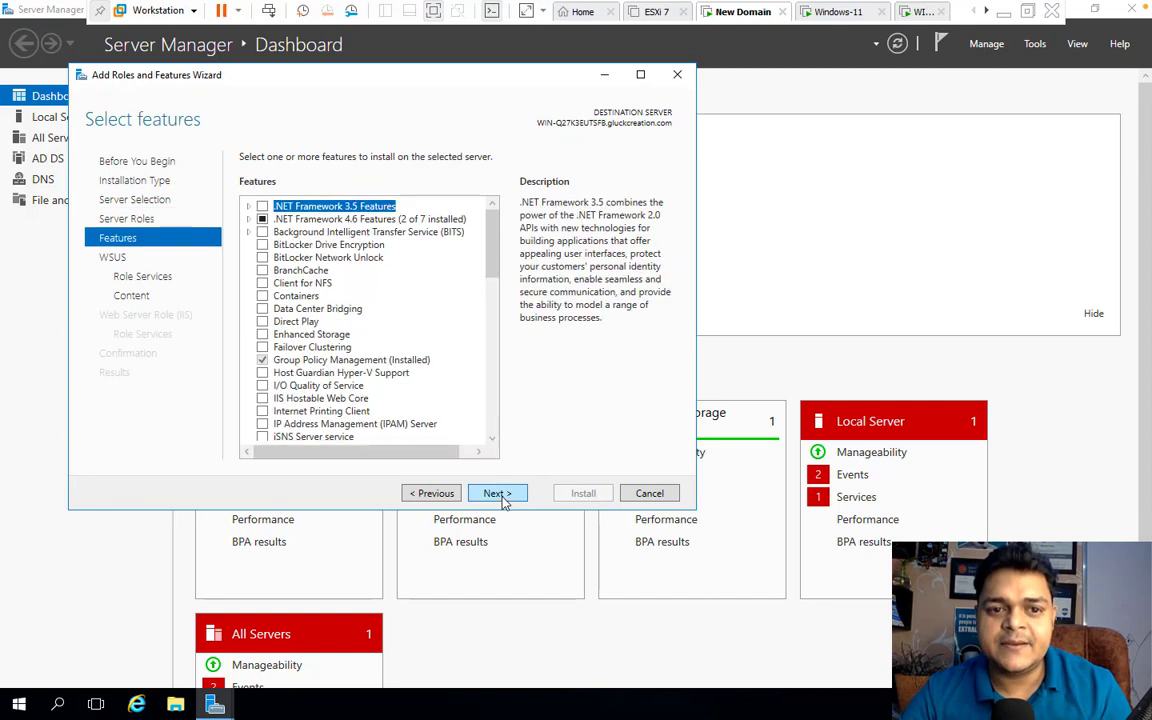
# Keep the default features and the WID Connectivity and WSUS Services role services through to Content location, then open File Explorer
pyautogui.click(497, 494)
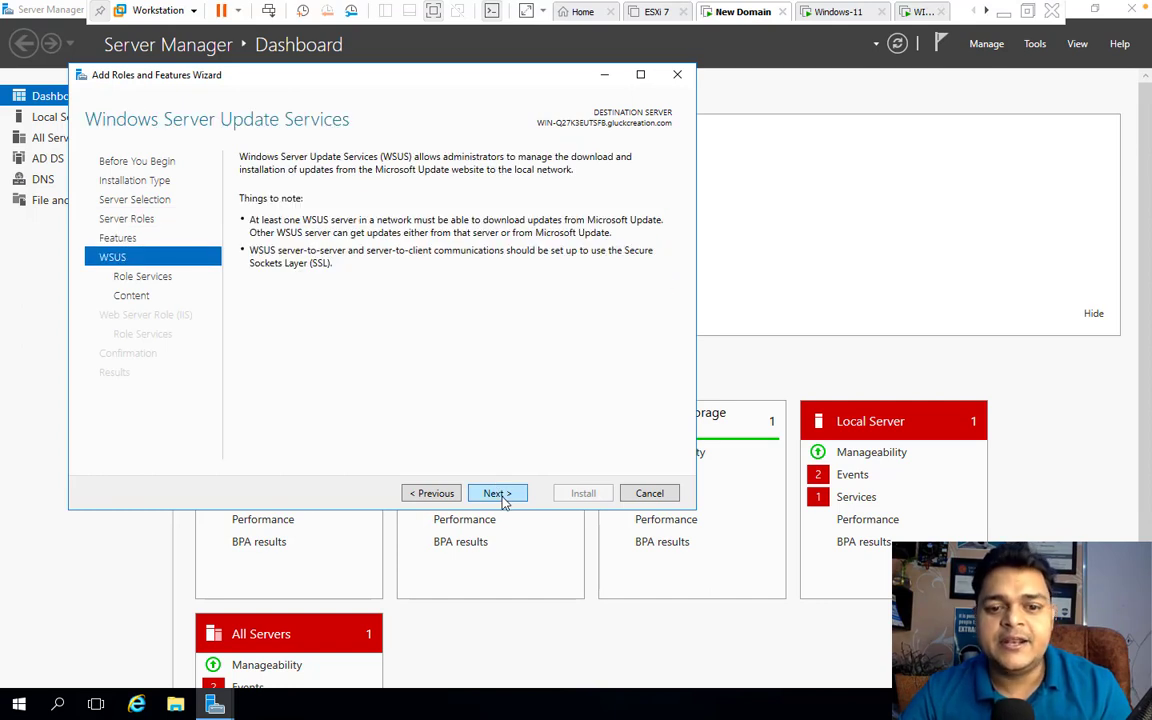
pyautogui.click(497, 494)
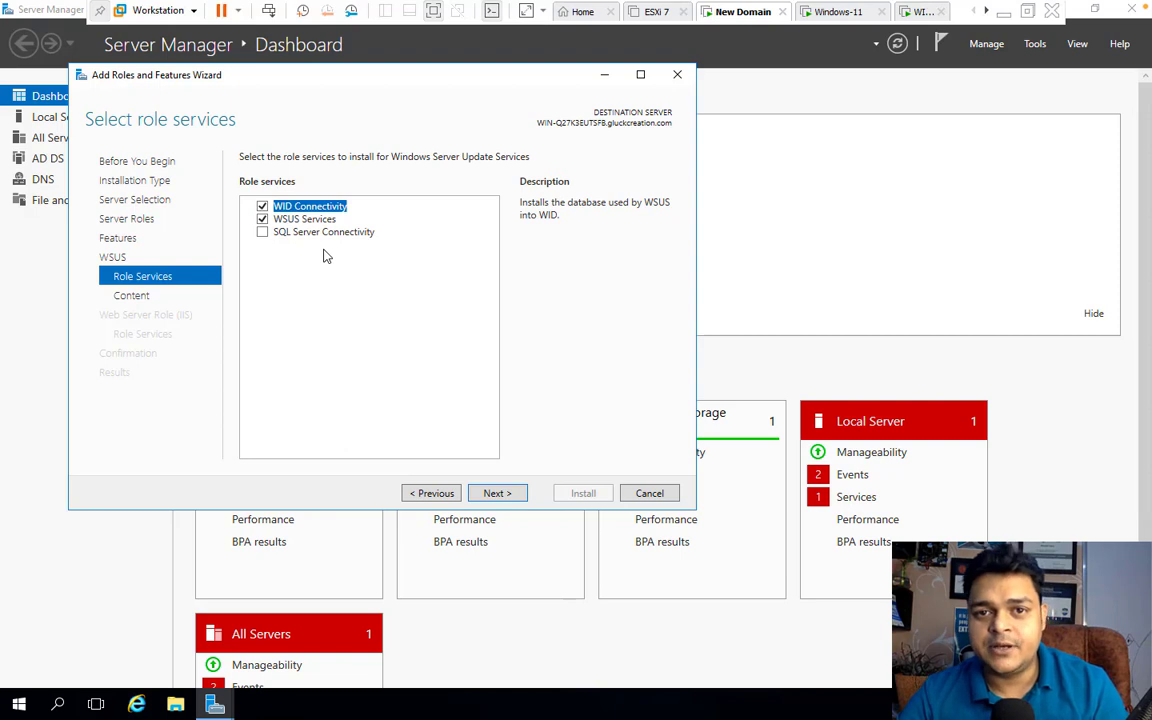
pyautogui.click(496, 493)
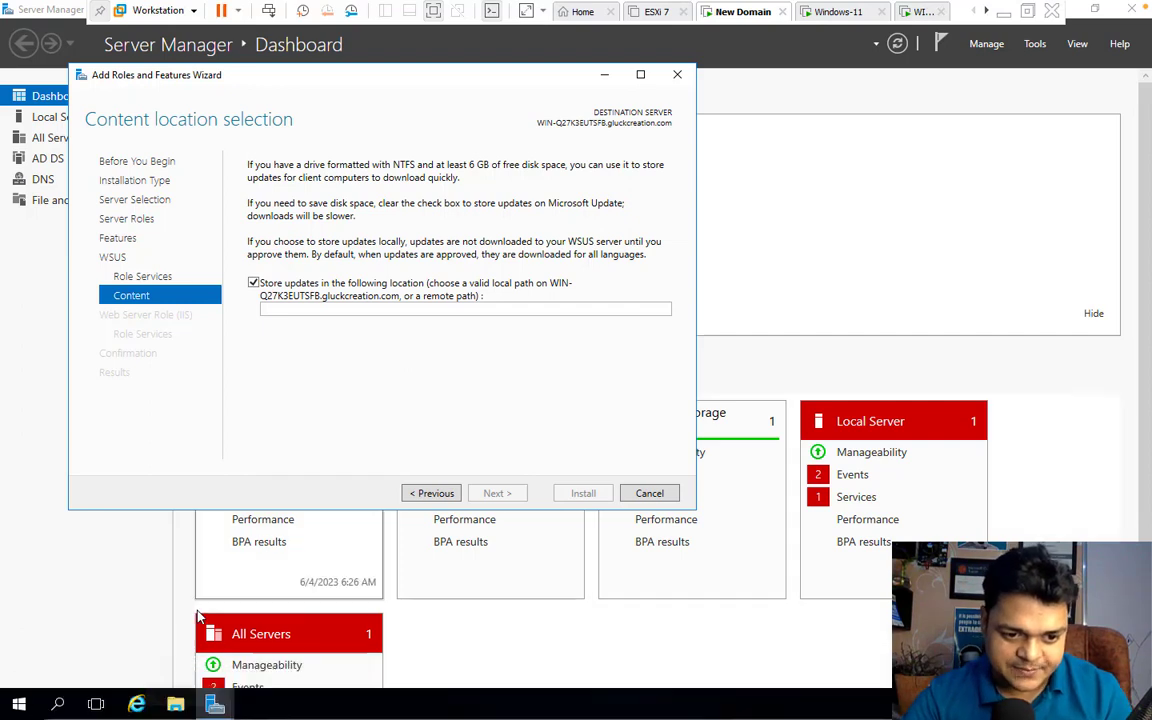
pyautogui.click(175, 705)
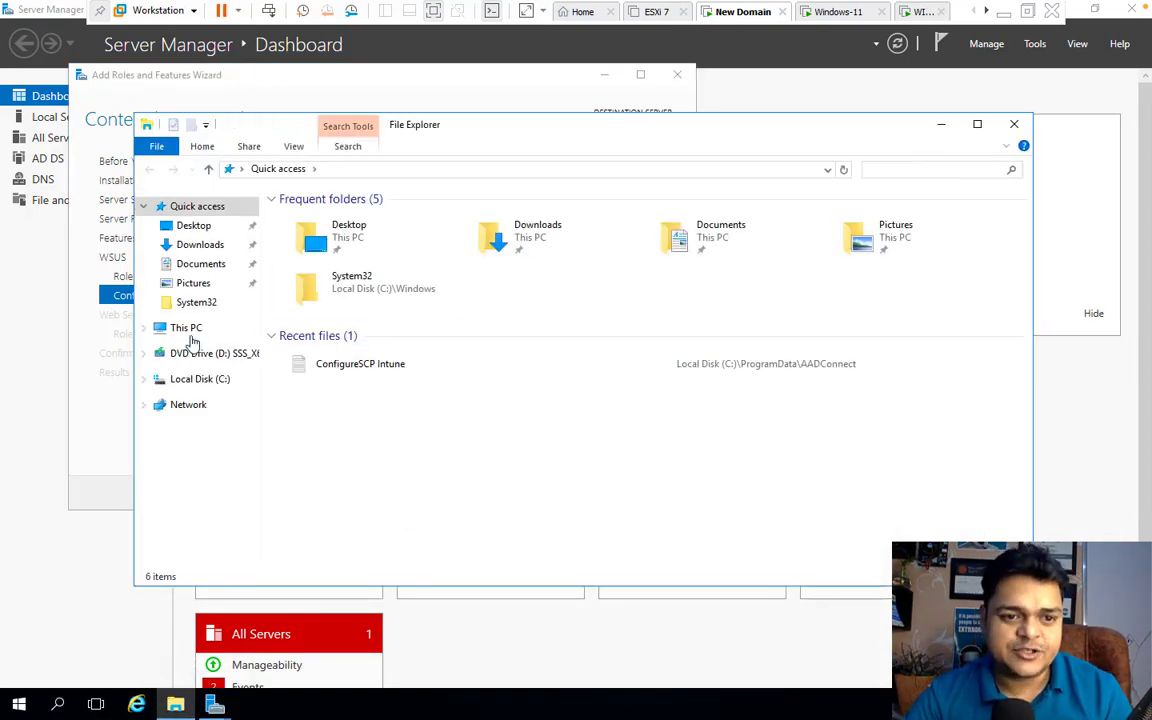
# Show This PC, try a search for 'software dri', then clear it
pyautogui.click(187, 330)
pyautogui.click(884, 169)
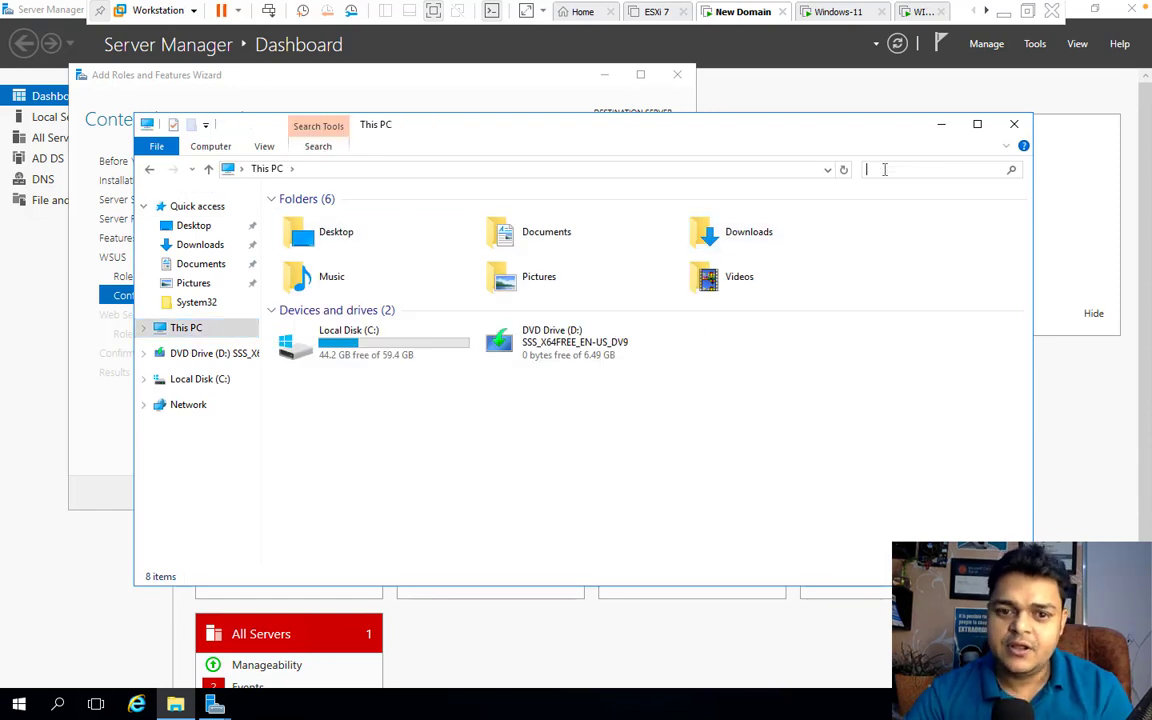
pyautogui.write('sof')
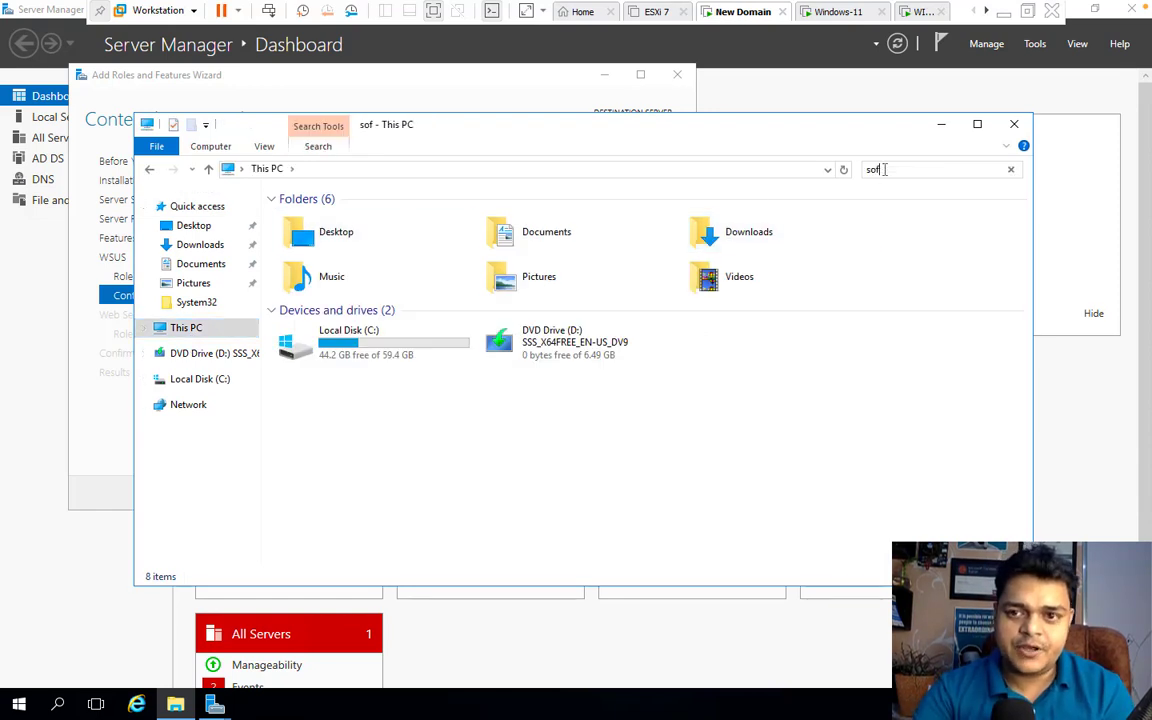
pyautogui.write('t')
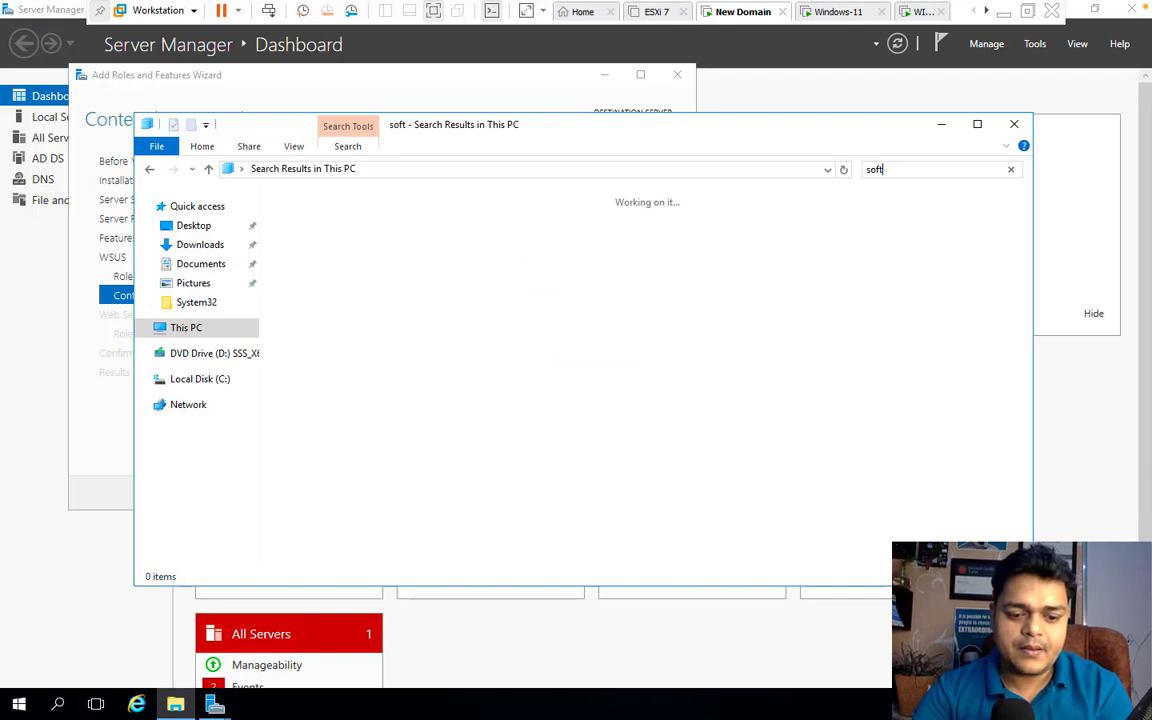
pyautogui.write('ware d')
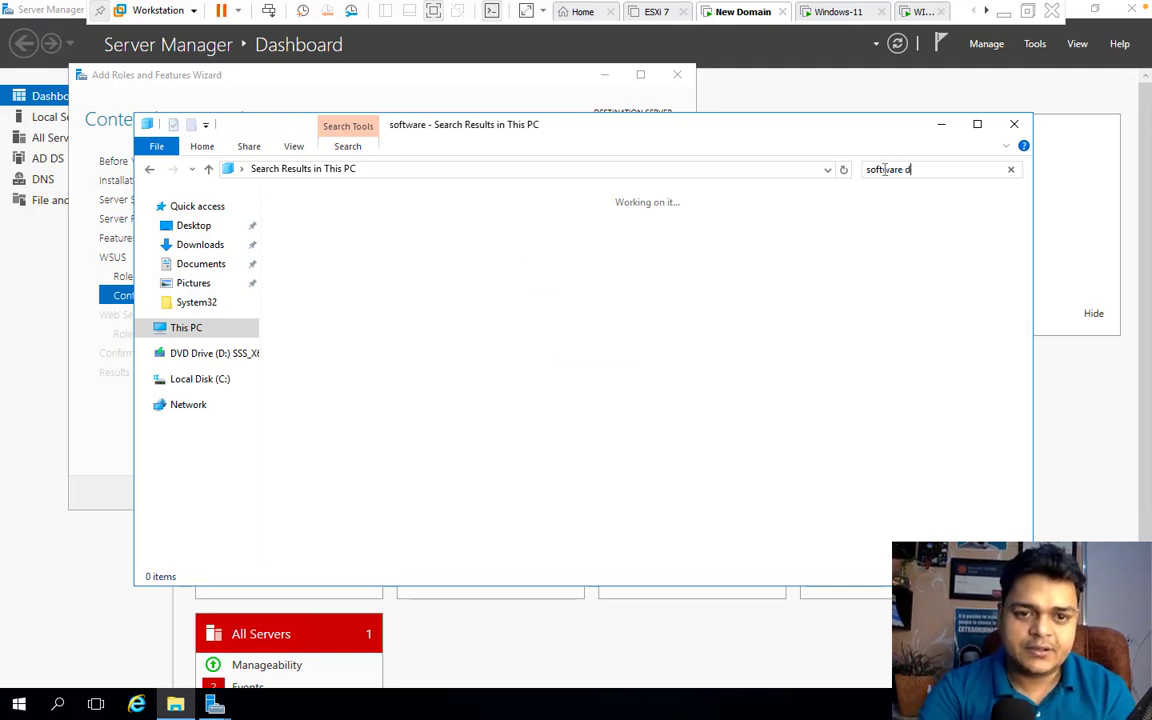
pyautogui.write('r')
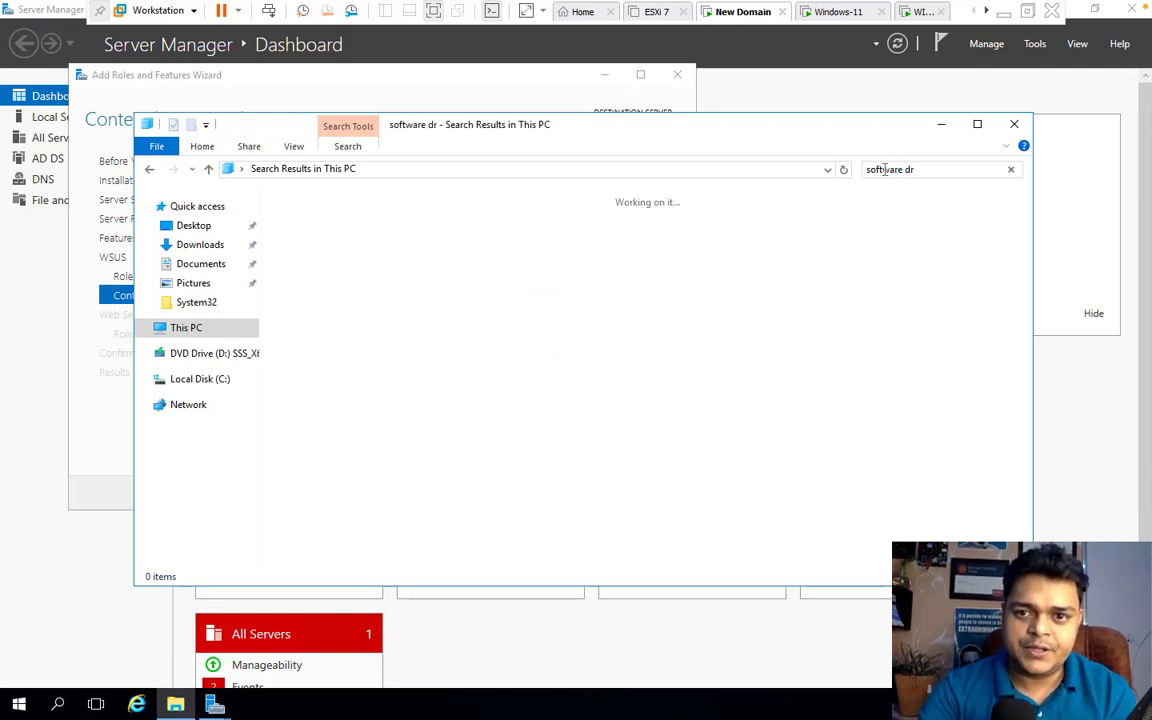
pyautogui.write('i')
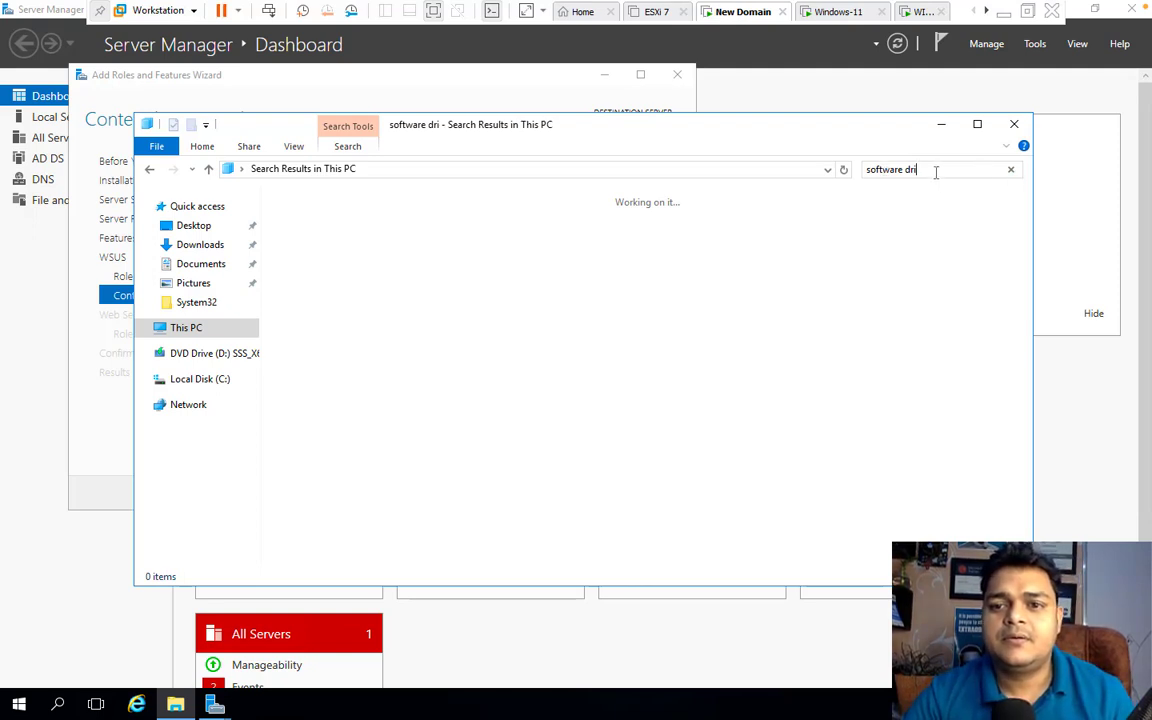
pyautogui.moveTo(933, 172); pyautogui.dragTo(771, 166)
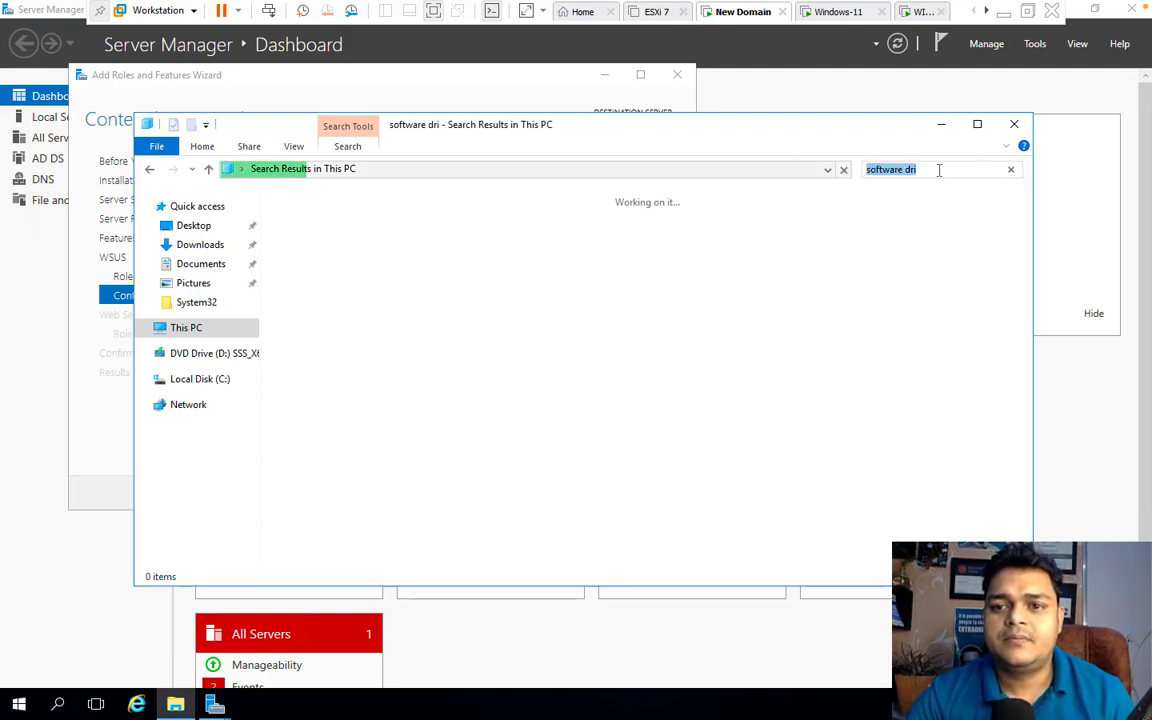
pyautogui.press('BackSpace')
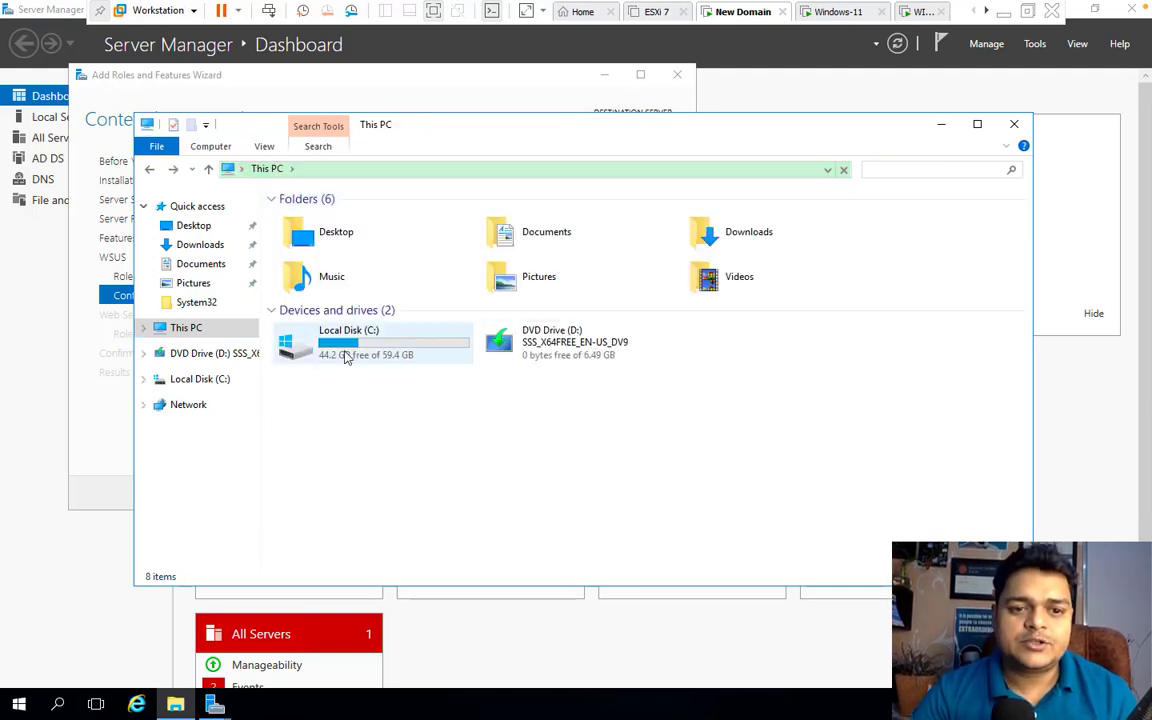
# Open C:\Windows\SoftwareDistribution\Download via a 'soft' search and widen the Name column to show full file names
pyautogui.doubleClick(345, 355)
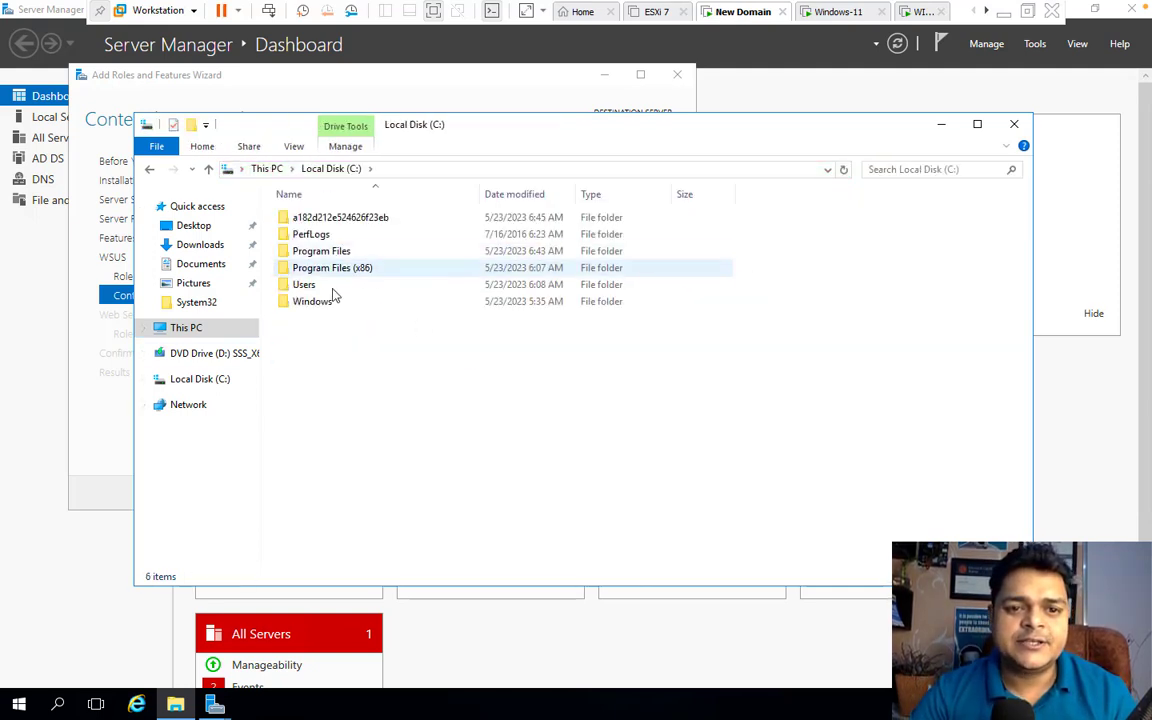
pyautogui.doubleClick(320, 310)
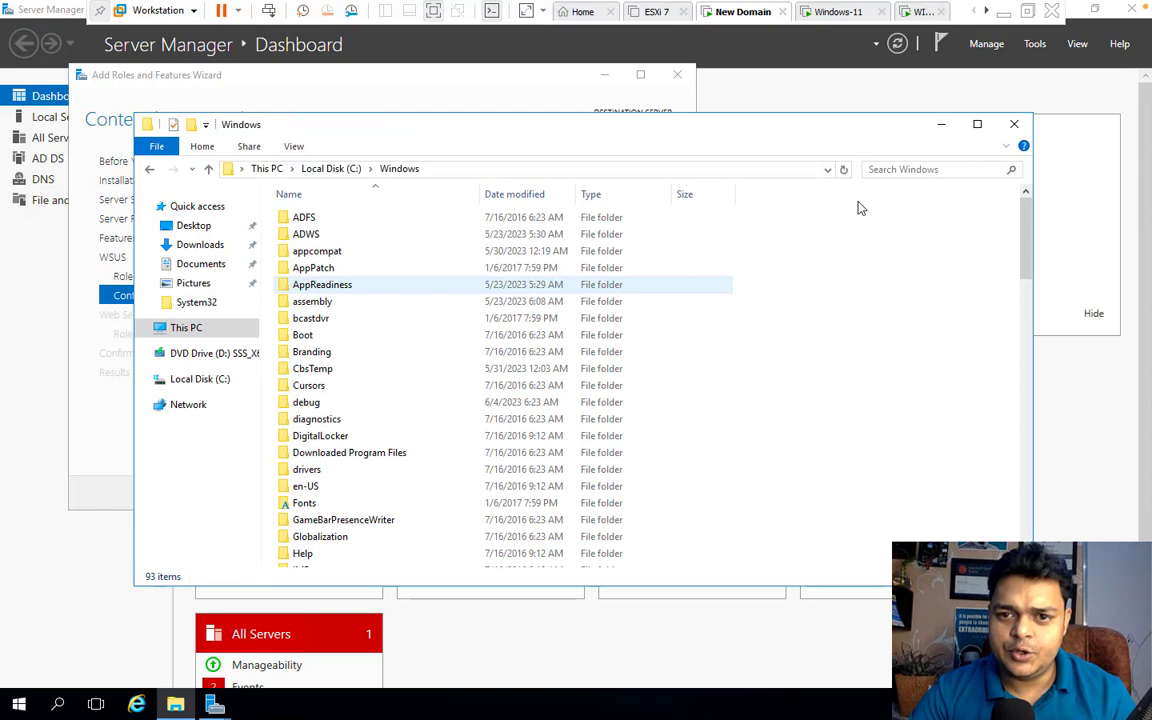
pyautogui.click(911, 170)
pyautogui.write('so')
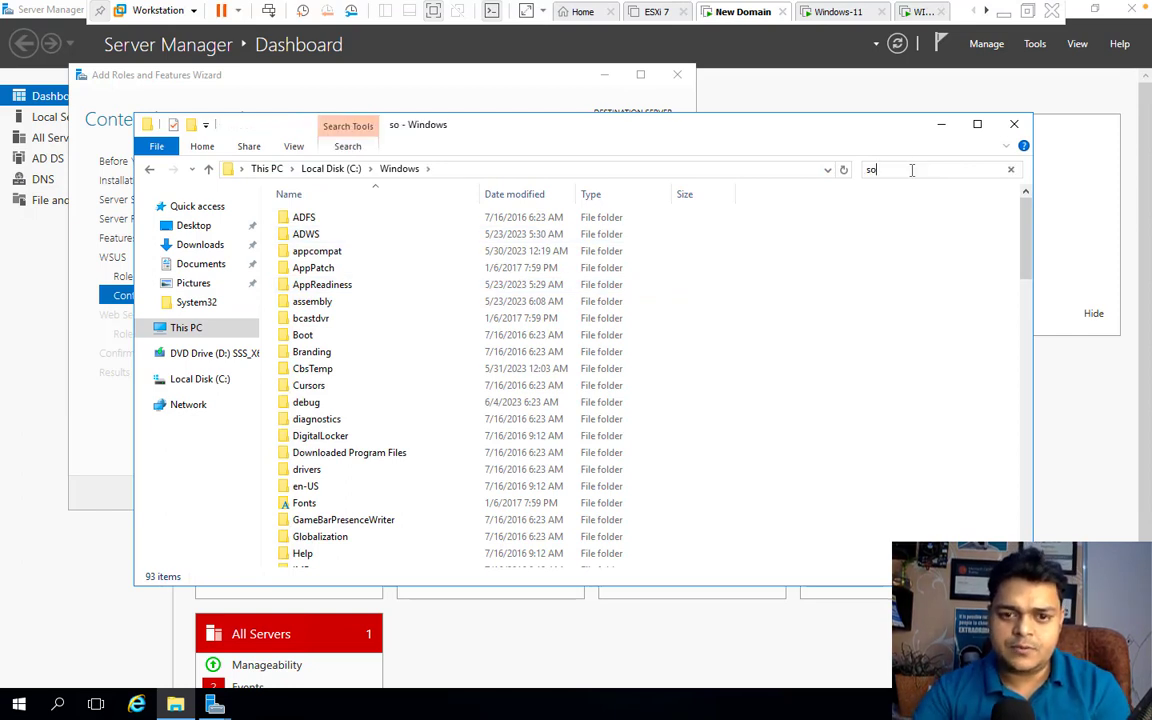
pyautogui.write('ft')
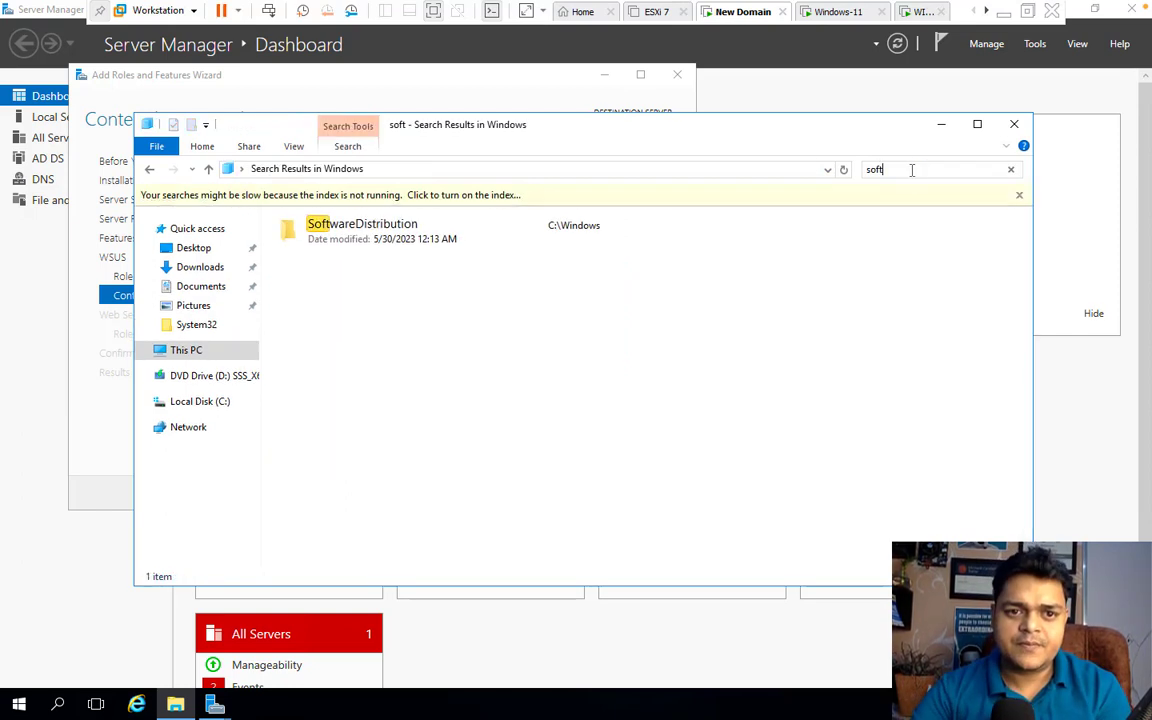
pyautogui.doubleClick(356, 238)
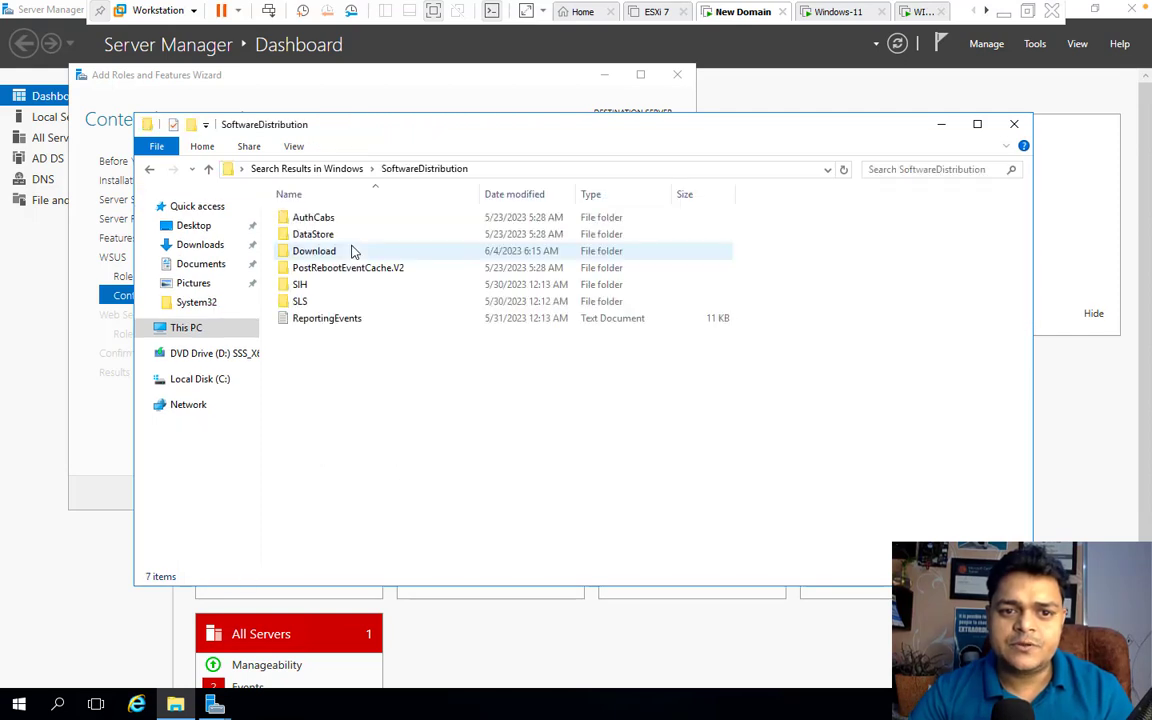
pyautogui.doubleClick(318, 251)
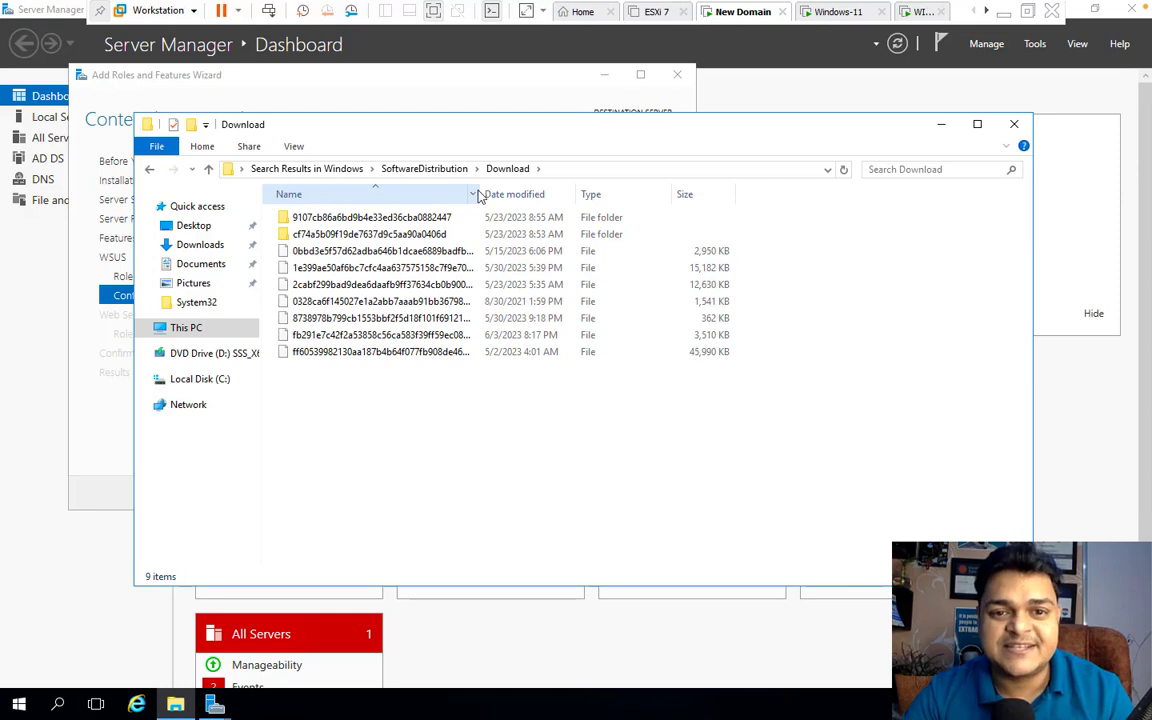
pyautogui.moveTo(484, 190); pyautogui.dragTo(632, 184)
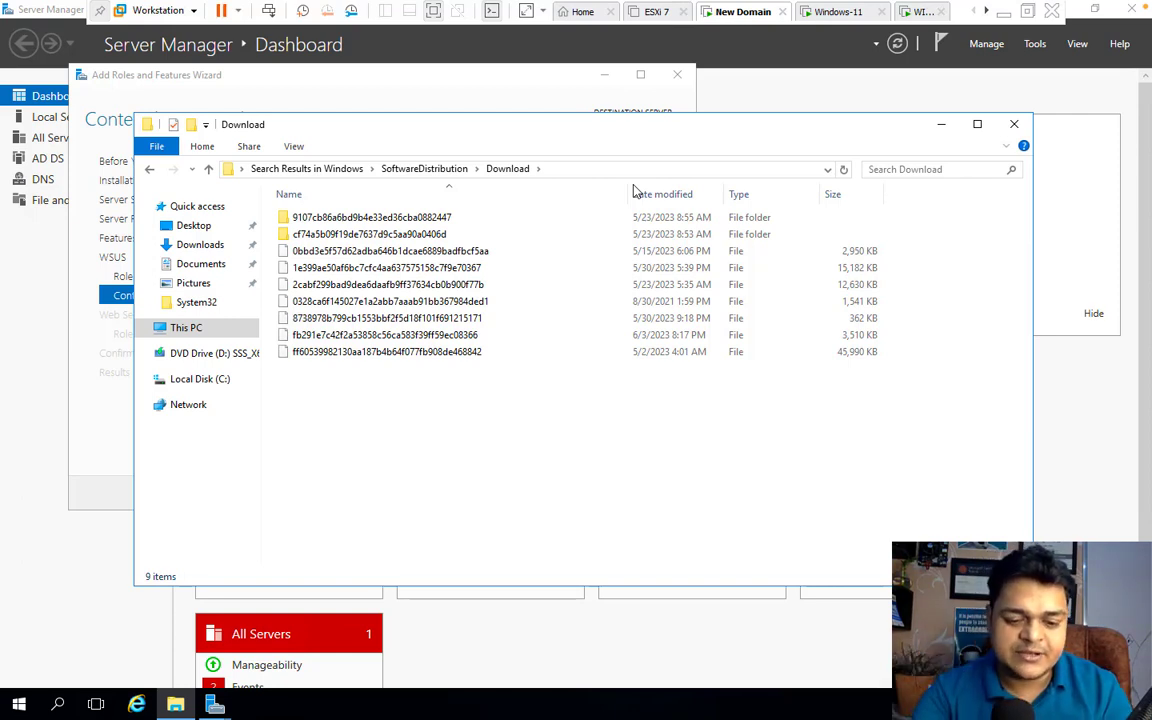
# Run 'msconfig', maximize Paint, enlarge the blank canvas to 1434 × 755 px, and pick the Rectangle shape
pyautogui.press('super+r')
pyautogui.write('msconfig')
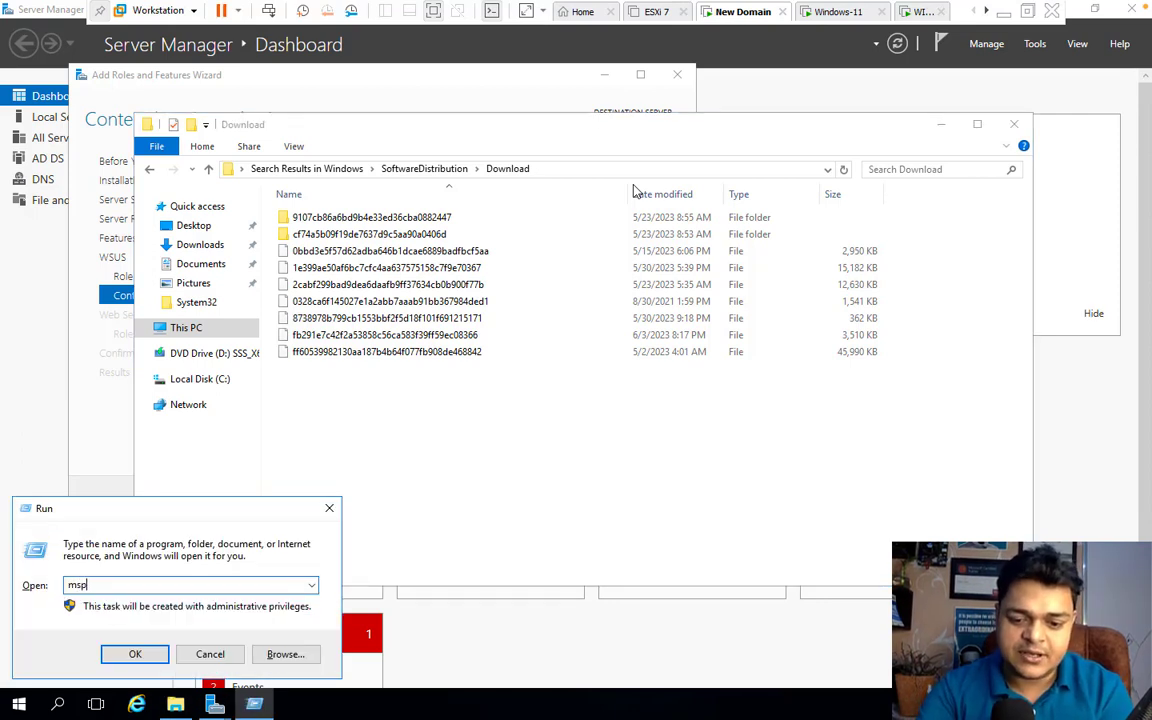
pyautogui.press('Return')
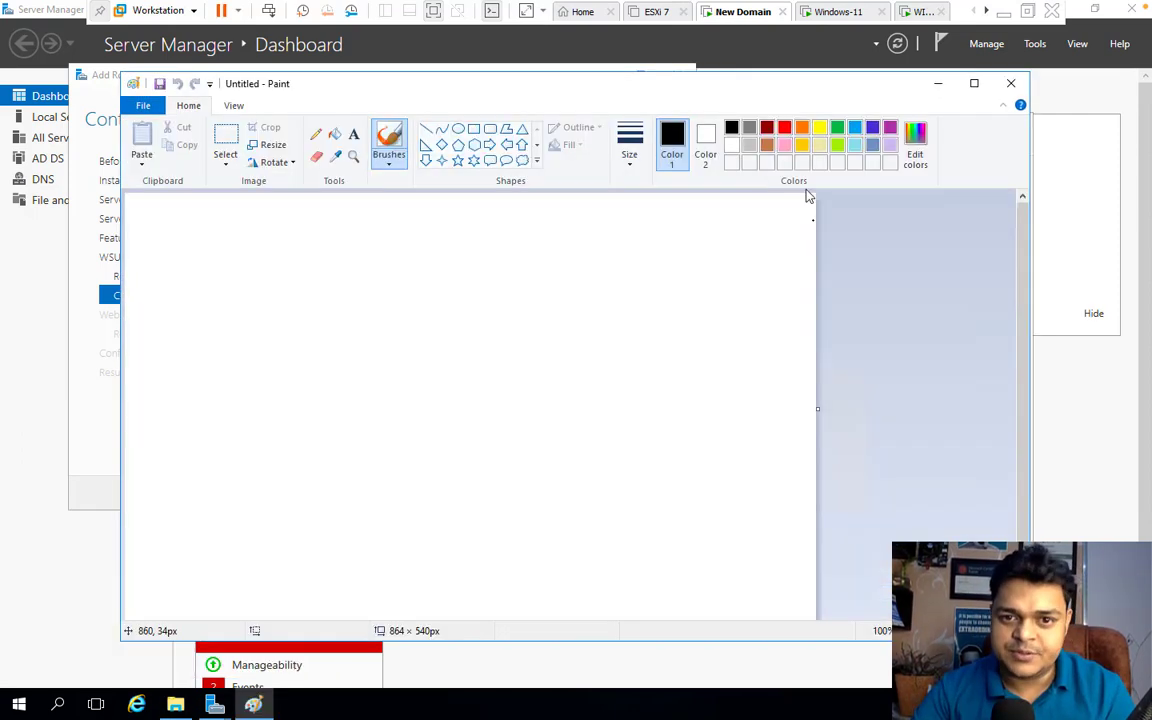
pyautogui.click(973, 83)
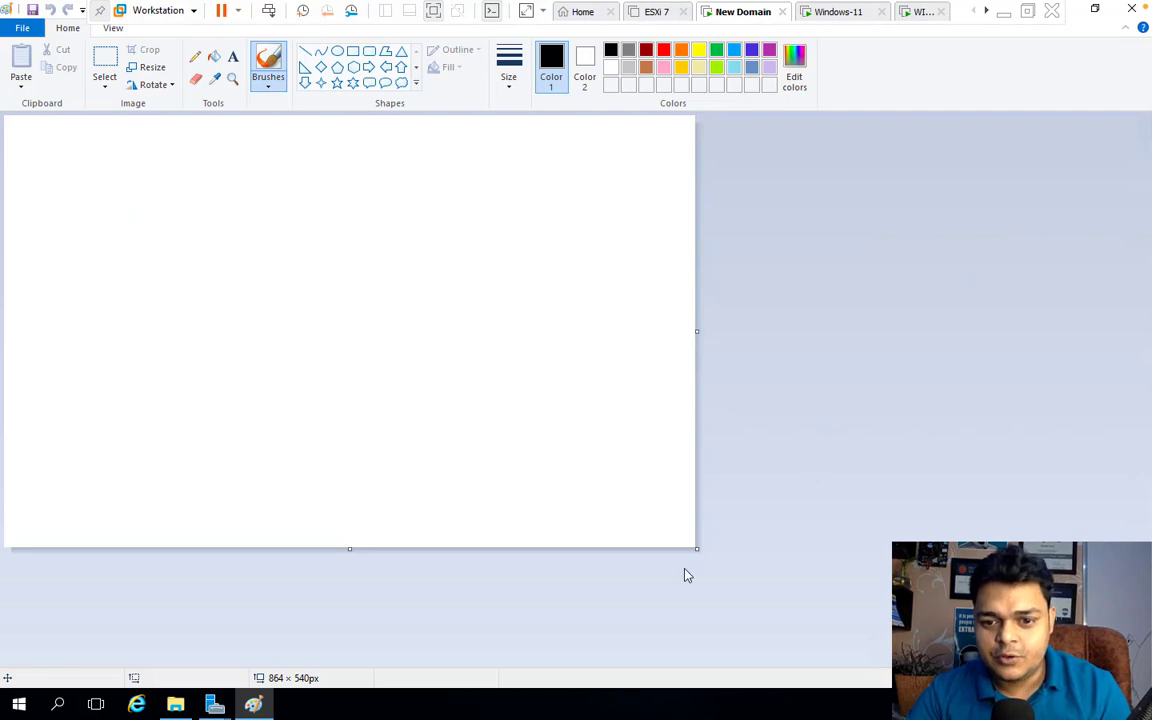
pyautogui.moveTo(697, 548); pyautogui.dragTo(1150, 665)
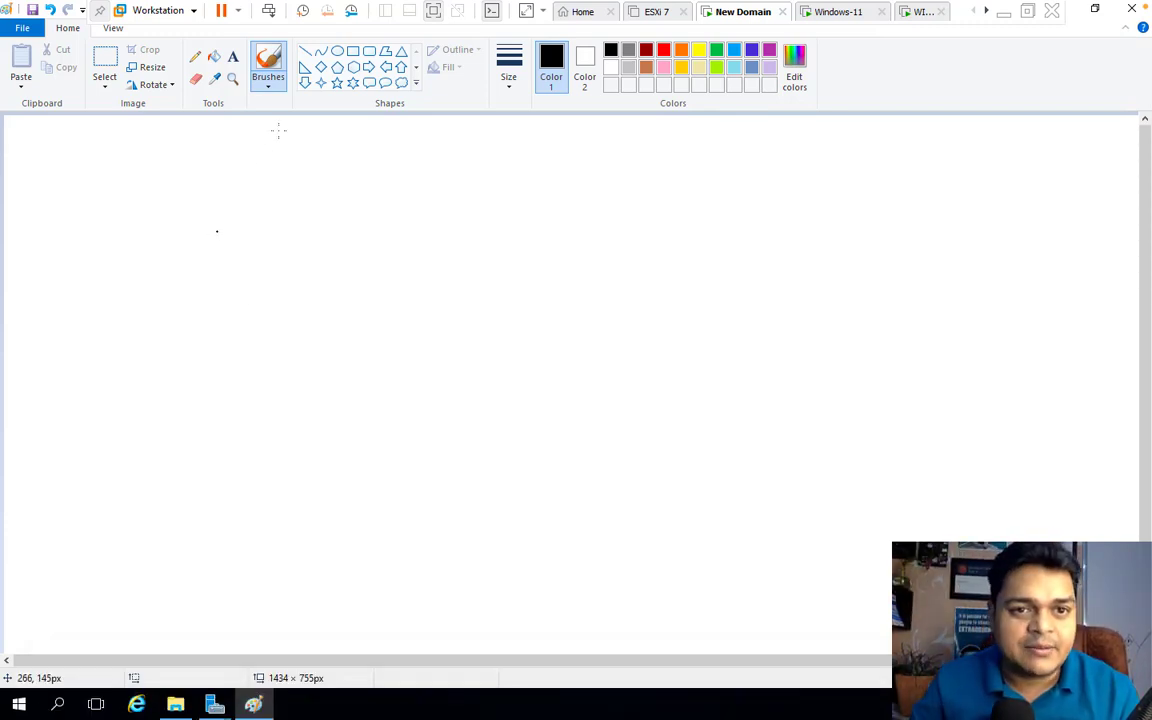
pyautogui.click(353, 51)
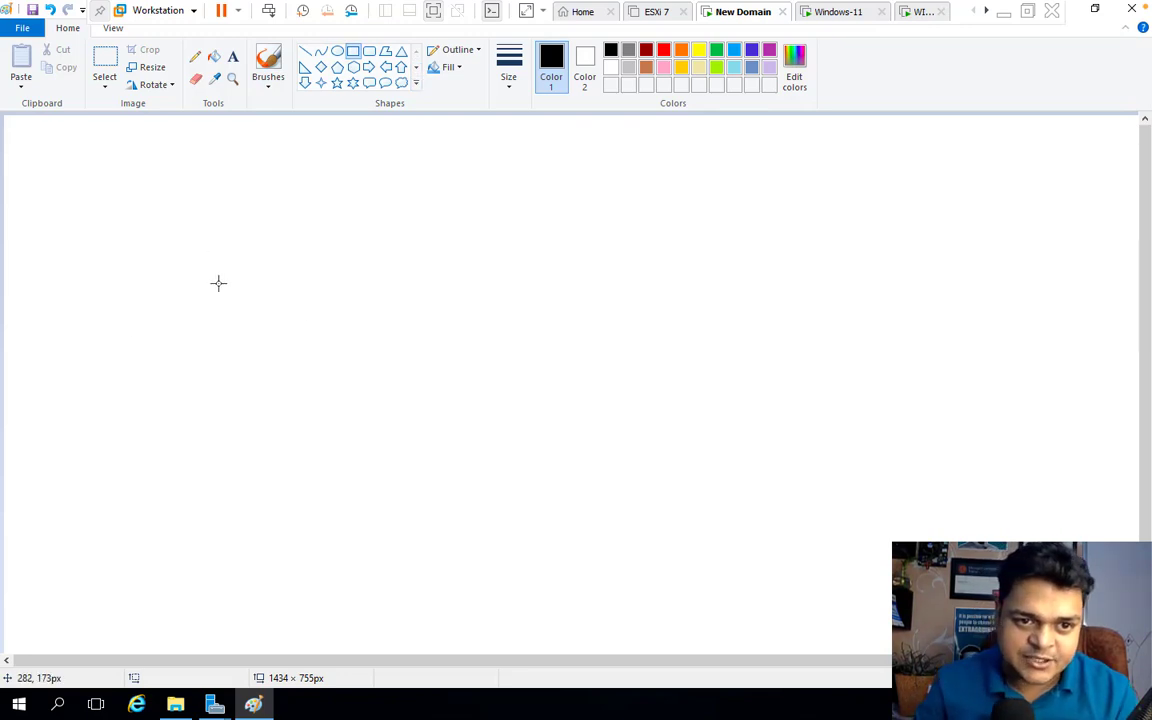
# Draw a tall dark-red rectangle for the server on the left
pyautogui.moveTo(178, 250); pyautogui.dragTo(193, 324)
pyautogui.moveTo(201, 386); pyautogui.dragTo(248, 381)
pyautogui.click(646, 49)
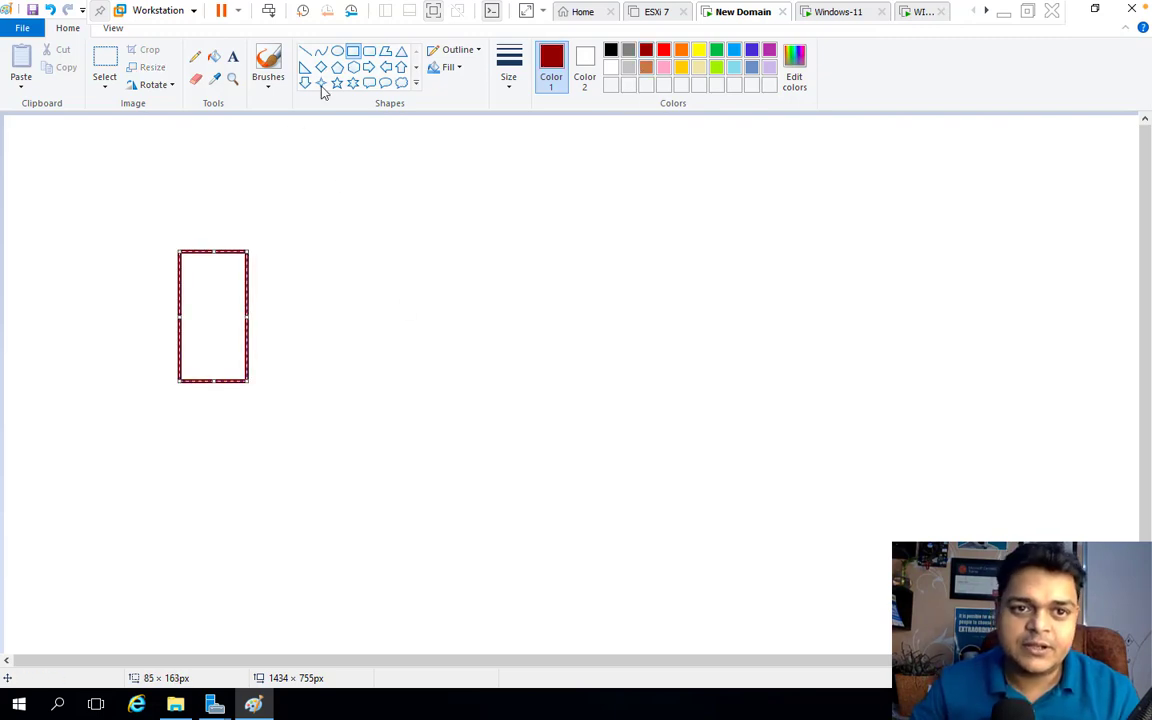
pyautogui.click(337, 51)
pyautogui.click(353, 51)
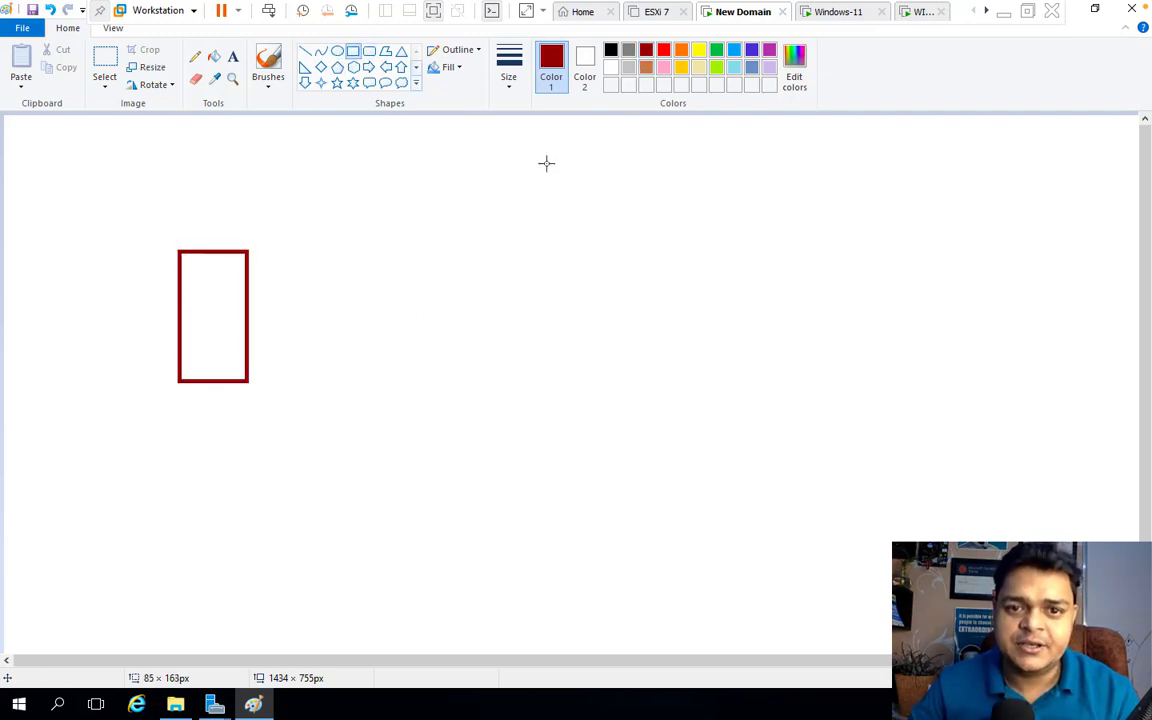
# Draw four monitor shapes with stands stacked down the right side
pyautogui.moveTo(696, 155); pyautogui.dragTo(749, 192)
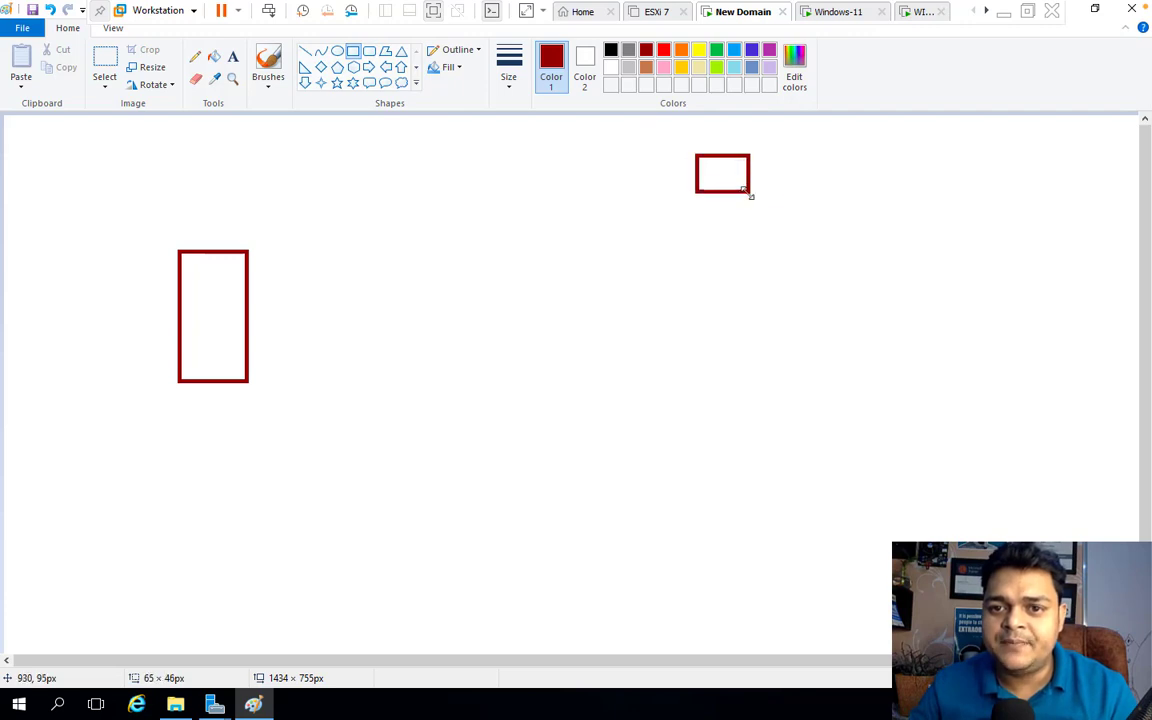
pyautogui.click(720, 198)
pyautogui.moveTo(713, 194); pyautogui.dragTo(711, 195)
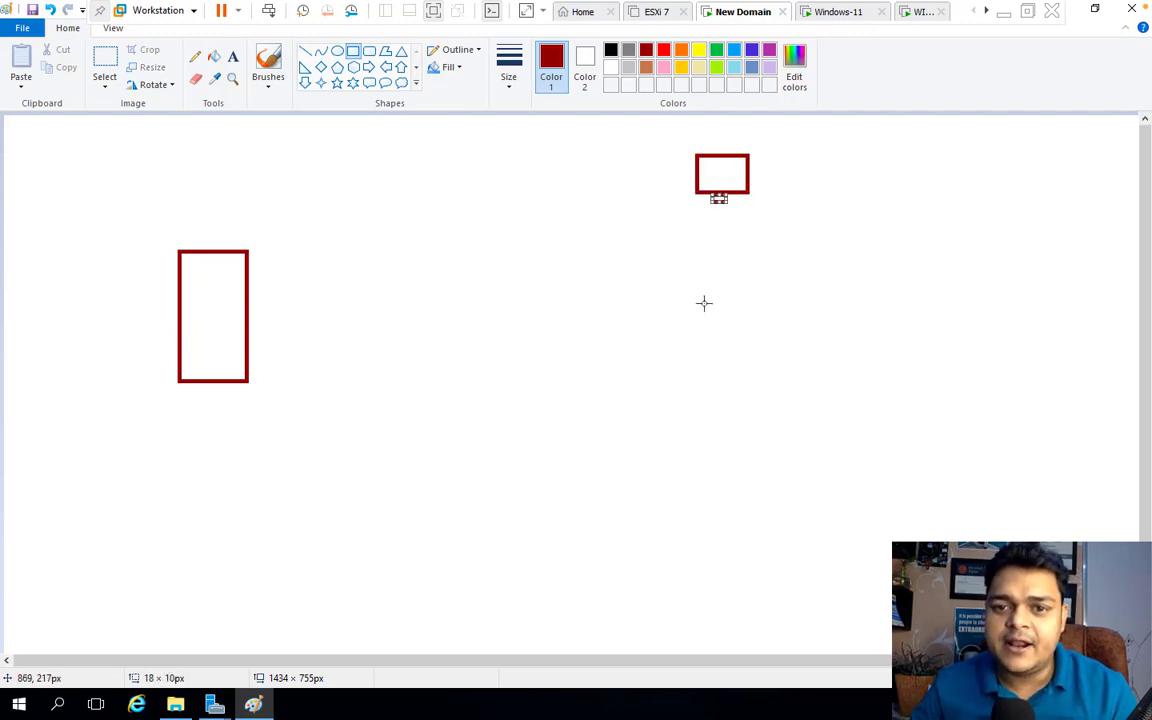
pyautogui.moveTo(690, 303)
pyautogui.mouseDown()
pyautogui.moveTo(757, 347)
pyautogui.moveTo(737, 355)
pyautogui.mouseUp()
pyautogui.click(731, 354)
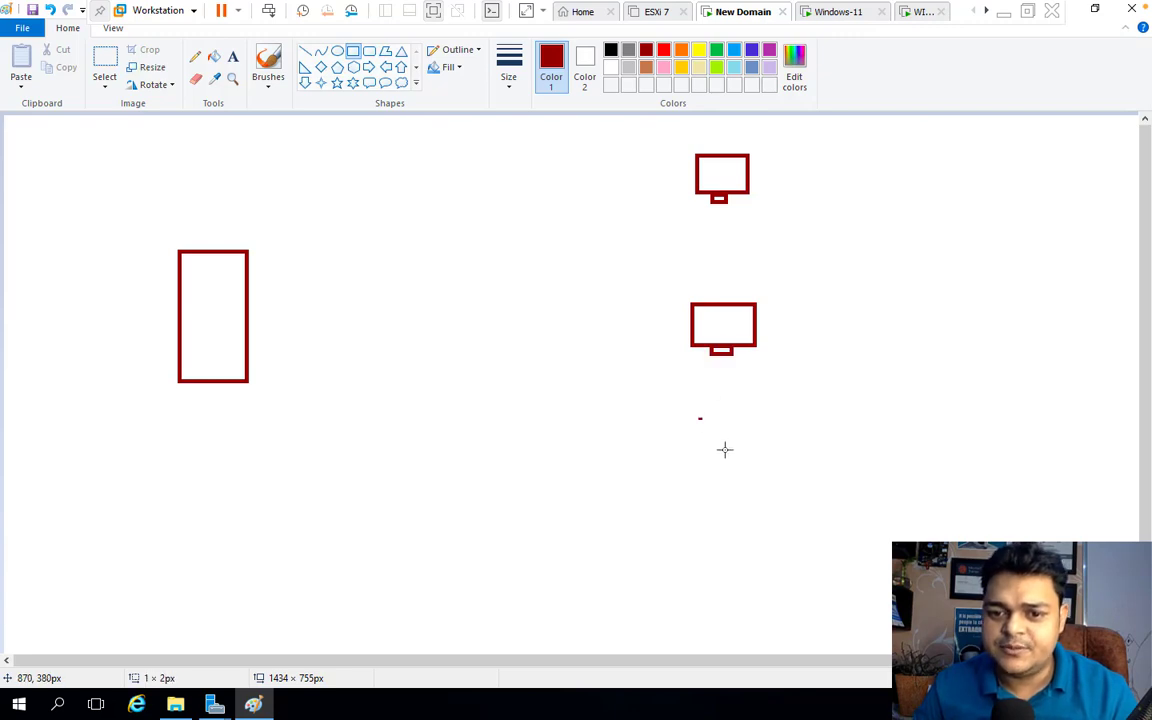
pyautogui.moveTo(698, 419)
pyautogui.mouseDown()
pyautogui.moveTo(763, 457)
pyautogui.moveTo(737, 465)
pyautogui.mouseUp()
pyautogui.click(786, 466)
pyautogui.moveTo(699, 518)
pyautogui.mouseDown()
pyautogui.moveTo(720, 553)
pyautogui.moveTo(755, 561)
pyautogui.moveTo(711, 560)
pyautogui.mouseUp()
pyautogui.click(788, 551)
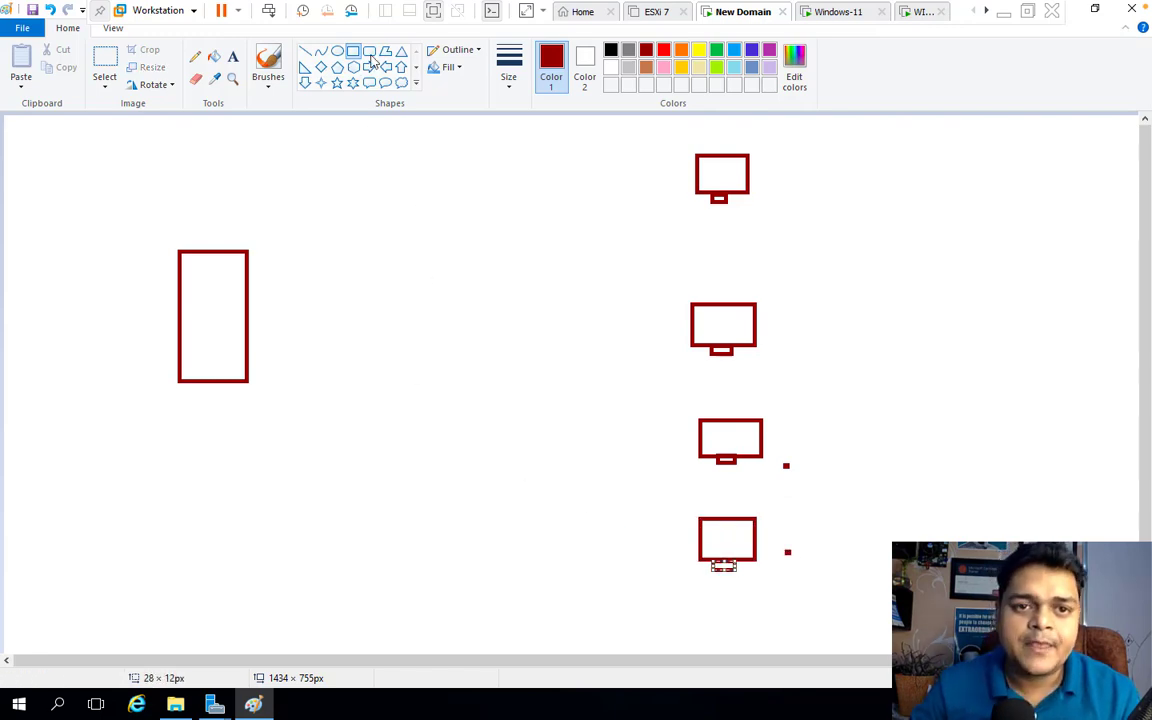
# Add a small switch box and connect all four monitors to it with straight lines
pyautogui.moveTo(374, 301); pyautogui.dragTo(441, 316)
pyautogui.click(305, 51)
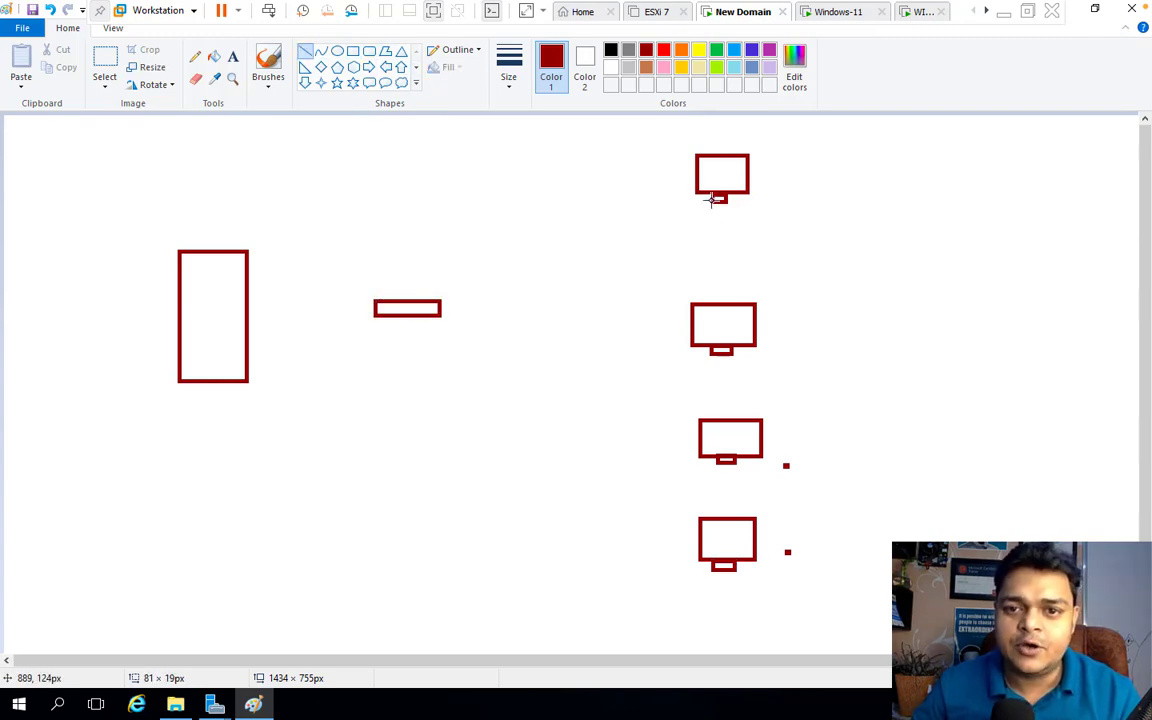
pyautogui.moveTo(712, 200); pyautogui.dragTo(440, 305)
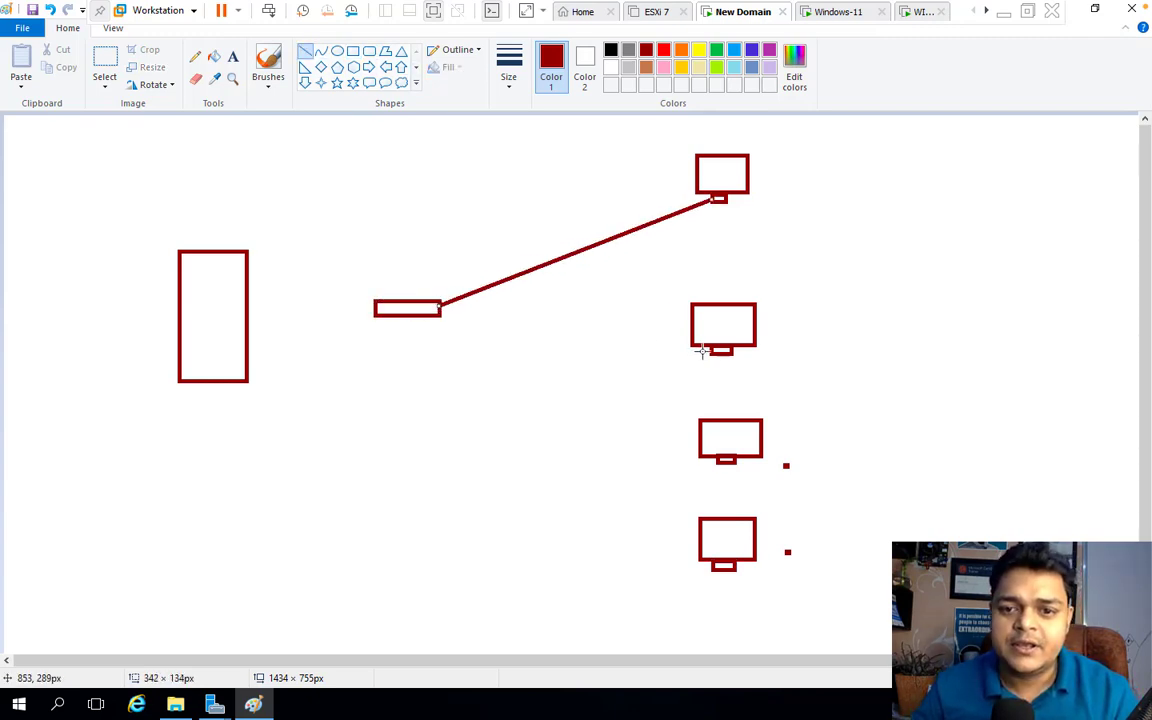
pyautogui.moveTo(708, 351); pyautogui.dragTo(440, 310)
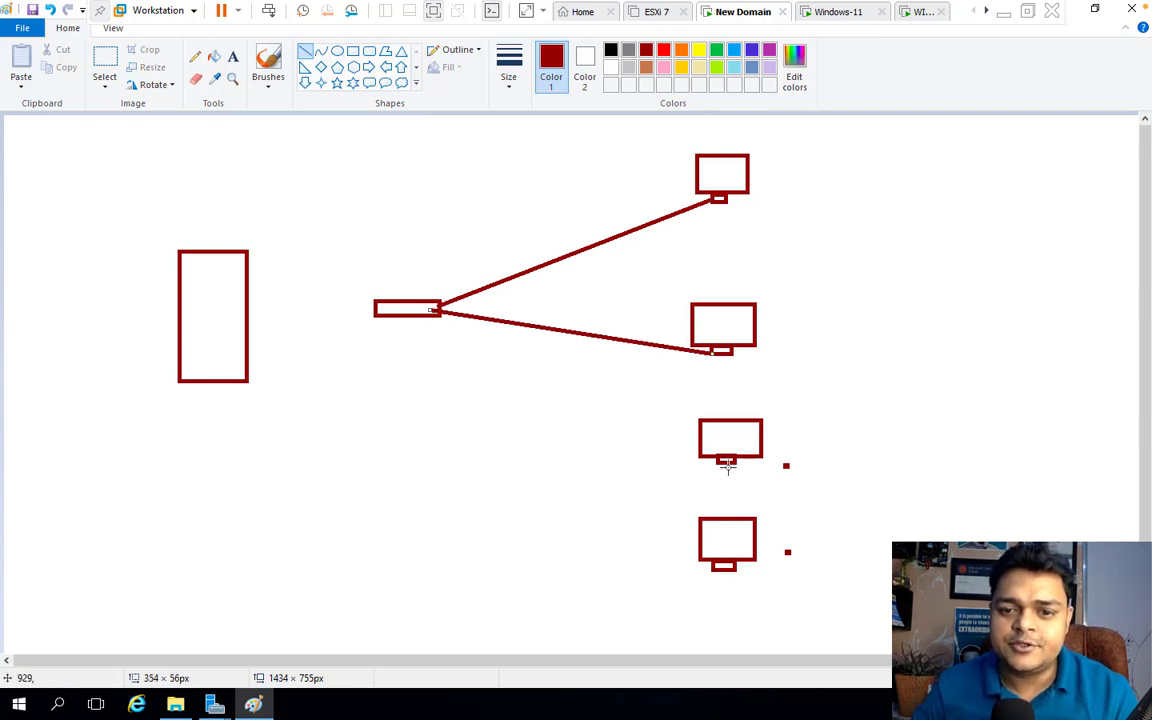
pyautogui.moveTo(703, 456)
pyautogui.mouseDown()
pyautogui.moveTo(442, 342)
pyautogui.moveTo(438, 308)
pyautogui.mouseUp()
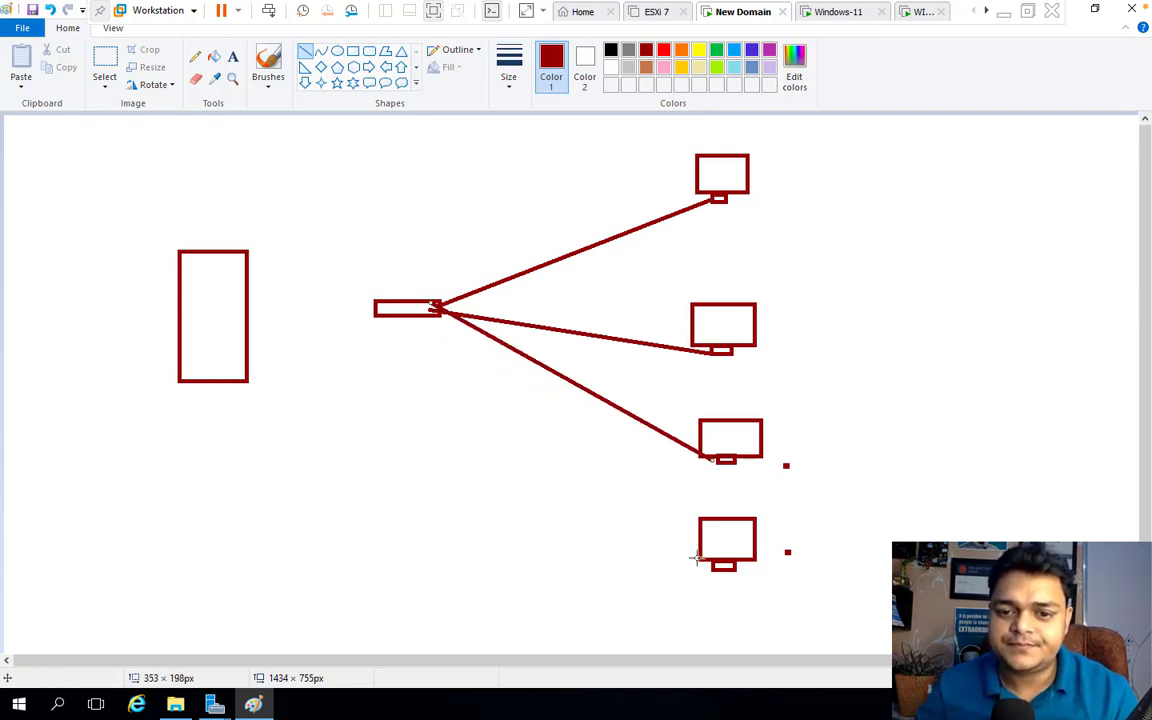
pyautogui.moveTo(697, 558)
pyautogui.mouseDown()
pyautogui.moveTo(586, 478)
pyautogui.moveTo(434, 307)
pyautogui.moveTo(240, 341)
pyautogui.mouseUp()
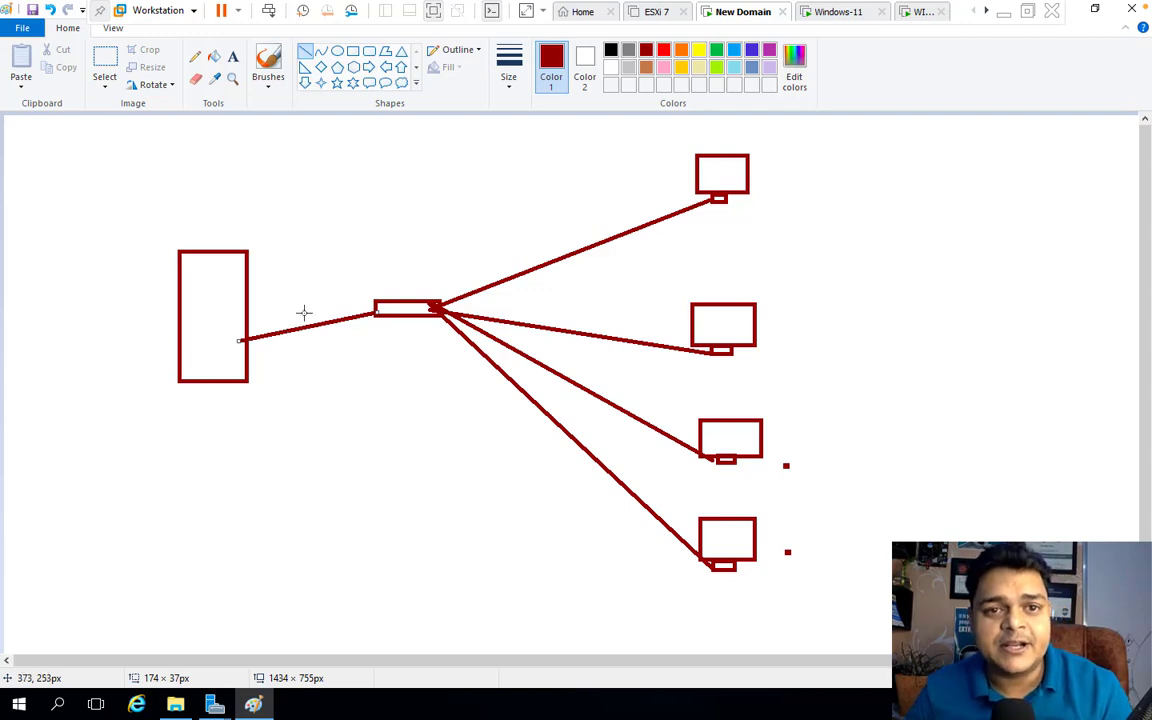
pyautogui.click(232, 58)
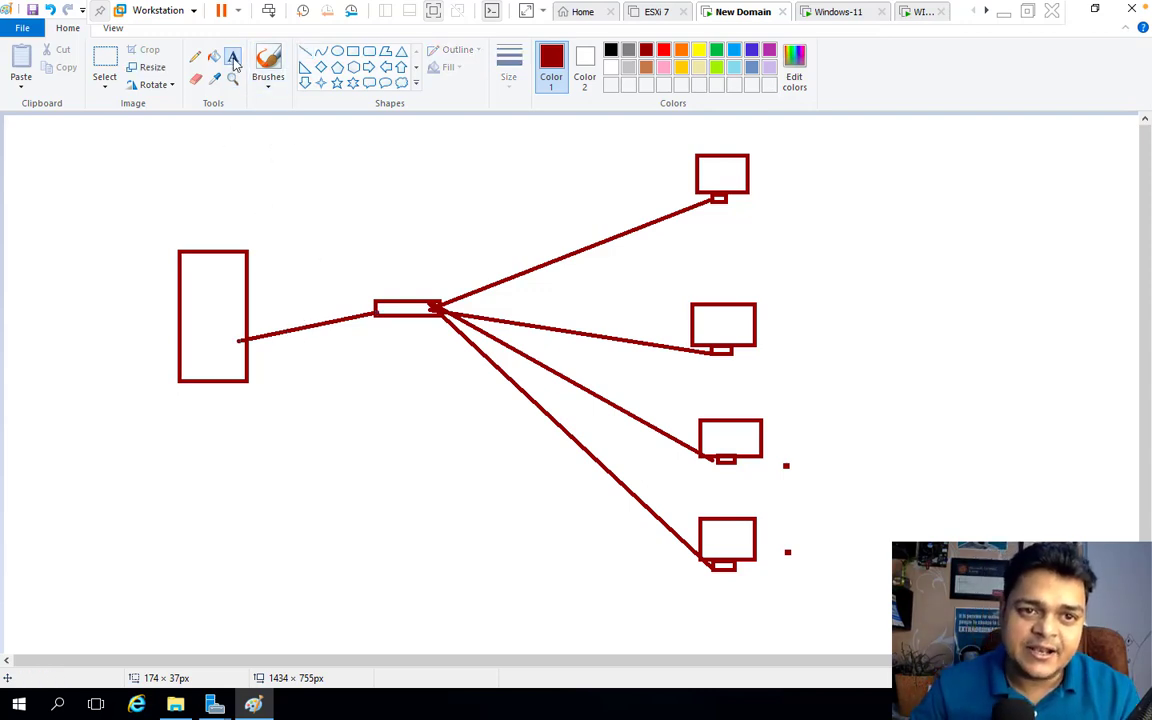
pyautogui.click(196, 58)
# With a thicker green pencil, handwrite 'WSUS Server' under the server box
pyautogui.click(508, 72)
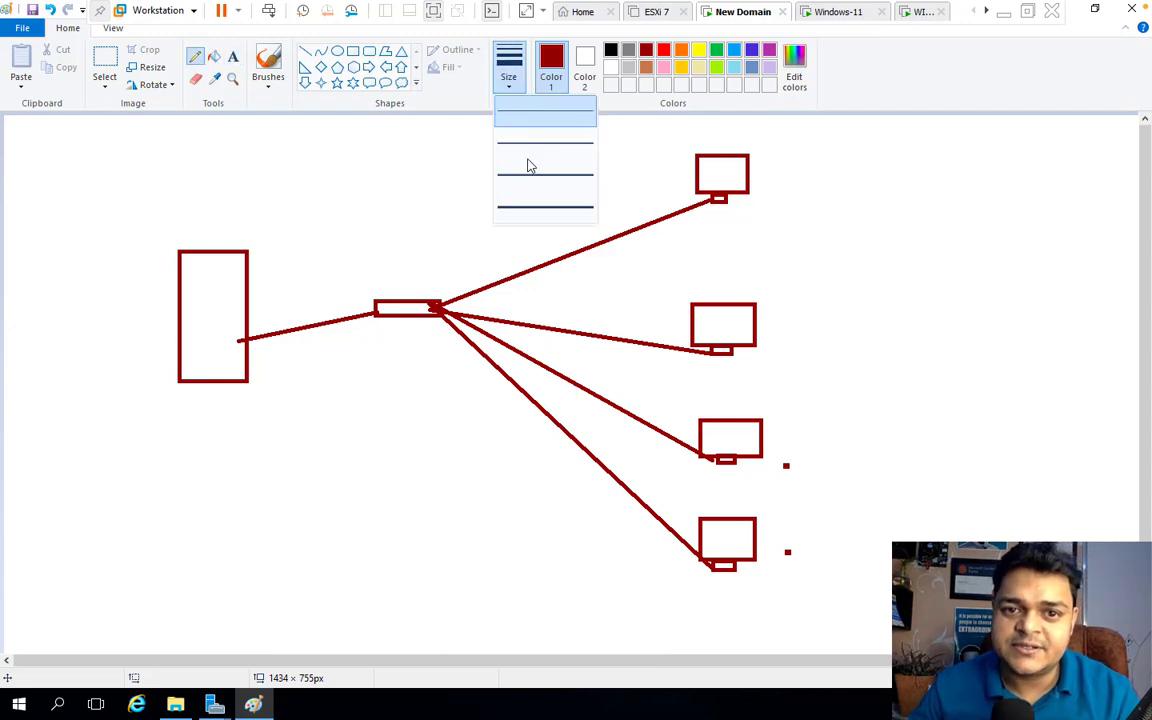
pyautogui.click(539, 170)
pyautogui.click(716, 49)
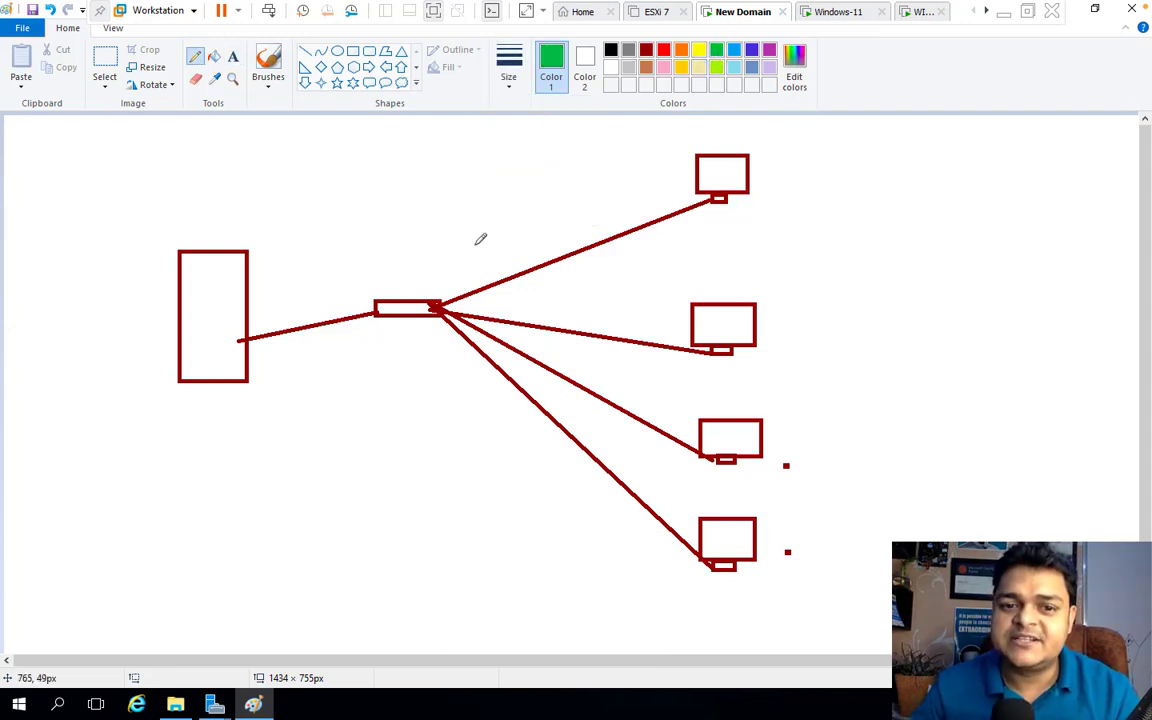
pyautogui.moveTo(163, 414); pyautogui.dragTo(228, 416)
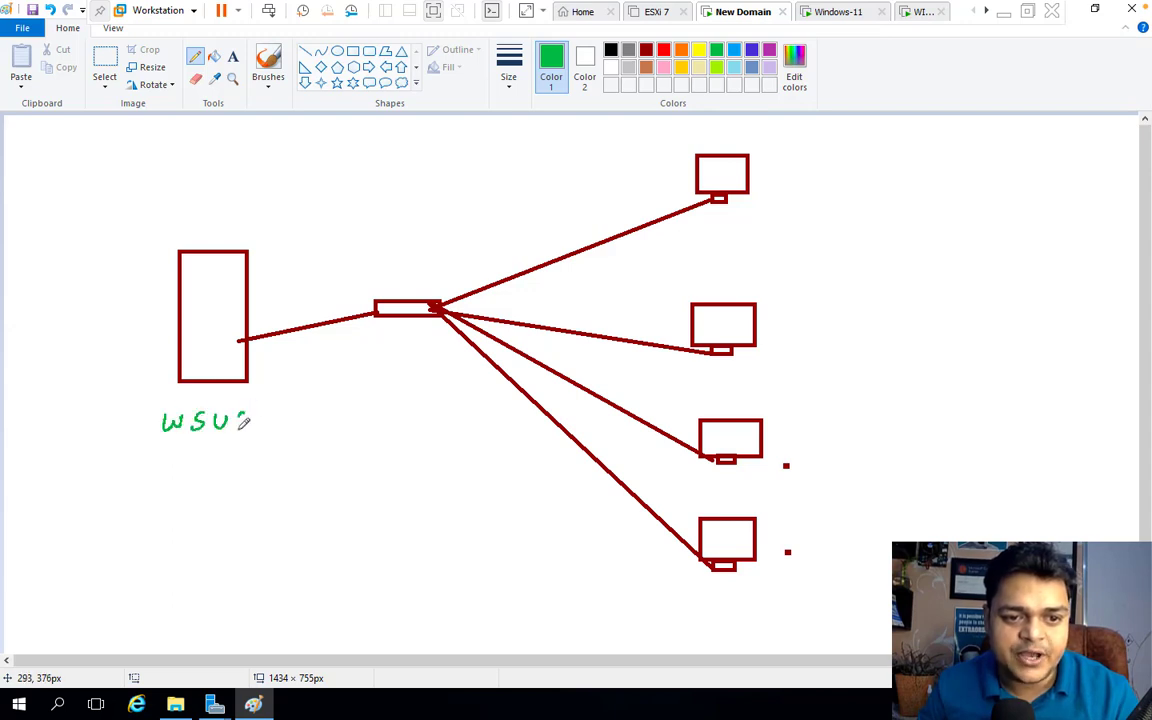
pyautogui.moveTo(168, 461)
pyautogui.mouseDown()
pyautogui.moveTo(153, 481)
pyautogui.moveTo(262, 458)
pyautogui.mouseUp()
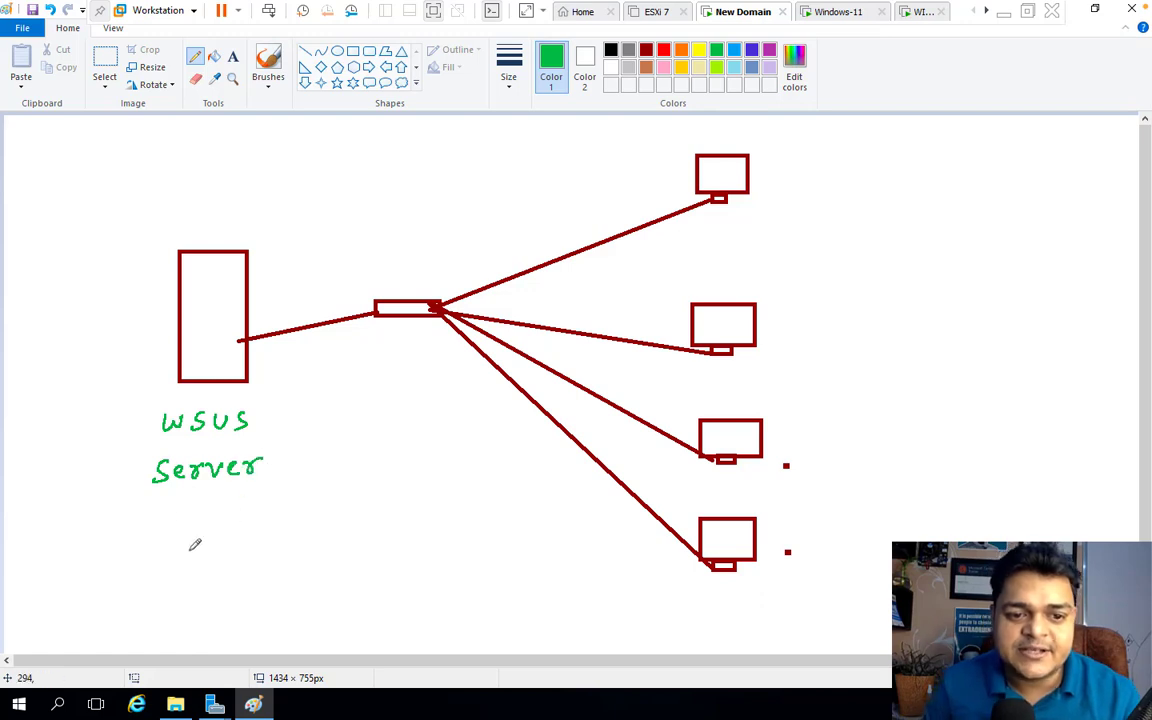
# In black, write 'ADDS', 'DNS' and 'Internet 25 mbps' below it, and begin a clients heading
pyautogui.click(611, 50)
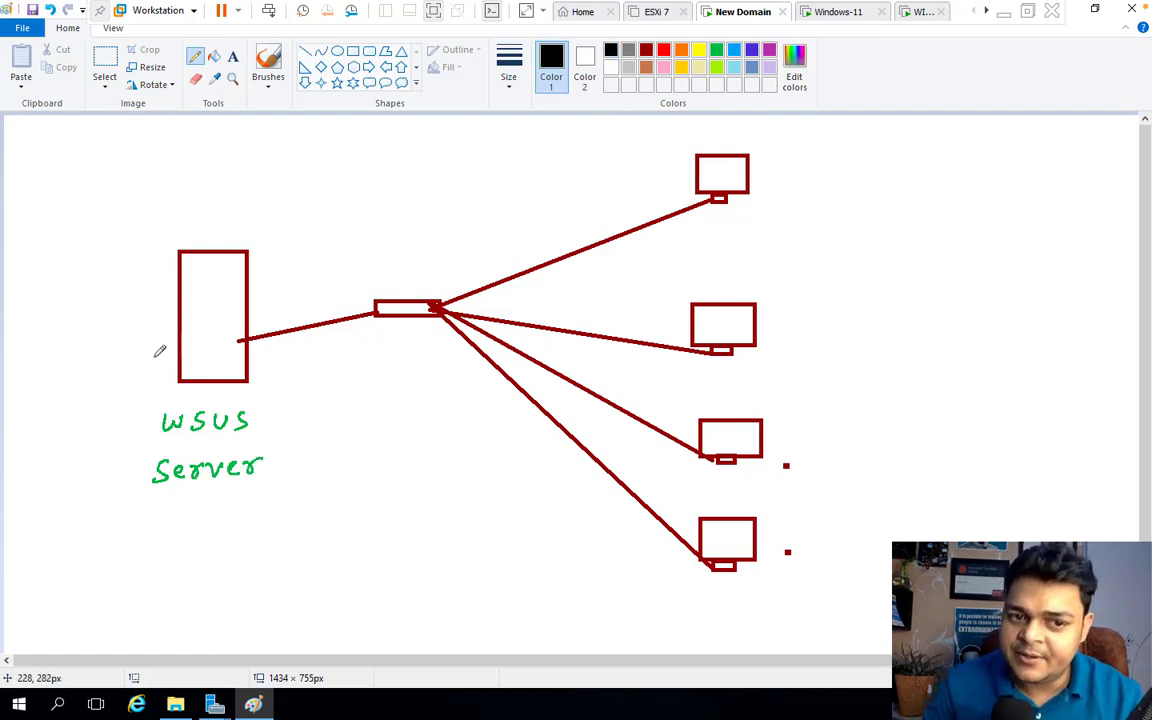
pyautogui.moveTo(141, 523)
pyautogui.mouseDown()
pyautogui.moveTo(200, 514)
pyautogui.moveTo(198, 541)
pyautogui.moveTo(212, 541)
pyautogui.mouseUp()
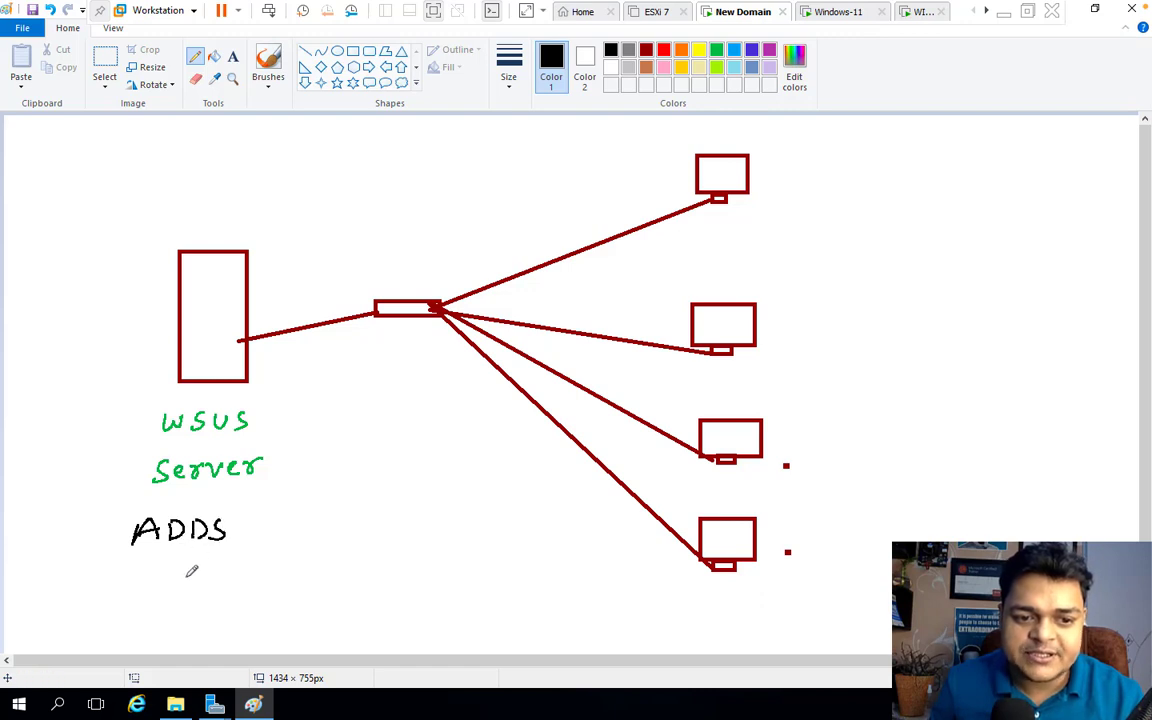
pyautogui.moveTo(138, 566)
pyautogui.mouseDown()
pyautogui.moveTo(148, 578)
pyautogui.moveTo(197, 565)
pyautogui.mouseUp()
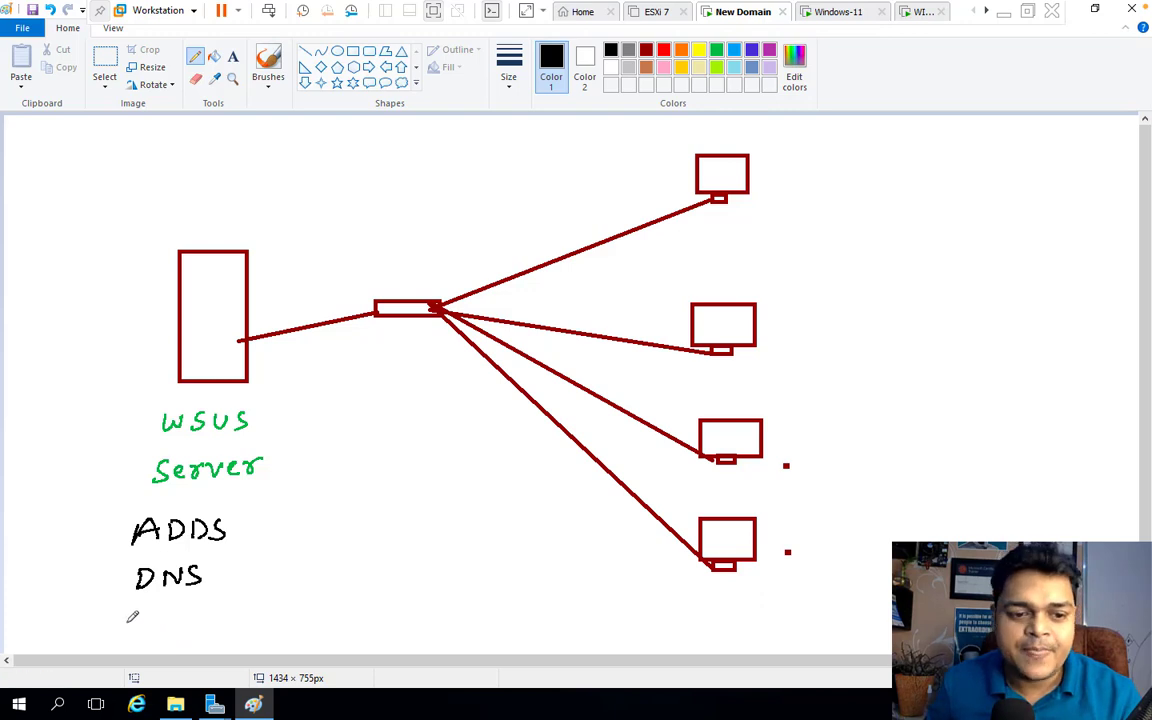
pyautogui.moveTo(134, 615); pyautogui.dragTo(133, 637)
pyautogui.moveTo(143, 632)
pyautogui.mouseDown()
pyautogui.moveTo(153, 620)
pyautogui.moveTo(157, 634)
pyautogui.mouseUp()
pyautogui.moveTo(171, 614)
pyautogui.mouseDown()
pyautogui.moveTo(170, 634)
pyautogui.moveTo(214, 620)
pyautogui.moveTo(238, 634)
pyautogui.mouseUp()
pyautogui.moveTo(241, 626)
pyautogui.mouseDown()
pyautogui.moveTo(264, 634)
pyautogui.moveTo(271, 610)
pyautogui.moveTo(401, 632)
pyautogui.mouseUp()
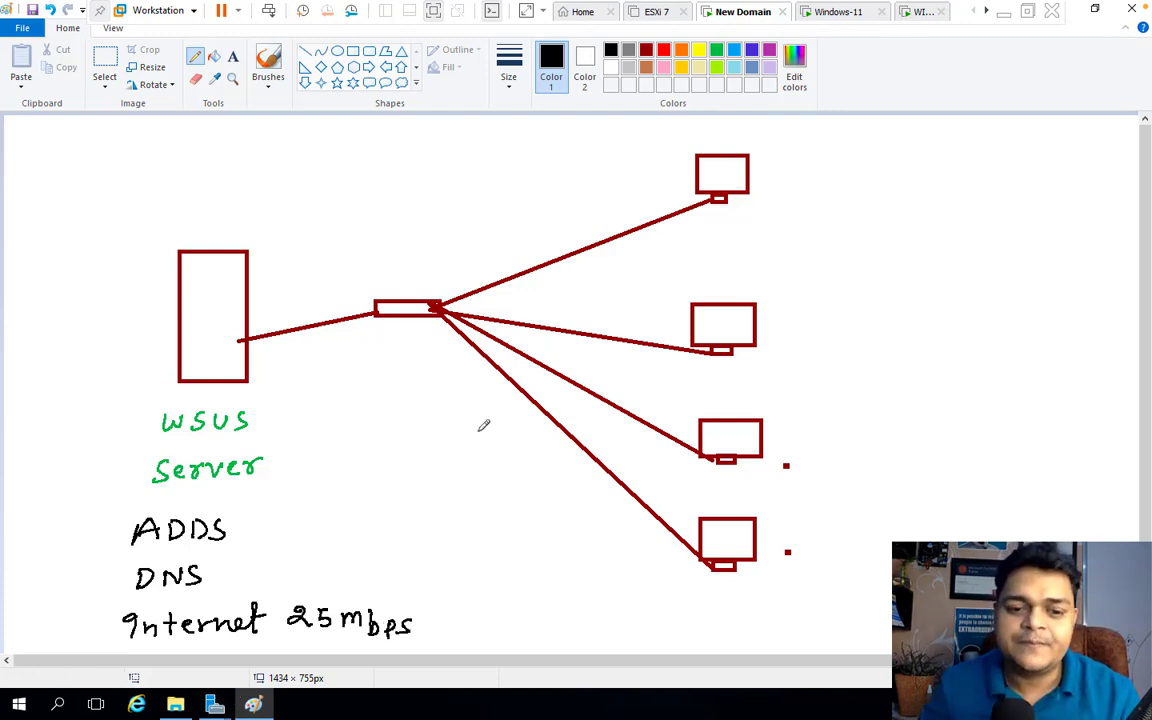
pyautogui.moveTo(712, 131)
pyautogui.mouseDown()
pyautogui.moveTo(712, 147)
pyautogui.moveTo(776, 148)
pyautogui.mouseUp()
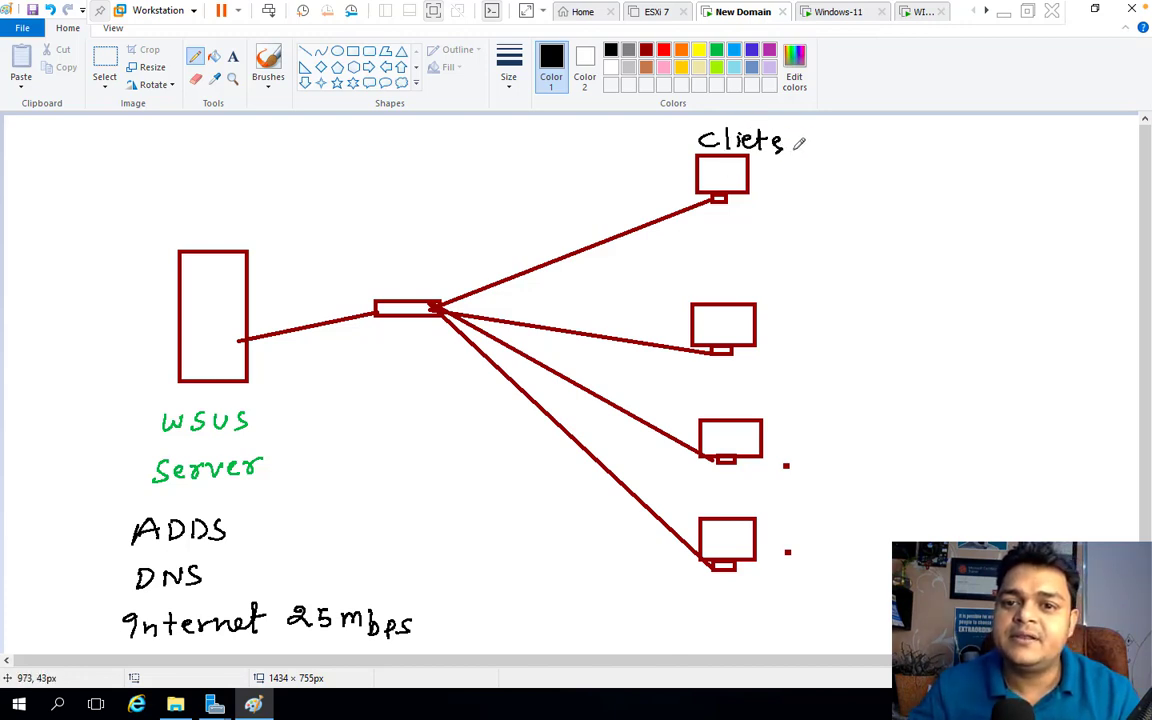
# Finish the clients heading and label the monitors win-10, win-10, win-11 and win-7 in black
pyautogui.click(796, 147)
pyautogui.moveTo(718, 229); pyautogui.dragTo(772, 243)
pyautogui.moveTo(781, 239); pyautogui.dragTo(795, 243)
pyautogui.moveTo(808, 234); pyautogui.dragTo(809, 234)
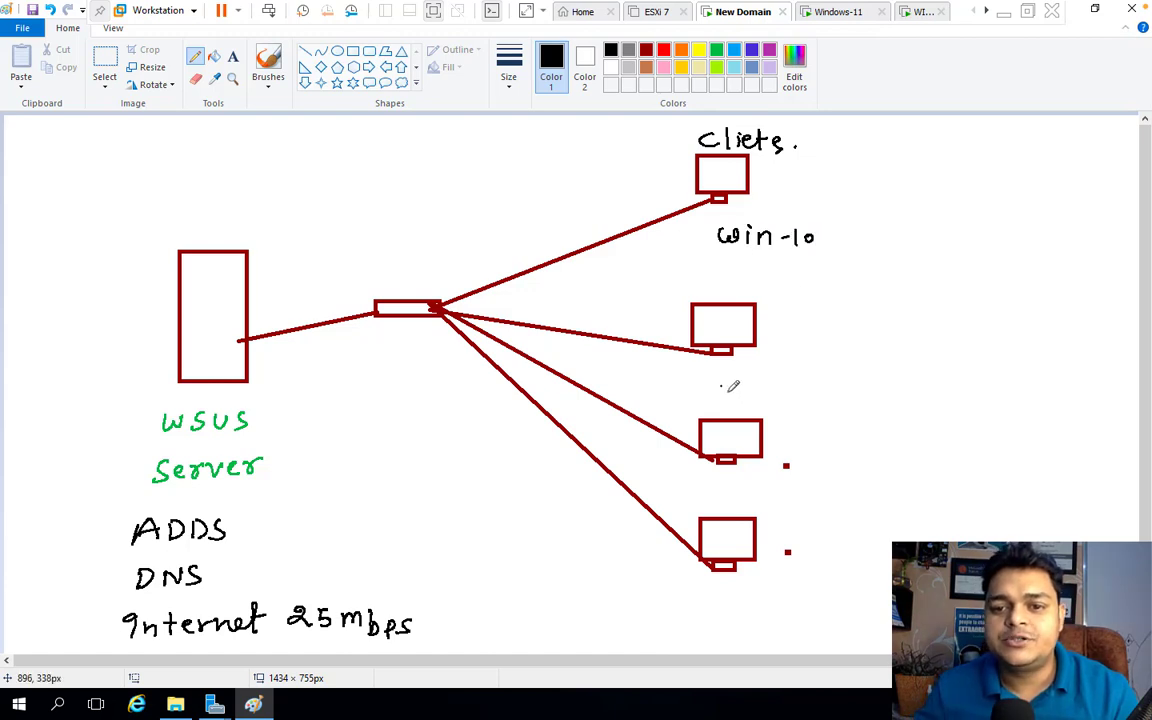
pyautogui.moveTo(718, 384); pyautogui.dragTo(747, 396)
pyautogui.moveTo(752, 396); pyautogui.dragTo(789, 397)
pyautogui.moveTo(808, 384)
pyautogui.mouseDown()
pyautogui.moveTo(805, 396)
pyautogui.moveTo(808, 384)
pyautogui.mouseUp()
pyautogui.moveTo(718, 493); pyautogui.dragTo(775, 505)
pyautogui.moveTo(779, 499); pyautogui.dragTo(797, 505)
pyautogui.moveTo(809, 491); pyautogui.dragTo(809, 504)
pyautogui.moveTo(716, 598)
pyautogui.mouseDown()
pyautogui.moveTo(764, 594)
pyautogui.moveTo(810, 616)
pyautogui.mouseUp()
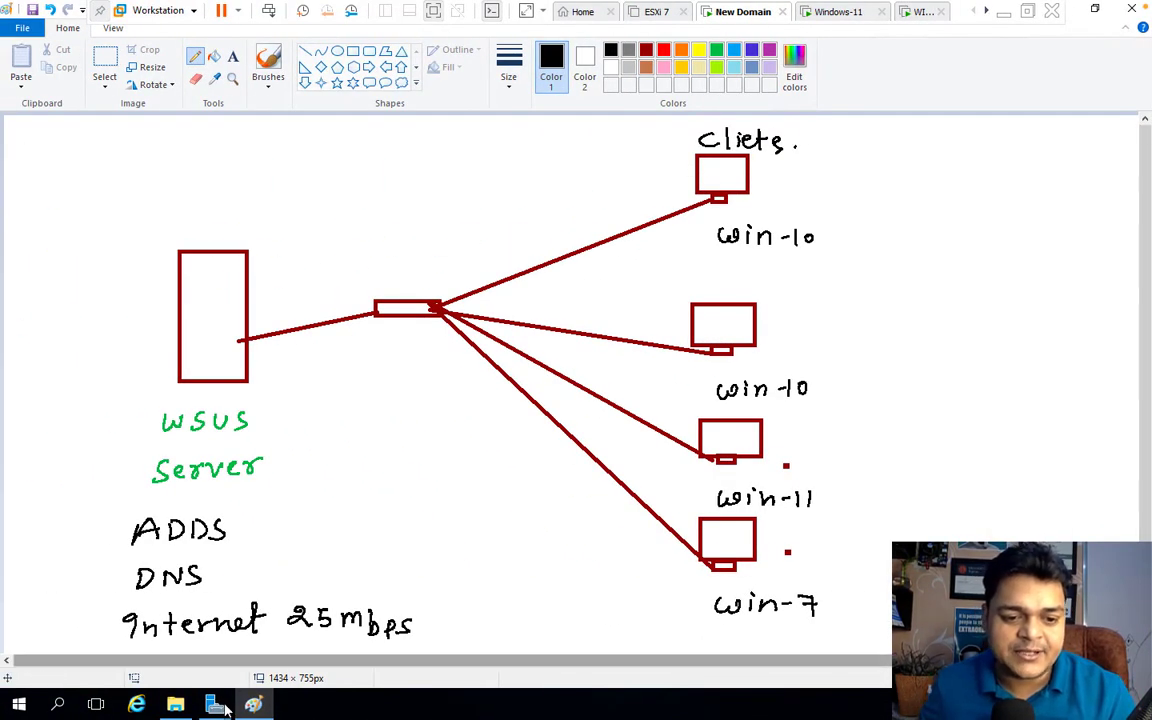
# Bring back the Add Roles and Features wizard, then minimize it to show the dashboard
pyautogui.moveTo(215, 705)
pyautogui.click(290, 580)
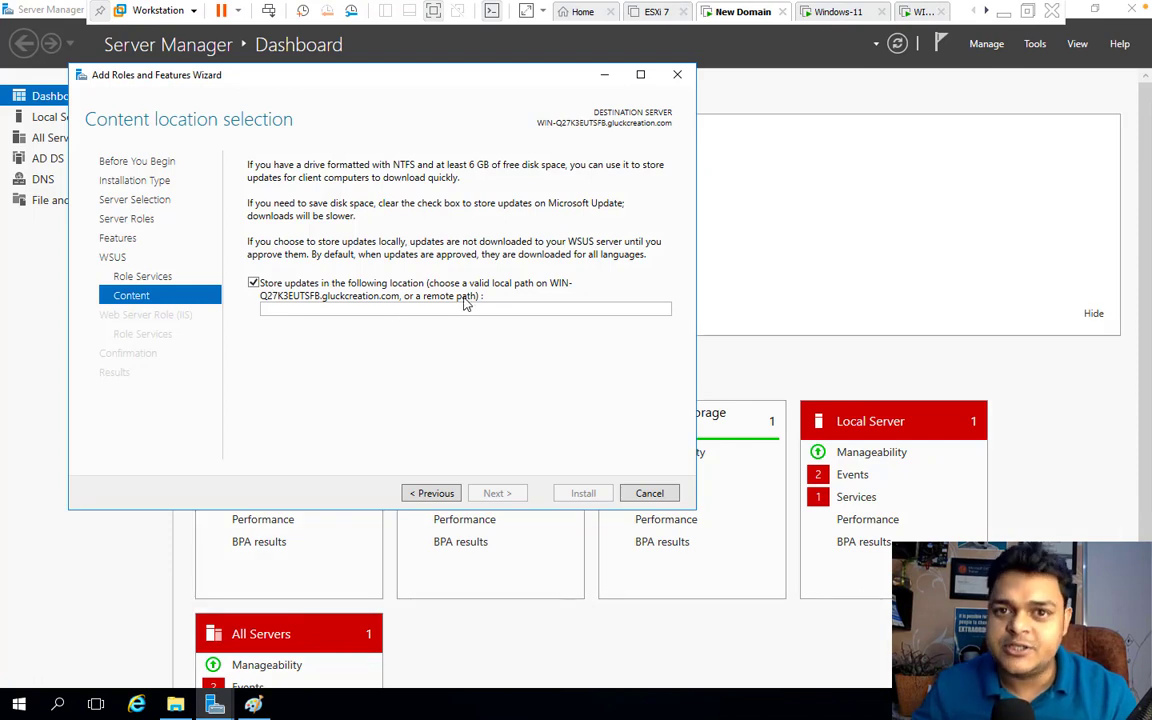
pyautogui.click(604, 75)
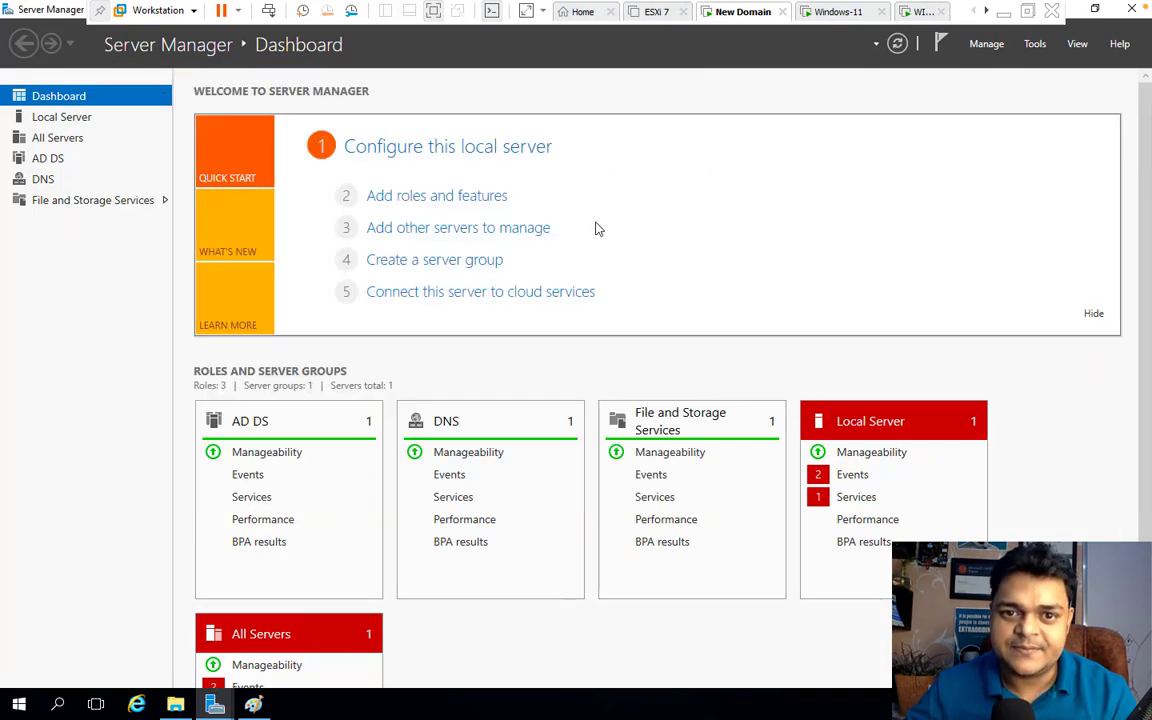
# Reveal the Download folder's full path, hide Explorer, and bring the Paint diagram to the front
pyautogui.click(186, 705)
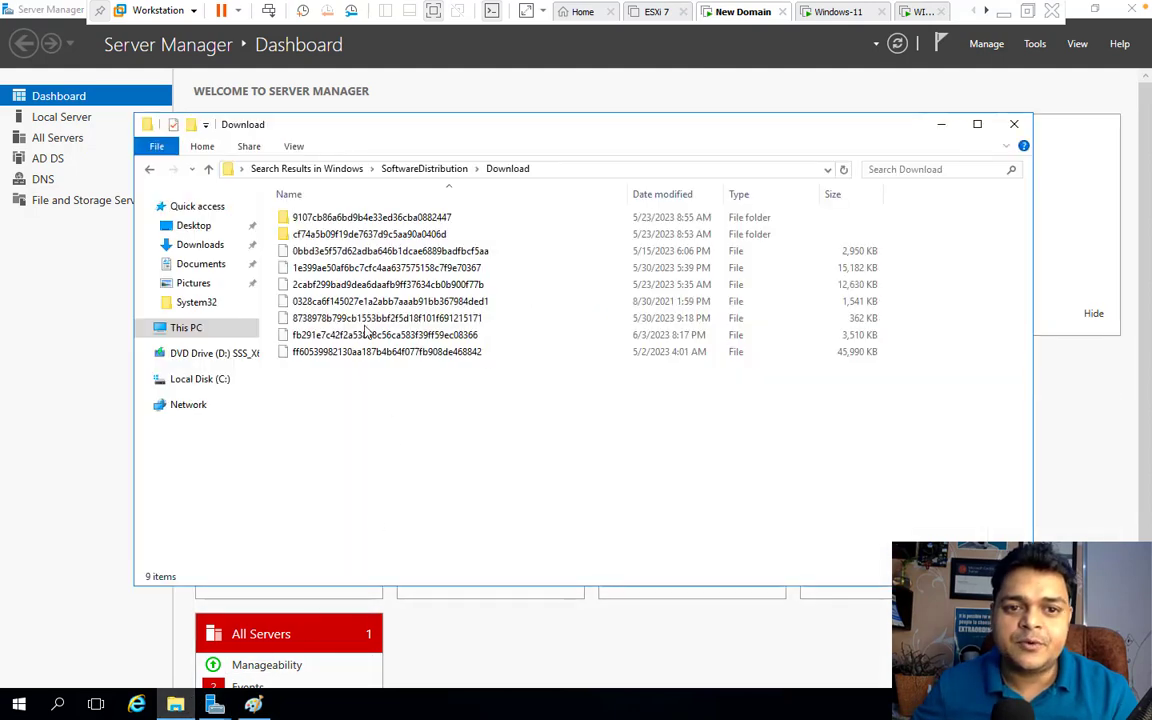
pyautogui.click(555, 172)
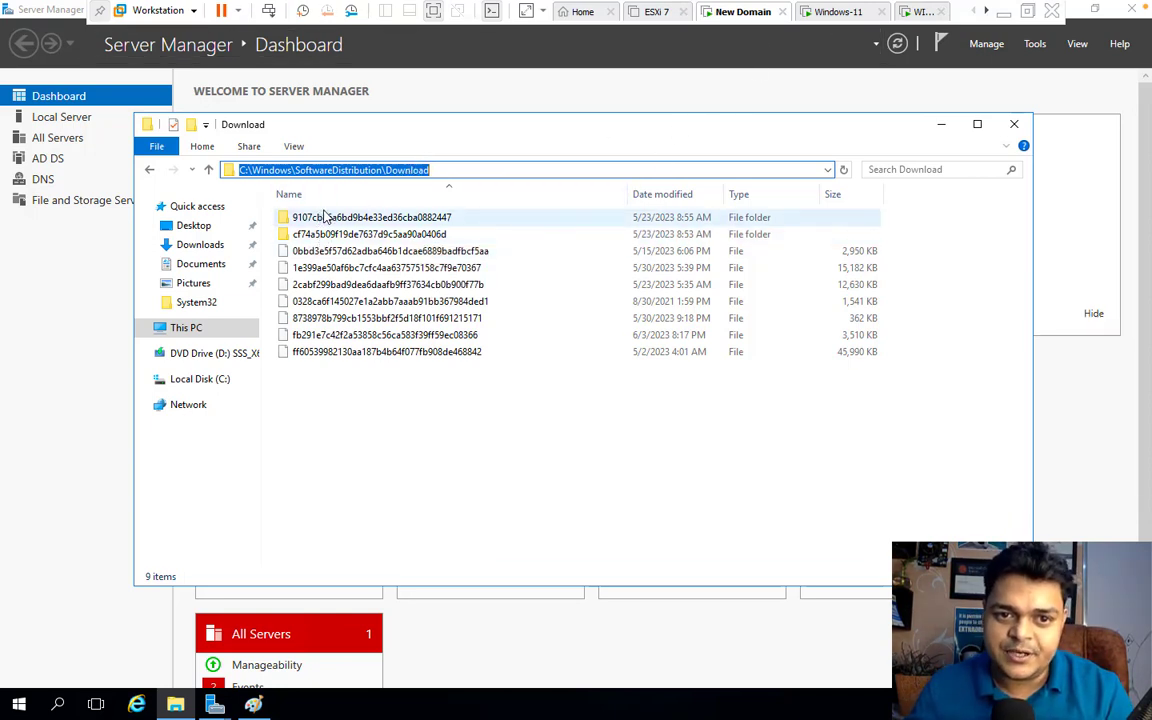
pyautogui.click(941, 126)
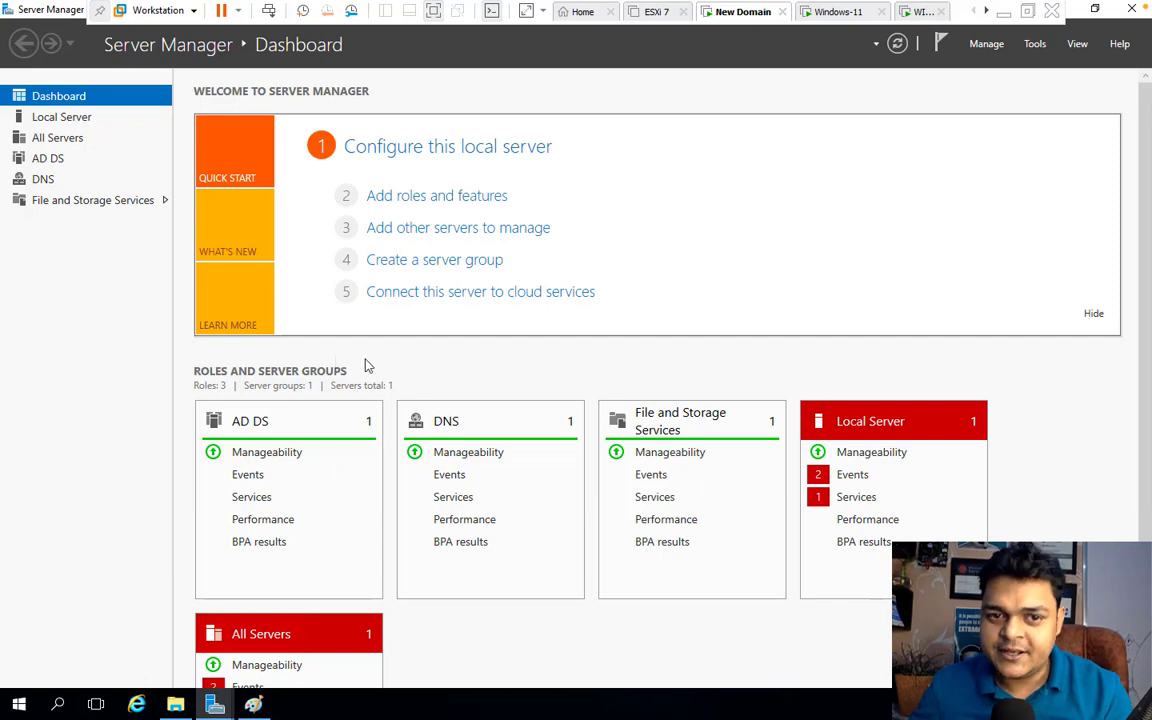
pyautogui.click(254, 703)
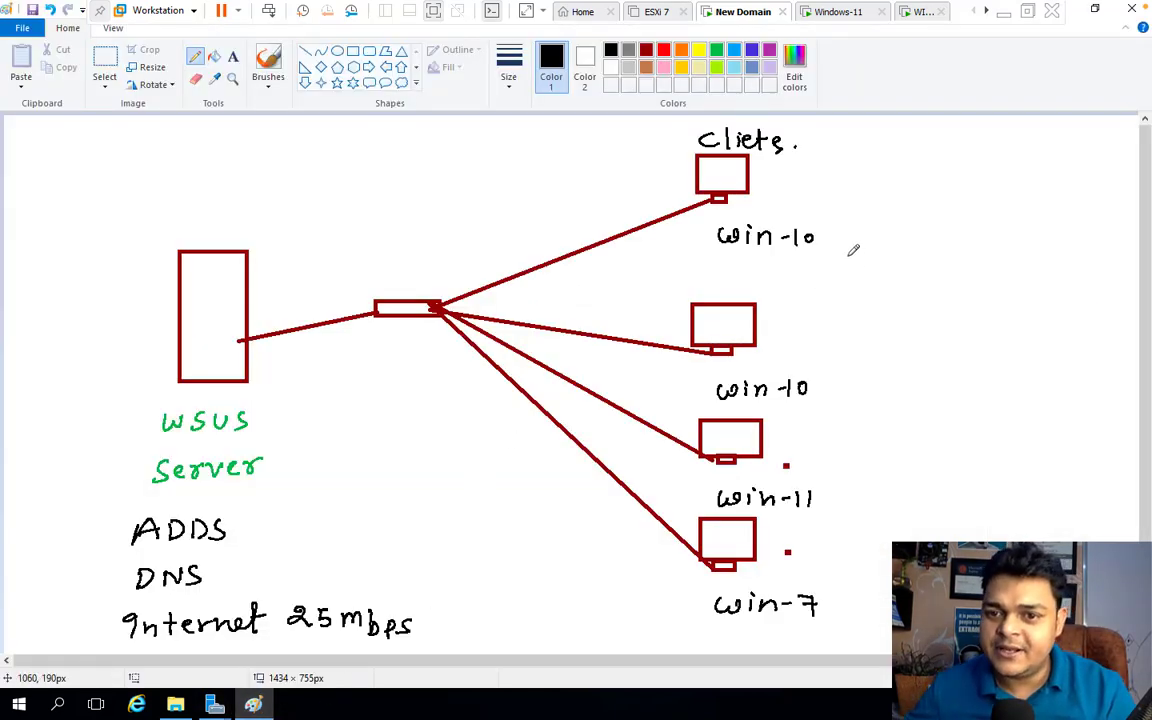
# Underline the four client labels win-10, win-10, win-11 and win-7
pyautogui.moveTo(747, 256); pyautogui.dragTo(787, 256)
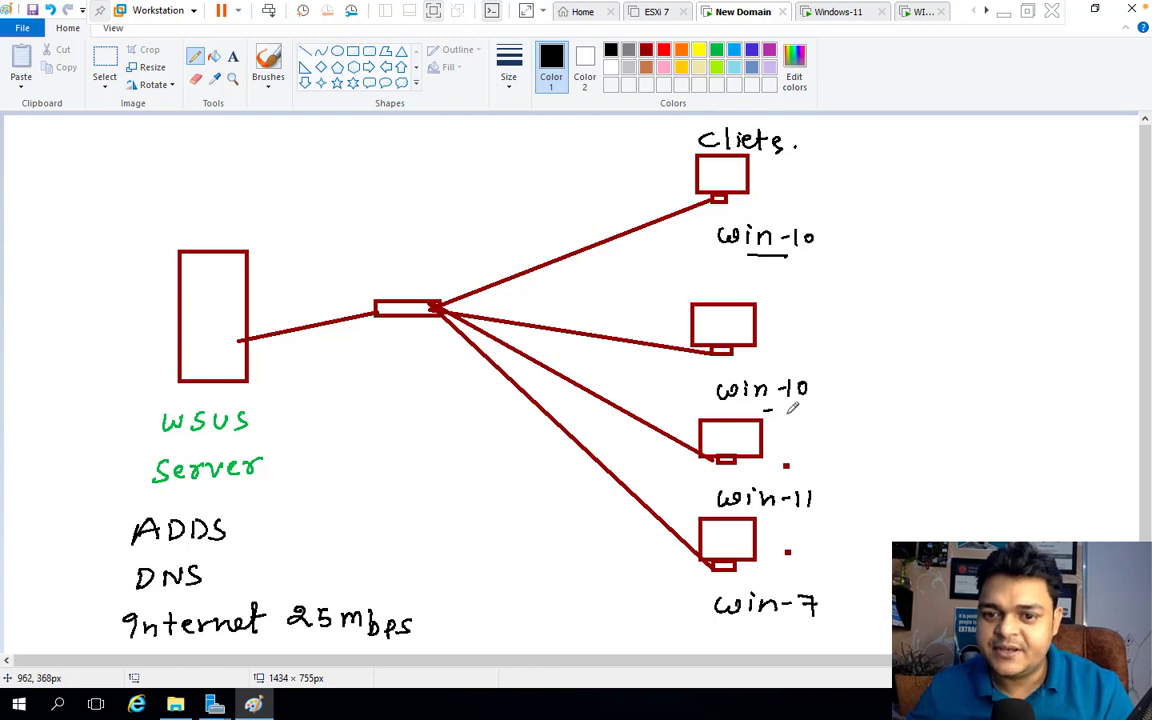
pyautogui.moveTo(765, 410); pyautogui.dragTo(789, 409)
pyautogui.moveTo(768, 522); pyautogui.dragTo(794, 521)
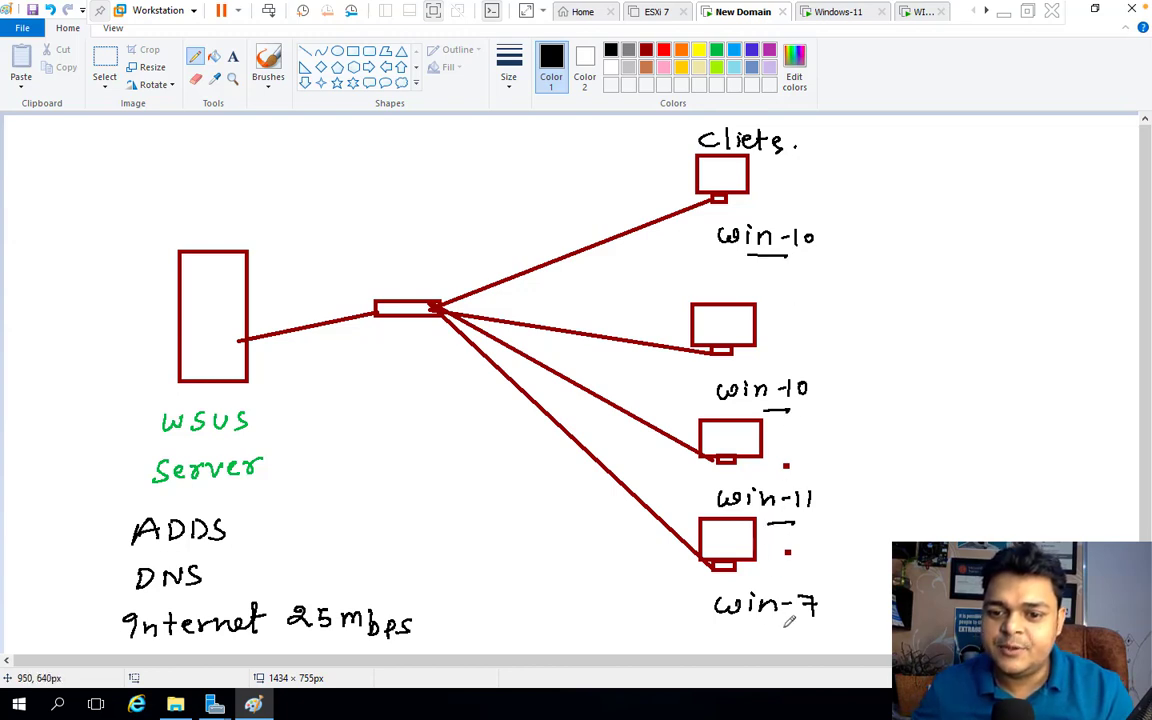
pyautogui.moveTo(788, 623); pyautogui.dragTo(762, 624)
# In blue, draw small boxes beside the server labelled win-10 and win-11, and start another box
pyautogui.click(716, 50)
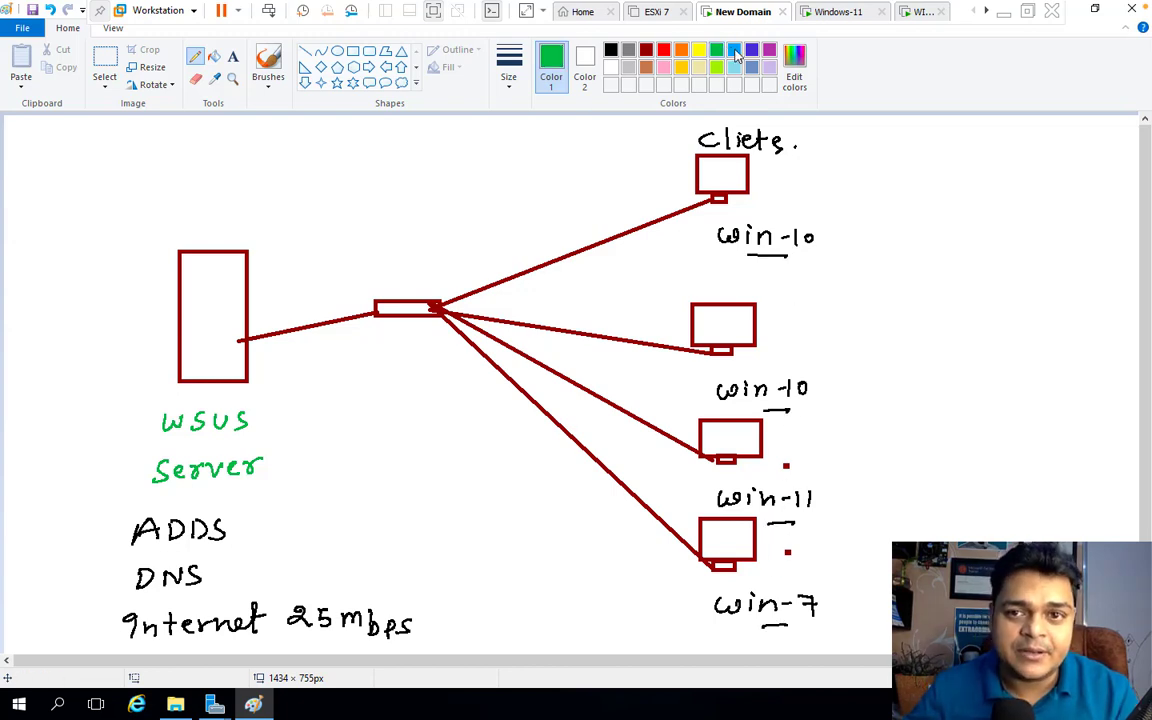
pyautogui.click(752, 50)
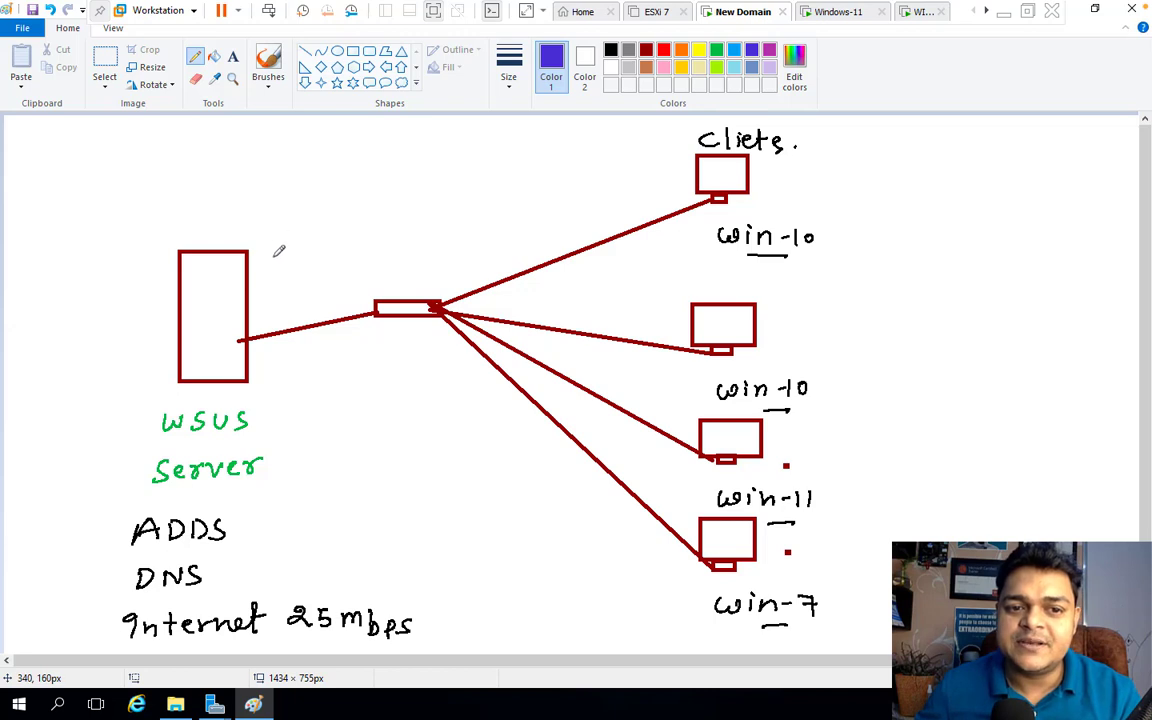
pyautogui.moveTo(318, 238)
pyautogui.mouseDown()
pyautogui.moveTo(318, 257)
pyautogui.moveTo(277, 258)
pyautogui.moveTo(320, 295)
pyautogui.moveTo(273, 298)
pyautogui.mouseUp()
pyautogui.moveTo(333, 241); pyautogui.dragTo(391, 244)
pyautogui.moveTo(400, 229); pyautogui.dragTo(398, 234)
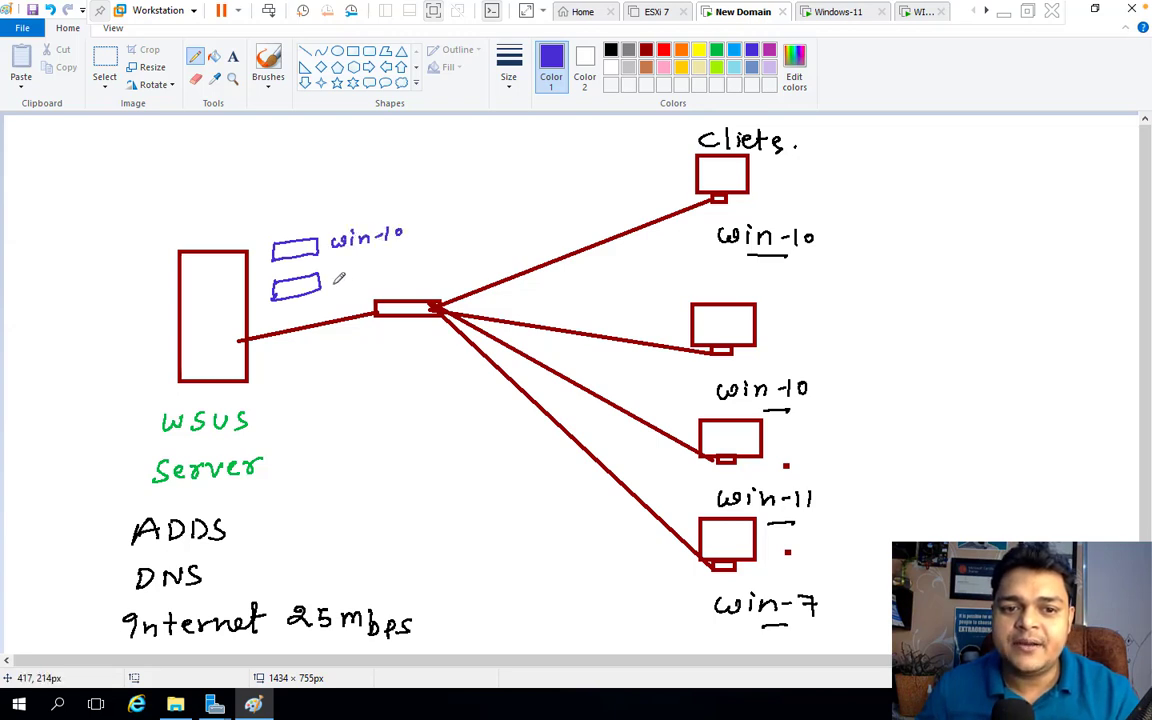
pyautogui.moveTo(336, 276)
pyautogui.mouseDown()
pyautogui.moveTo(333, 289)
pyautogui.moveTo(349, 278)
pyautogui.mouseUp()
pyautogui.moveTo(353, 276)
pyautogui.mouseDown()
pyautogui.moveTo(353, 286)
pyautogui.moveTo(386, 278)
pyautogui.mouseUp()
pyautogui.moveTo(394, 268); pyautogui.dragTo(393, 284)
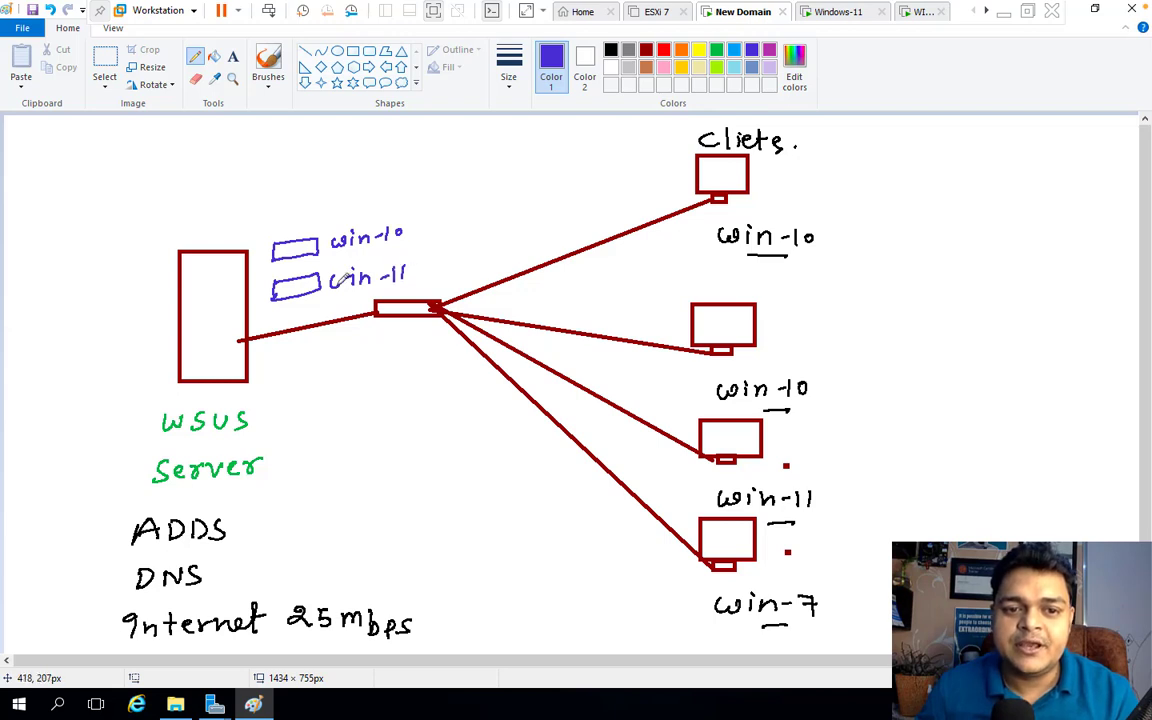
pyautogui.moveTo(276, 221)
pyautogui.mouseDown()
pyautogui.moveTo(276, 235)
pyautogui.moveTo(341, 212)
pyautogui.mouseUp()
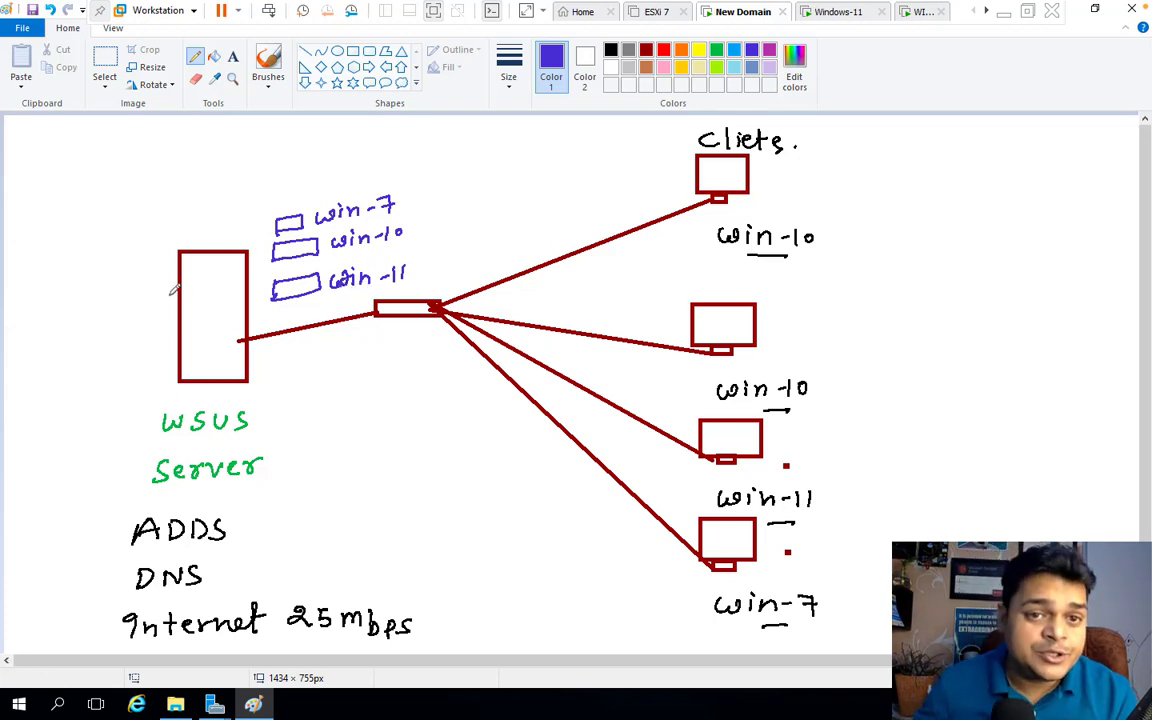
# Circle the word 'patch' in red inside the WSUS server box, then minimize the VM window
pyautogui.click(337, 51)
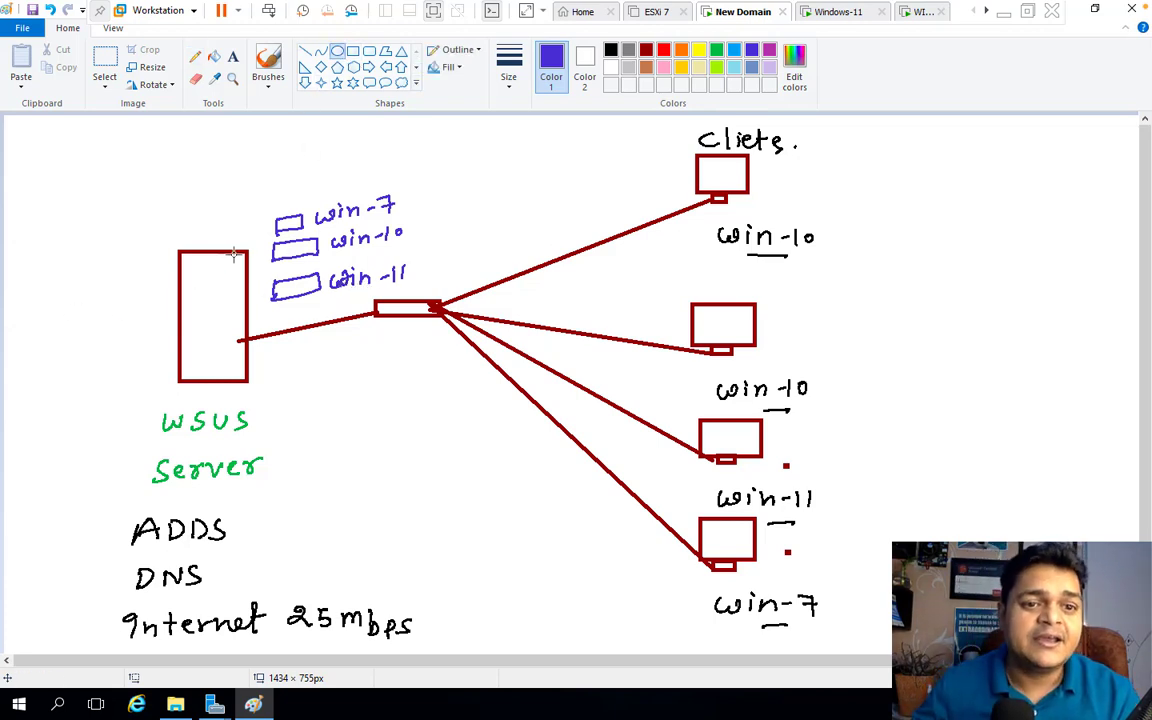
pyautogui.moveTo(190, 283); pyautogui.dragTo(238, 314)
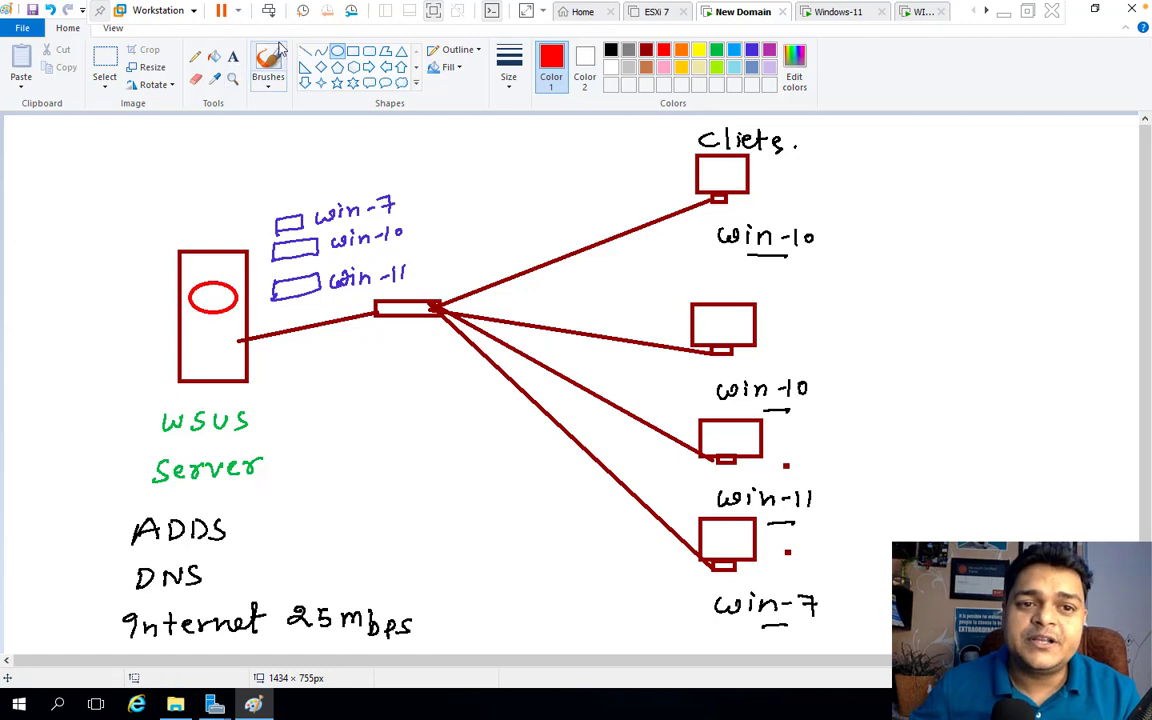
pyautogui.click(195, 57)
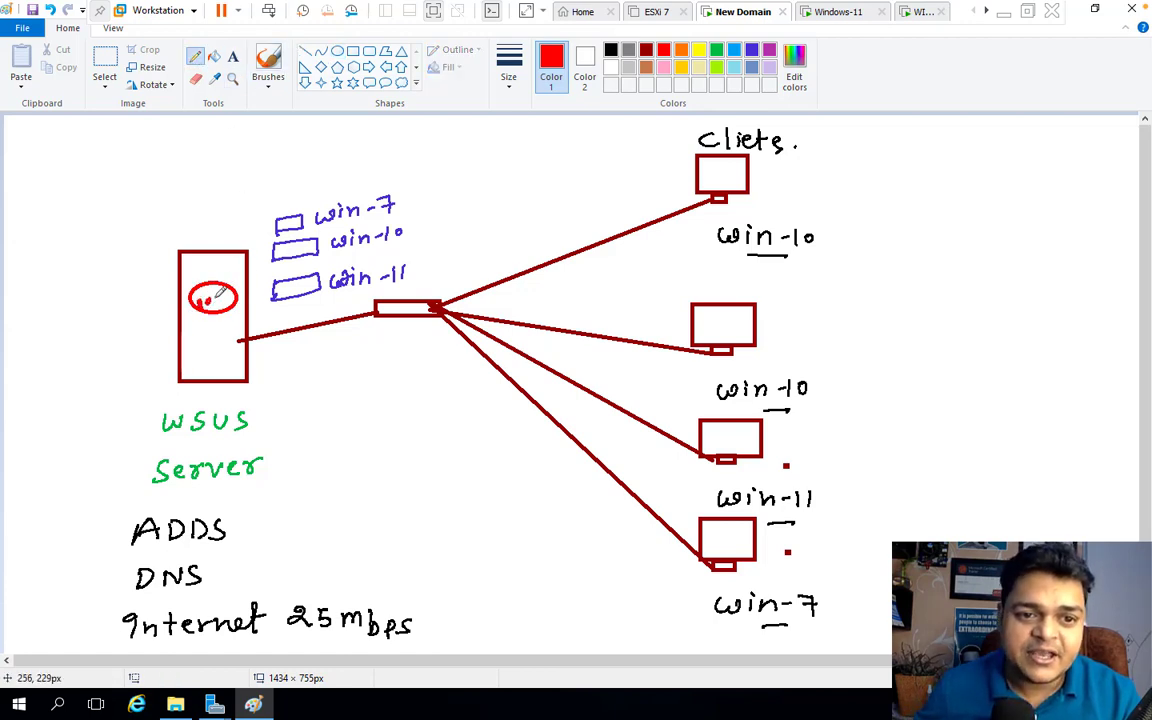
pyautogui.moveTo(203, 300); pyautogui.dragTo(233, 300)
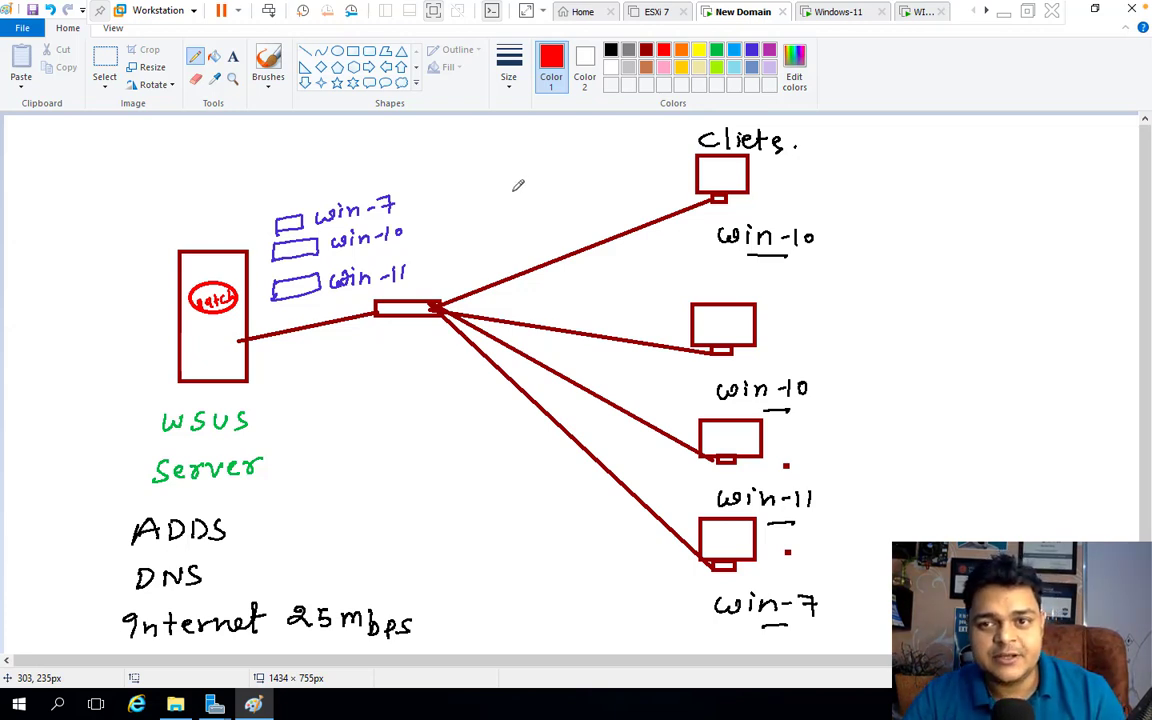
pyautogui.click(1005, 13)
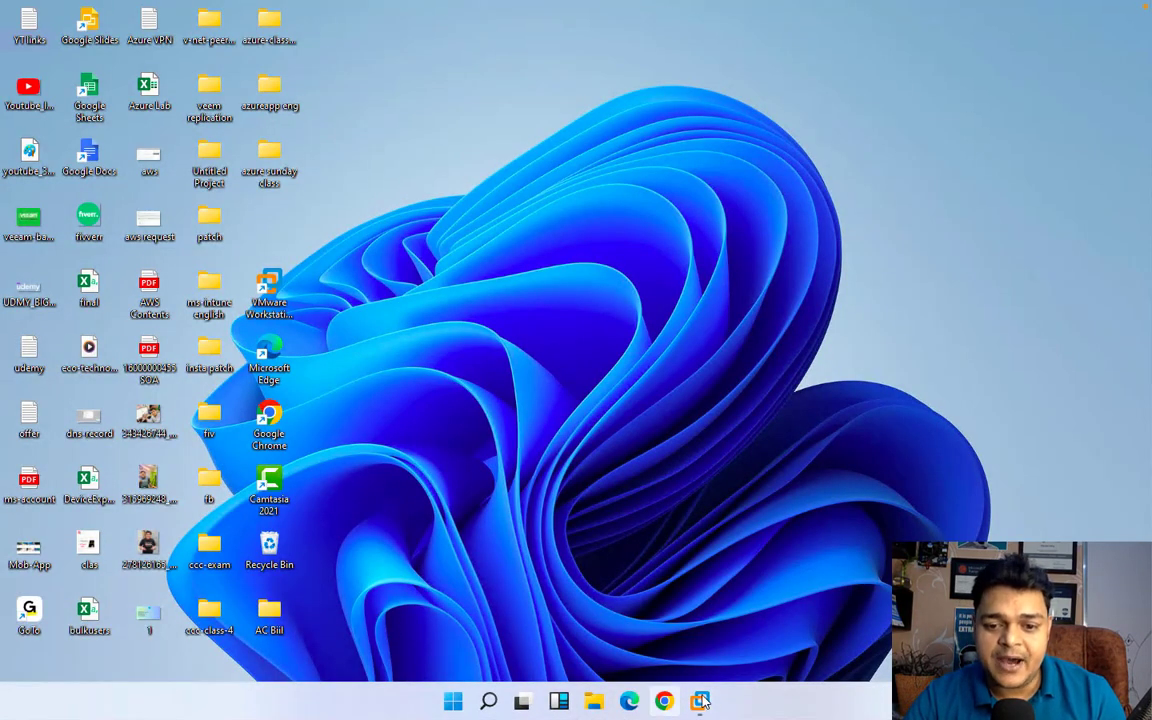
# Restore the VM, dismiss Paint's save prompt to keep the diagram, and minimize Paint
pyautogui.moveTo(699, 700)
pyautogui.click(699, 622)
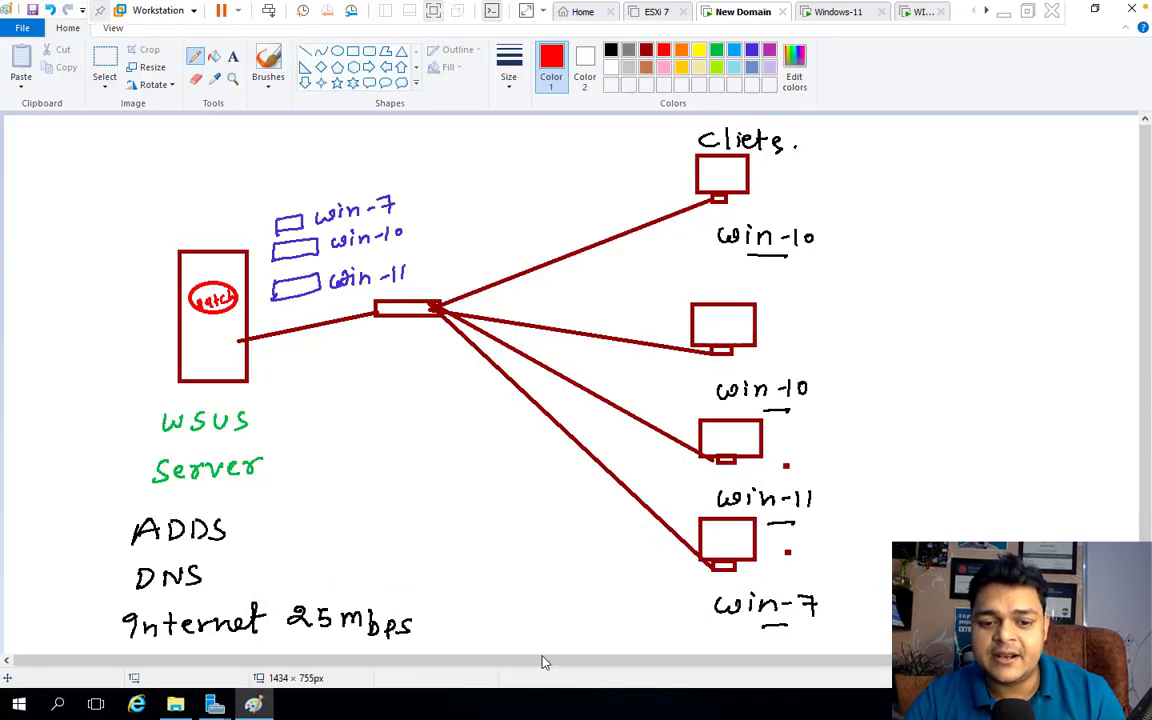
pyautogui.click(1129, 12)
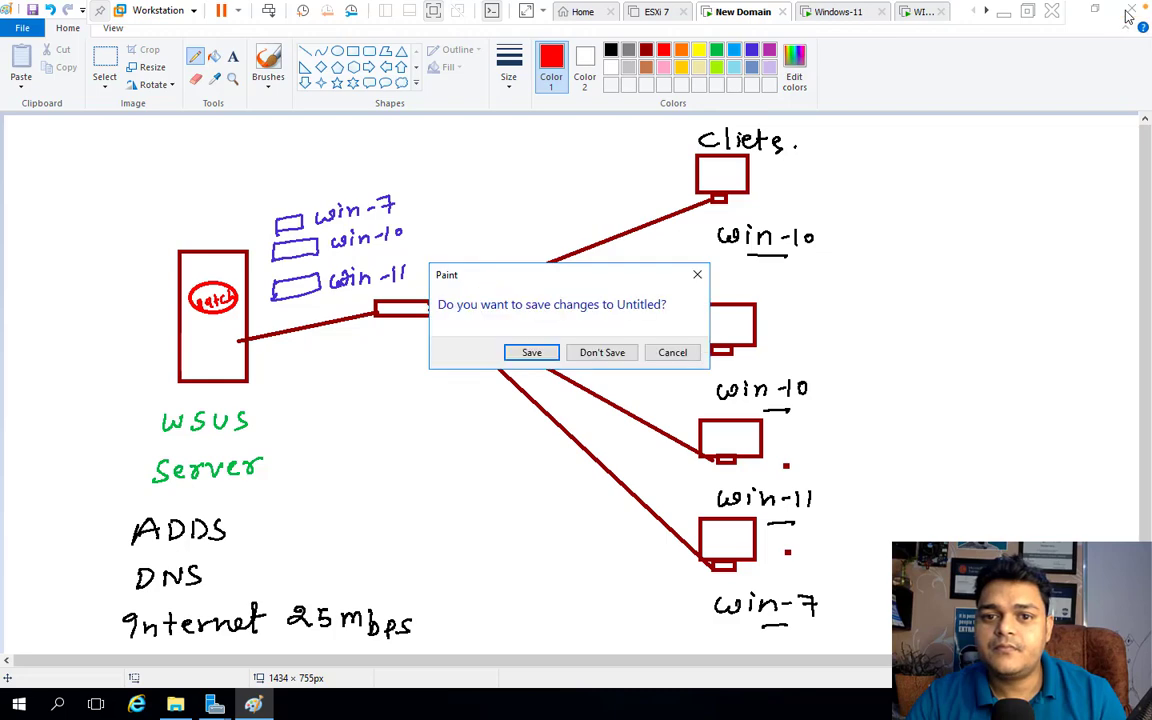
pyautogui.click(698, 274)
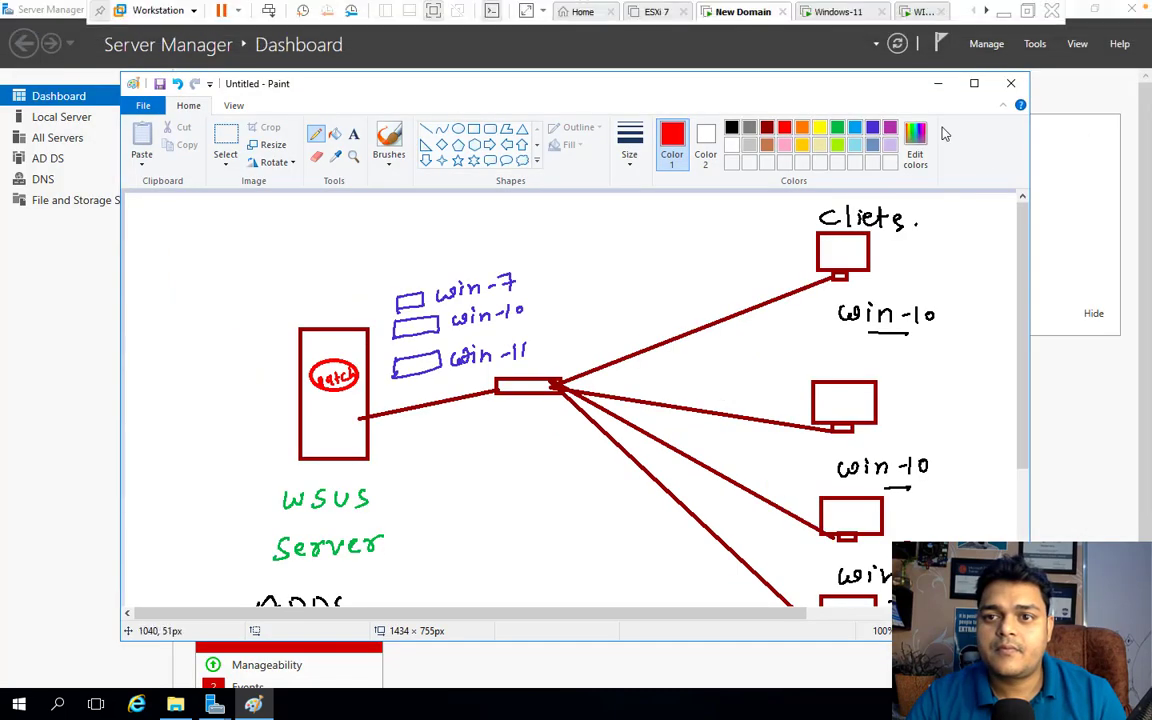
pyautogui.click(941, 84)
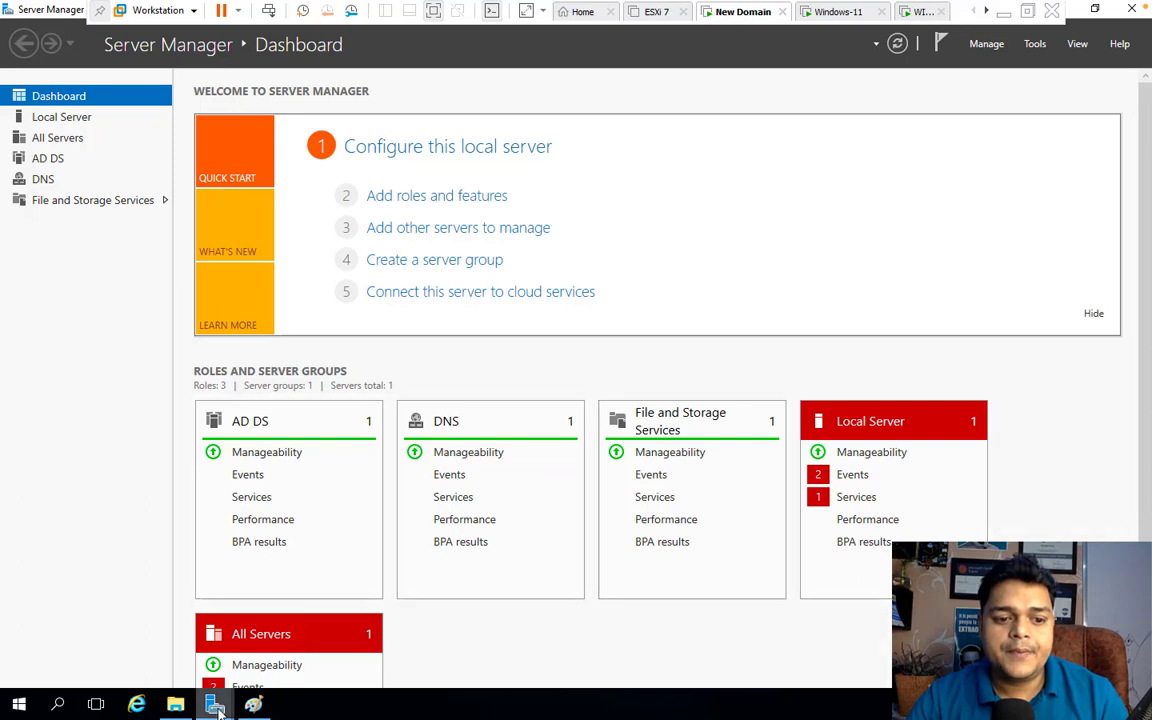
# Launch Disk Management with diskmgmt.msc and shrink the C: volume by 15000 MB
pyautogui.moveTo(215, 704)
pyautogui.click(314, 622)
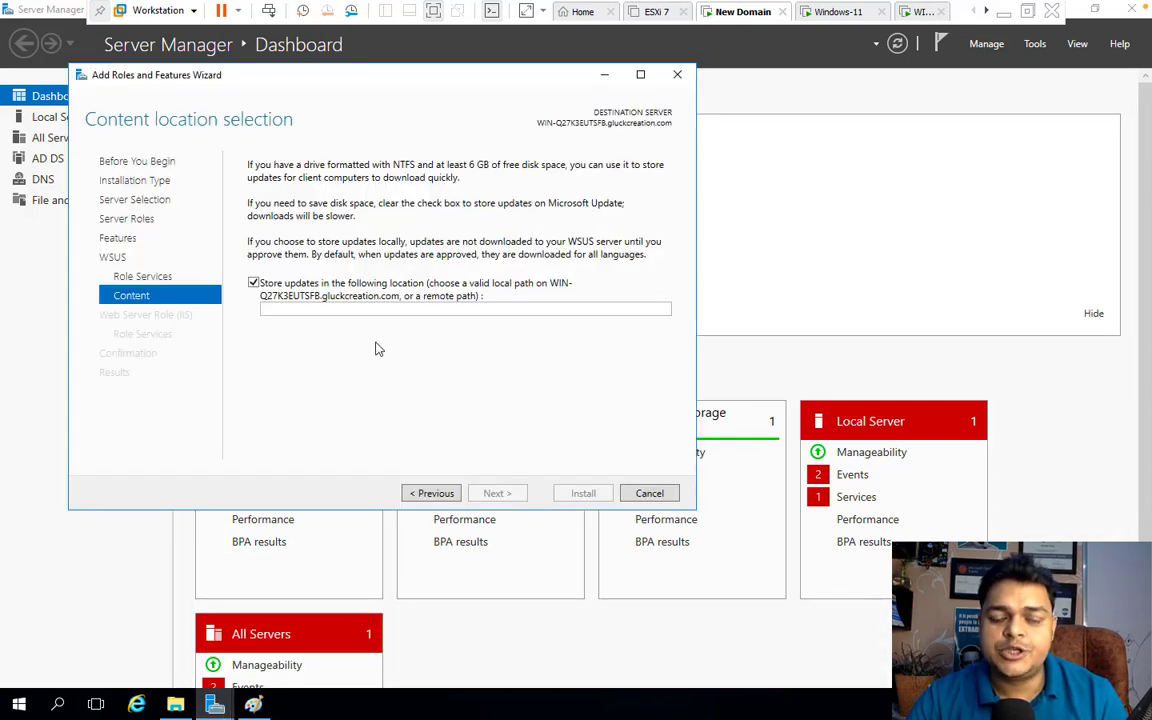
pyautogui.press('super+r')
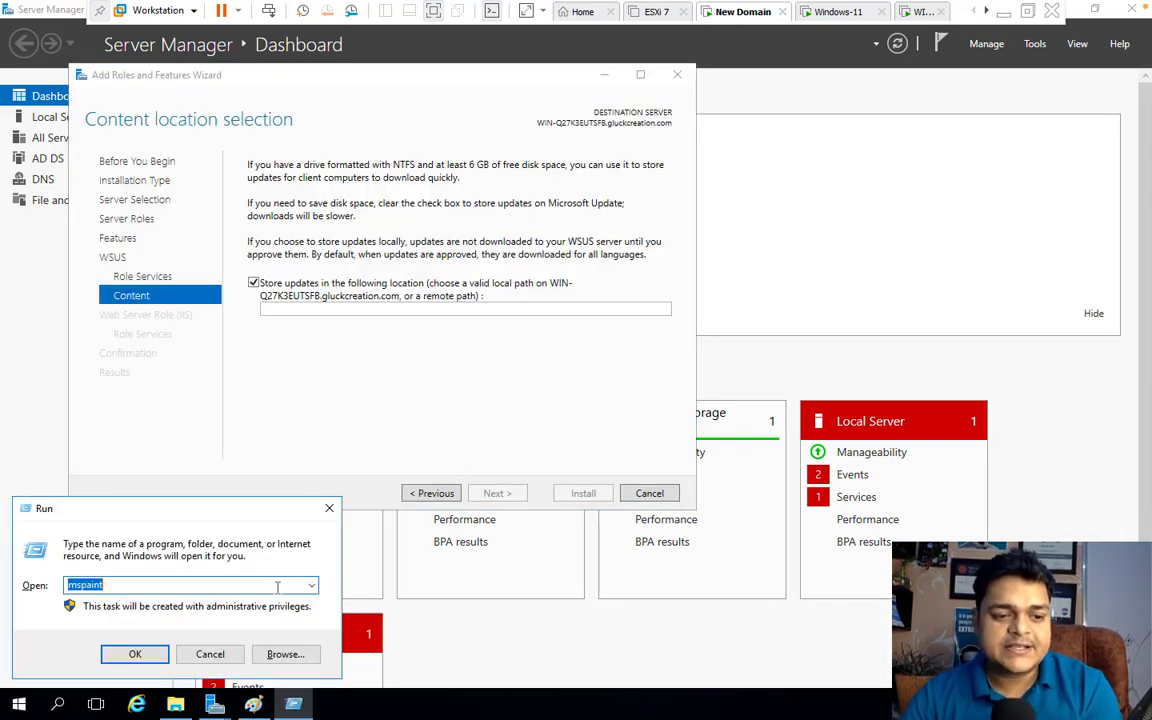
pyautogui.write('dis')
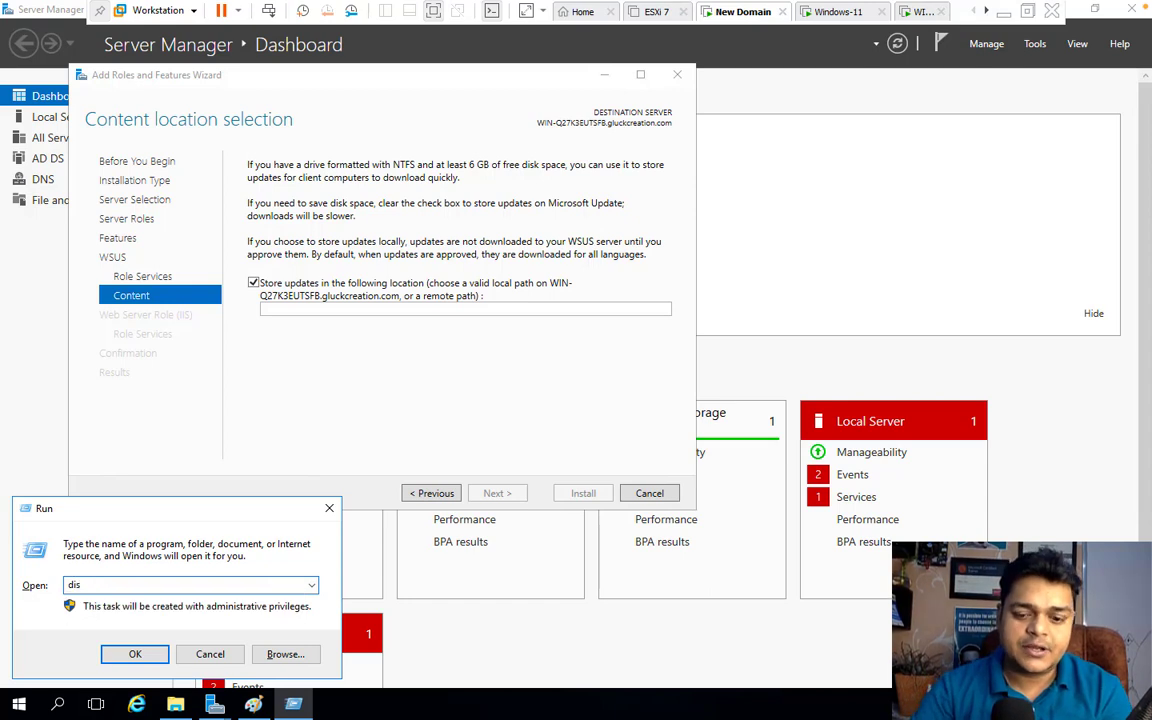
pyautogui.write('kmgmt')
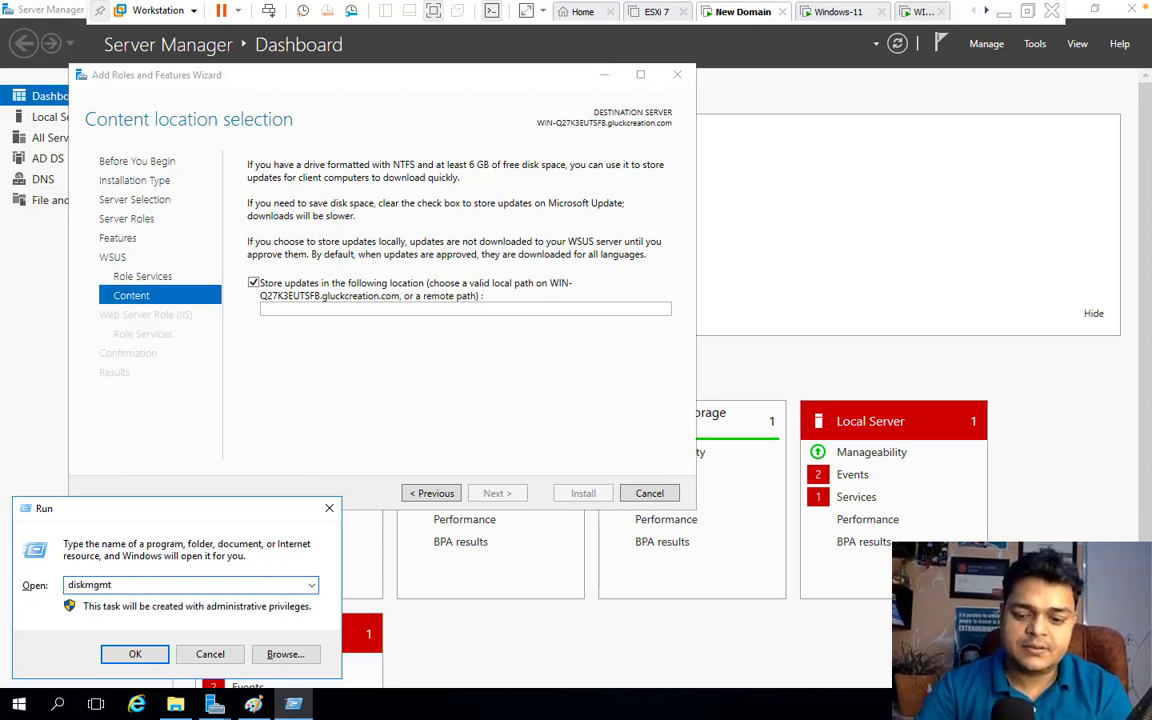
pyautogui.write('.msc')
pyautogui.press('Return')
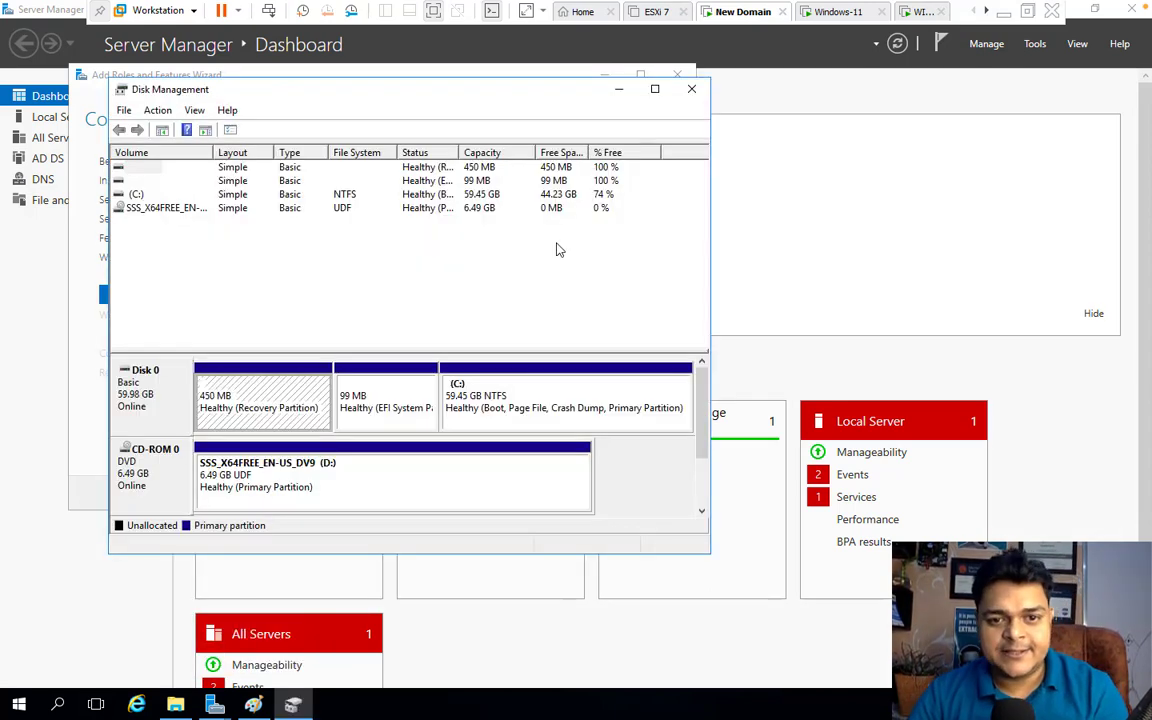
pyautogui.click(655, 89)
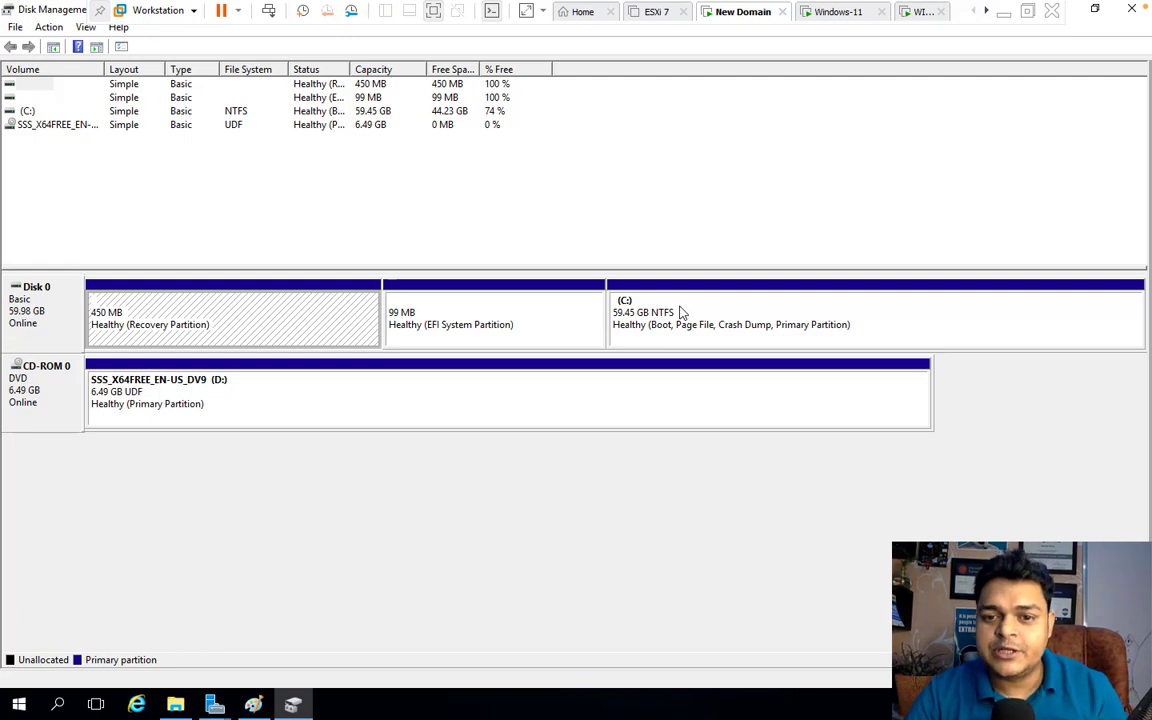
pyautogui.rightClick(680, 313)
pyautogui.click(731, 434)
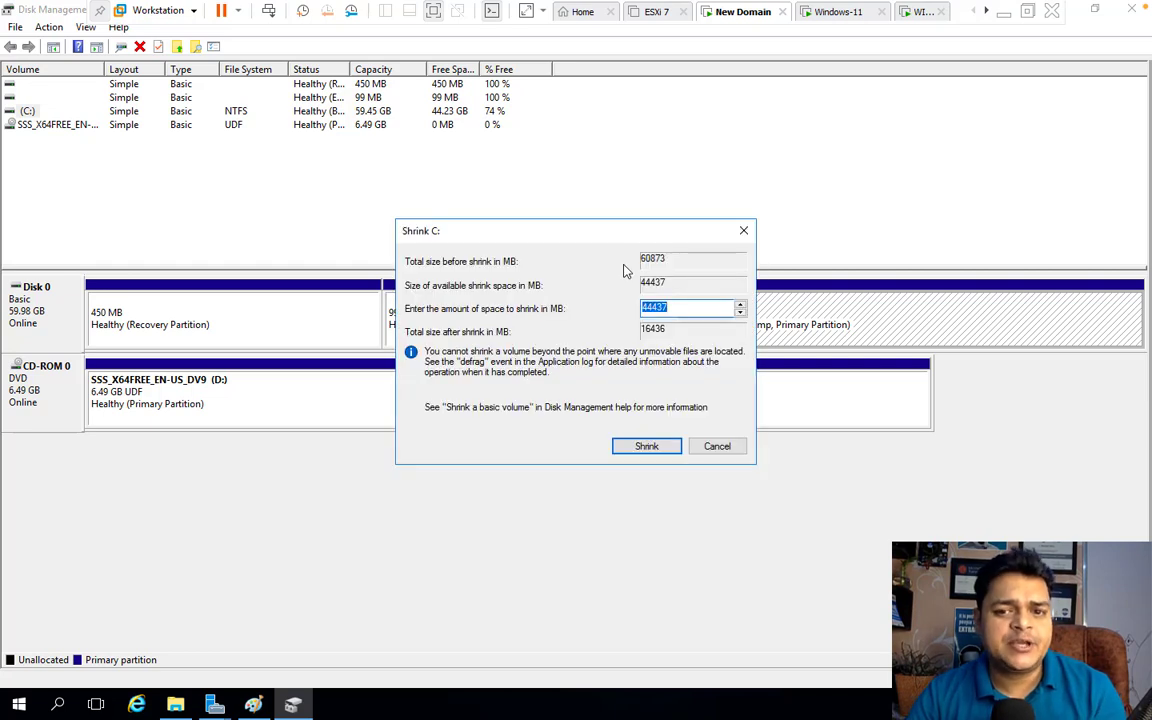
pyautogui.write('150')
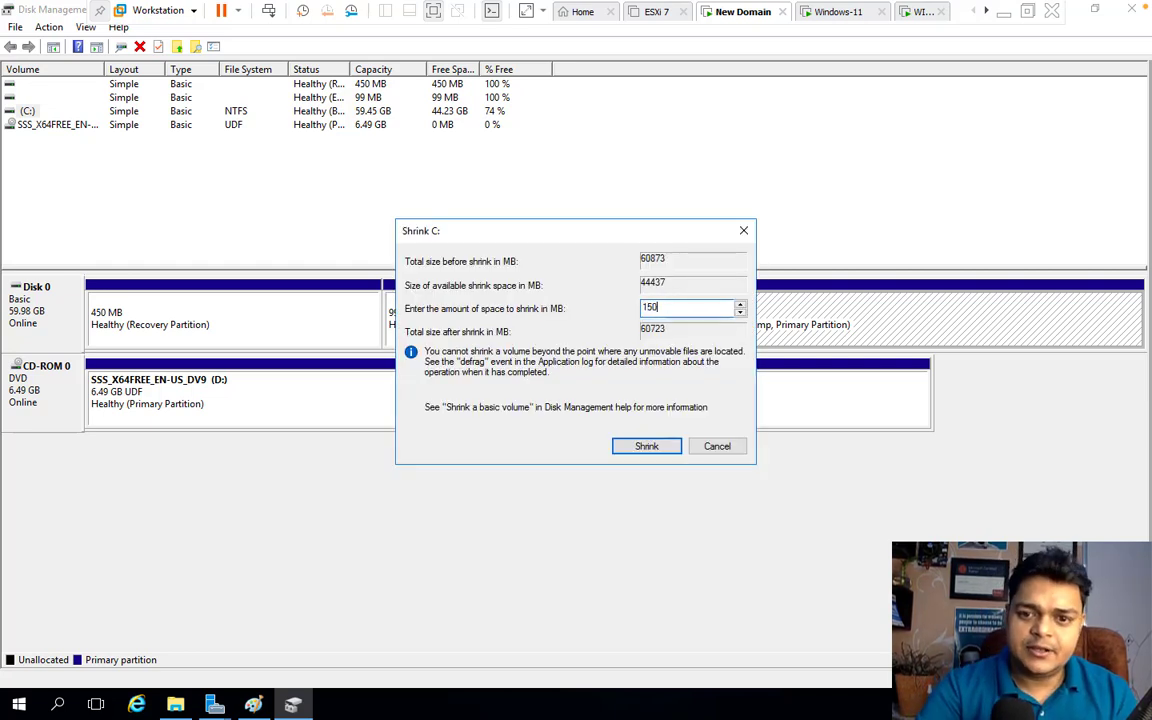
pyautogui.write('00')
pyautogui.click(660, 447)
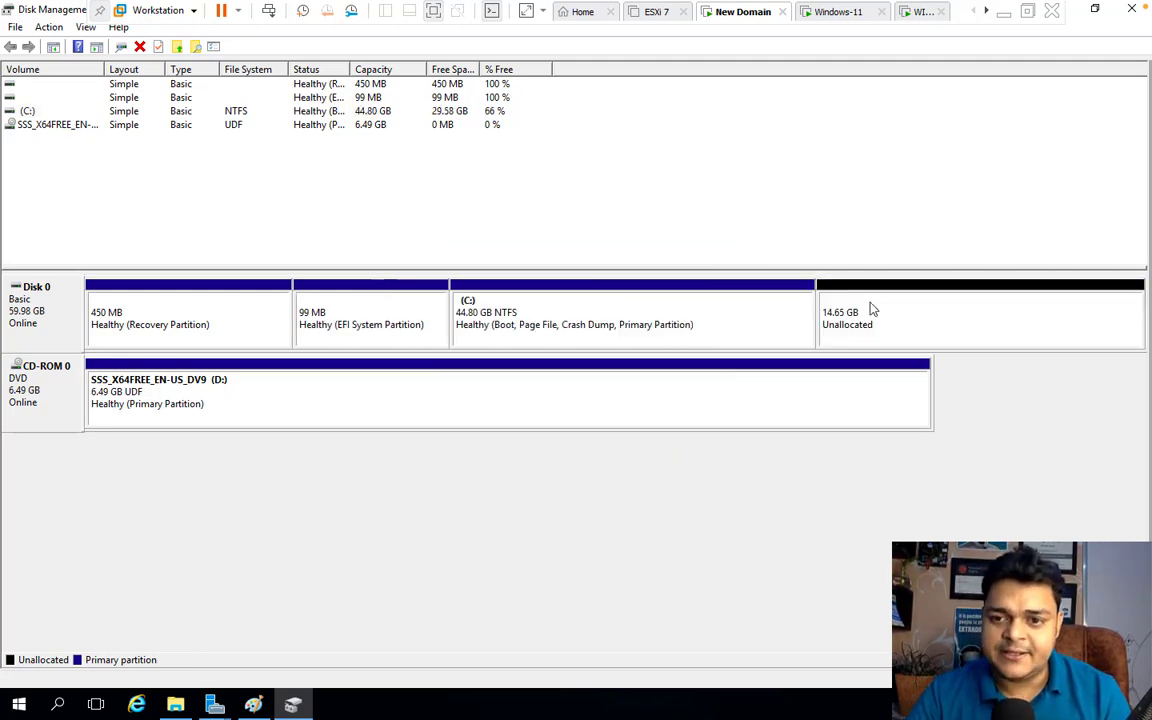
# Turn the unallocated space into a 14.65 GB NTFS New Volume (E:), then close Disk Management
pyautogui.rightClick(872, 309)
pyautogui.click(926, 313)
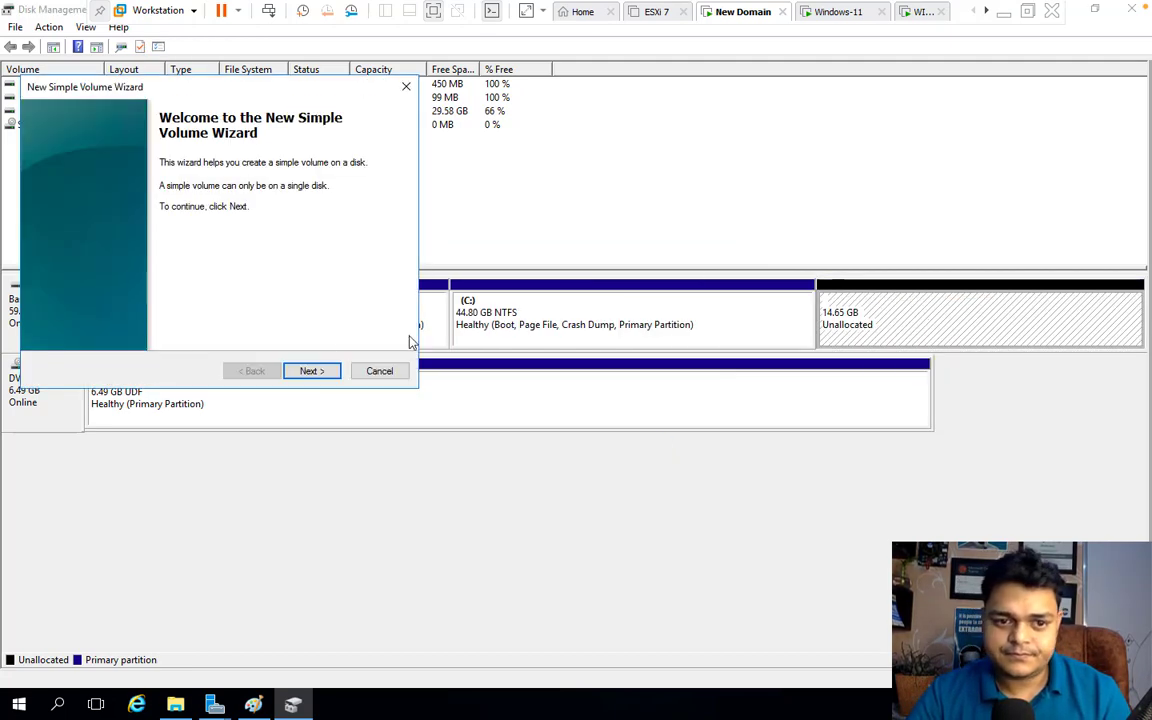
pyautogui.click(313, 372)
pyautogui.click(313, 372)
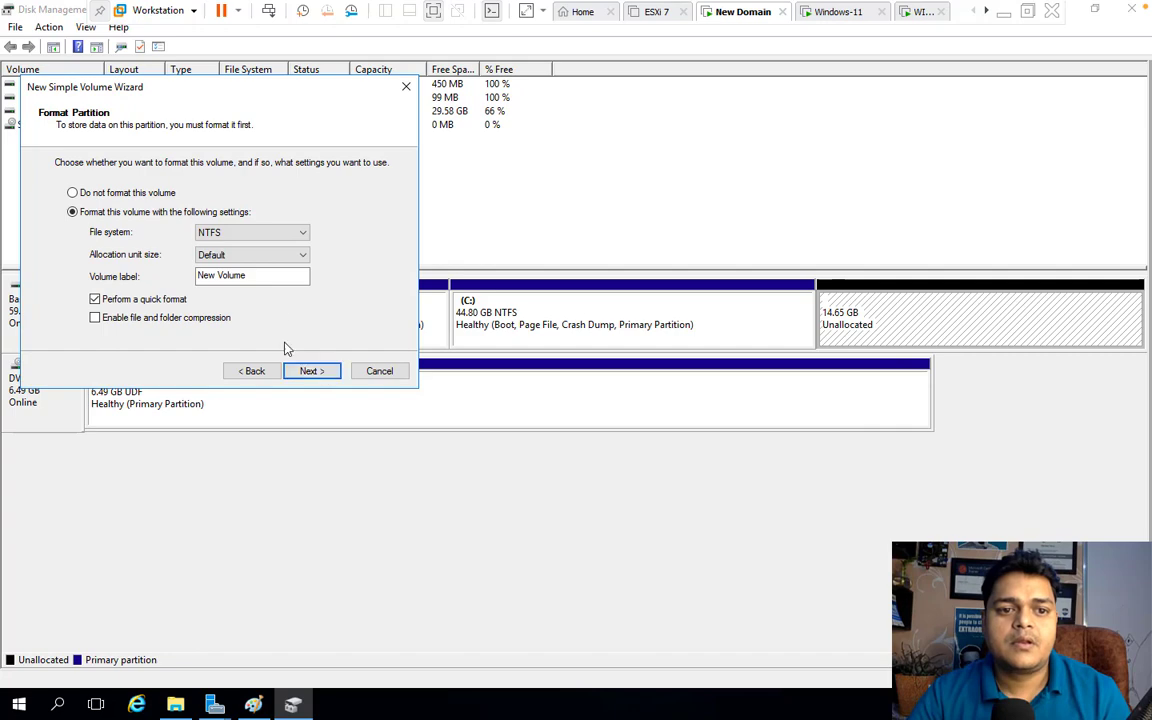
pyautogui.click(311, 371)
pyautogui.click(311, 371)
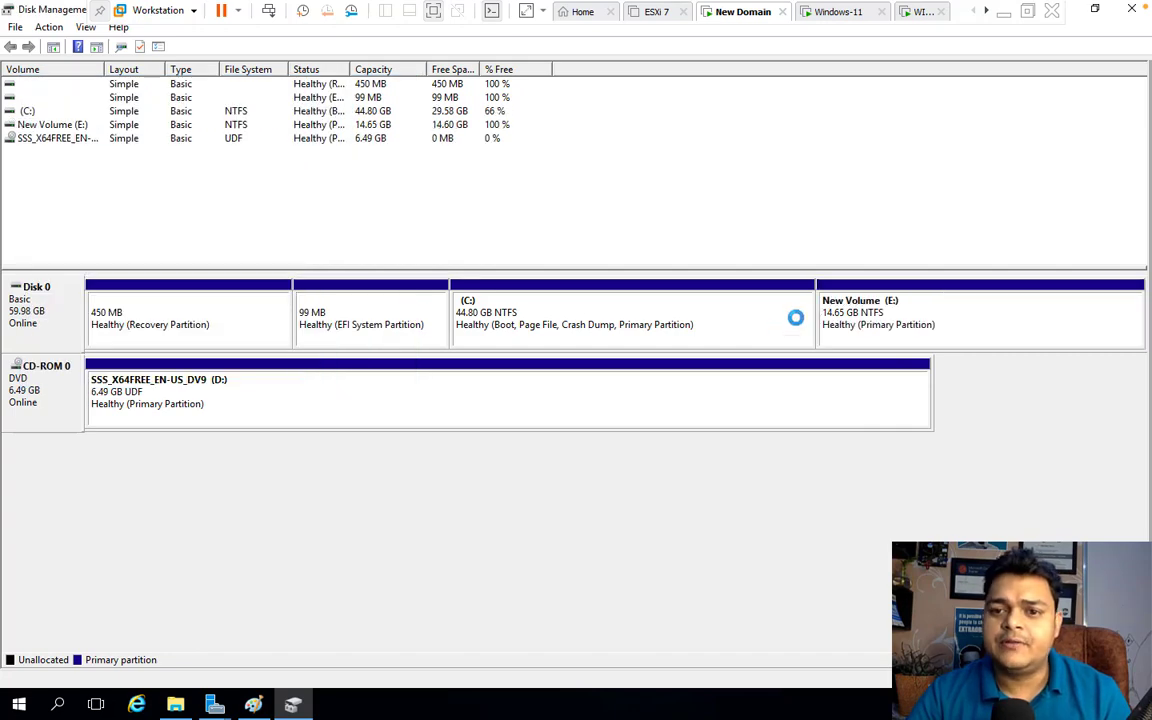
pyautogui.click(1131, 8)
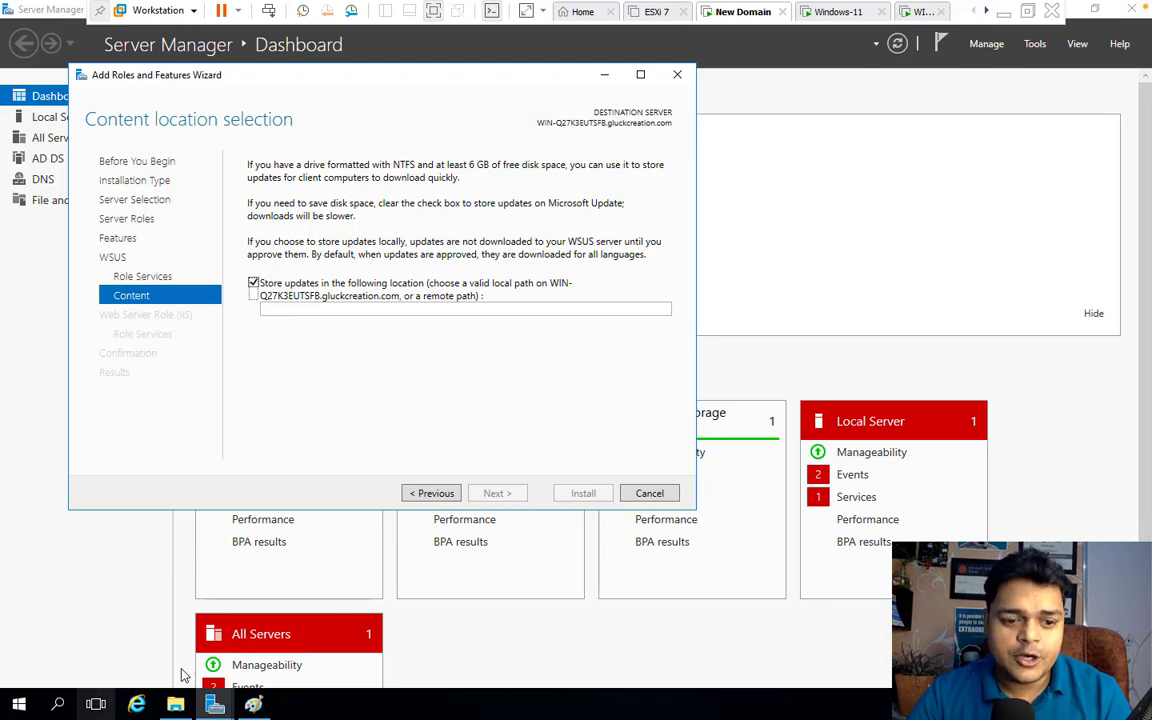
# Create a new folder named 'update' on the E: drive
pyautogui.click(175, 704)
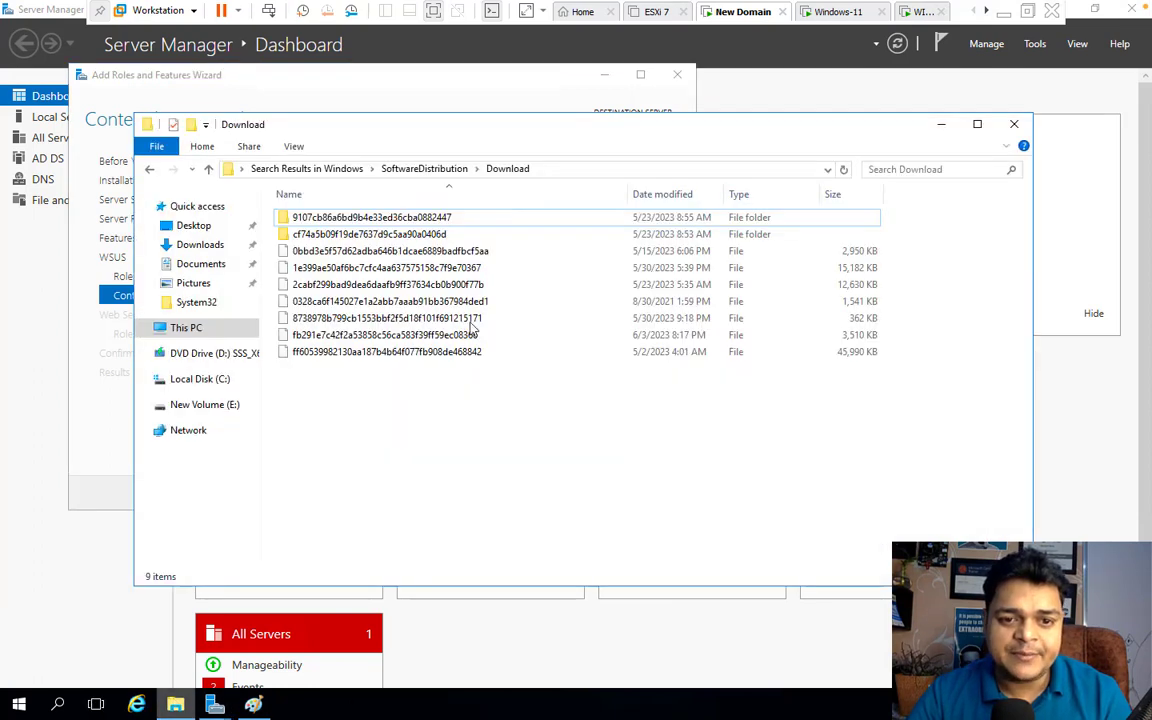
pyautogui.click(212, 405)
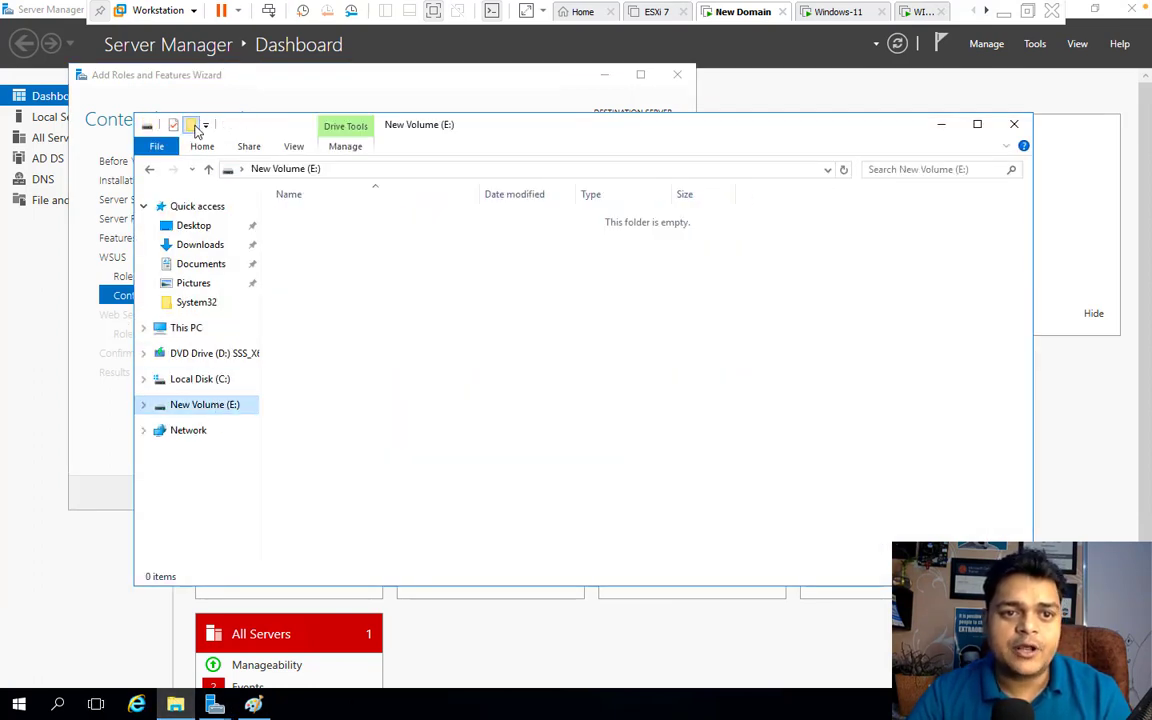
pyautogui.click(191, 124)
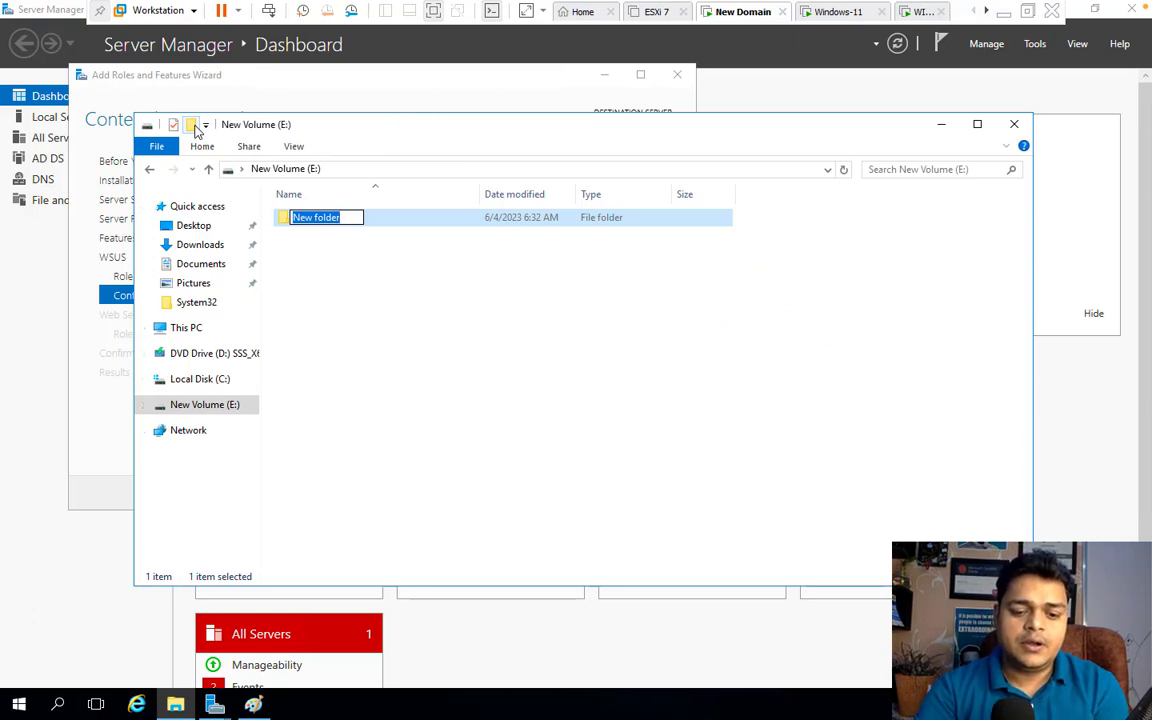
pyautogui.write('update')
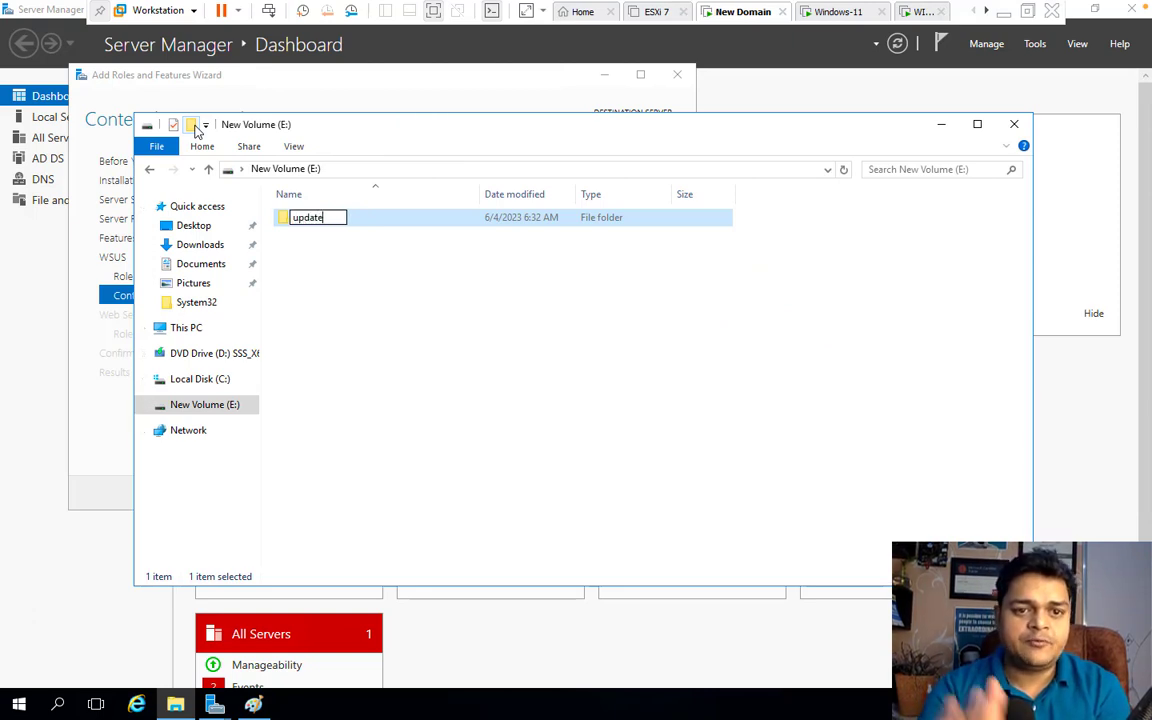
pyautogui.click(453, 352)
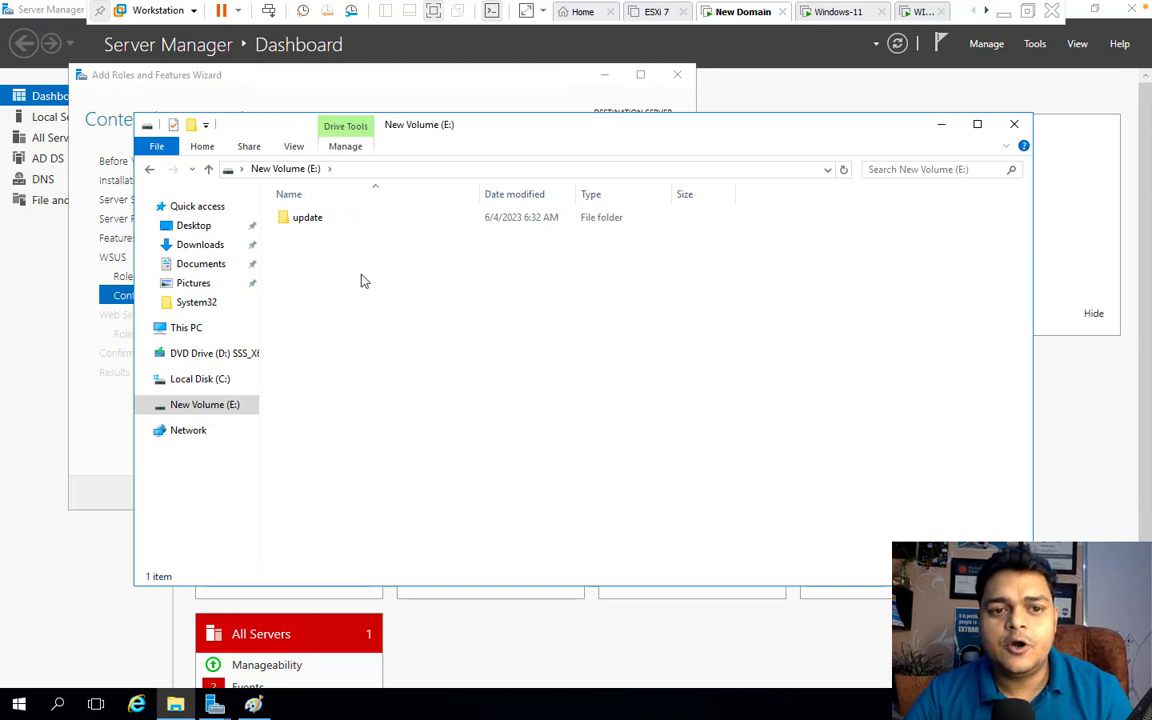
# Share the update folder through Advanced Sharing, granting Everyone Full Control
pyautogui.rightClick(298, 222)
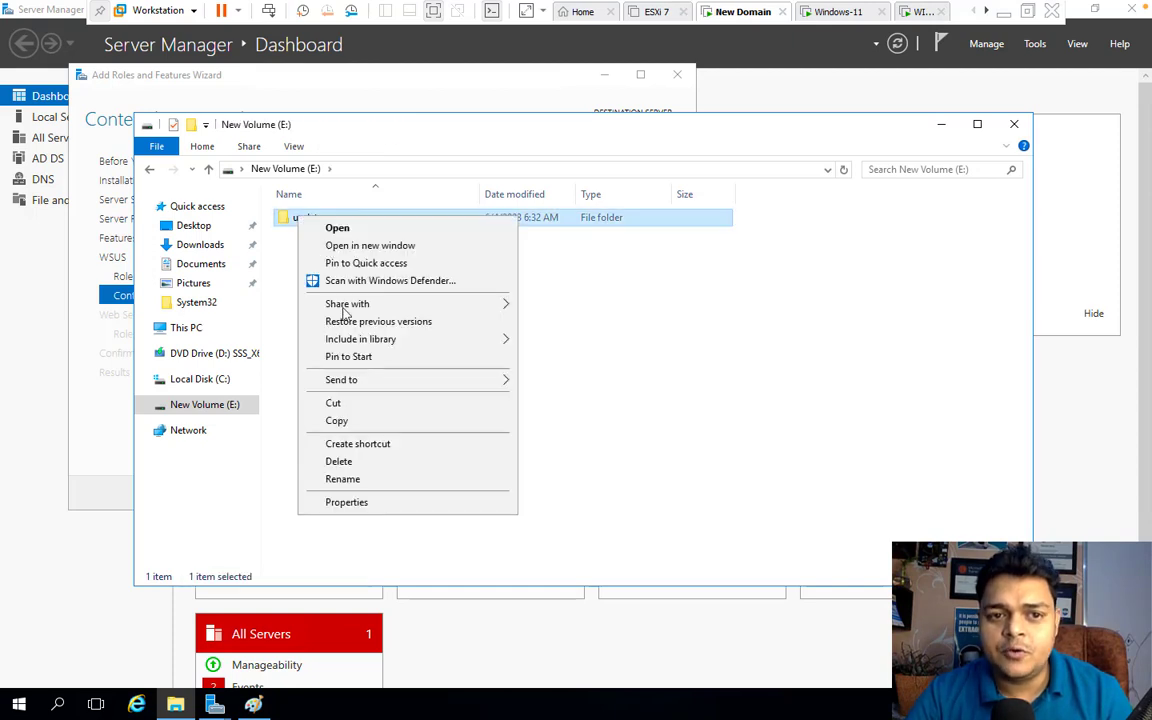
pyautogui.click(386, 502)
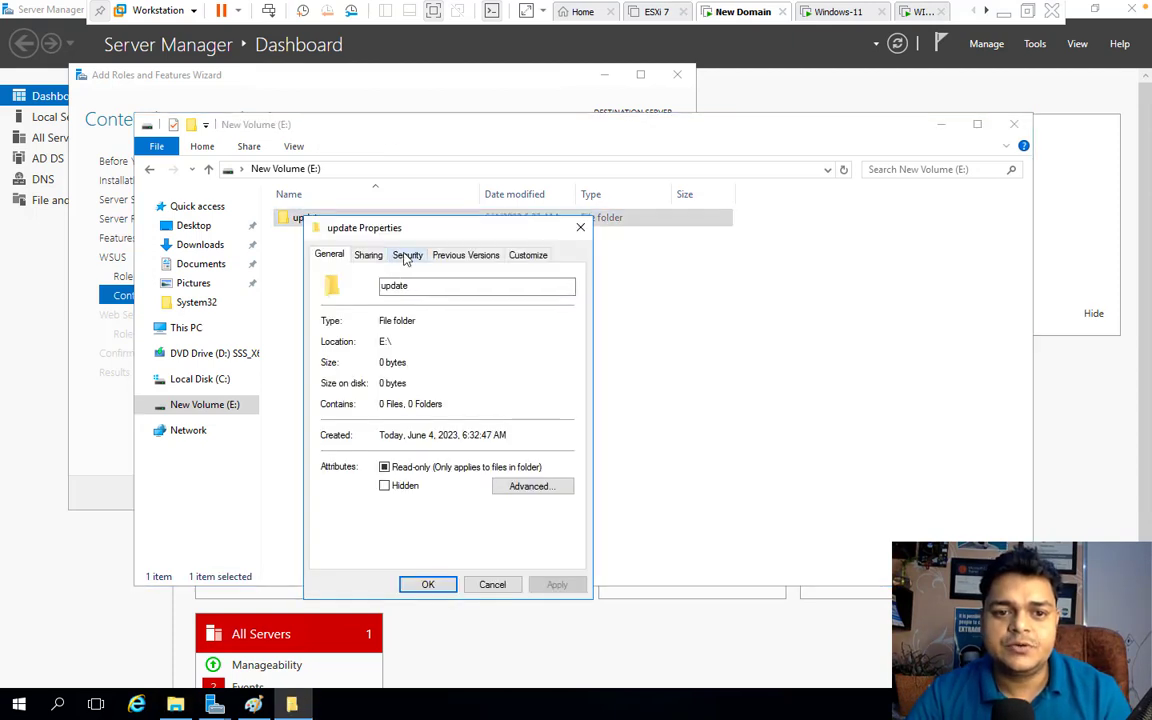
pyautogui.click(367, 256)
pyautogui.click(404, 447)
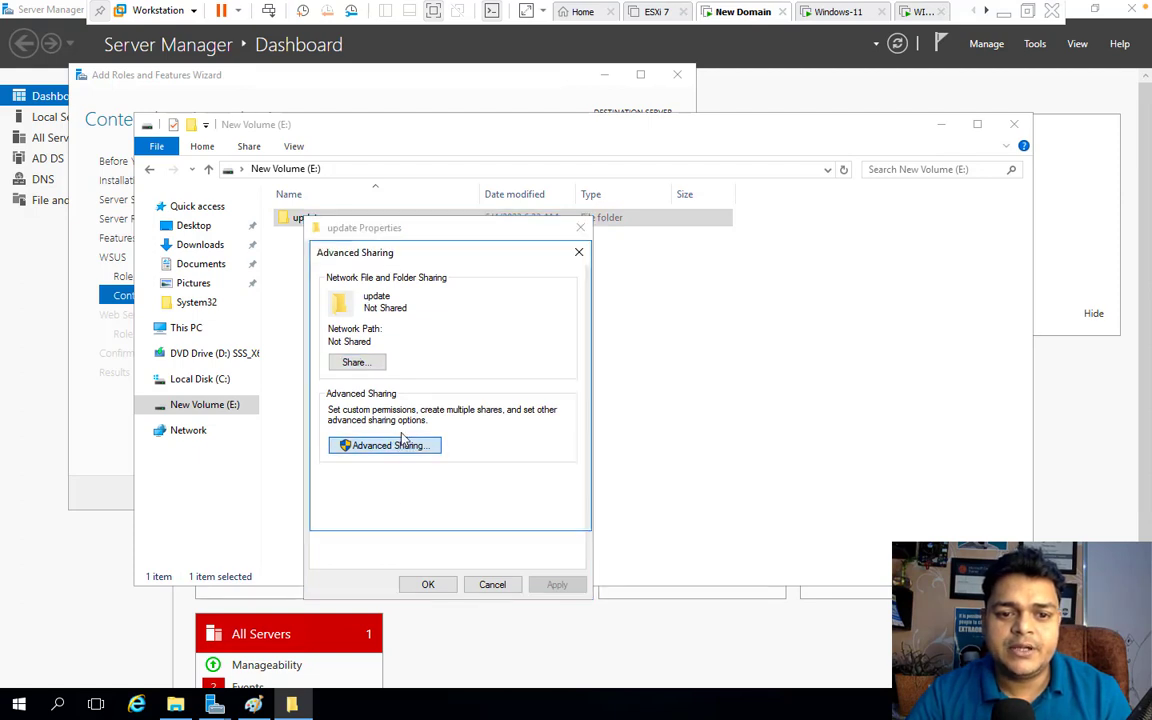
pyautogui.click(328, 283)
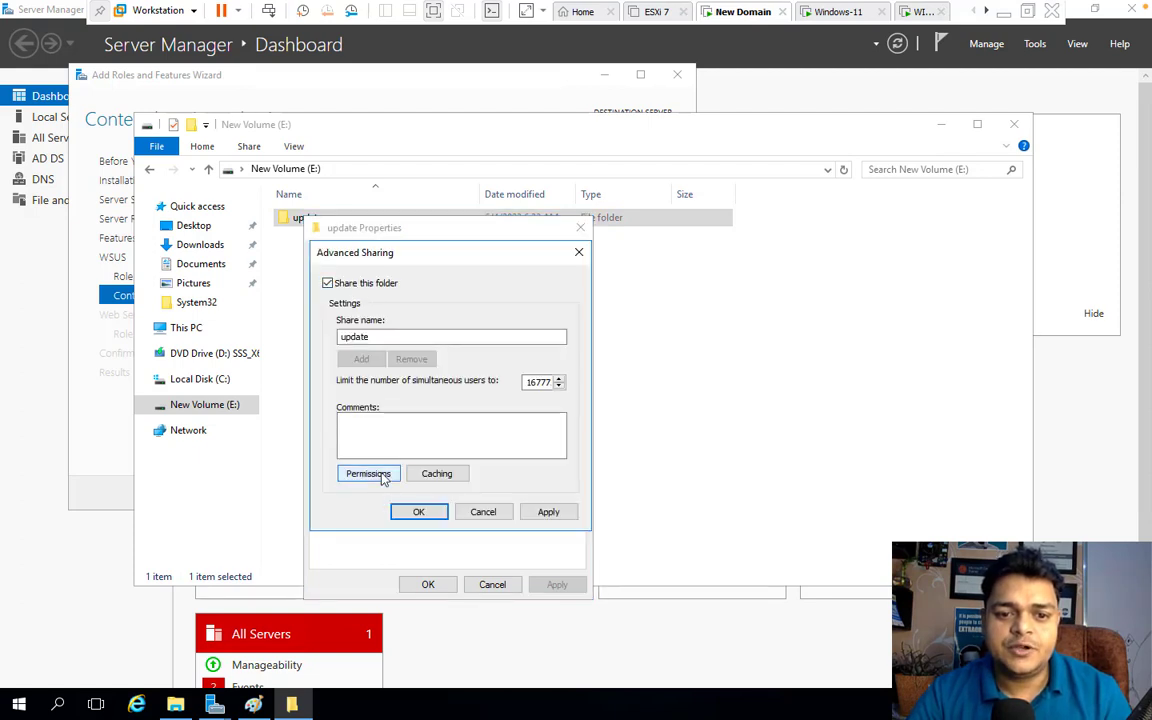
pyautogui.click(368, 473)
pyautogui.click(514, 459)
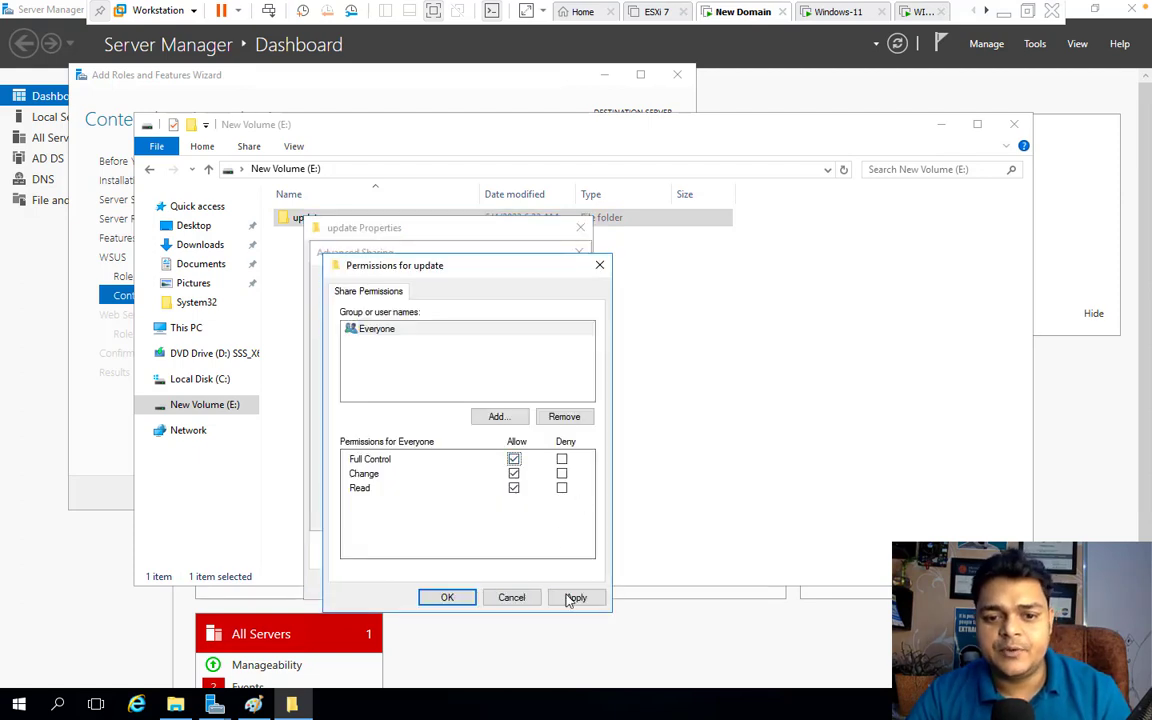
pyautogui.click(576, 597)
pyautogui.click(447, 597)
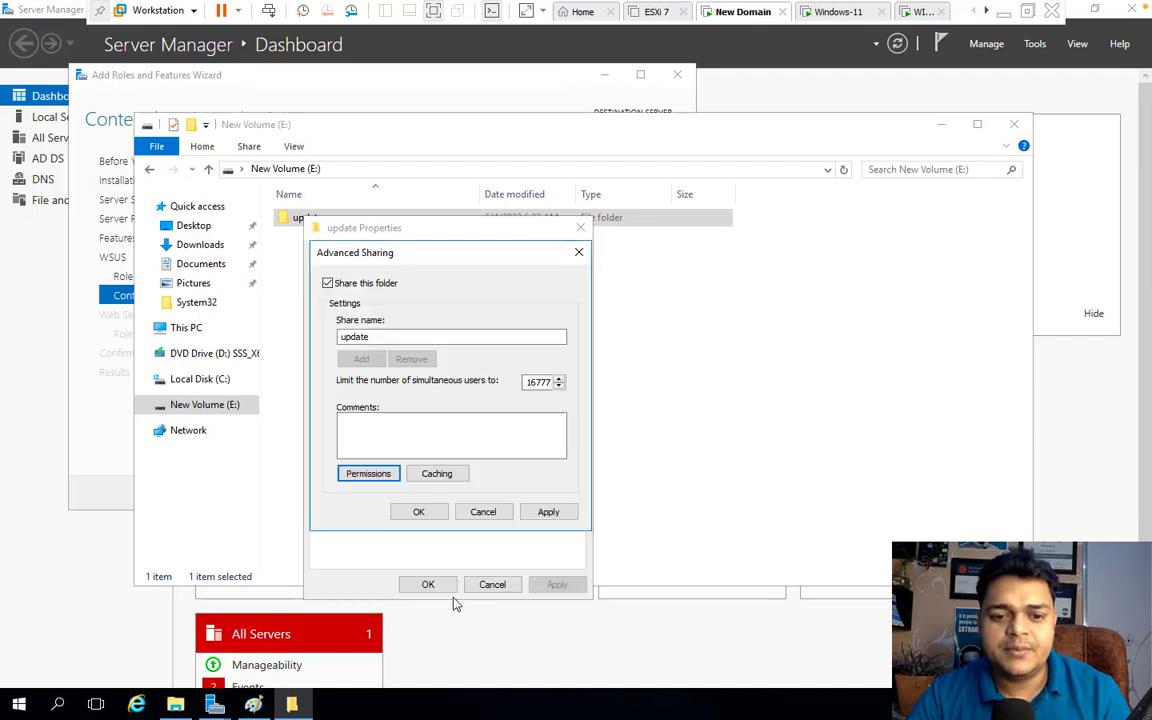
pyautogui.click(548, 512)
pyautogui.click(425, 512)
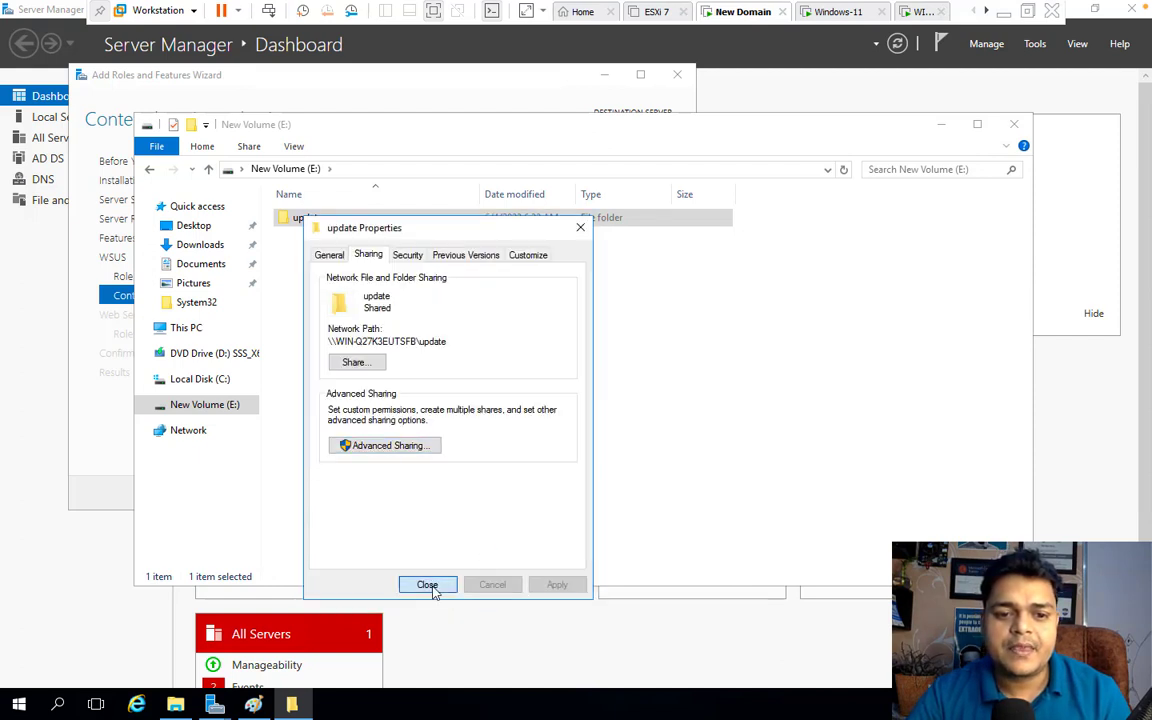
pyautogui.click(427, 584)
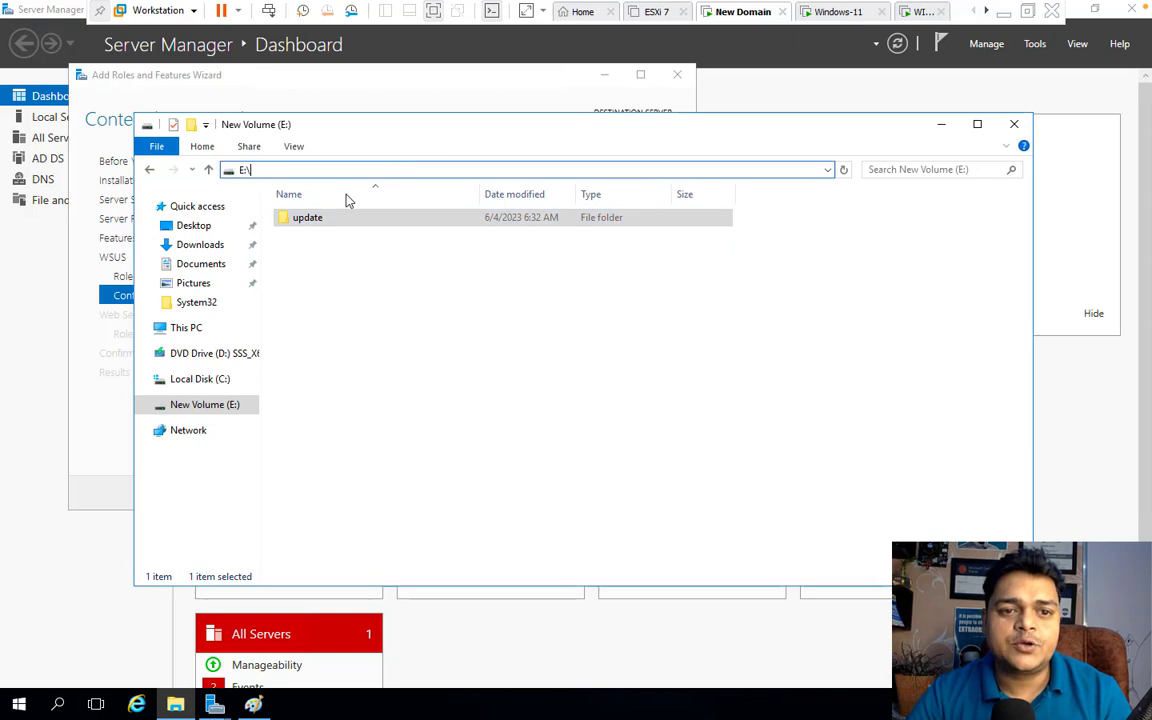
# Copy the E:\update path from Explorer and paste it into the wizard's content location box
pyautogui.doubleClick(326, 220)
pyautogui.click(405, 168)
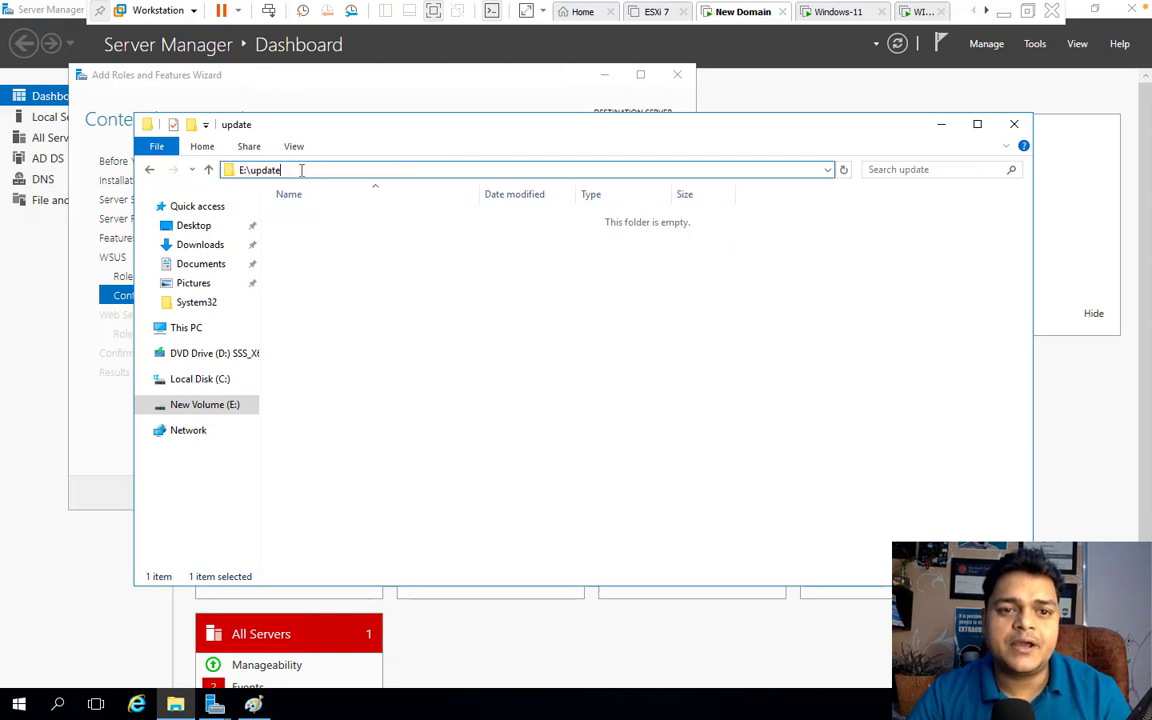
pyautogui.moveTo(302, 169); pyautogui.dragTo(168, 169)
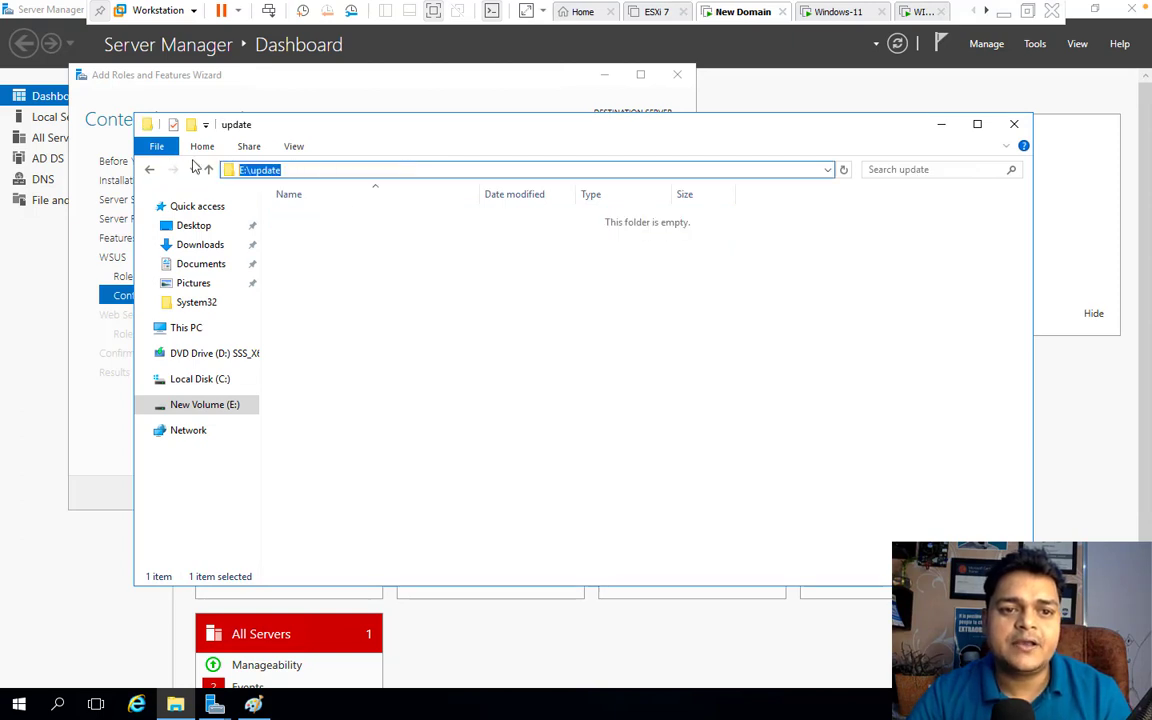
pyautogui.rightClick(253, 167)
pyautogui.click(292, 223)
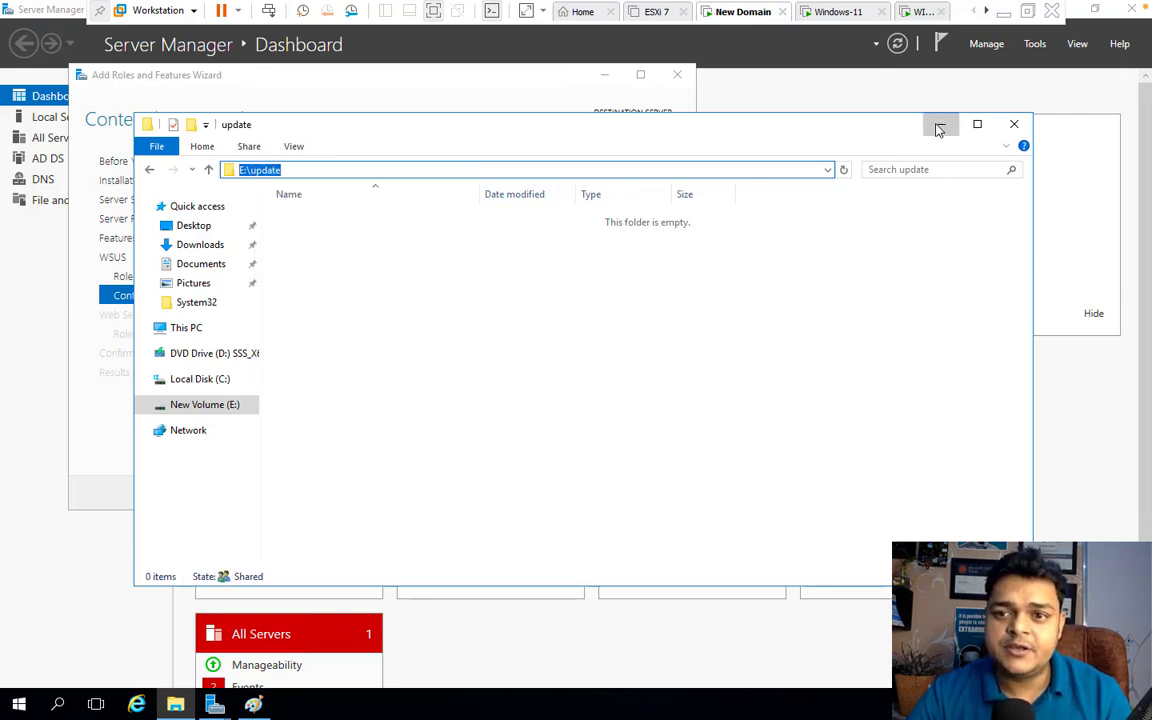
pyautogui.click(940, 129)
pyautogui.rightClick(317, 310)
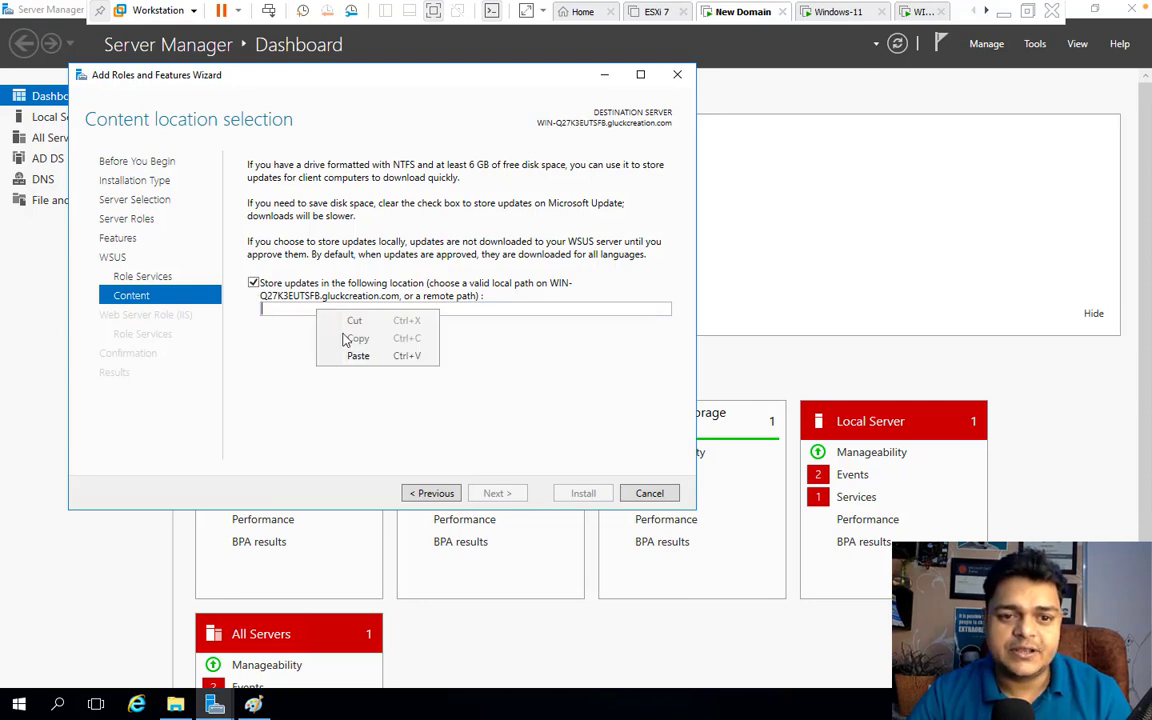
pyautogui.click(364, 358)
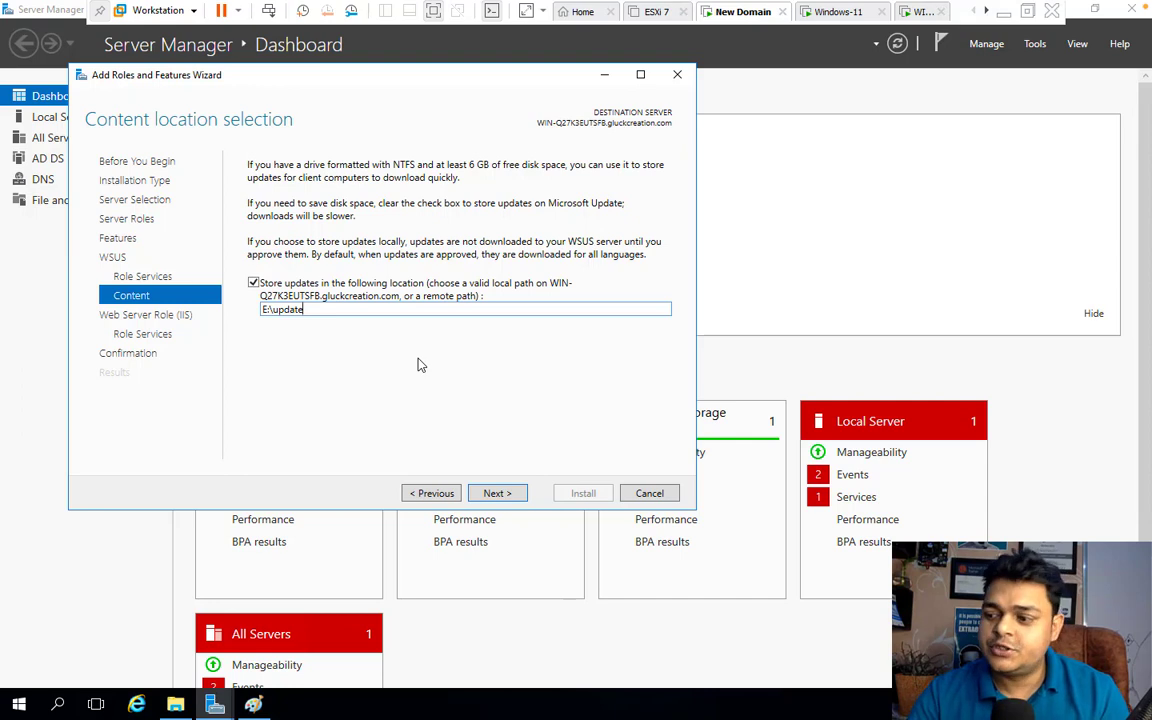
# Accept the default IIS role services and install WSUS, waiting until installation succeeds
pyautogui.click(497, 494)
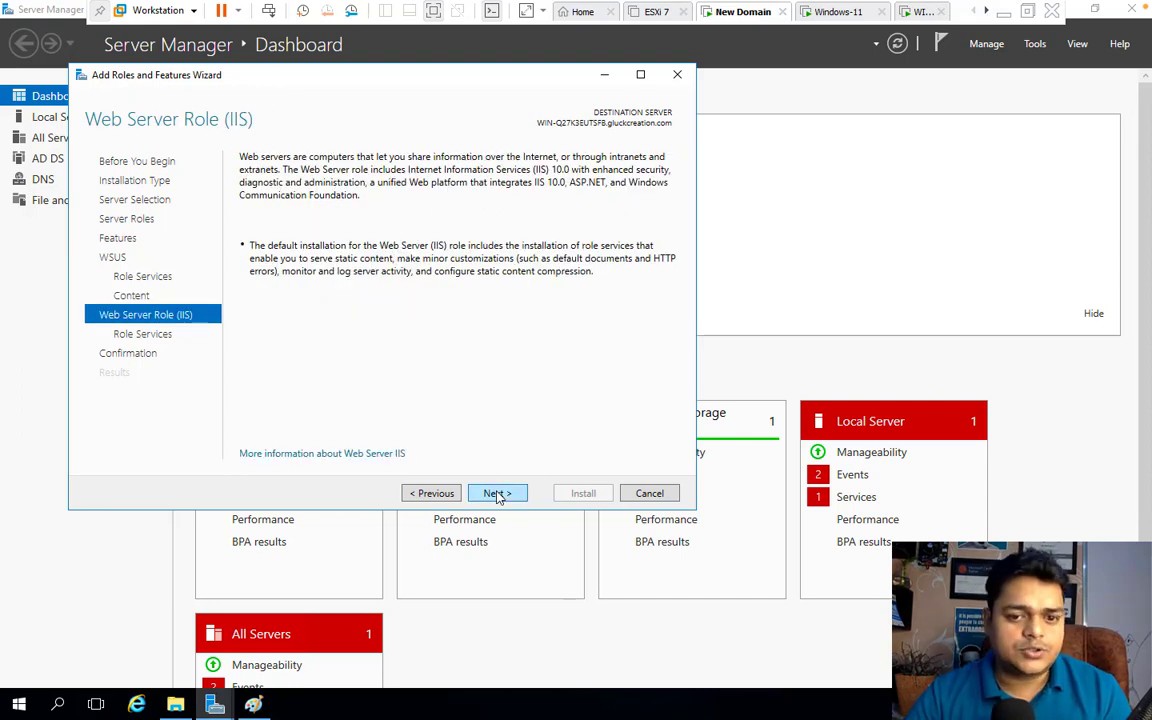
pyautogui.click(497, 494)
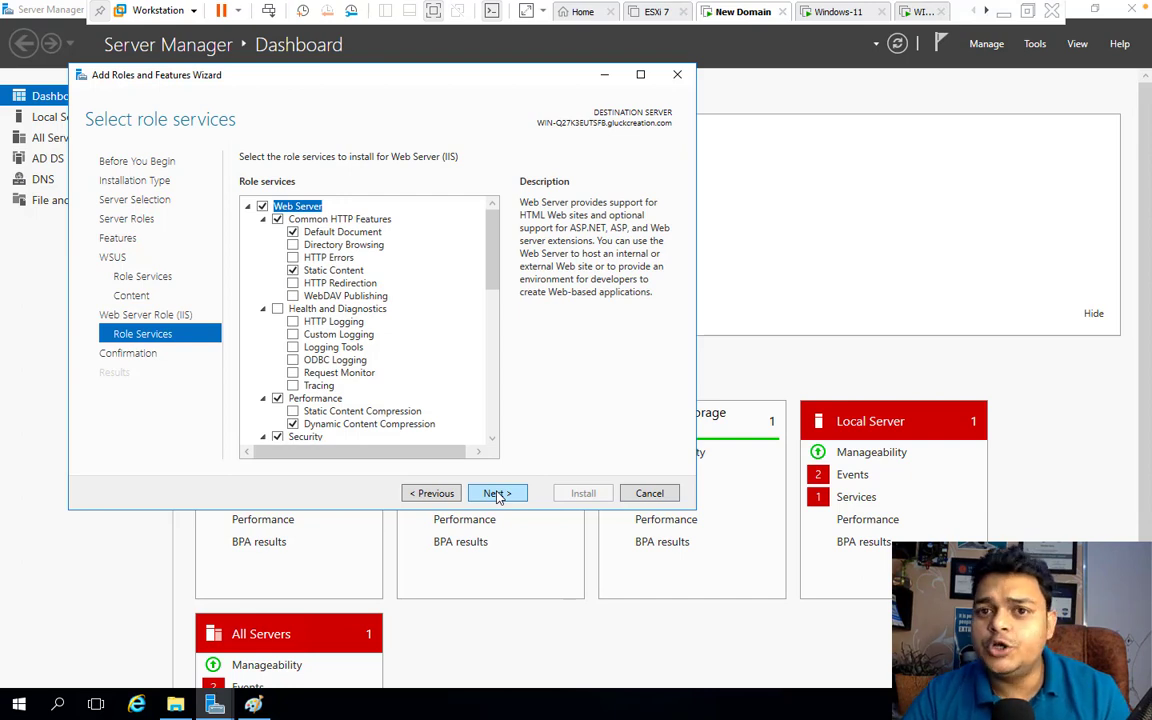
pyautogui.click(497, 494)
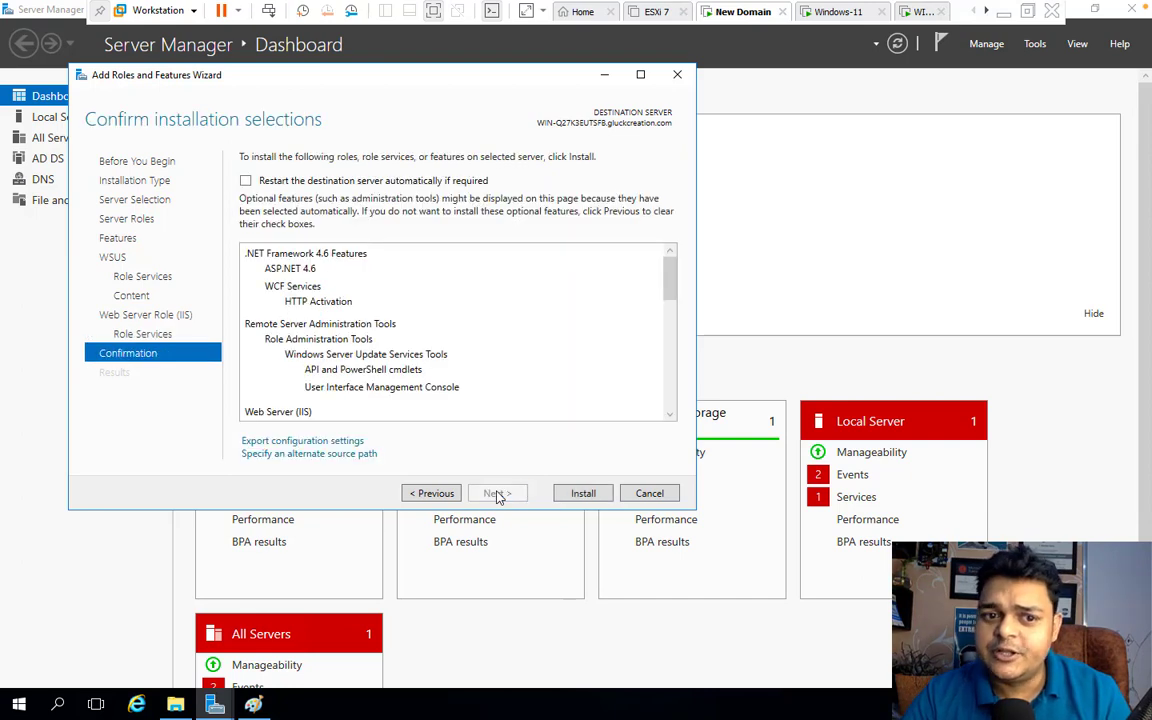
pyautogui.click(584, 497)
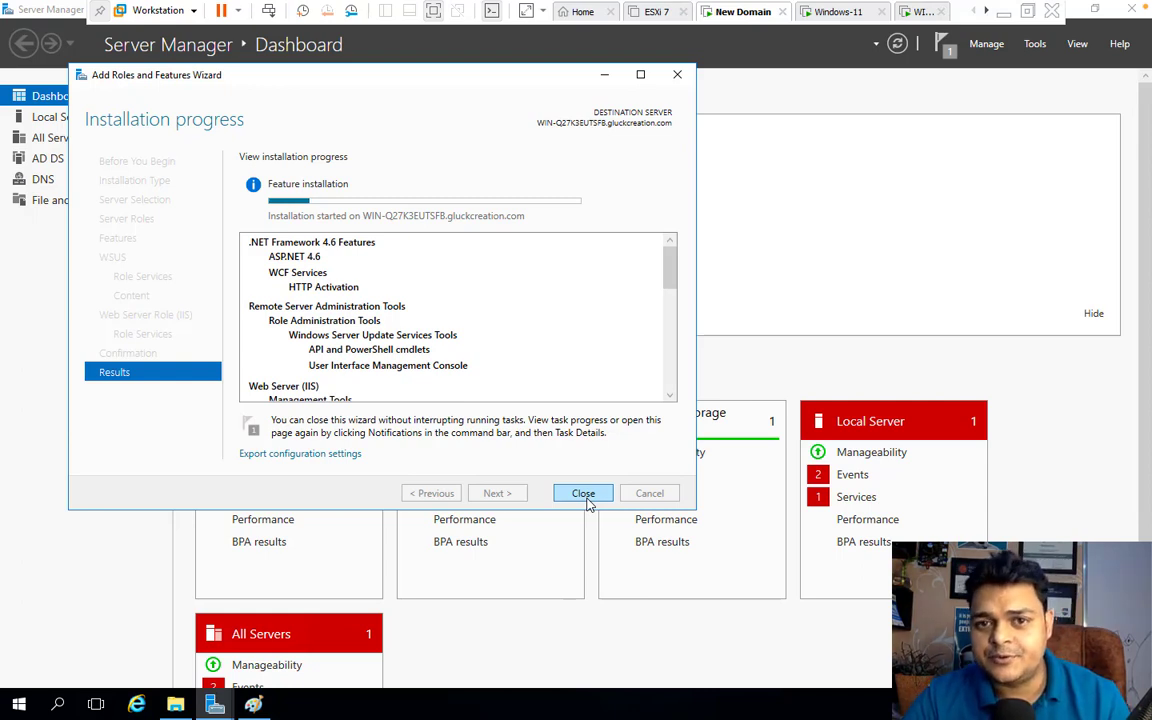
pyautogui.hotkey('ctrl', 'Left')
pyautogui.hotkey('ctrl', 'Left')
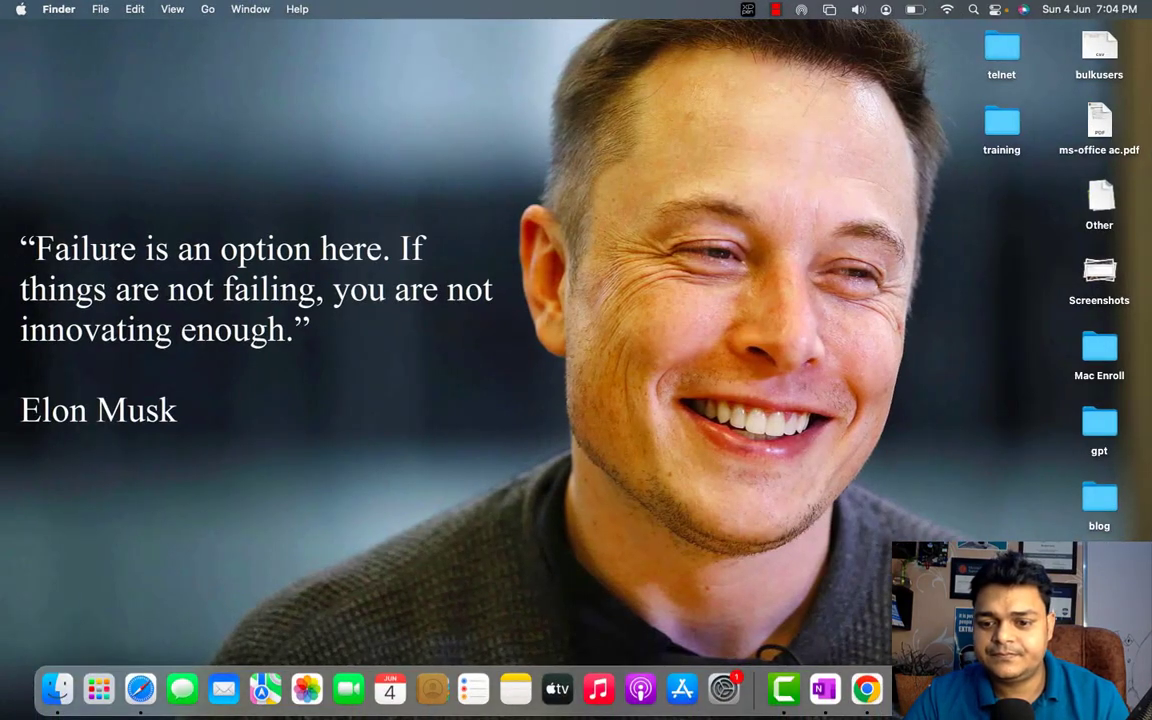
pyautogui.rightClick(784, 689)
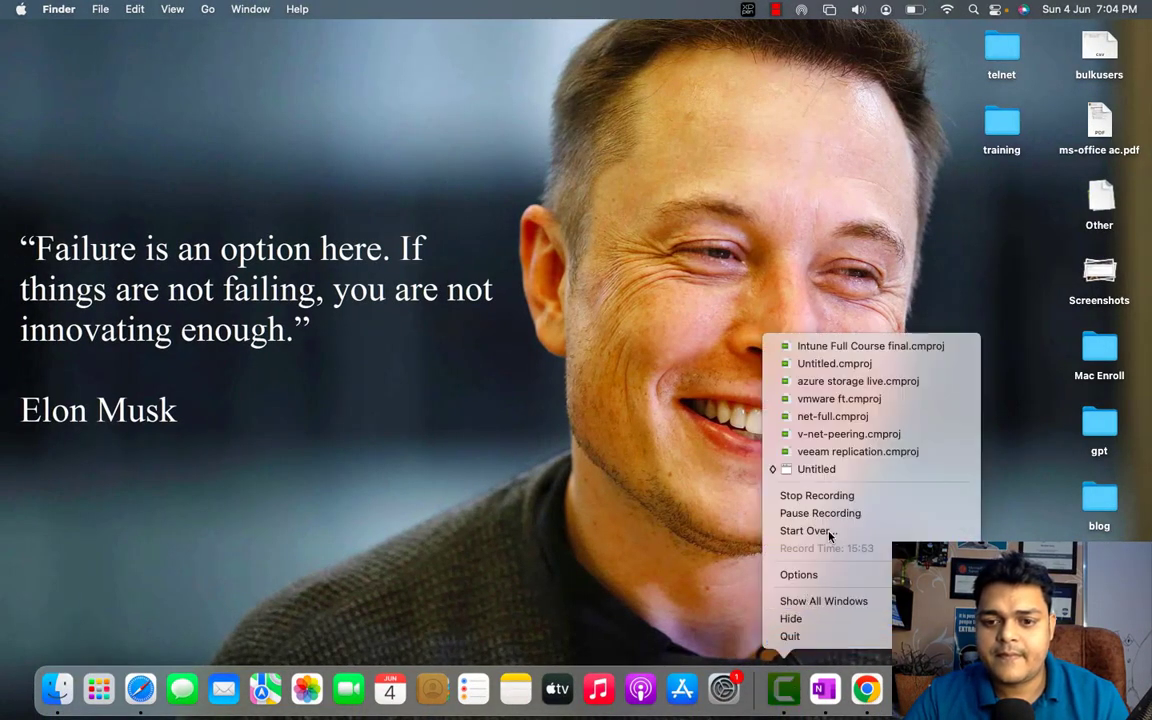
pyautogui.click(831, 513)
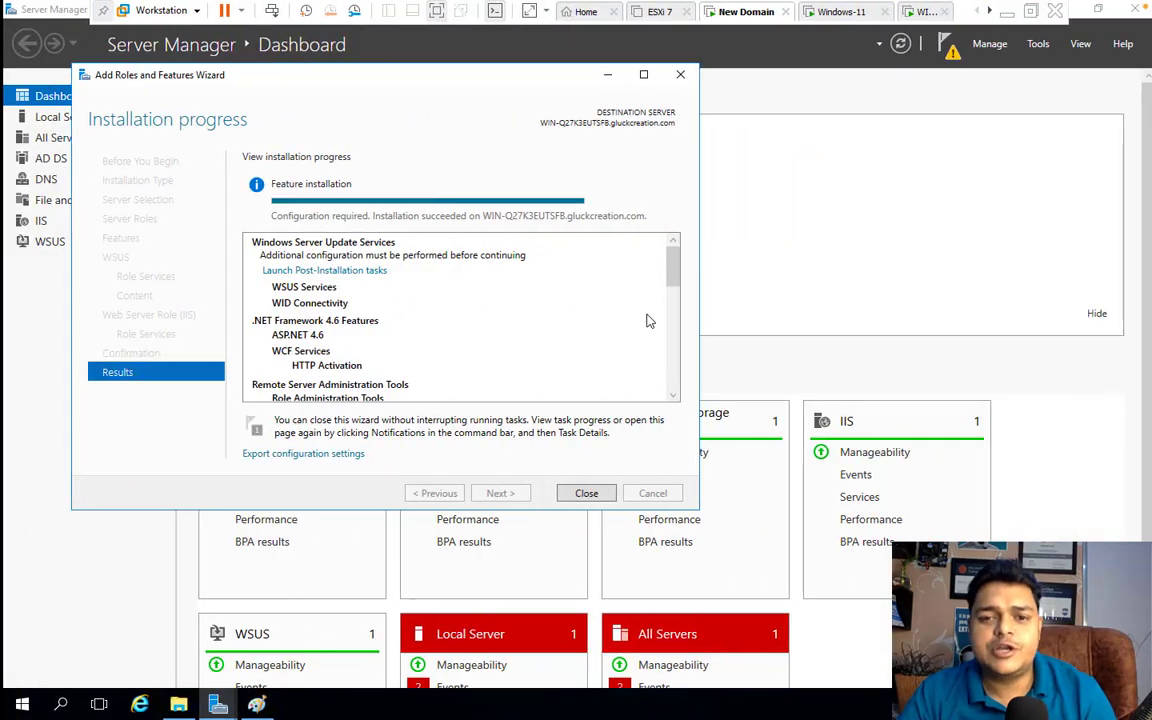
# Close the installation wizard and launch the WSUS post-installation tasks from notifications
pyautogui.click(585, 493)
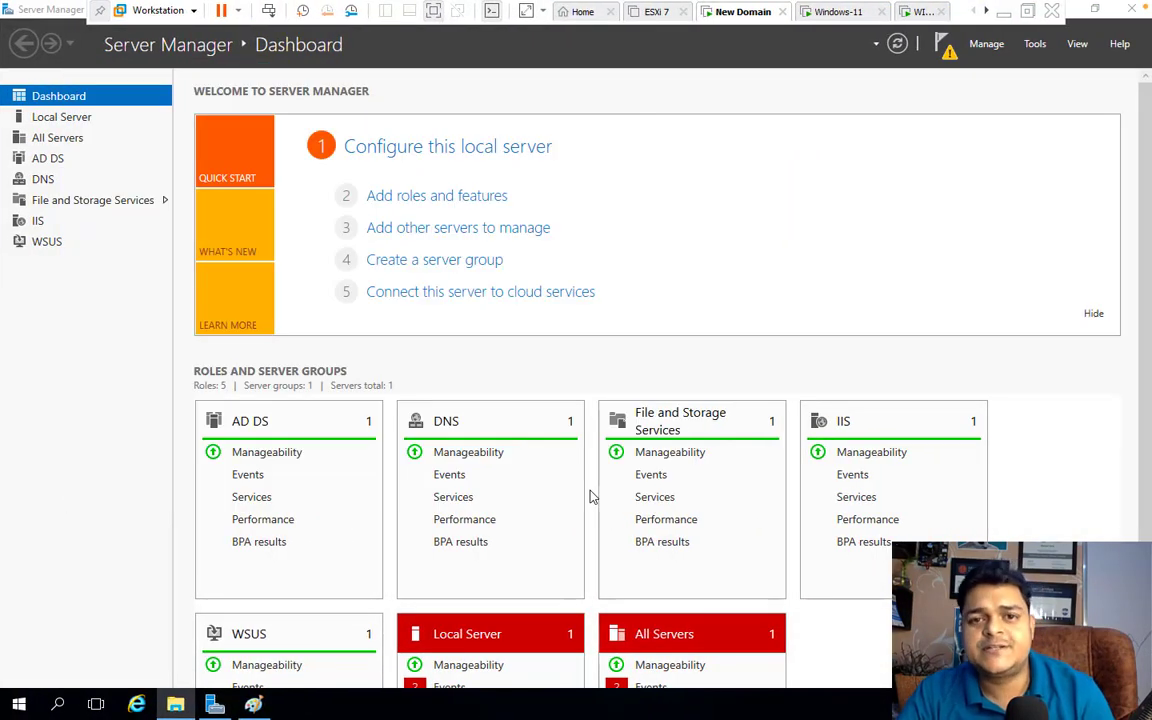
pyautogui.click(948, 47)
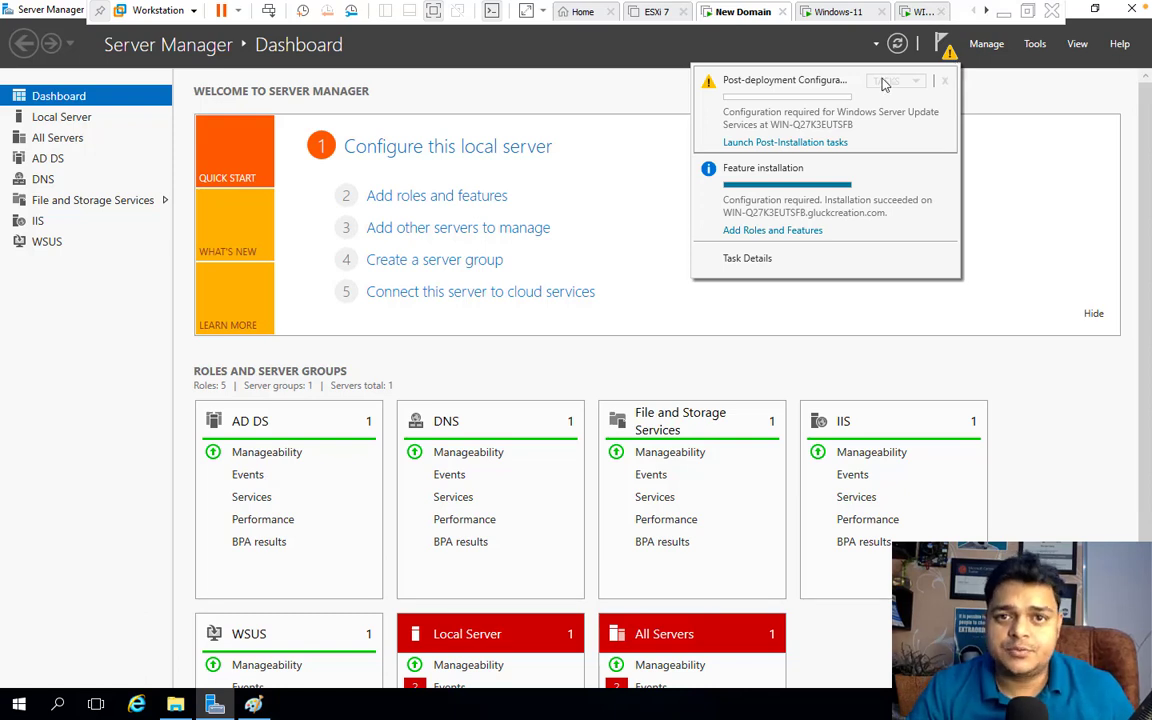
pyautogui.click(767, 146)
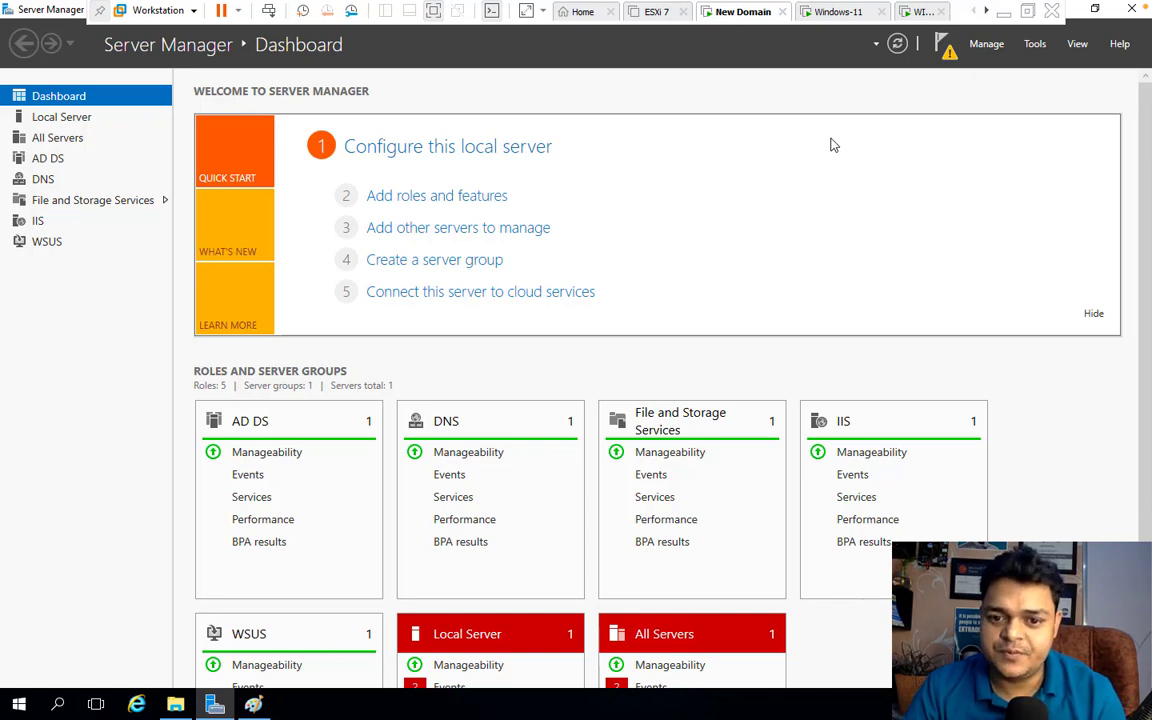
pyautogui.click(945, 48)
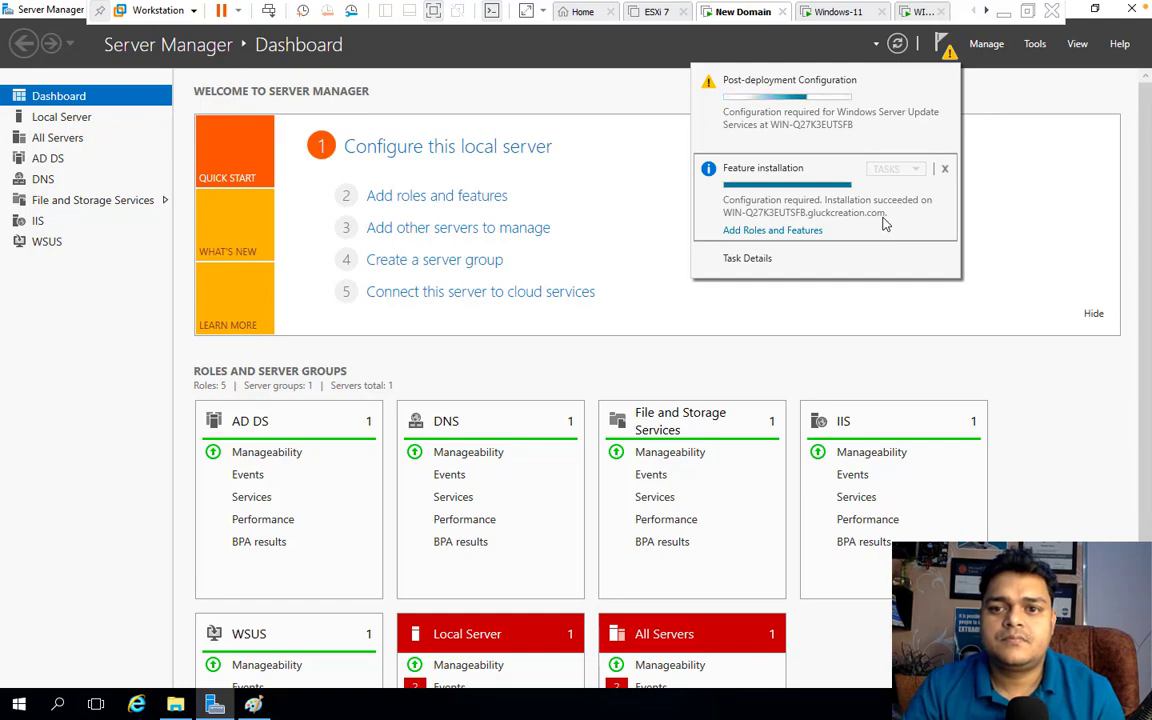
pyautogui.press('ctrl+super+Left')
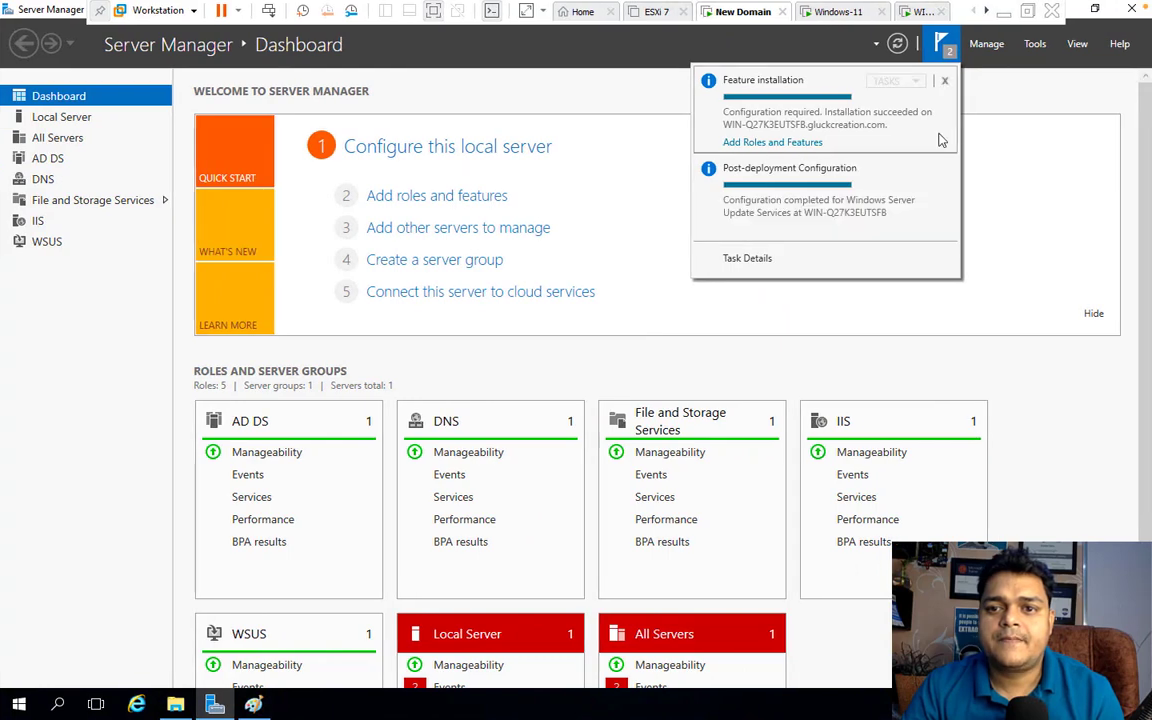
# Review and close the feature installation results, check the Tools menu, and close Server Manager
pyautogui.click(795, 143)
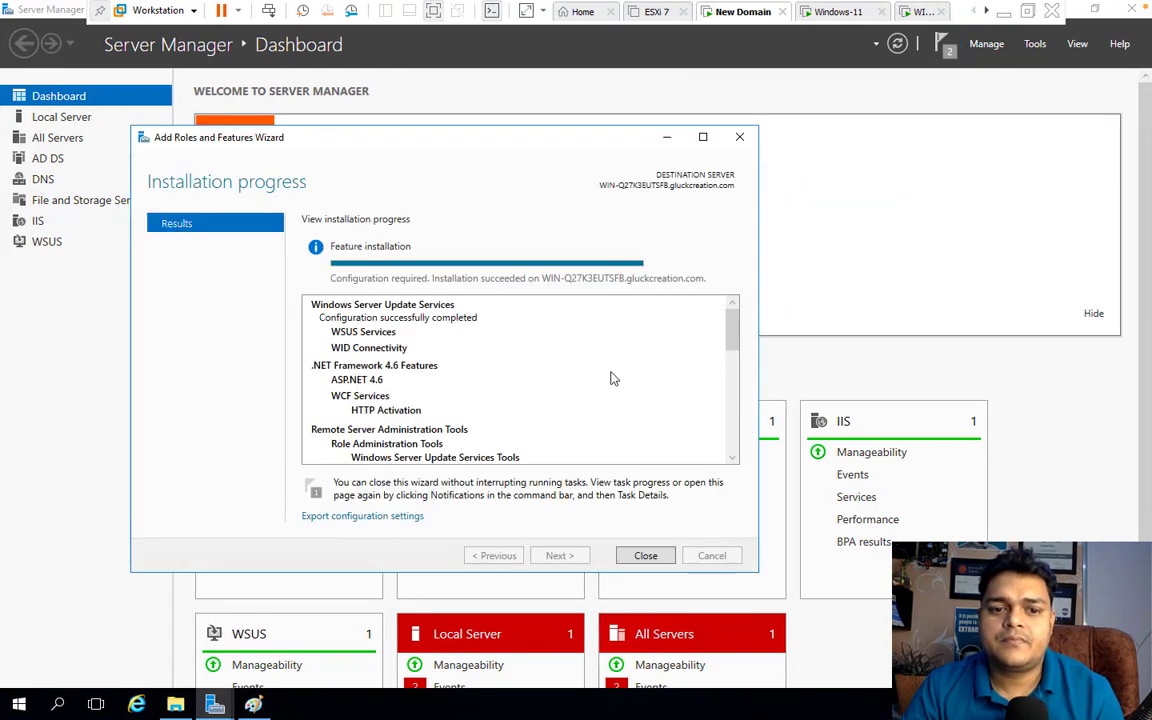
pyautogui.click(645, 557)
pyautogui.click(1036, 46)
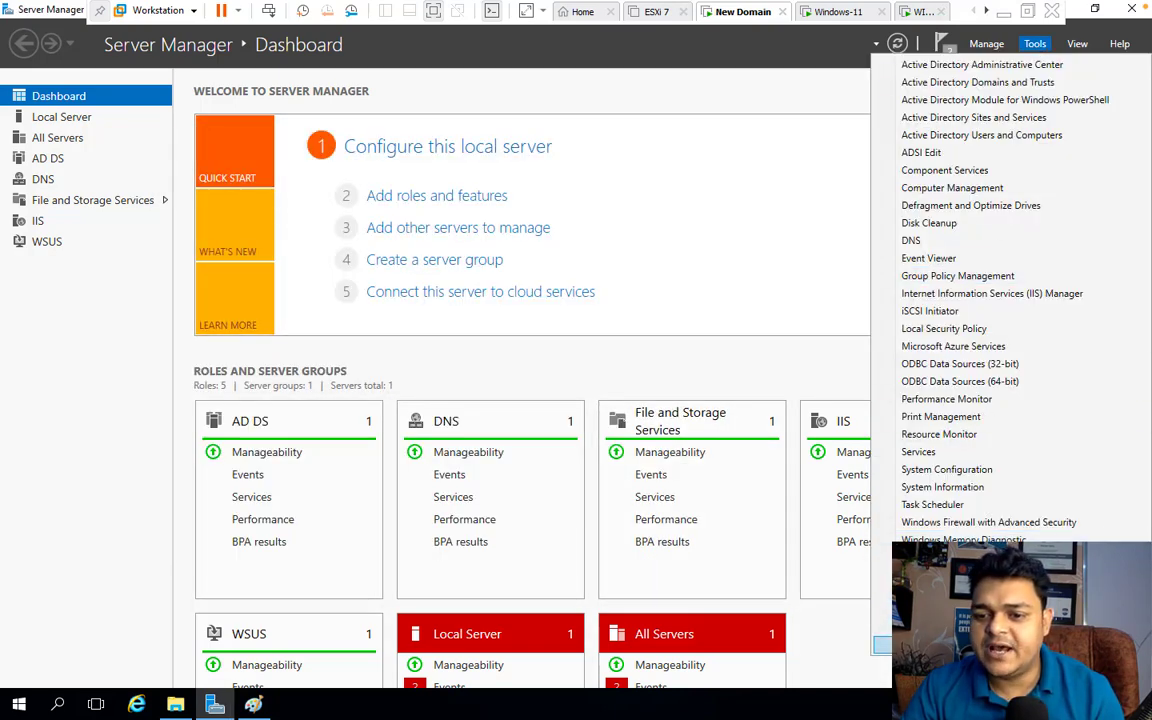
pyautogui.click(975, 645)
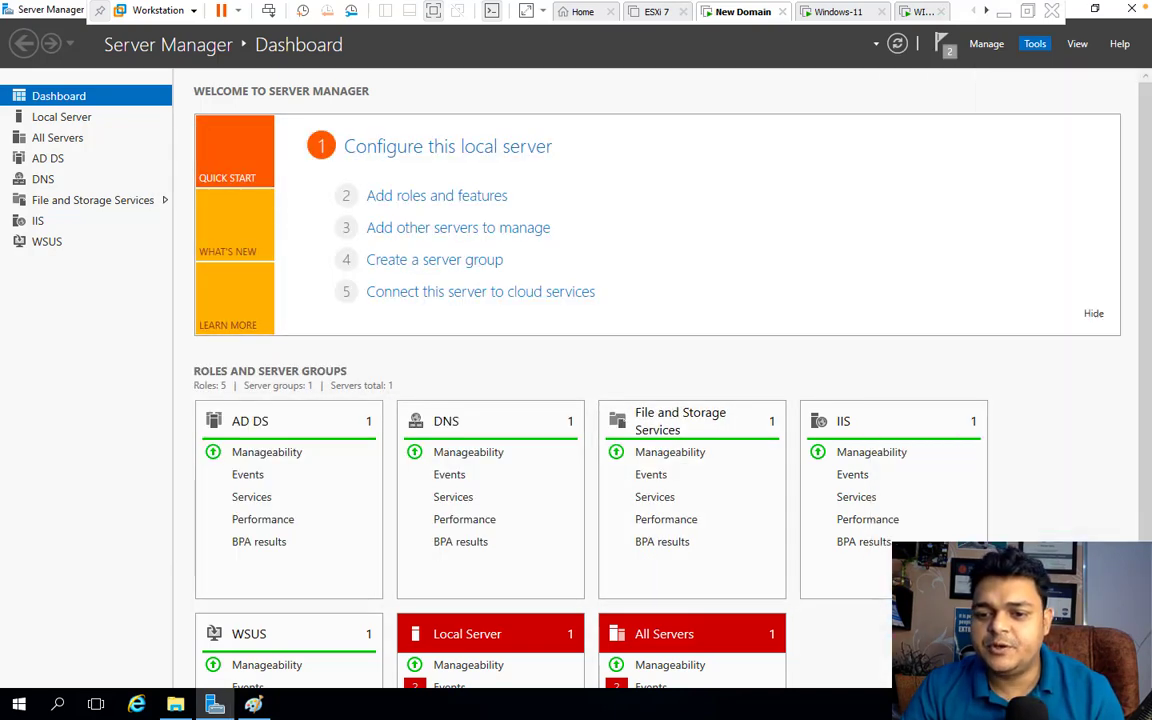
pyautogui.click(1133, 17)
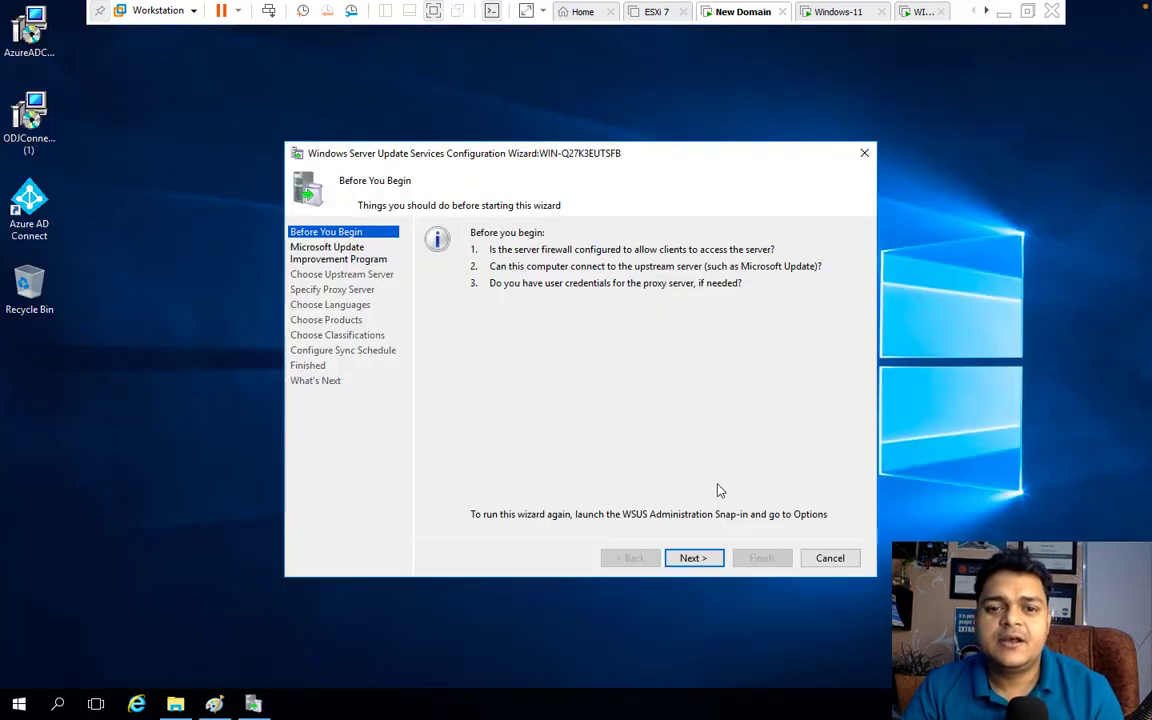
# Pass Before You Begin and Improvement Program, choose Microsoft Update upstream, and use no proxy
pyautogui.click(698, 566)
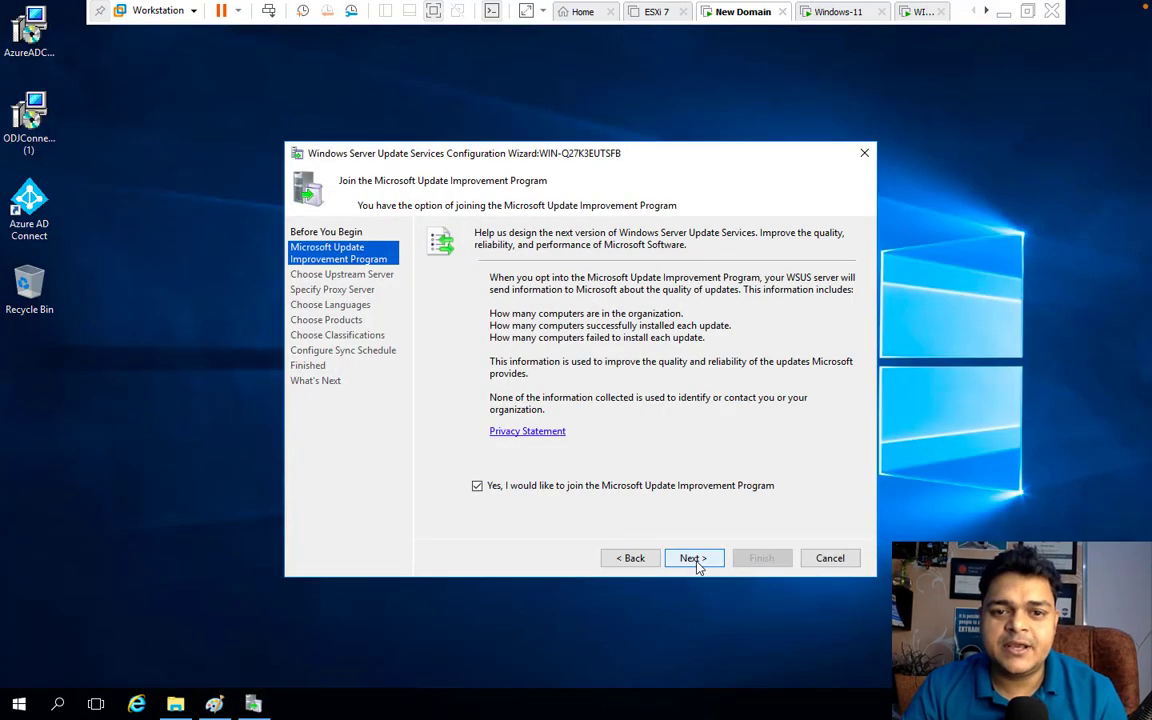
pyautogui.click(697, 563)
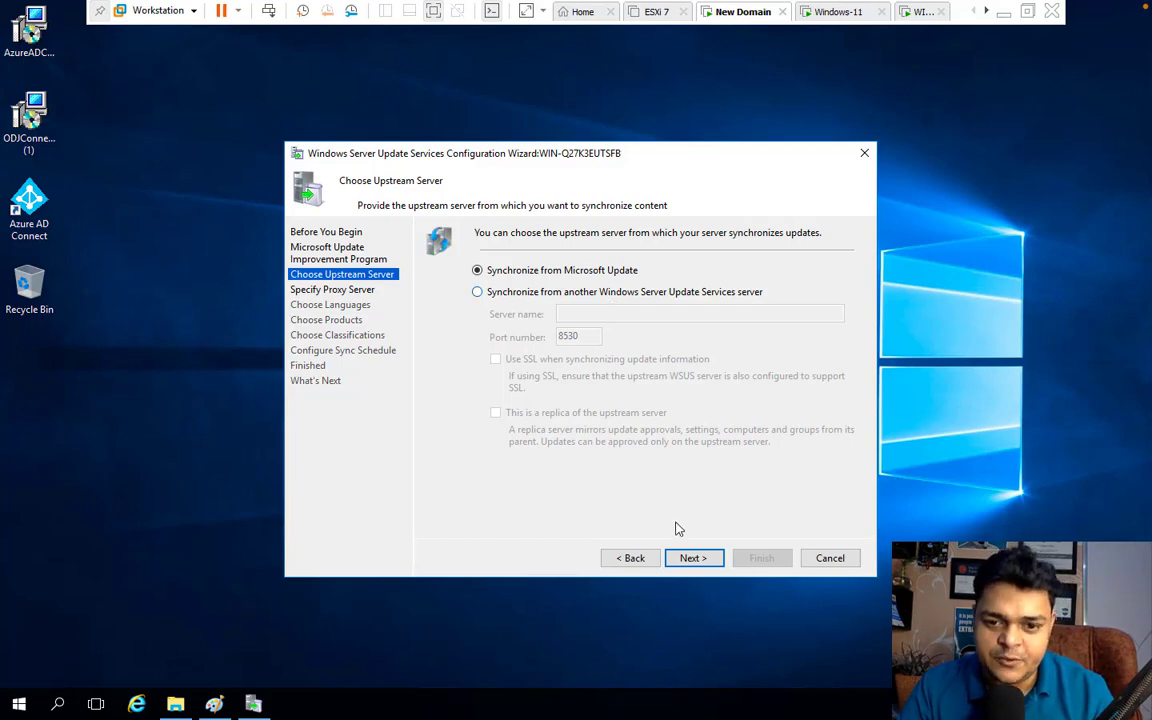
pyautogui.click(694, 558)
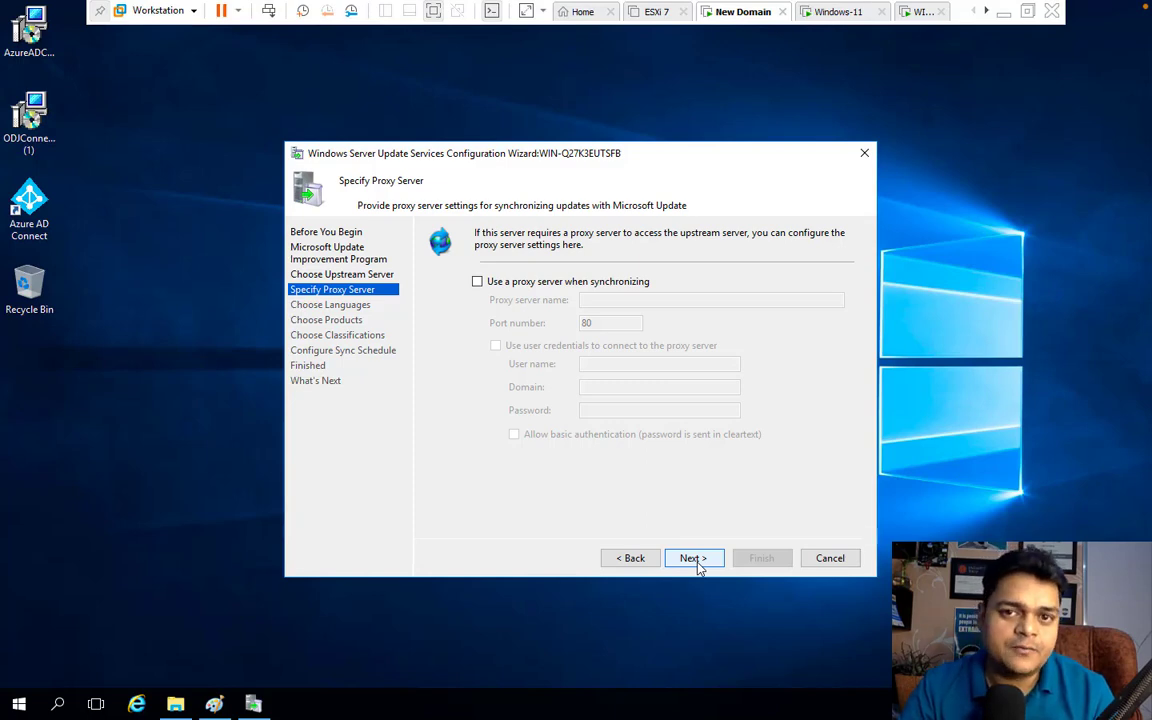
pyautogui.click(696, 561)
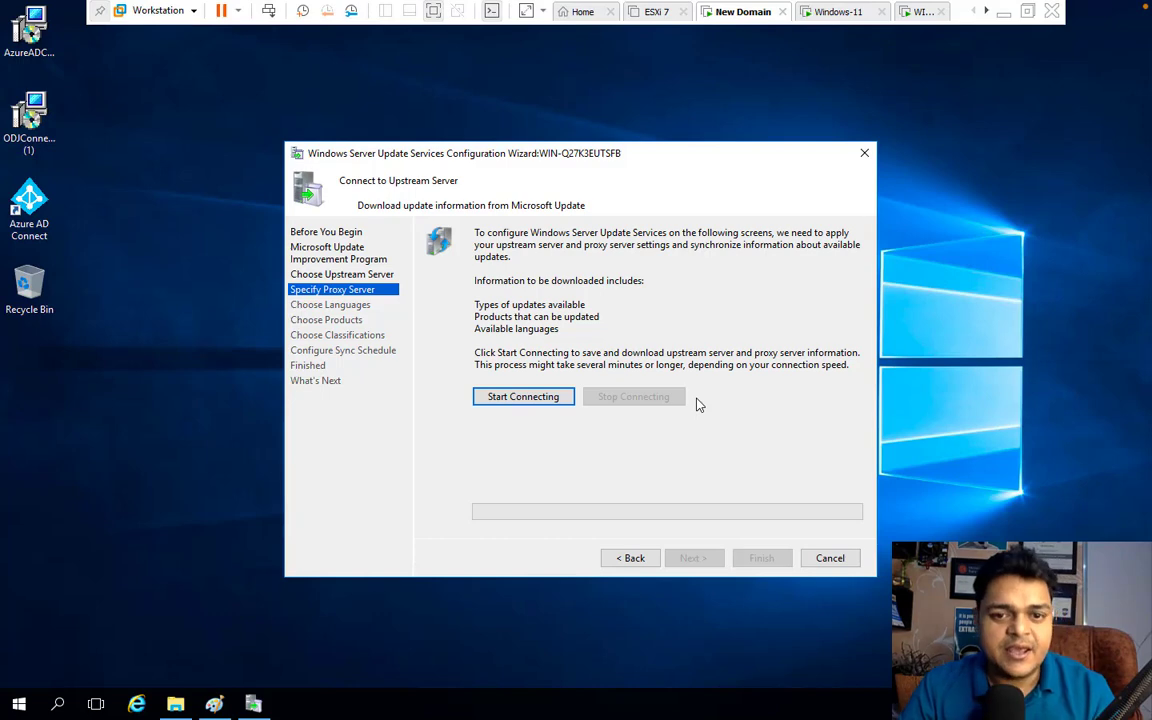
# Start connecting to Microsoft Update and wait for the update information download to finish
pyautogui.click(501, 410)
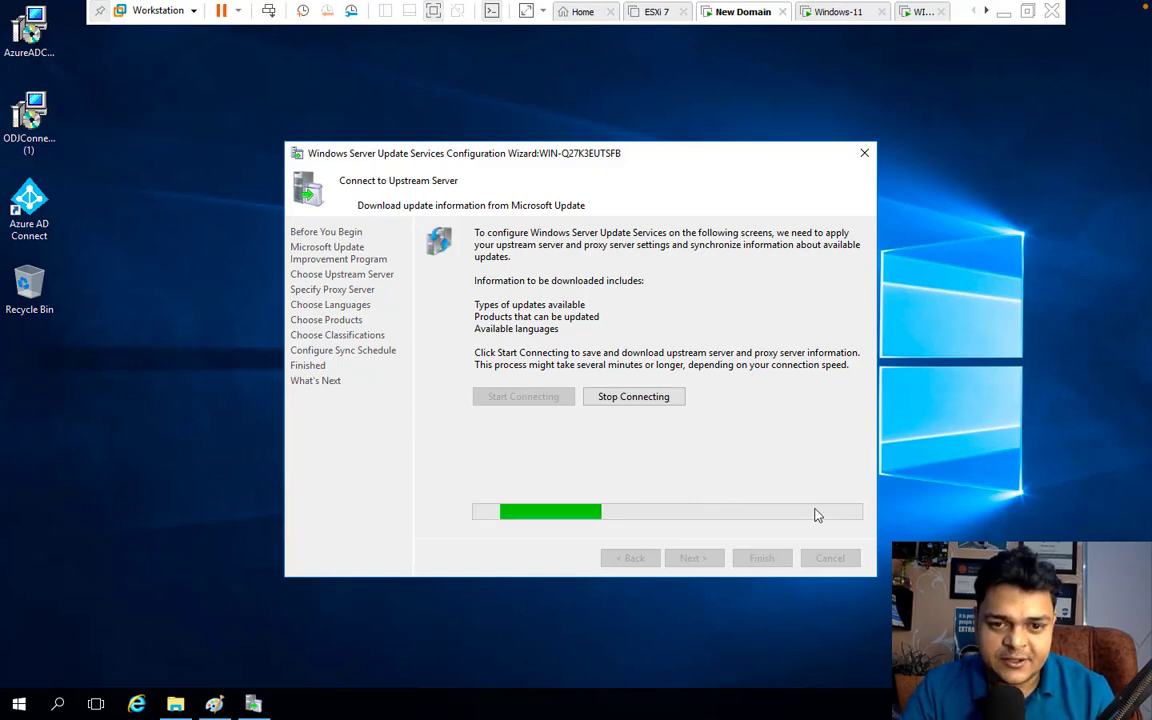
pyautogui.hotkey('ctrl', 'Left')
pyautogui.hotkey('ctrl', 'Left')
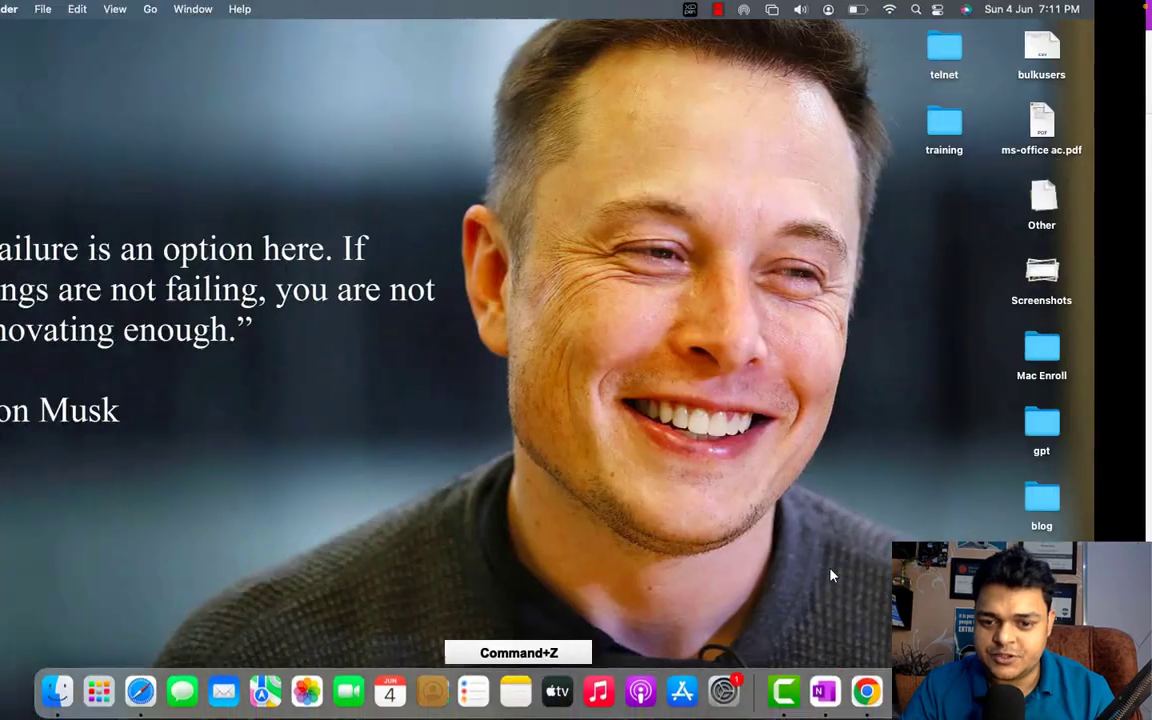
pyautogui.press('super+z')
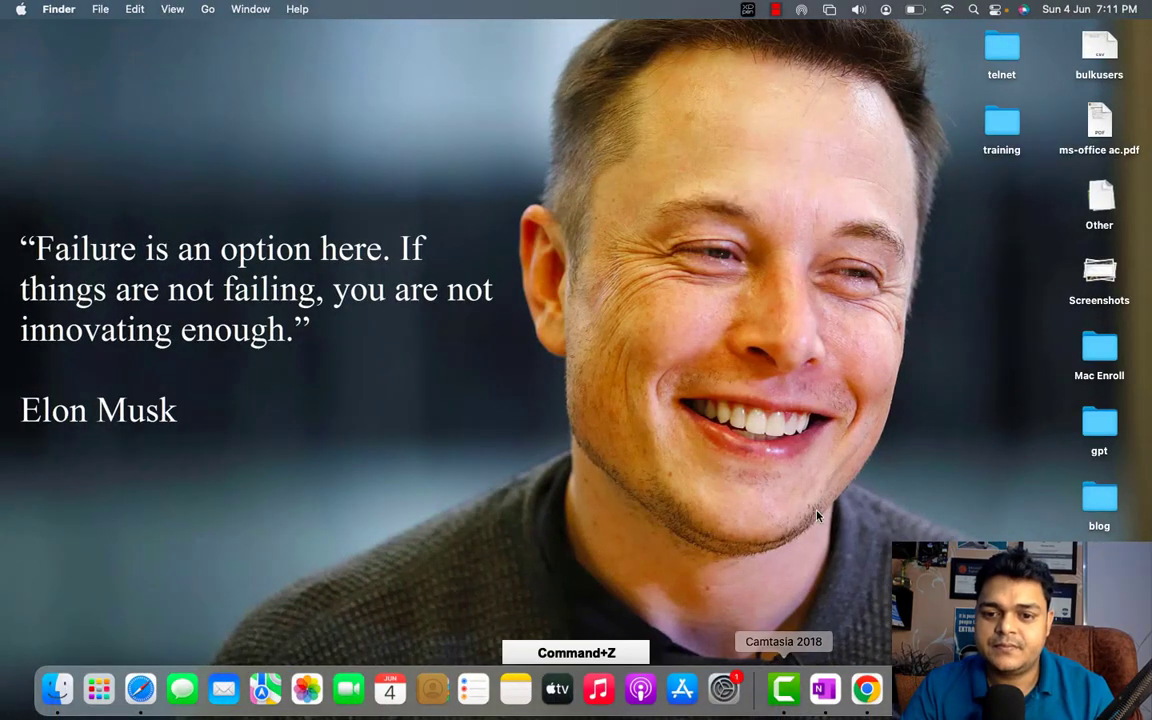
pyautogui.rightClick(779, 680)
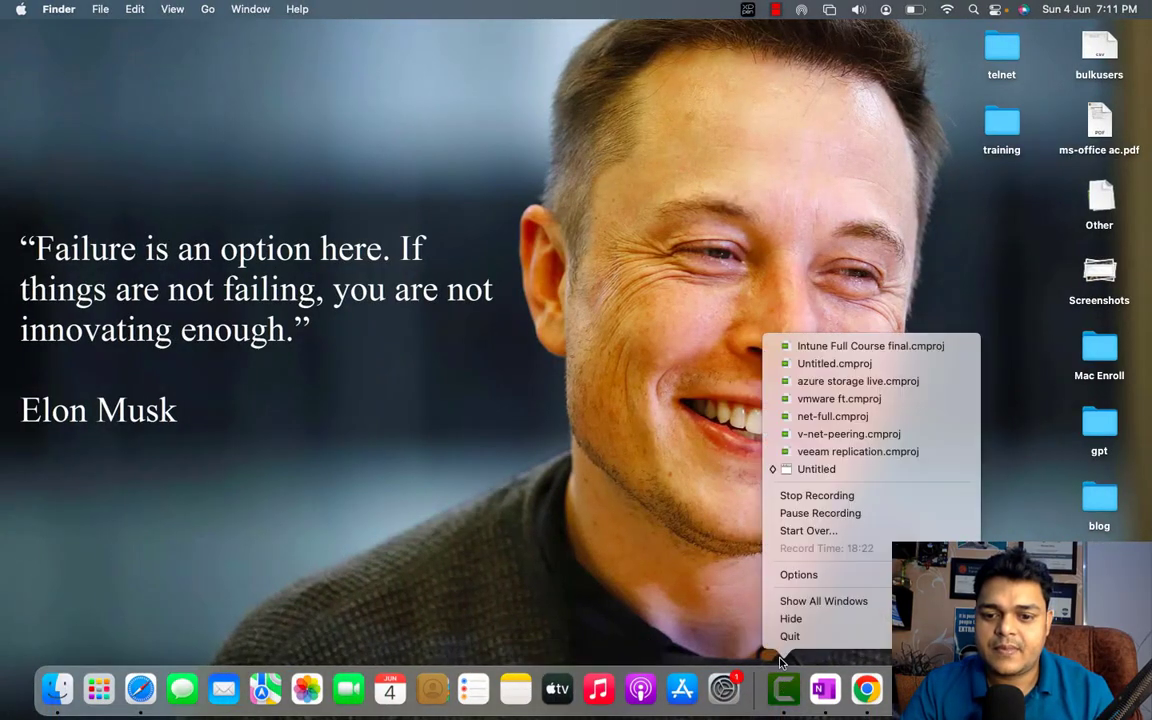
pyautogui.click(820, 513)
pyautogui.hotkey('ctrl', 'Right')
pyautogui.hotkey('ctrl', 'Right')
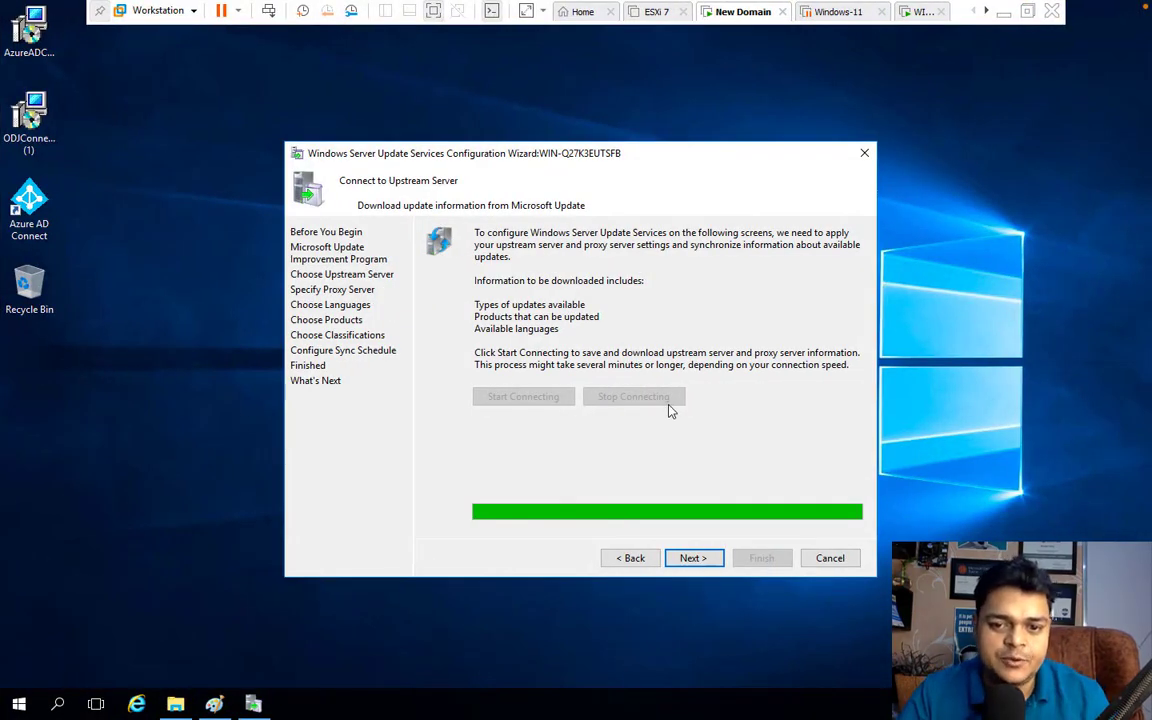
# Advance from Connect to Upstream Server to the Choose Languages page
pyautogui.click(692, 560)
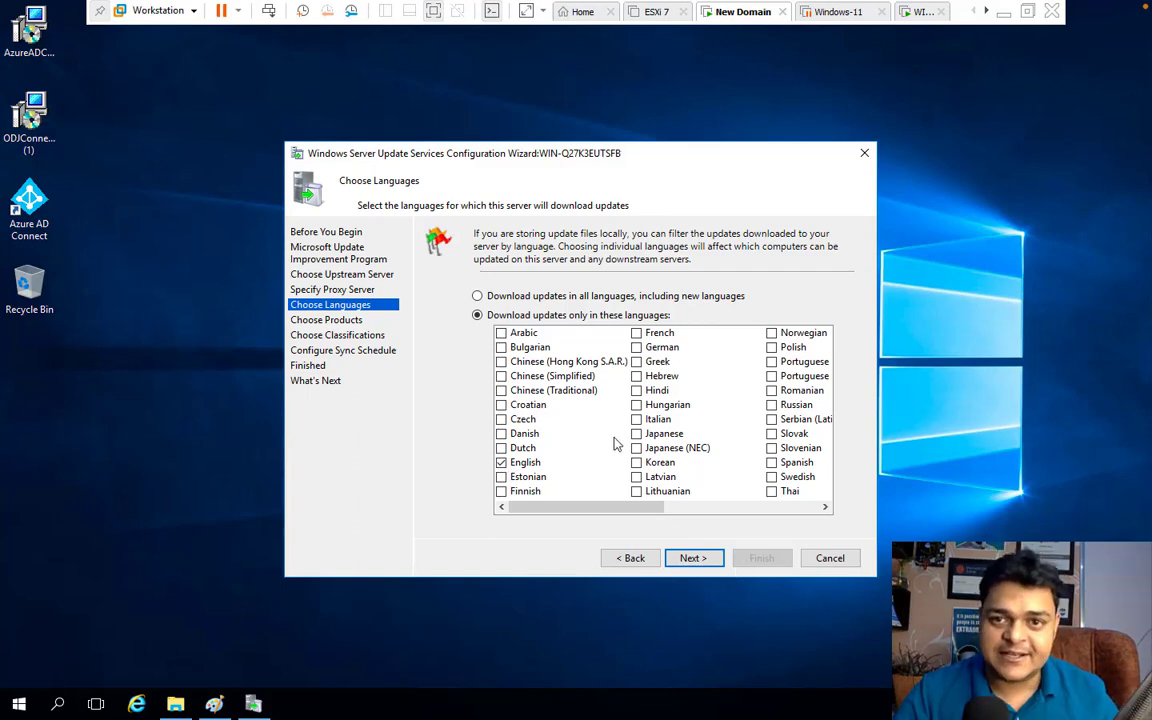
# Leave English as the sole download language and proceed to Choose Products
pyautogui.click(692, 556)
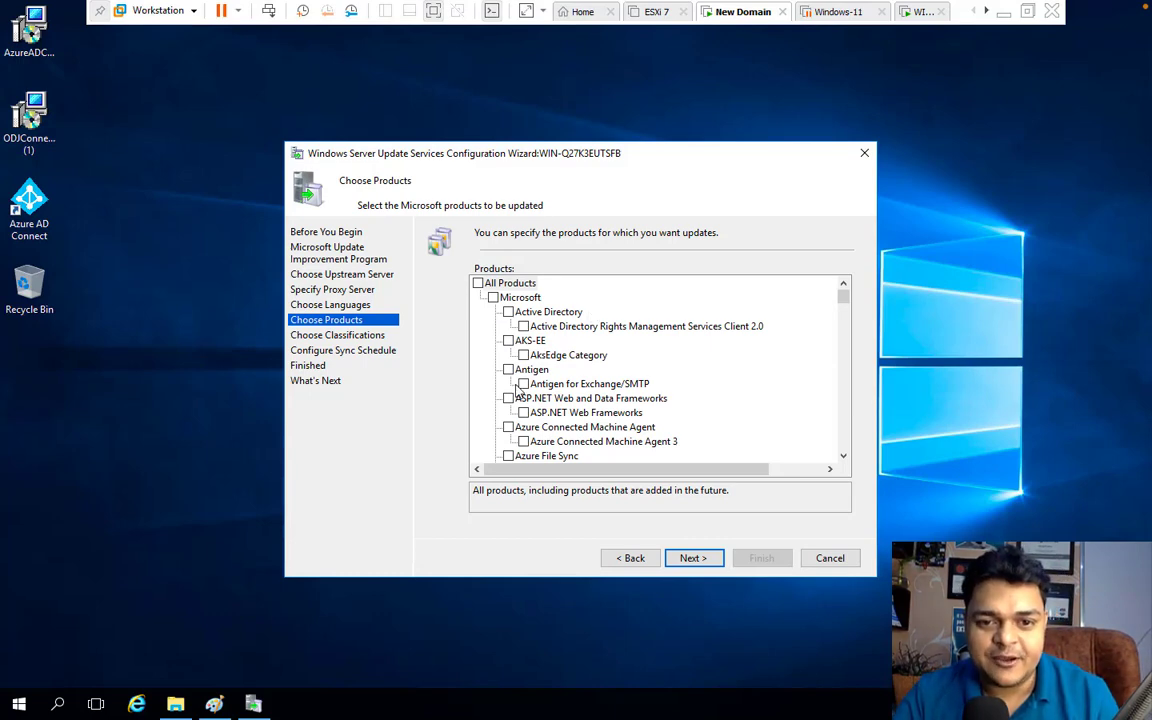
# Tick Microsoft SQL Server 2022 and Microsoft SQL Server 2014 in the WSUS Products list
pyautogui.scroll(-15, 510, 350)
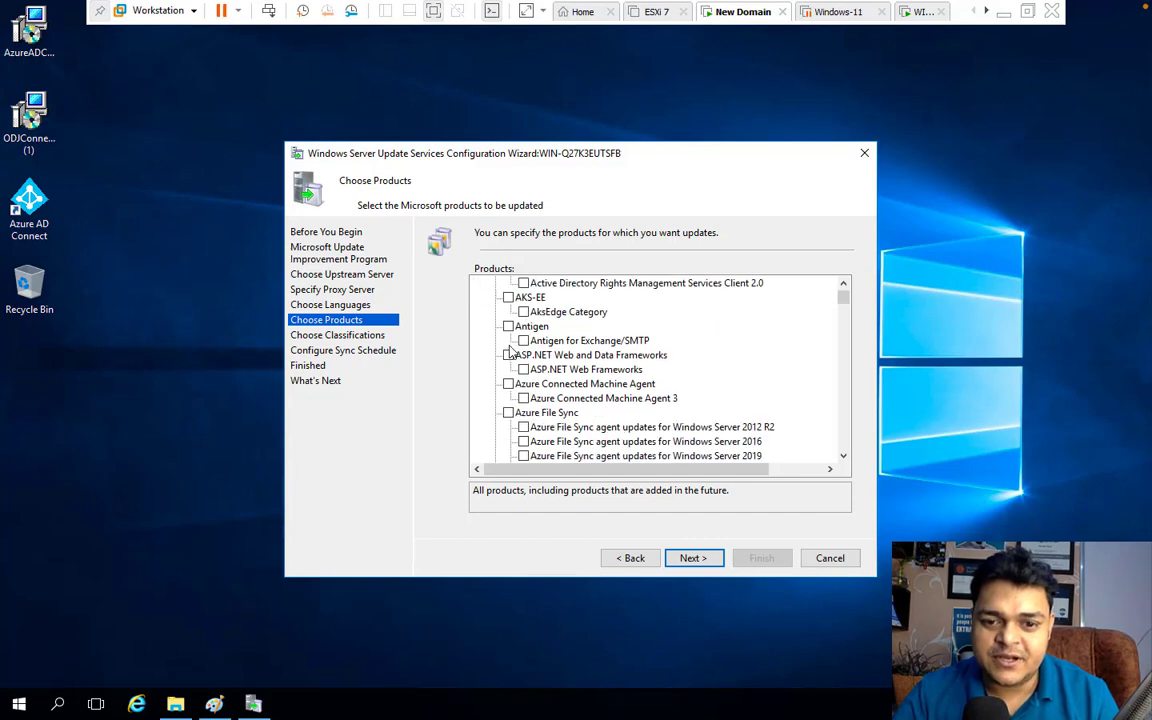
pyautogui.scroll(-12, 510, 350)
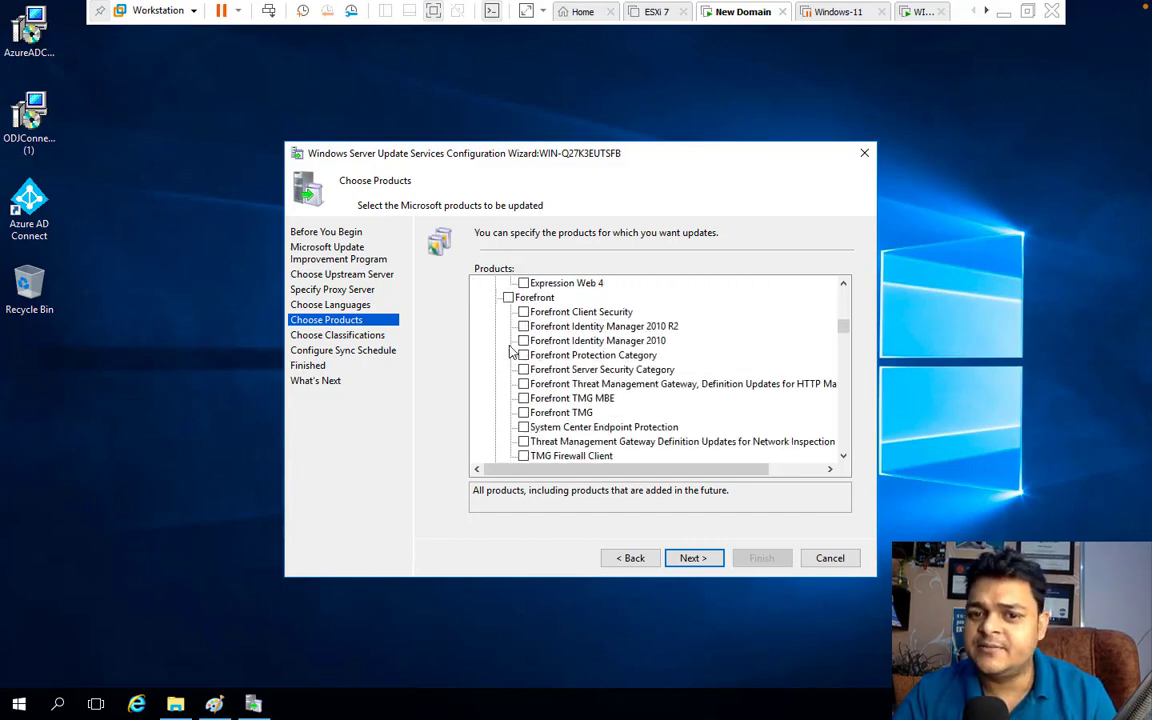
pyautogui.scroll(-20, 510, 350)
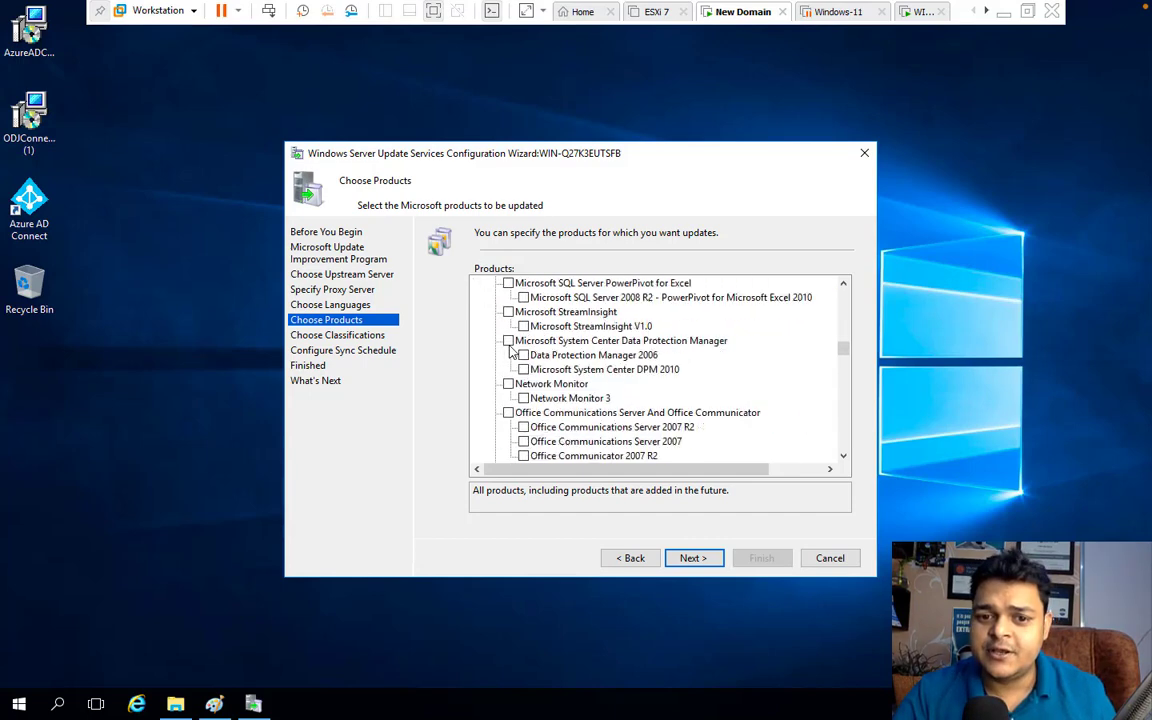
pyautogui.scroll(-15, 514, 348)
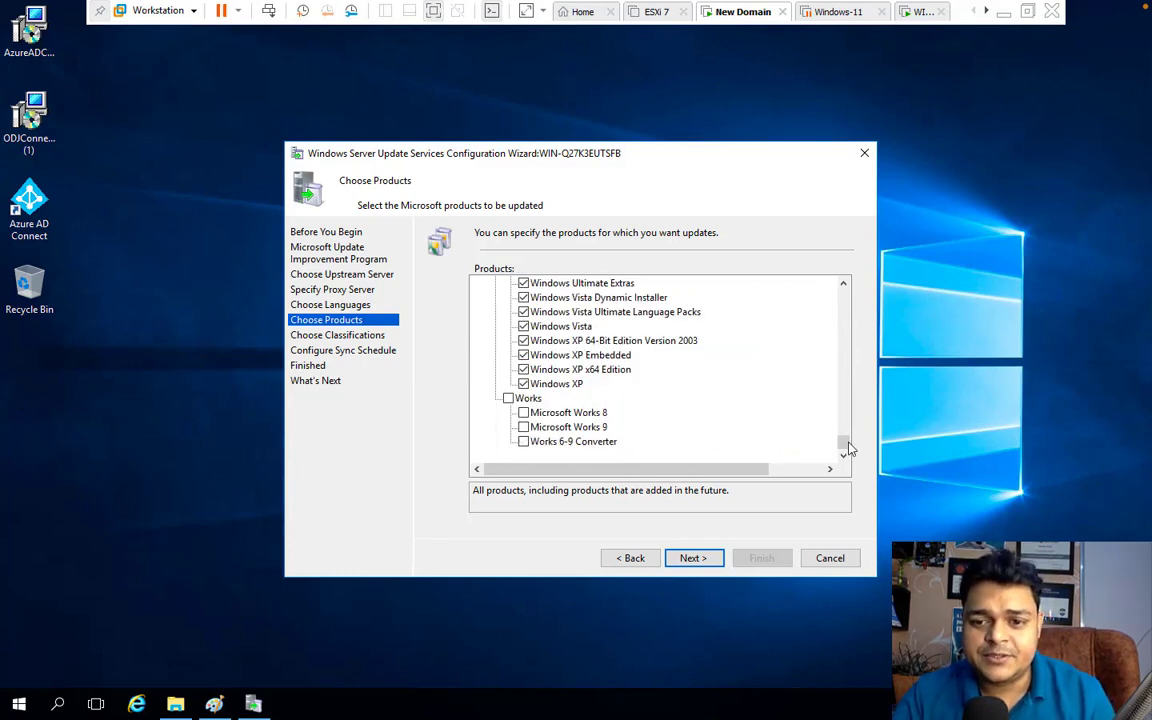
pyautogui.moveTo(846, 444); pyautogui.dragTo(854, 412)
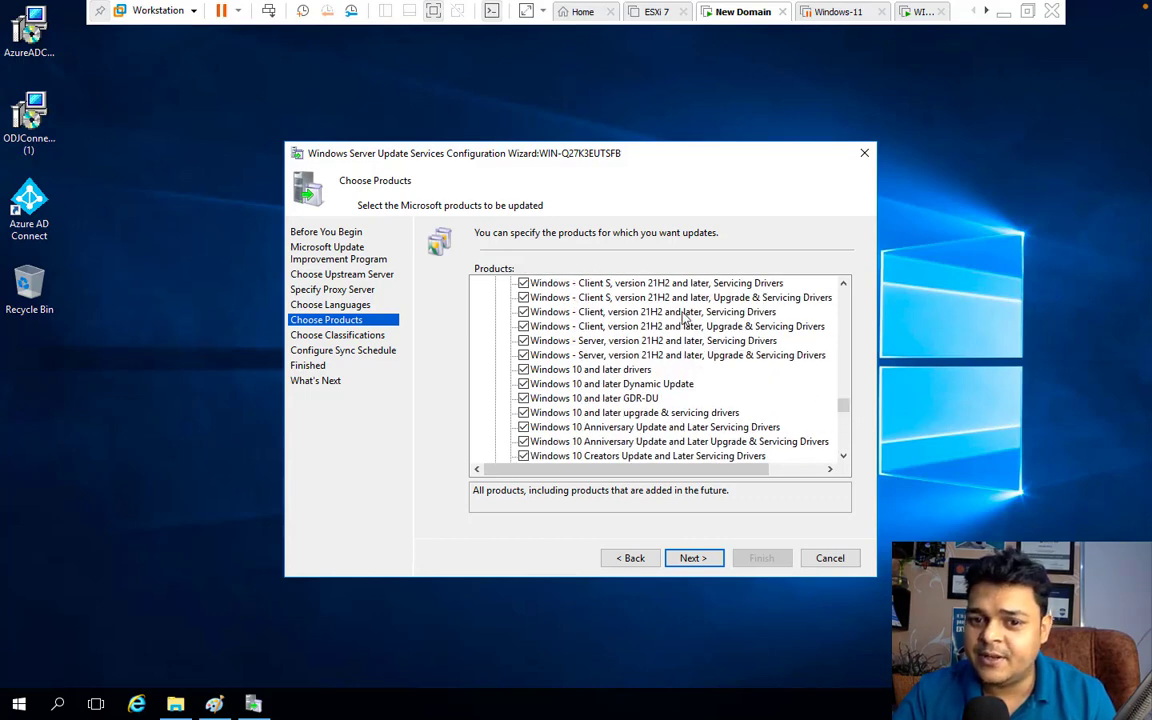
pyautogui.moveTo(843, 404); pyautogui.dragTo(843, 363)
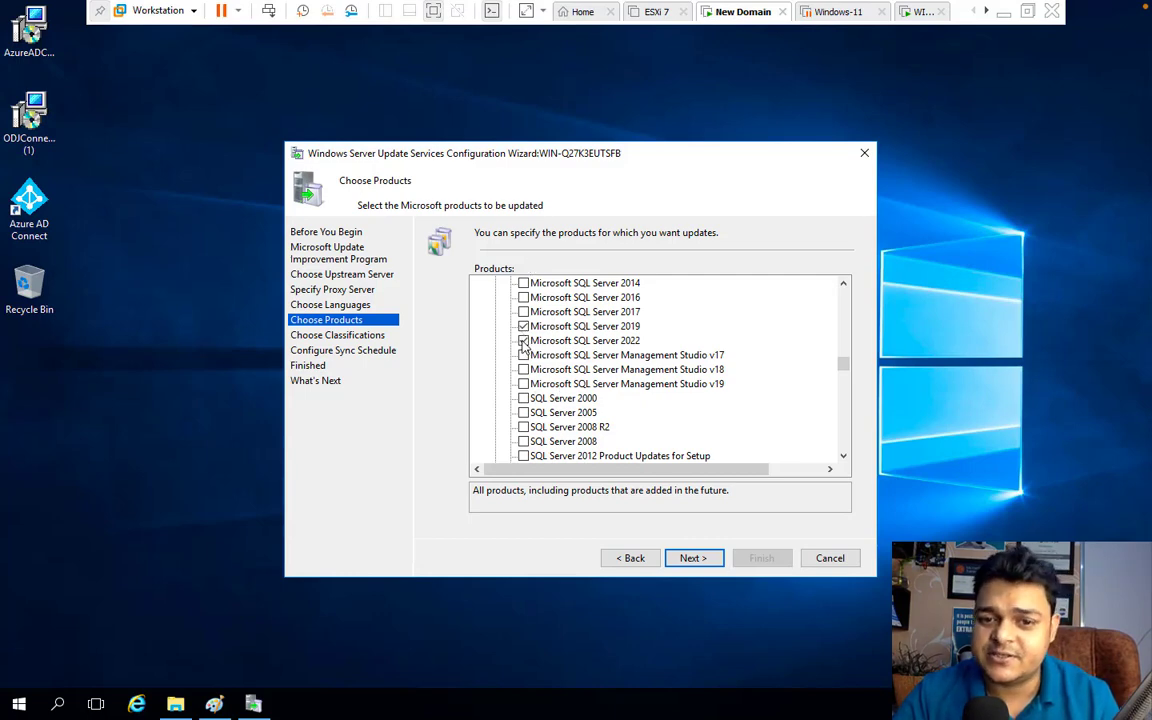
pyautogui.click(523, 341)
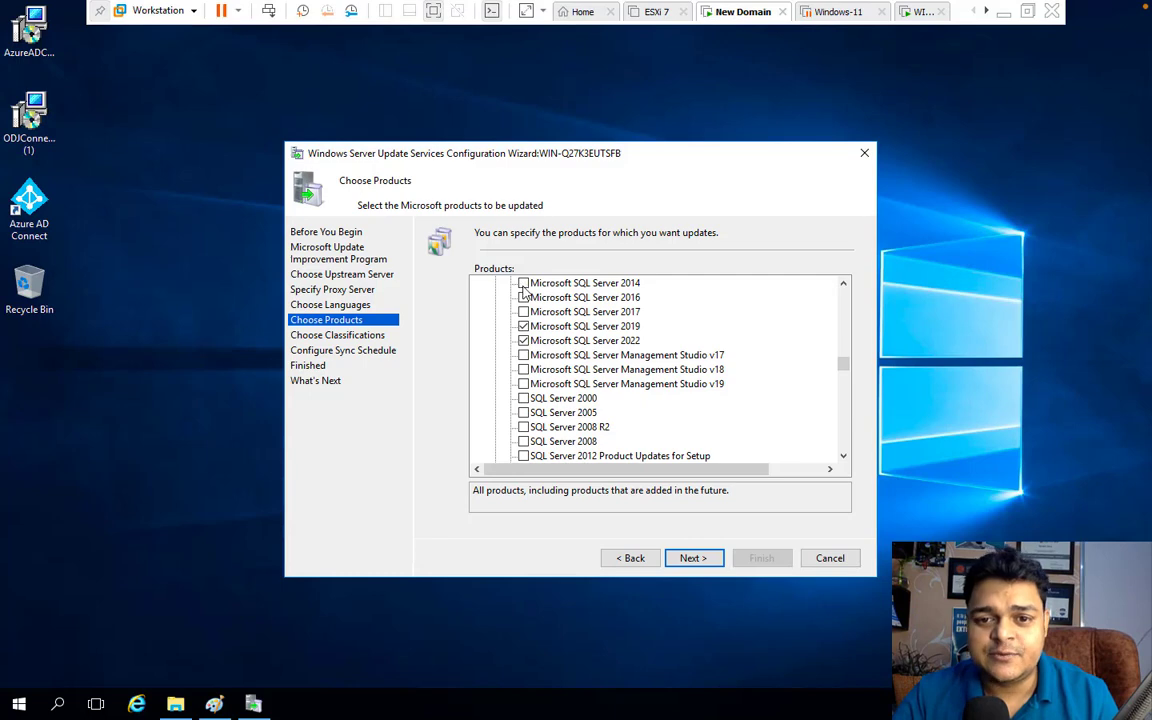
pyautogui.click(523, 284)
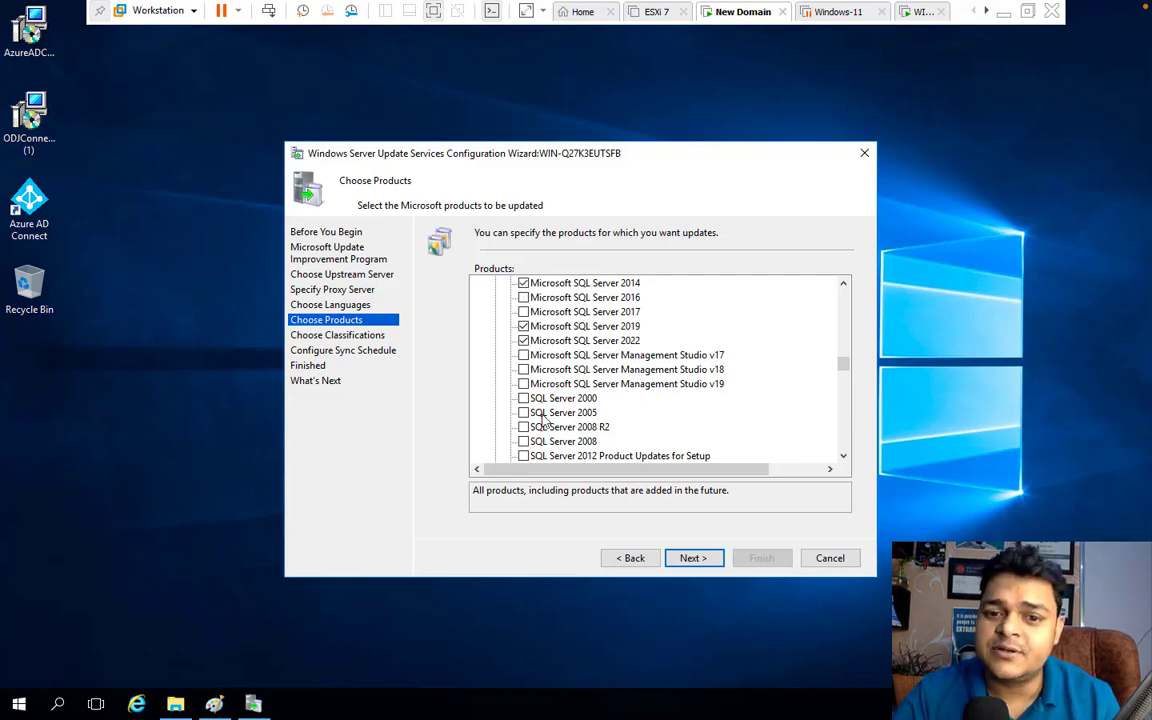
pyautogui.scroll(-1, 543, 421)
pyautogui.scroll(10, 543, 421)
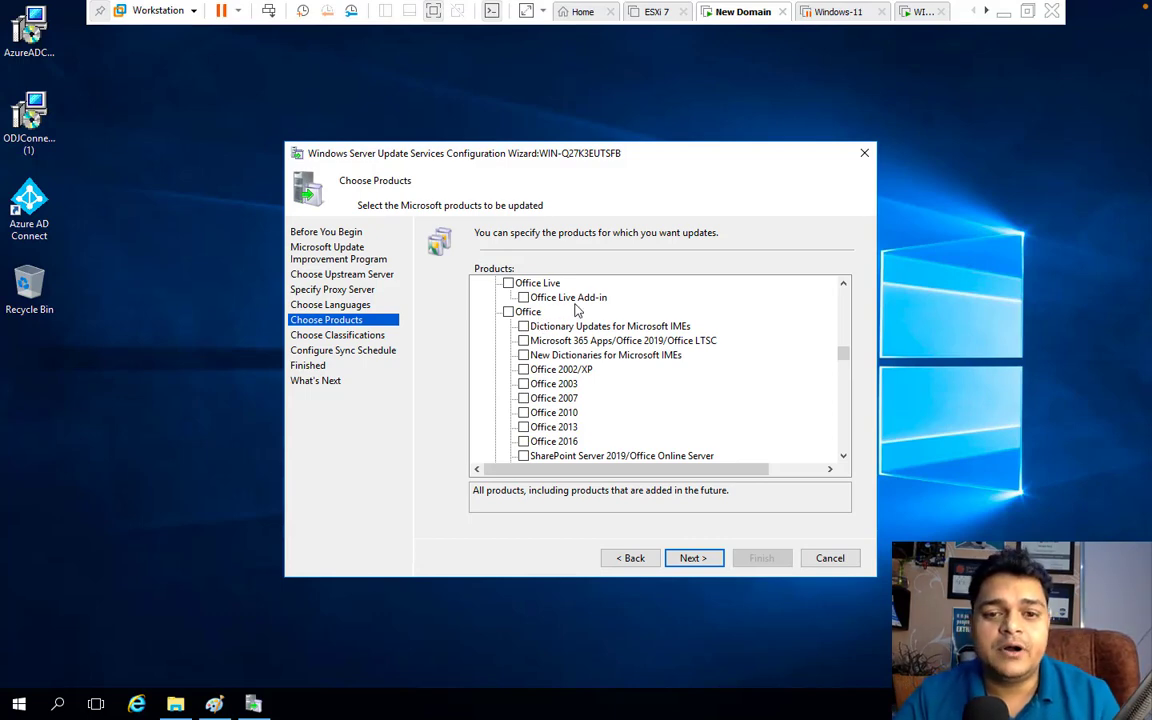
pyautogui.scroll(12, 576, 312)
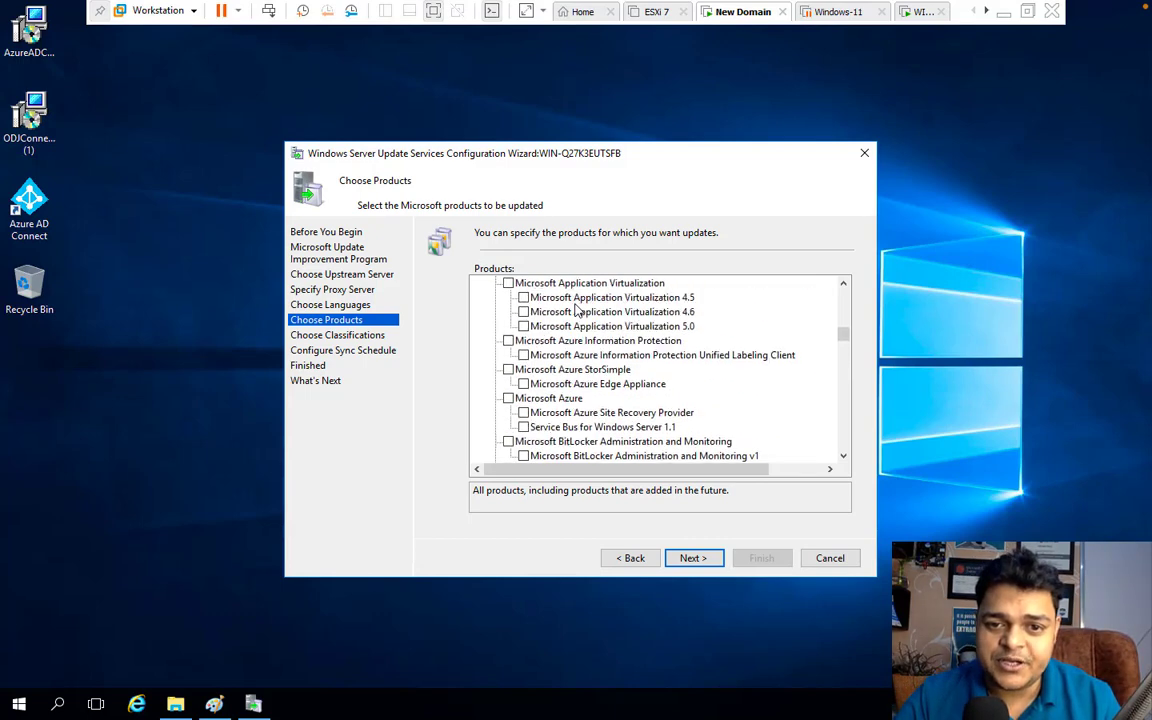
pyautogui.scroll(5, 563, 387)
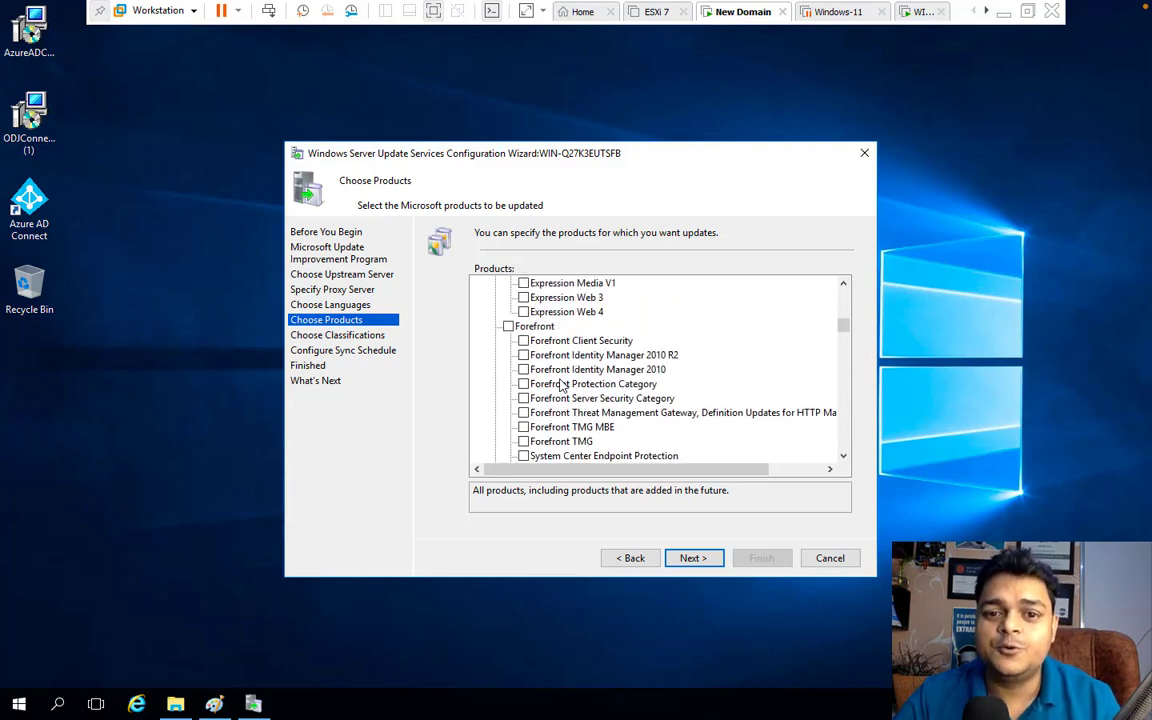
pyautogui.scroll(6, 563, 387)
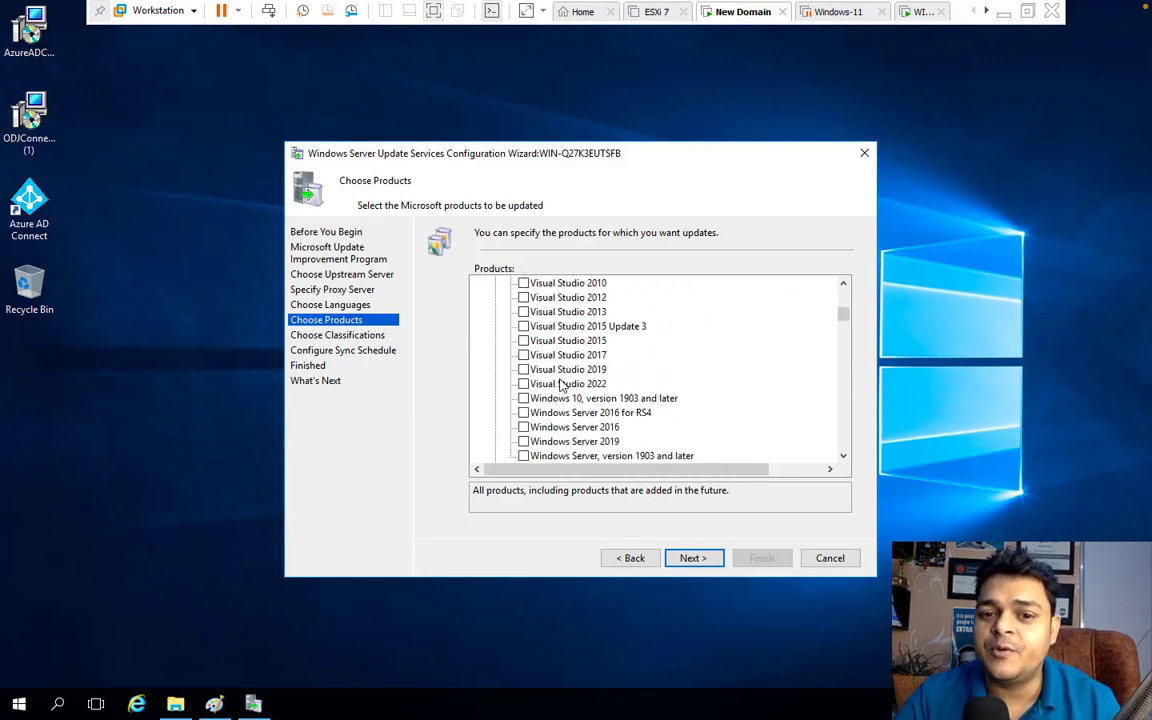
pyautogui.scroll(5, 563, 387)
pyautogui.scroll(4, 563, 387)
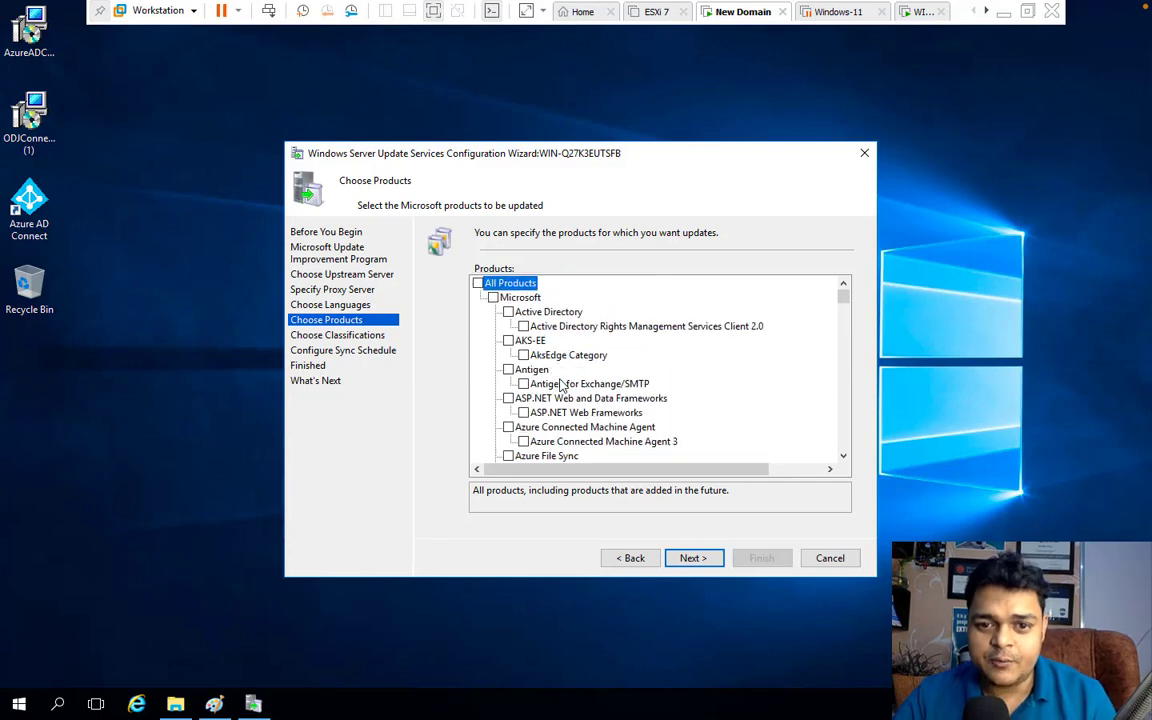
# Review the checked products and advance to the Choose Classifications page
pyautogui.moveTo(844, 303); pyautogui.dragTo(861, 430)
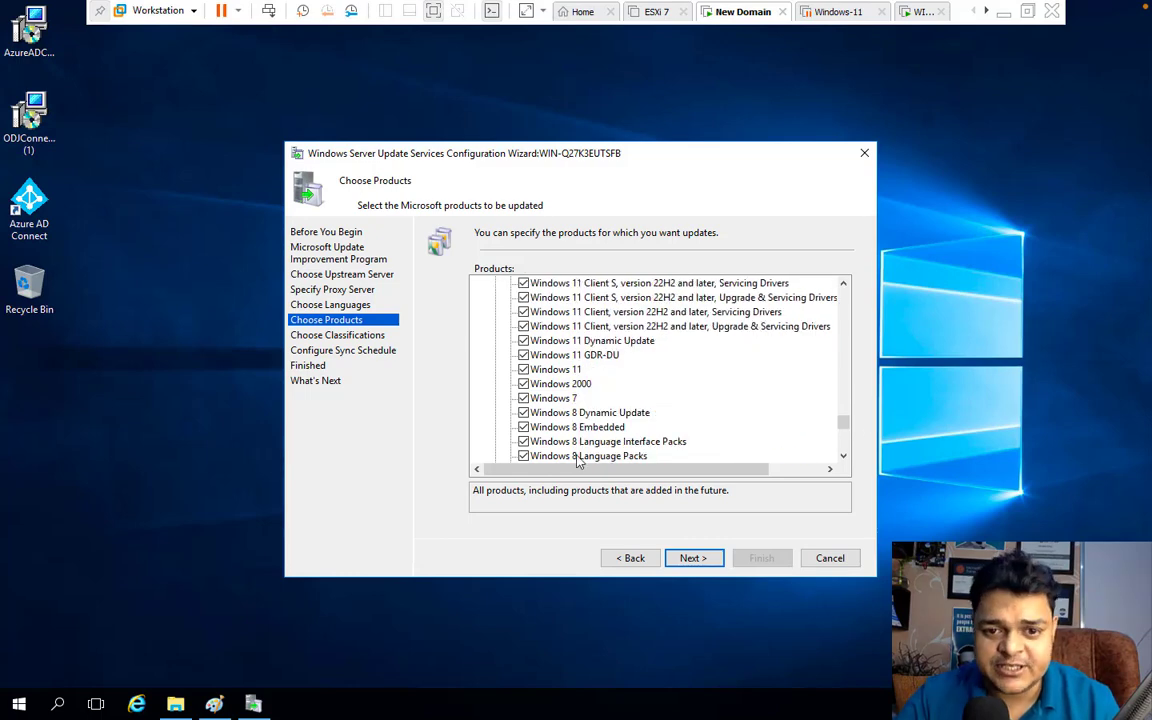
pyautogui.click(703, 560)
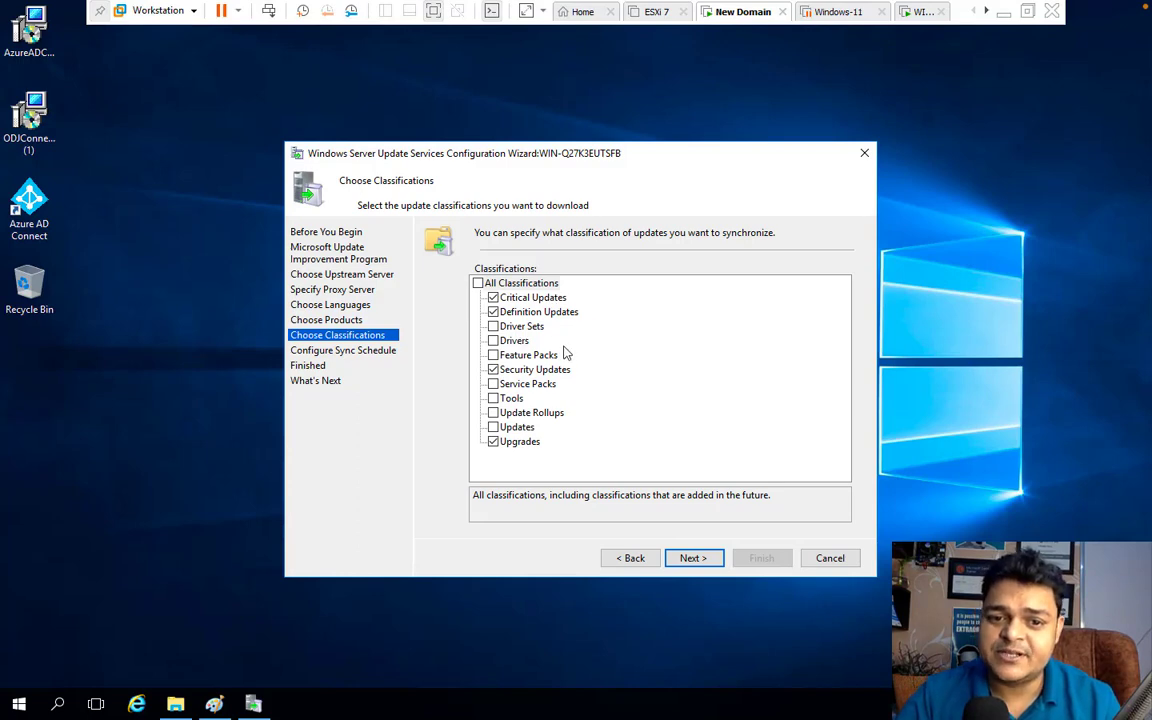
# Add the Drivers and Tools classifications and continue to the sync schedule page
pyautogui.click(493, 340)
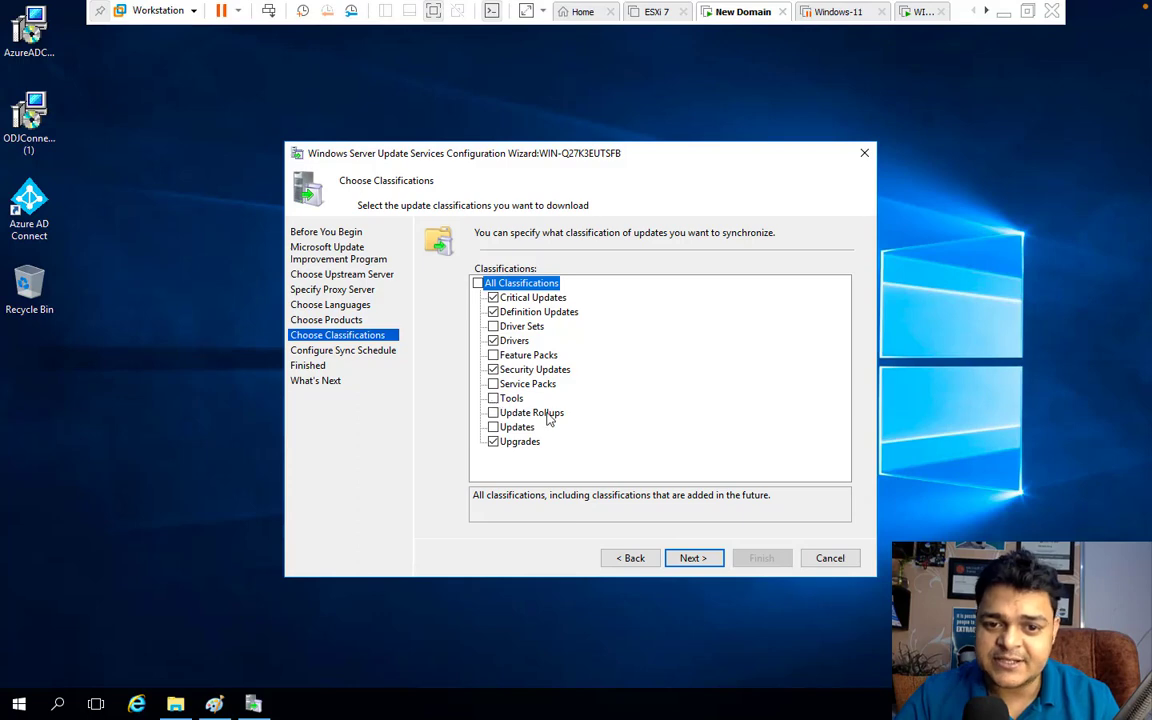
pyautogui.click(493, 398)
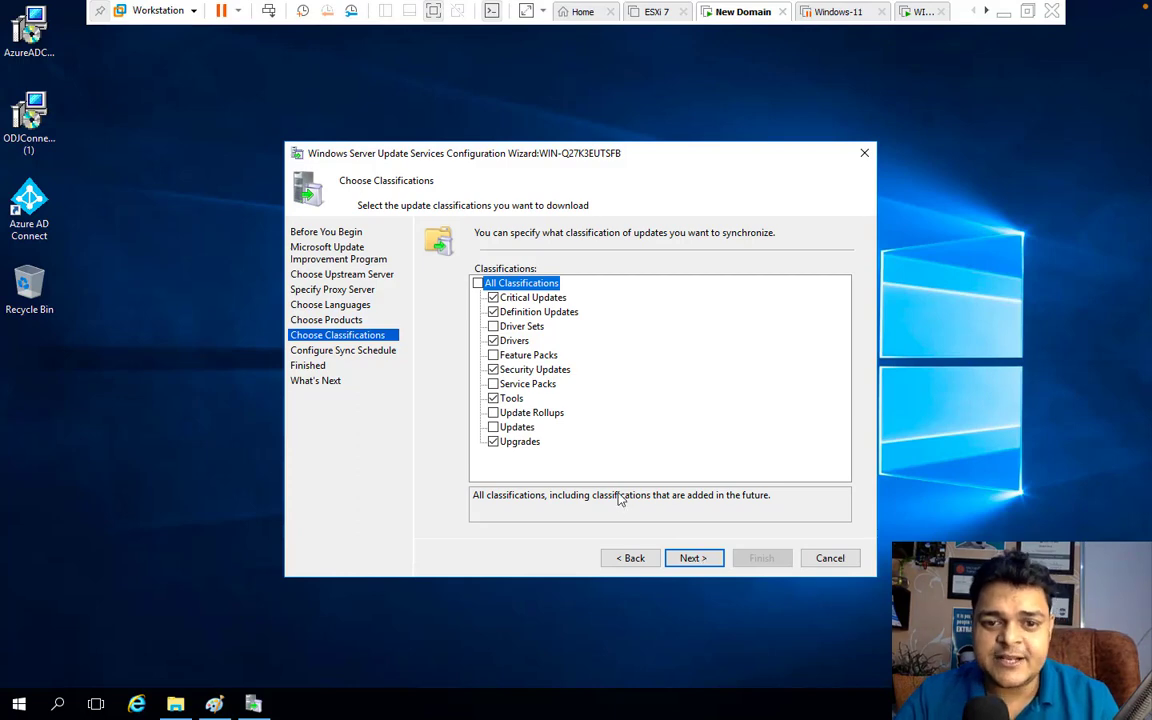
pyautogui.click(697, 560)
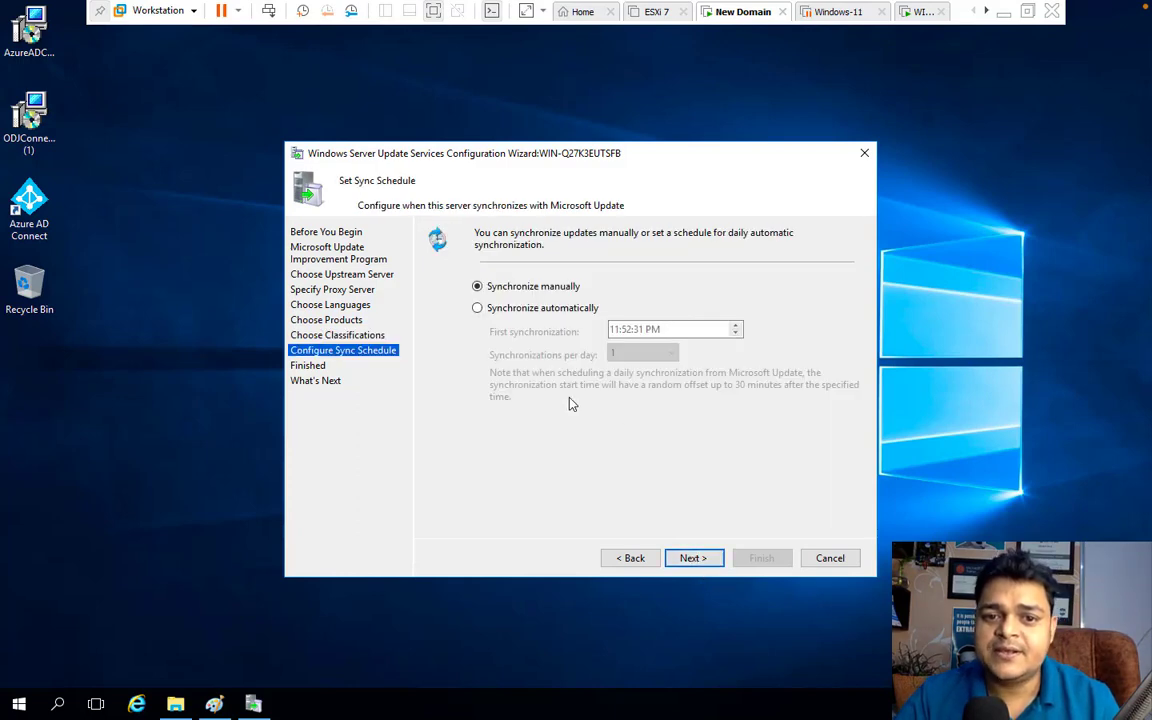
# Try automatic synchronization, checking the first sync time and per-day options
pyautogui.click(492, 312)
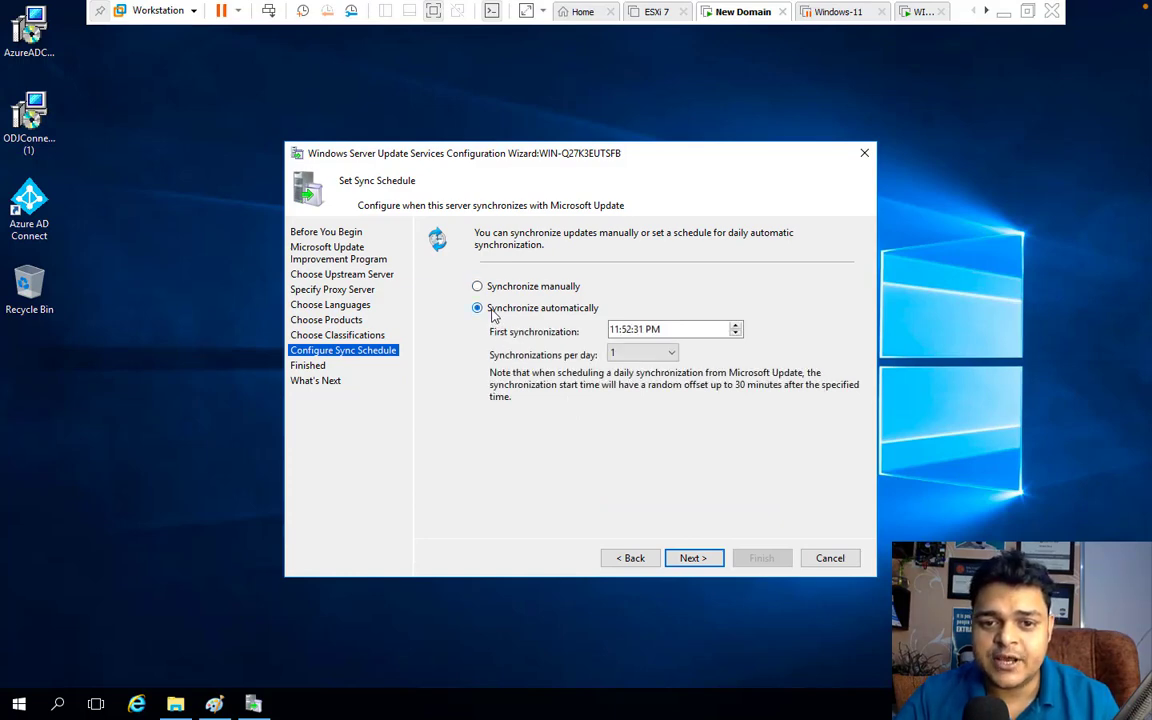
pyautogui.click(556, 292)
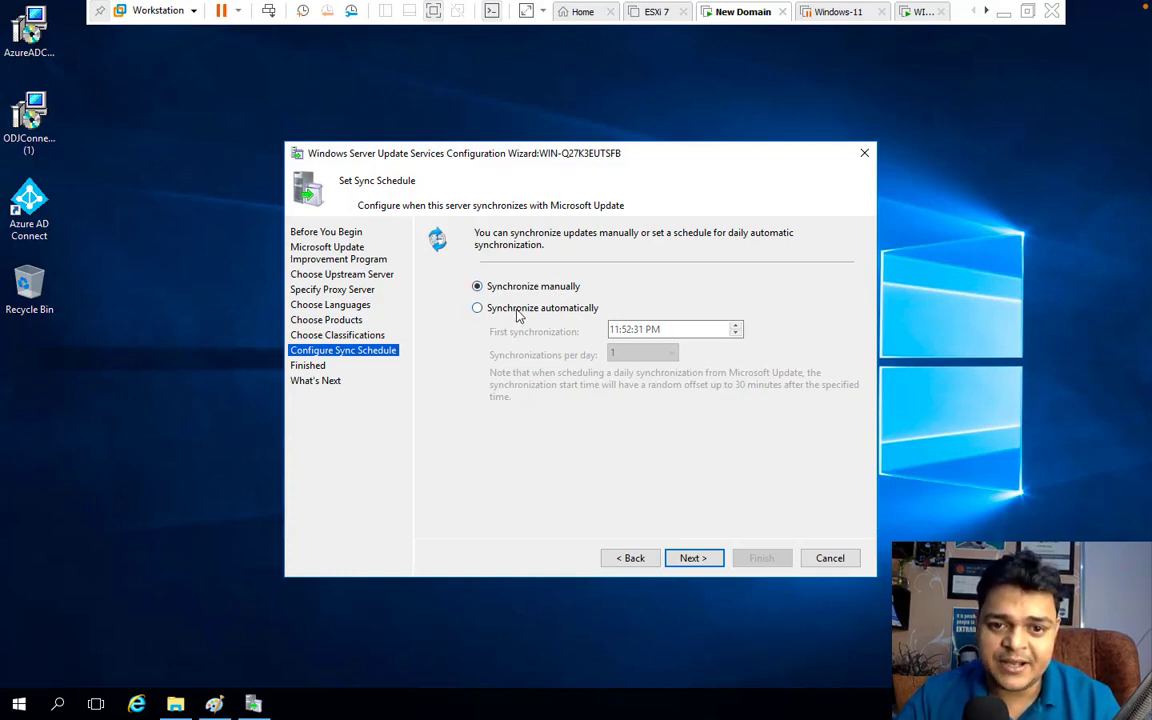
pyautogui.click(515, 308)
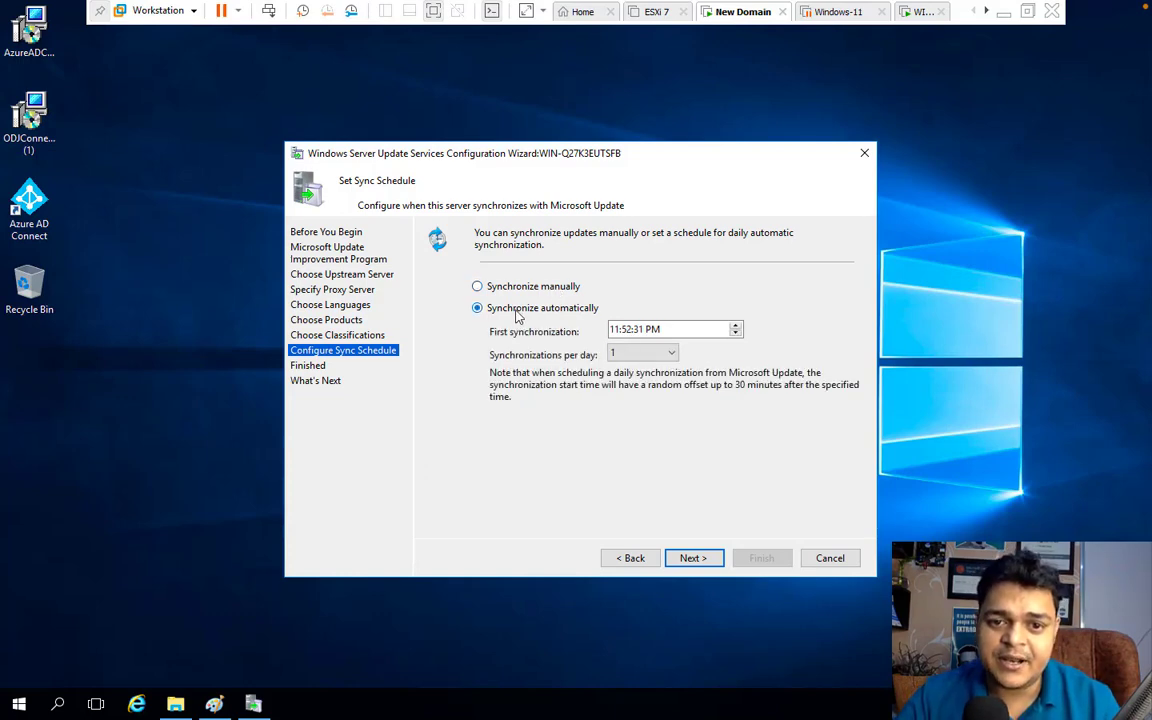
pyautogui.click(668, 353)
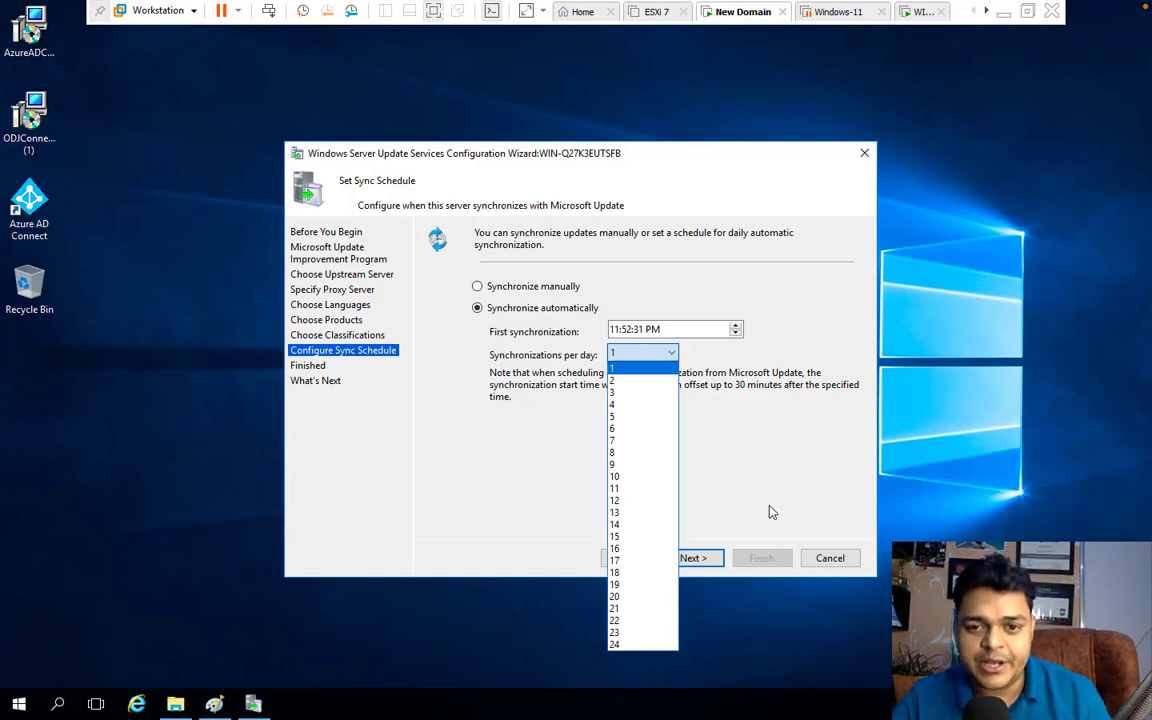
pyautogui.click(643, 334)
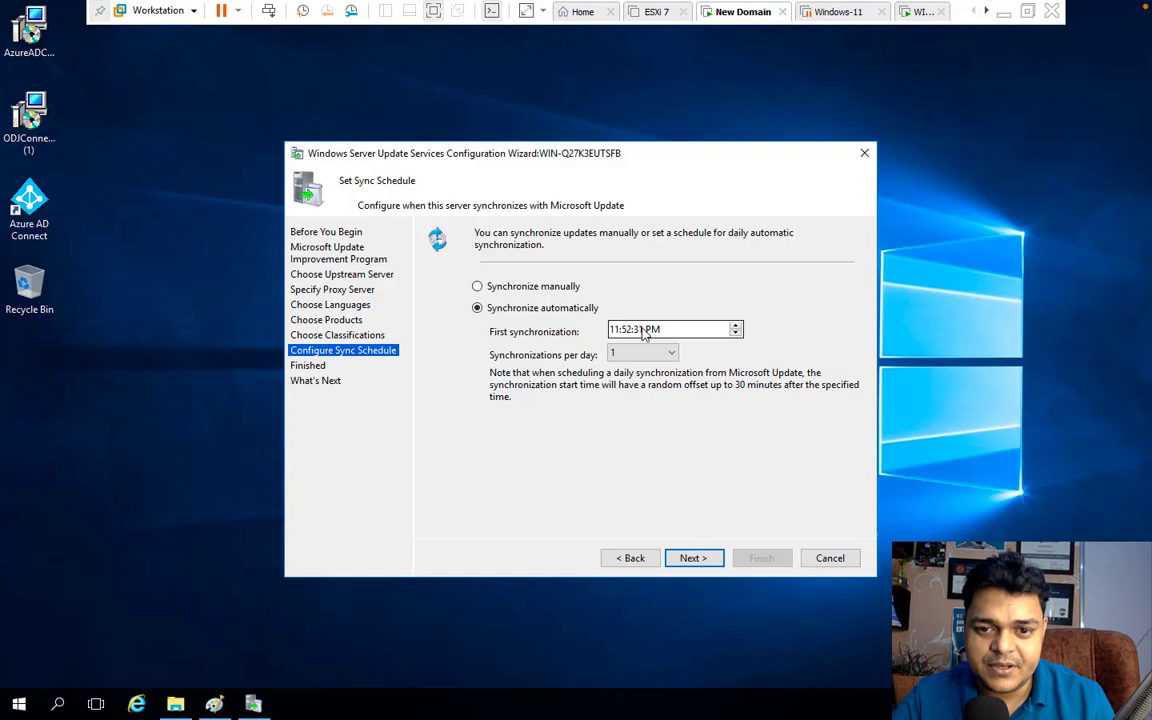
pyautogui.click(615, 330)
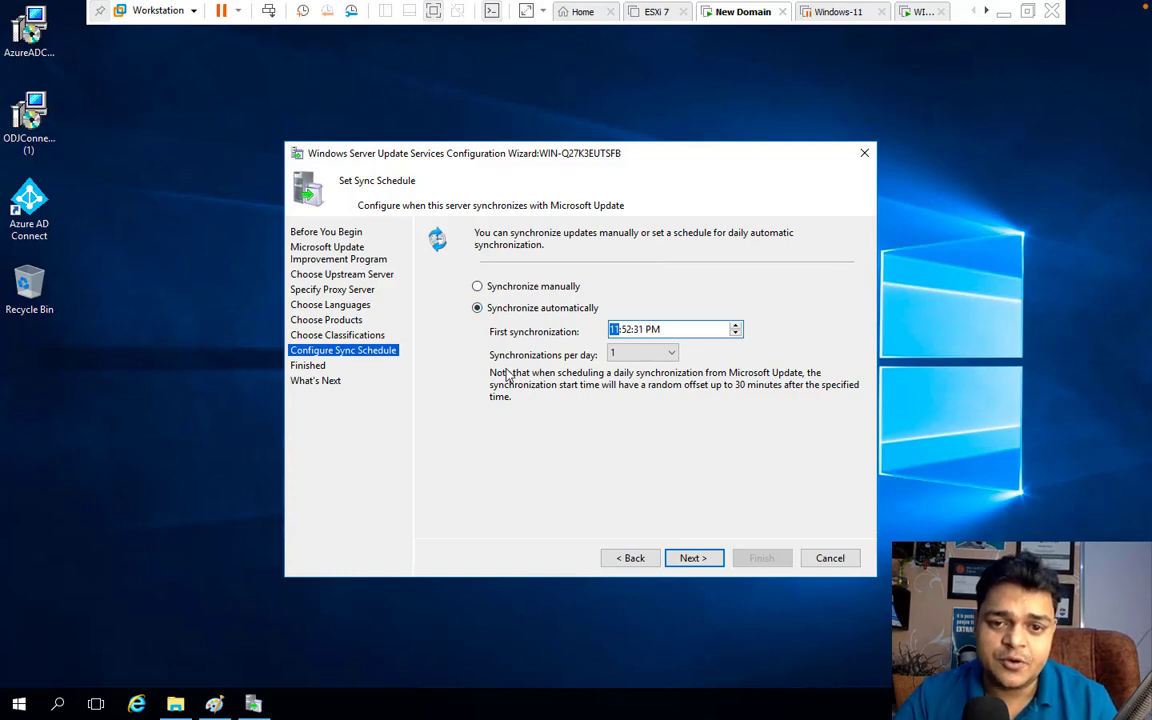
pyautogui.click(643, 356)
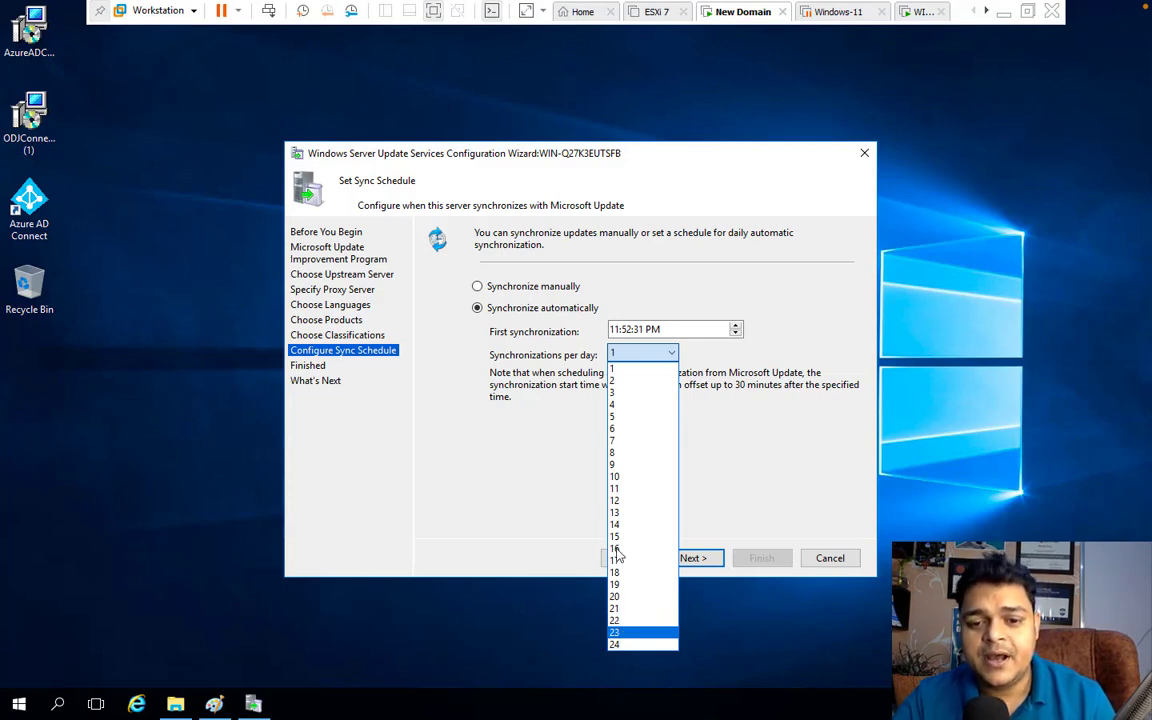
# Try 6 and 7 synchronizations per day, then keep manual synchronization and continue
pyautogui.click(615, 430)
pyautogui.click(658, 356)
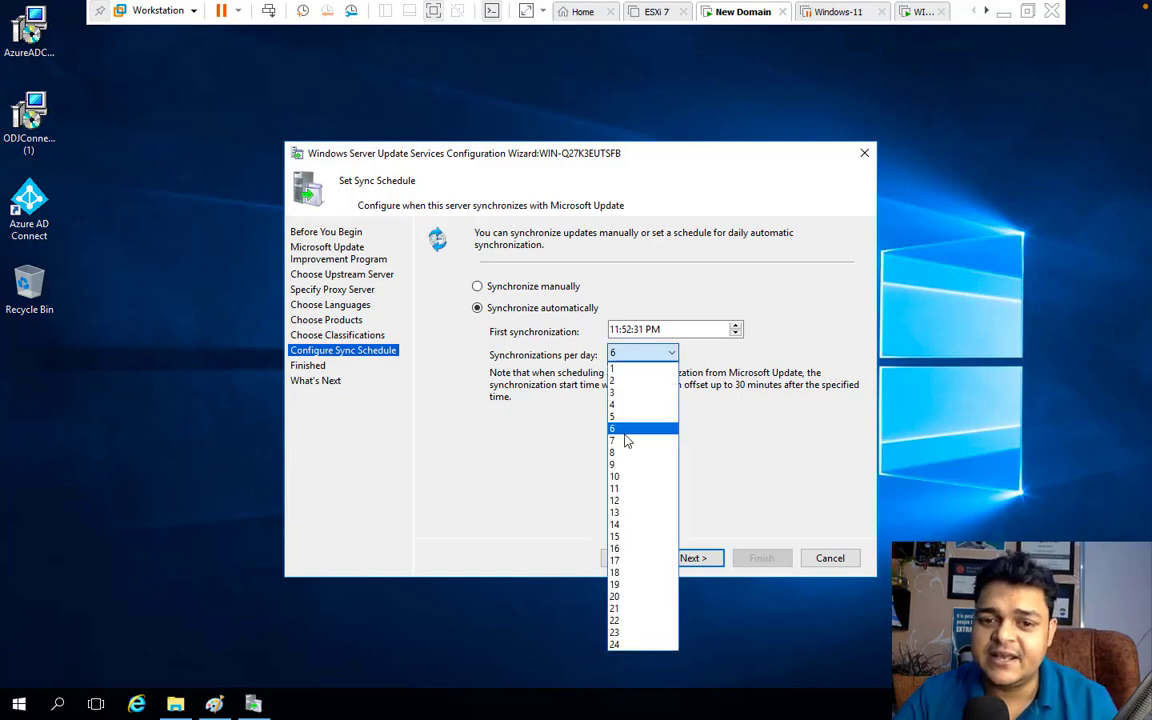
pyautogui.click(617, 431)
pyautogui.click(664, 355)
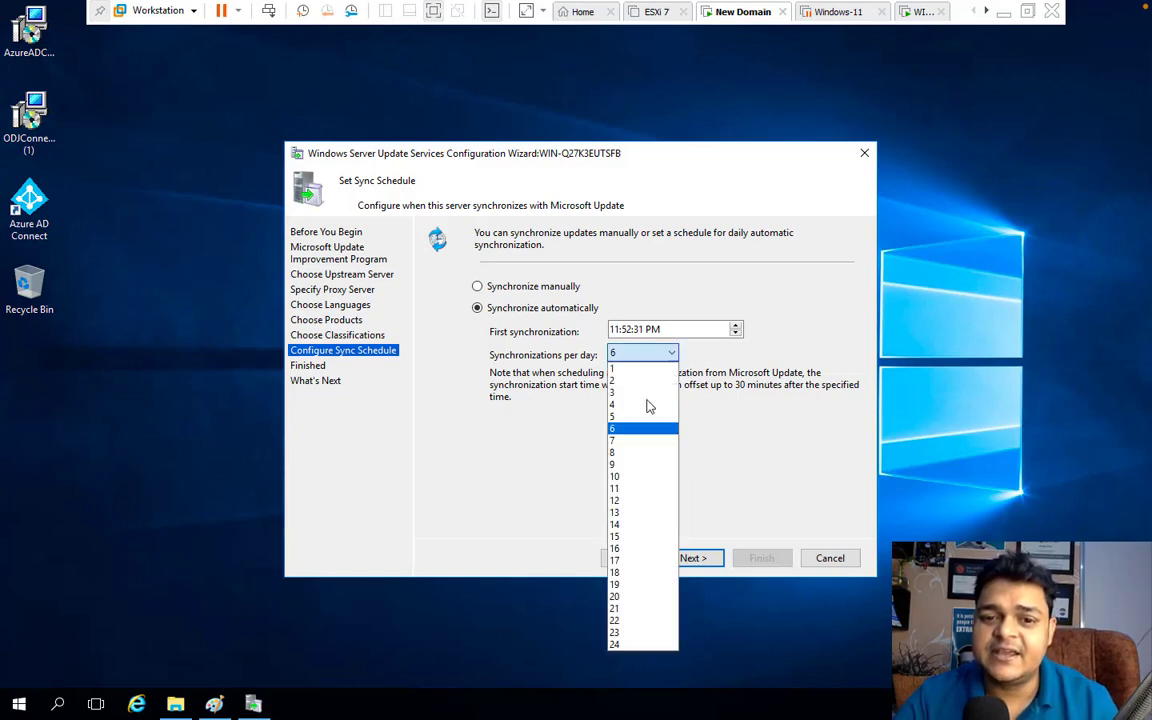
pyautogui.click(630, 442)
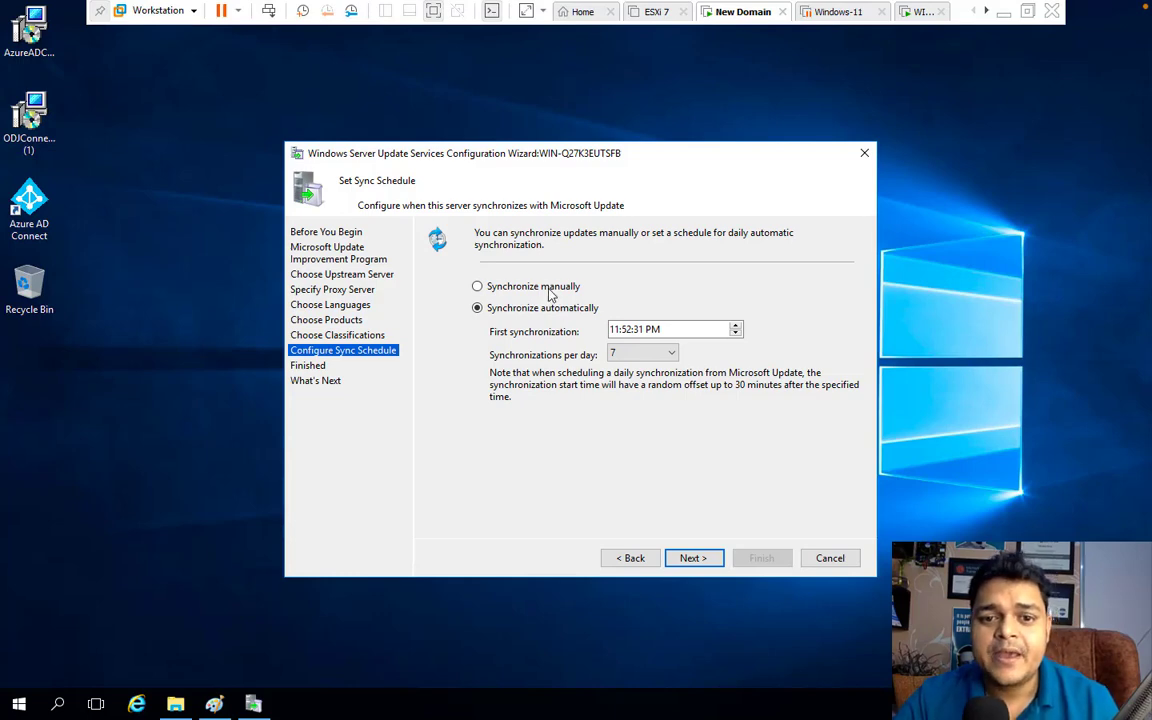
pyautogui.click(479, 287)
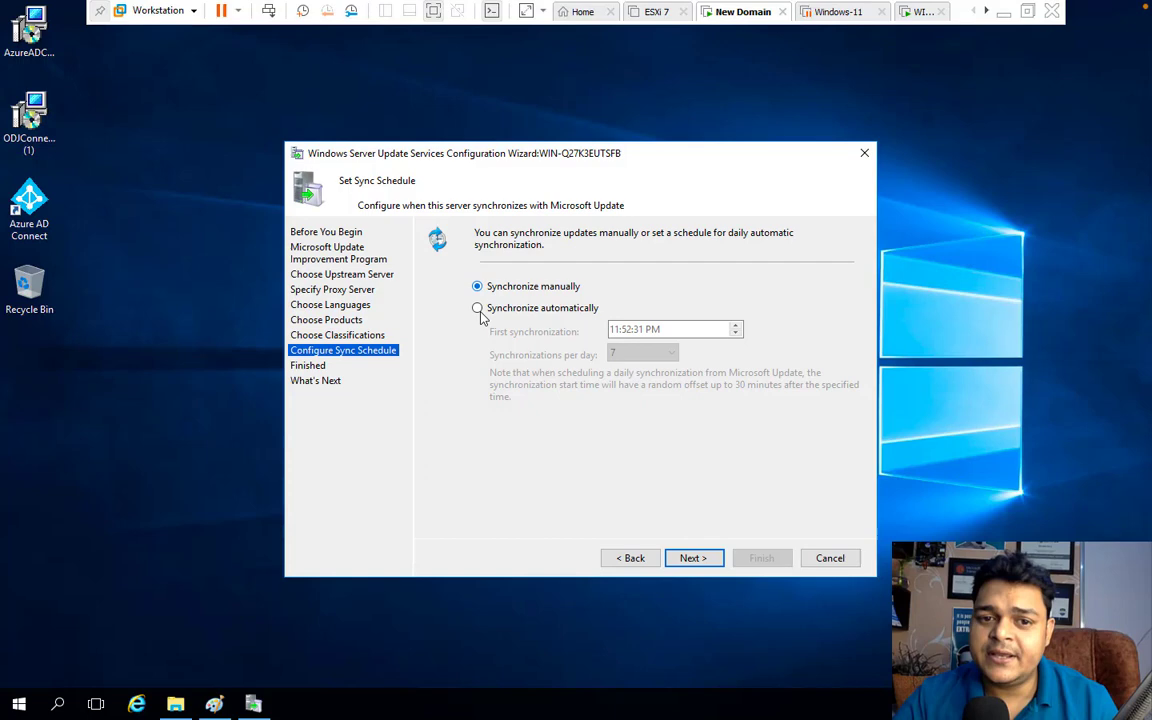
pyautogui.click(700, 558)
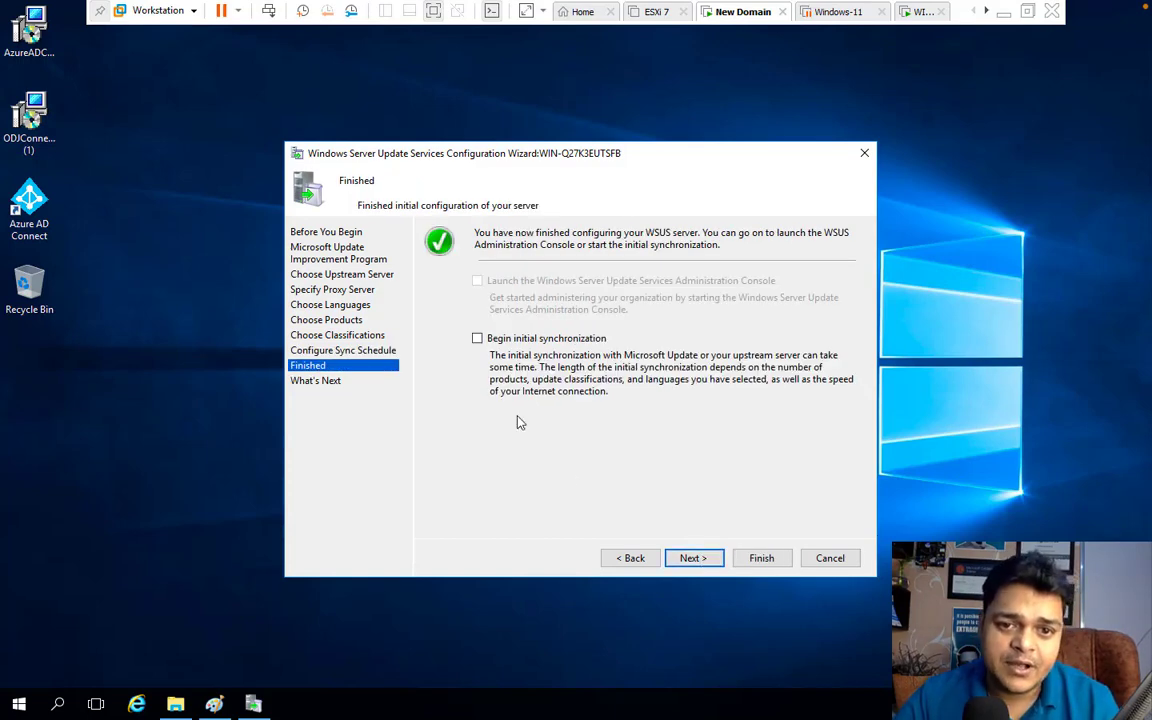
# Enable Begin initial synchronization and advance to the What's Next page
pyautogui.click(478, 339)
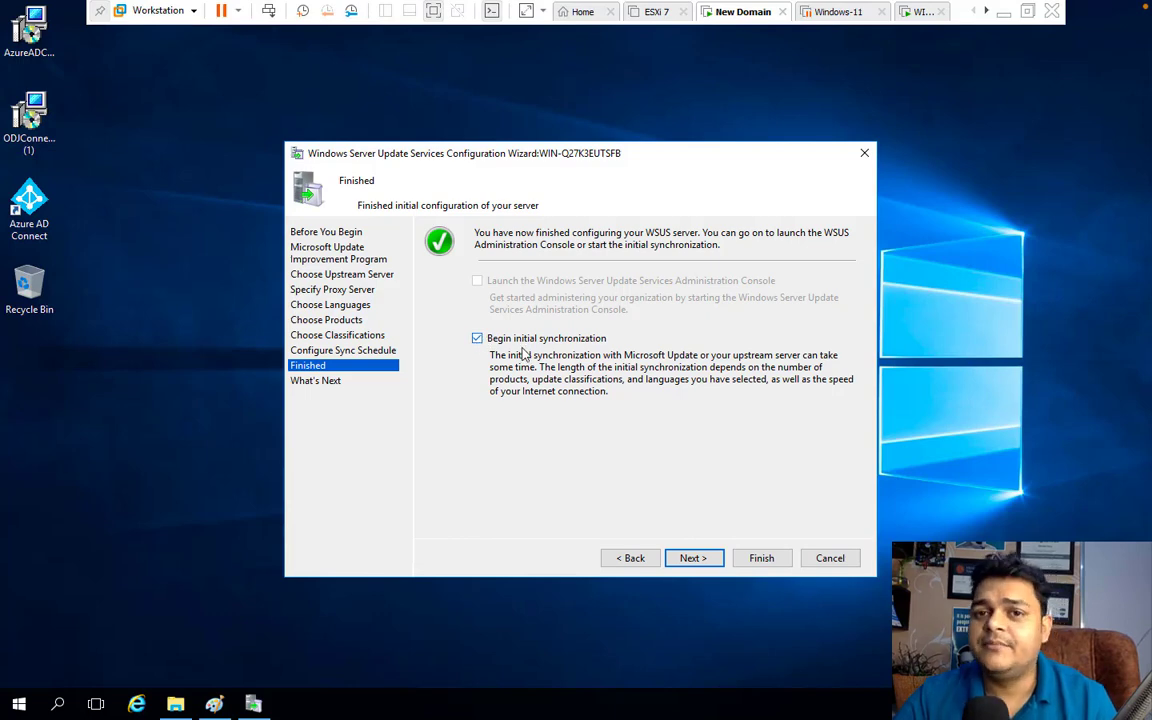
pyautogui.click(697, 560)
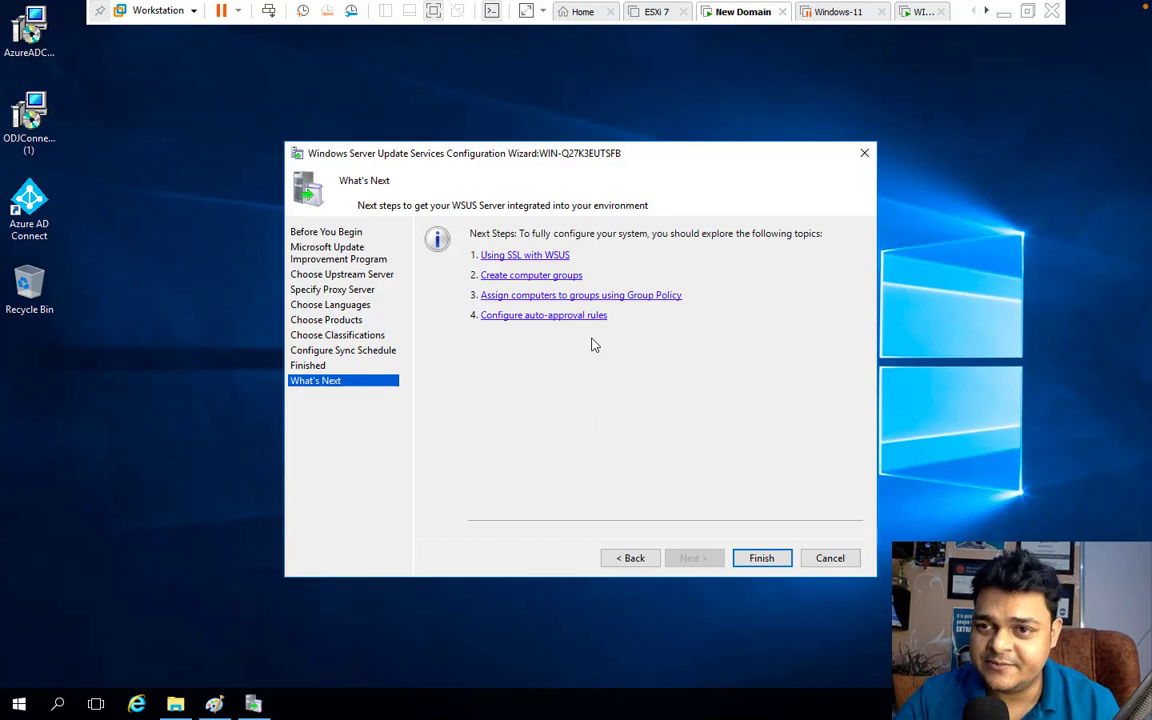
# Finish the wizard, maximize Update Services, and browse All Computers, Security and Critical Updates
pyautogui.click(762, 558)
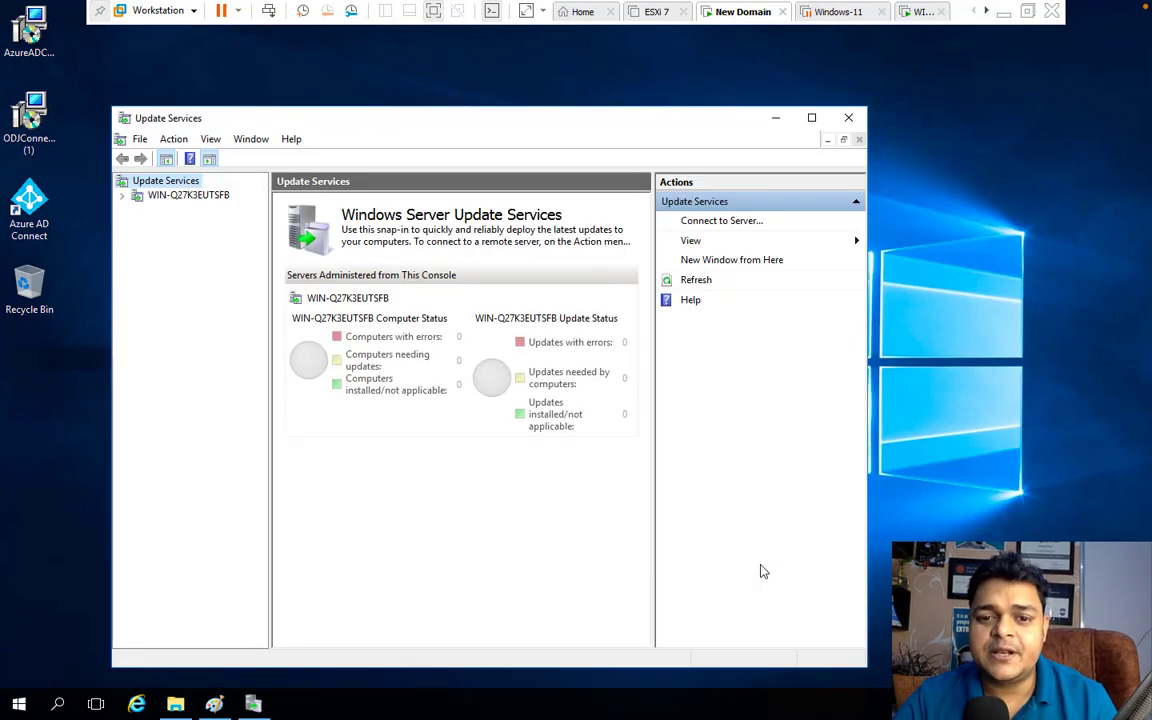
pyautogui.click(812, 120)
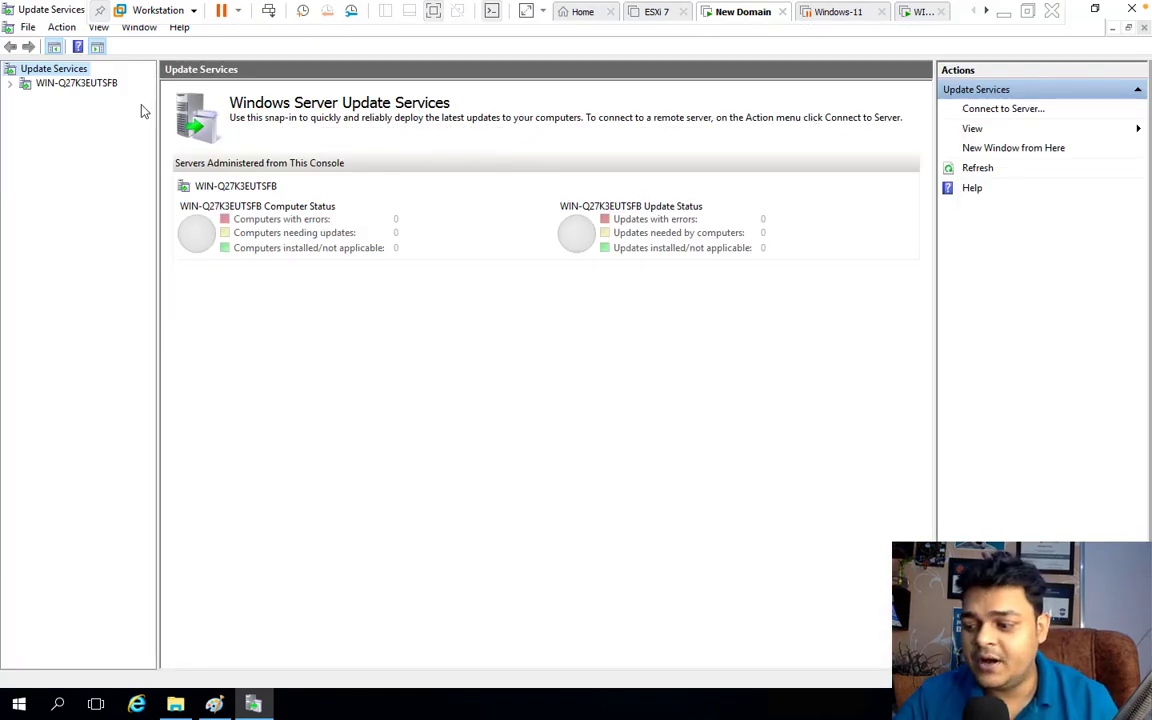
pyautogui.click(11, 85)
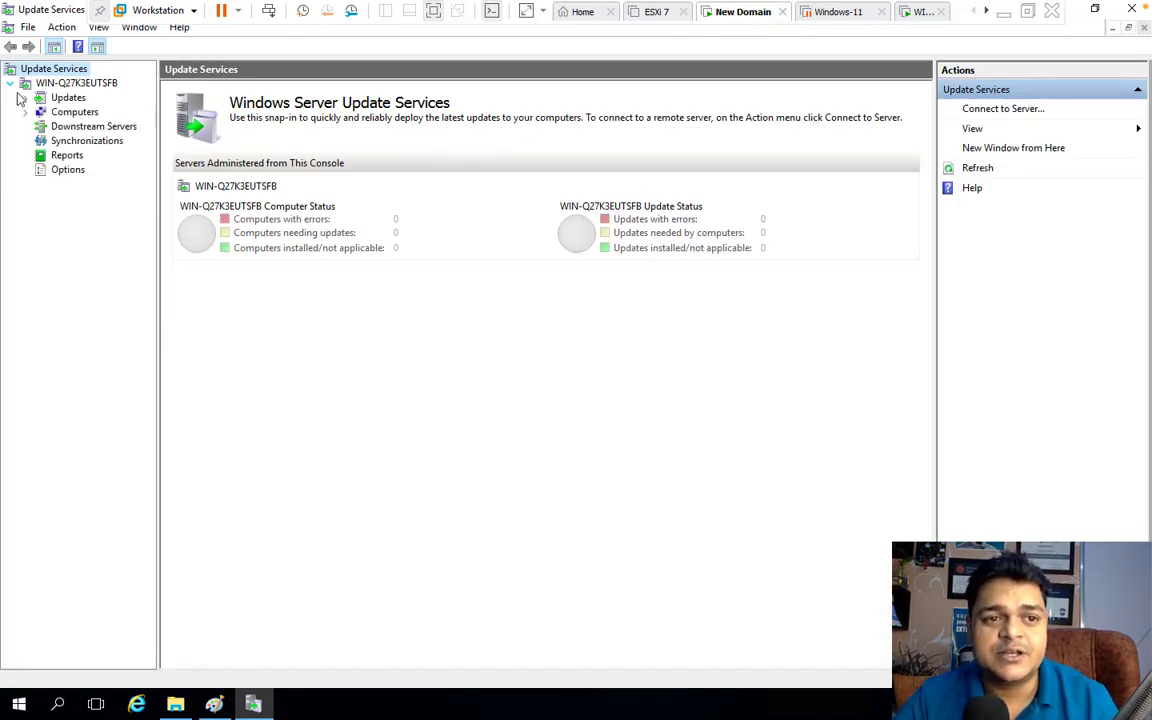
pyautogui.click(26, 111)
pyautogui.click(96, 127)
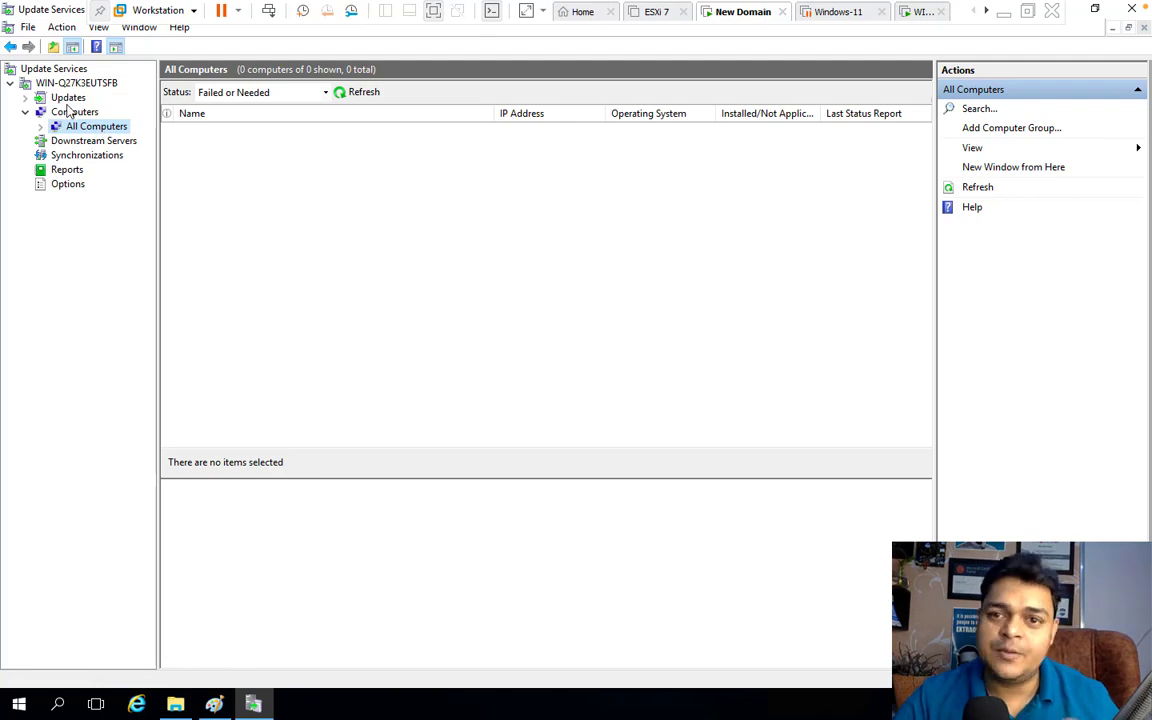
pyautogui.click(68, 97)
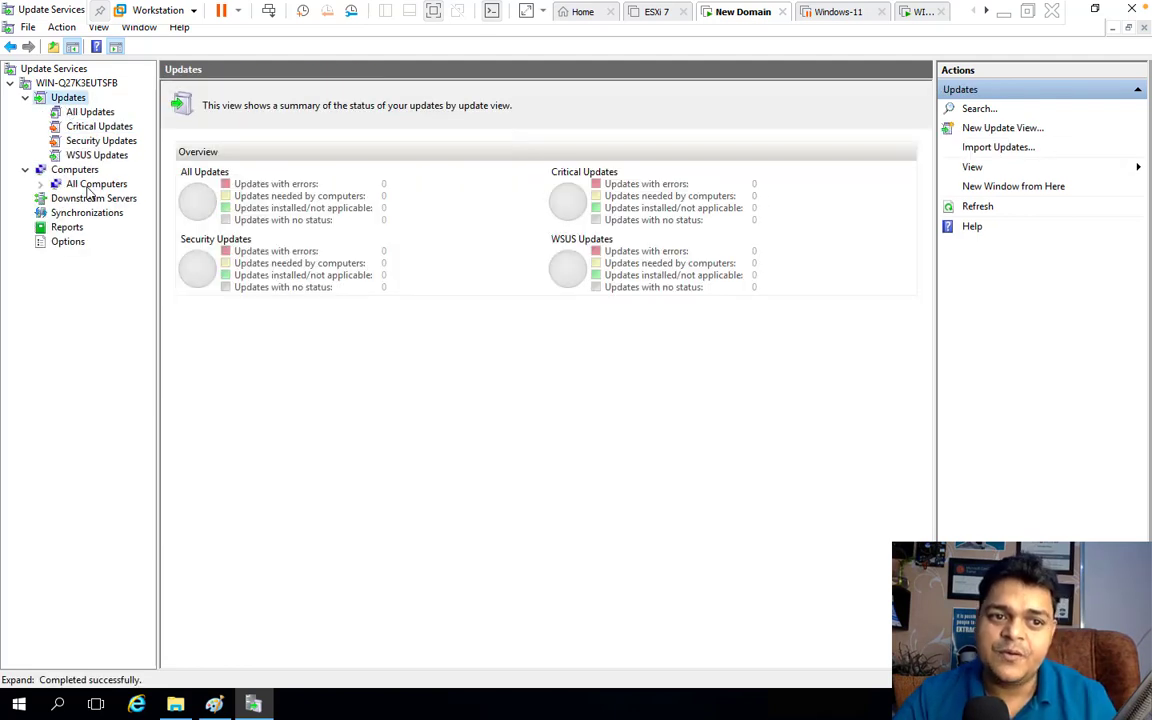
pyautogui.click(100, 141)
pyautogui.click(89, 127)
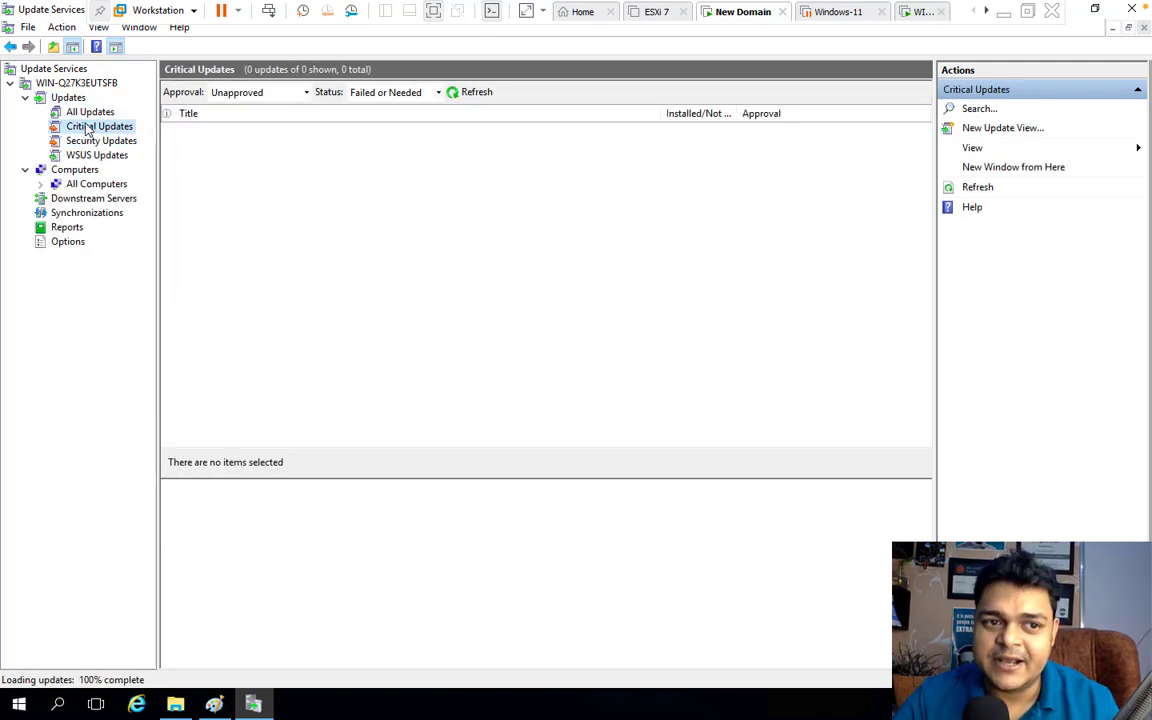